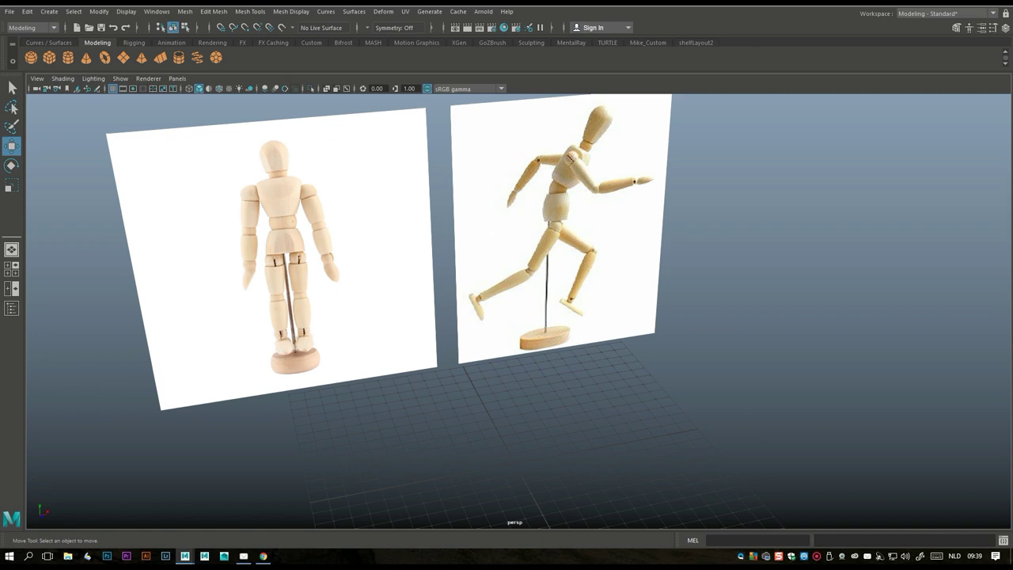
Examine the body parts and proportions of the wooden mannequin in the front and running-pose reference images
{"action": "scroll", "coordinate": [445, 288], "scroll_direction": "up", "scroll_amount": 5}
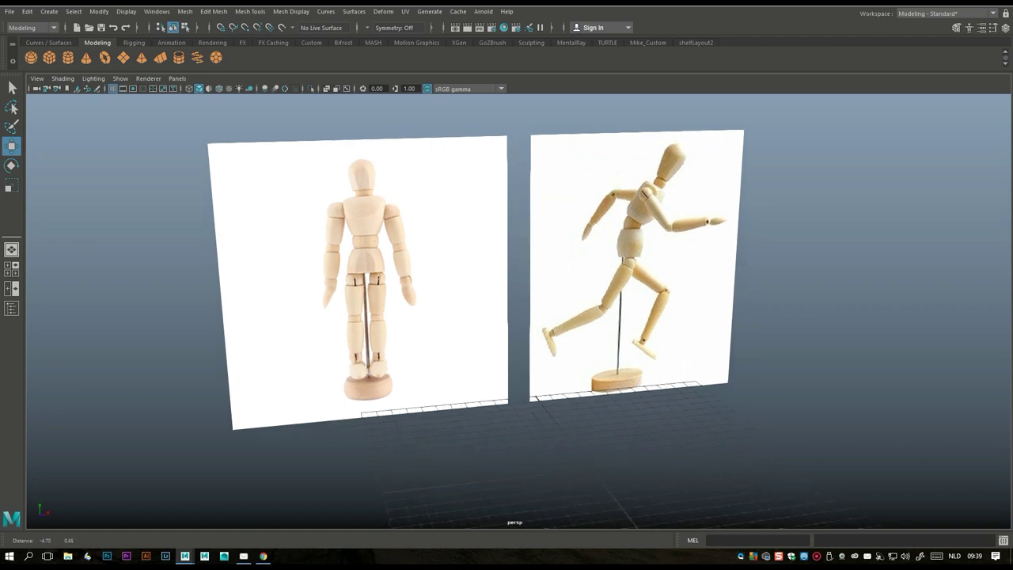
{"action": "scroll", "coordinate": [474, 284], "scroll_direction": "down", "scroll_amount": 3}
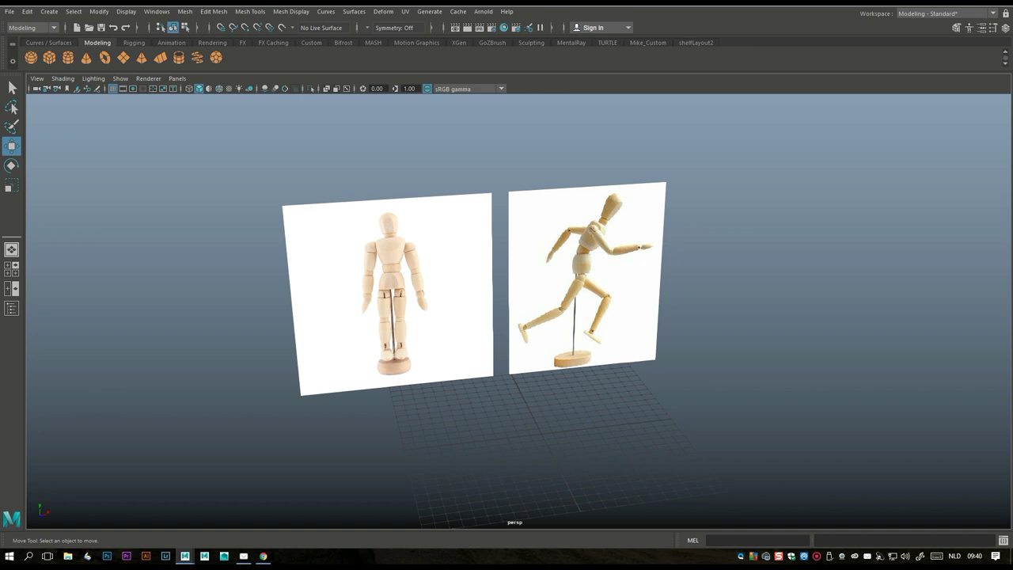
{"action": "scroll", "coordinate": [491, 293], "scroll_direction": "up", "scroll_amount": 2}
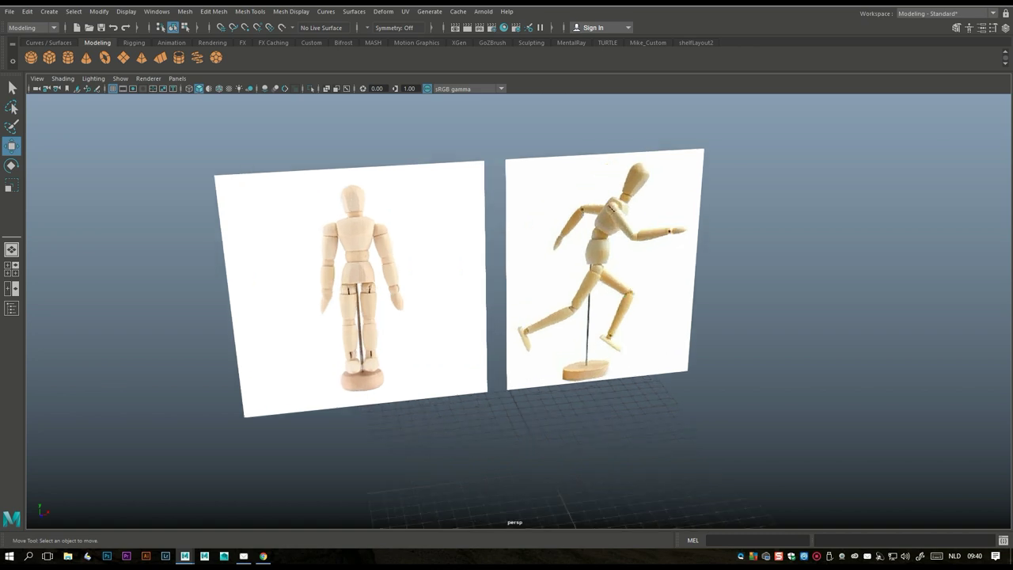
{"action": "middle_click_drag", "start_coordinate": [514, 308], "coordinate": [601, 354], "text": "alt"}
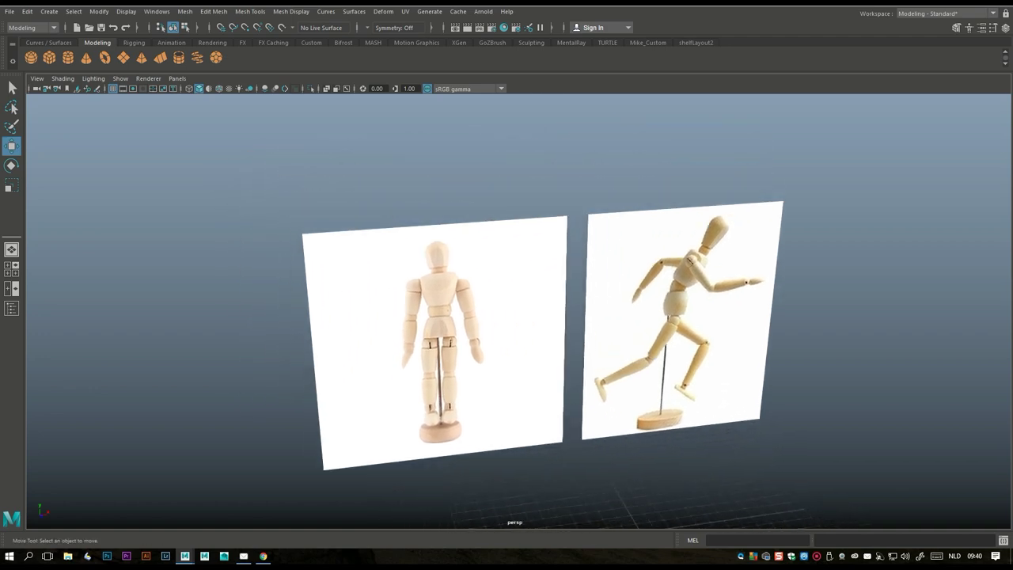
{"action": "scroll", "coordinate": [506, 309], "scroll_direction": "up", "scroll_amount": 5}
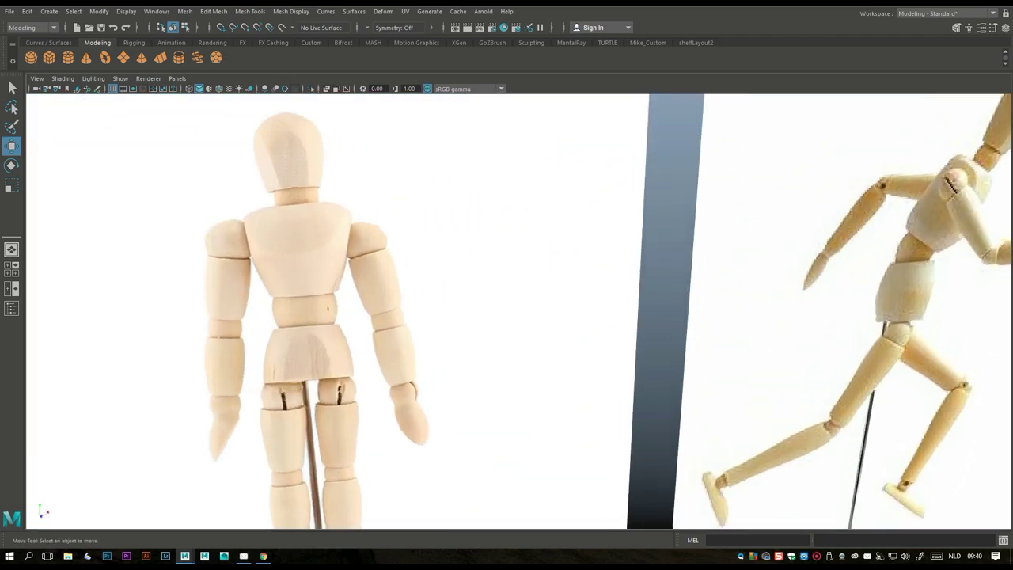
{"action": "middle_click_drag", "start_coordinate": [443, 333], "coordinate": [569, 269], "text": "alt"}
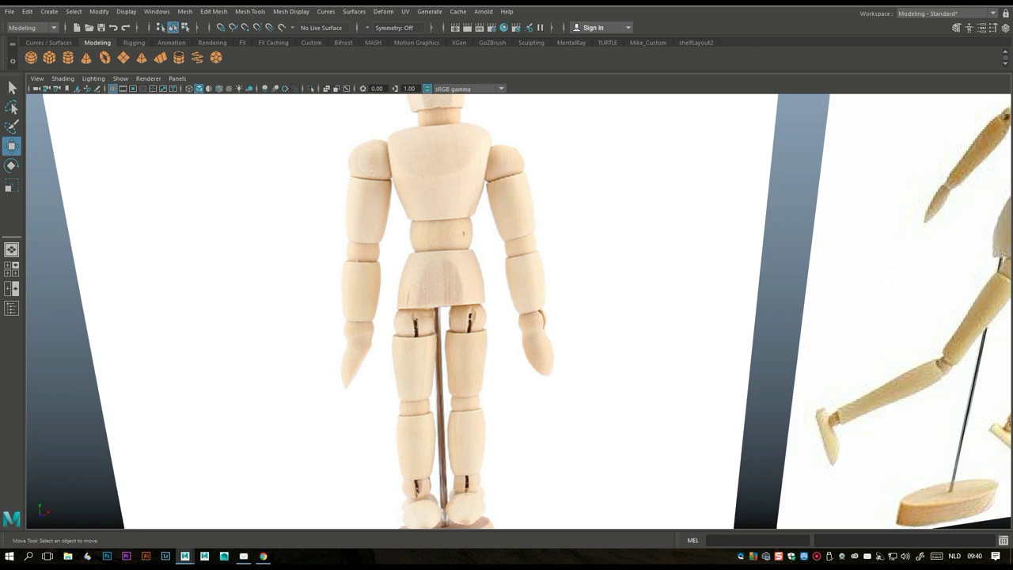
{"action": "scroll", "coordinate": [514, 308], "scroll_direction": "down", "scroll_amount": 10}
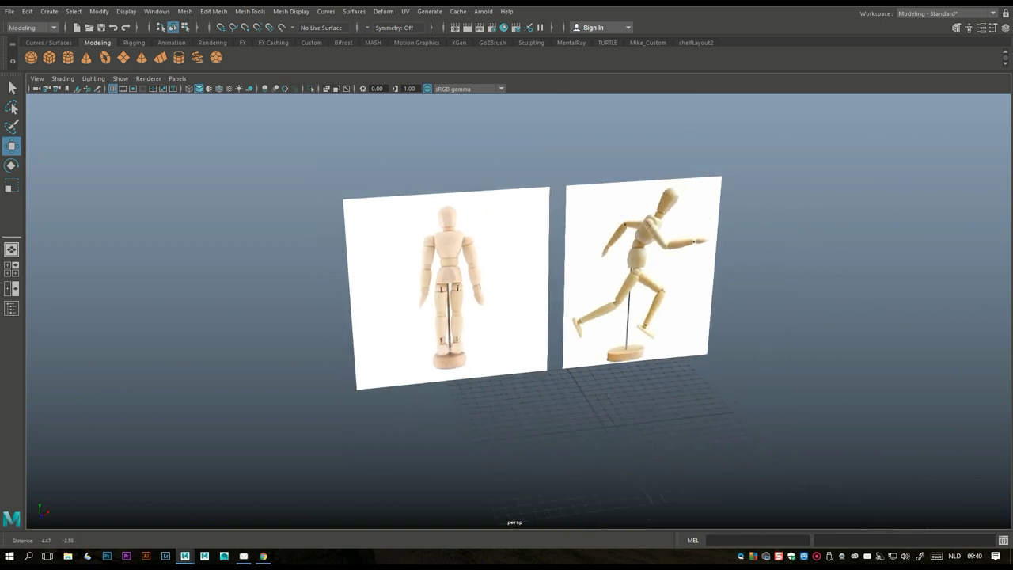
{"action": "scroll", "coordinate": [522, 293], "scroll_direction": "down", "scroll_amount": 3}
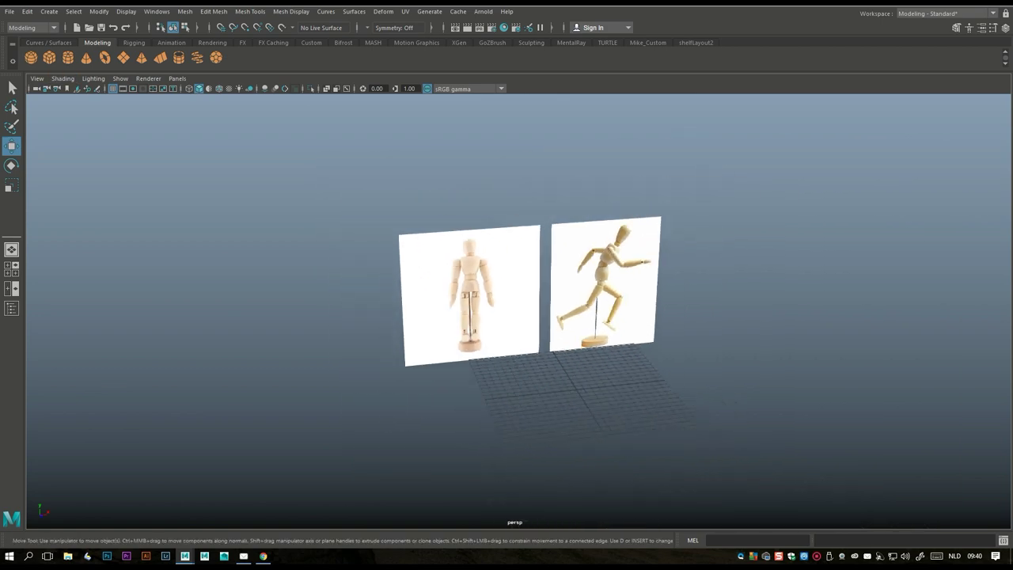
Create a polygon sphere and move it in front of the standing mannequin reference image
{"action": "scroll", "coordinate": [522, 293], "scroll_direction": "up", "scroll_amount": 3}
{"action": "left_click_drag", "start_coordinate": [644, 421], "coordinate": [513, 438]}
{"action": "left_click_drag", "start_coordinate": [471, 397], "coordinate": [471, 256]}
{"action": "scroll", "coordinate": [514, 308], "scroll_direction": "up", "scroll_amount": 5}
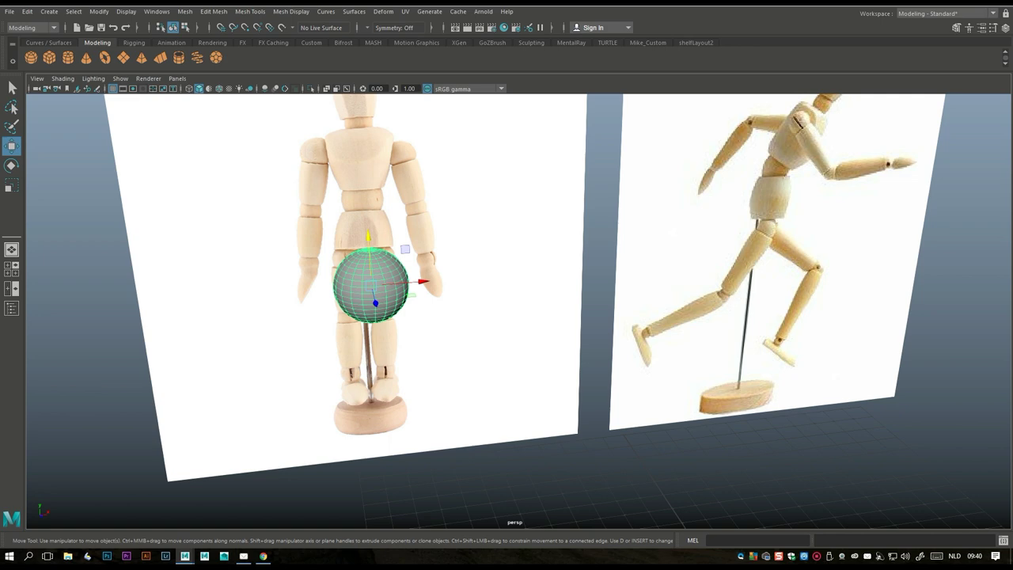
Switch to the front view and lower the sphere to the height of the mannequin's pelvis
{"action": "key", "text": "space"}
{"action": "key", "text": "space"}
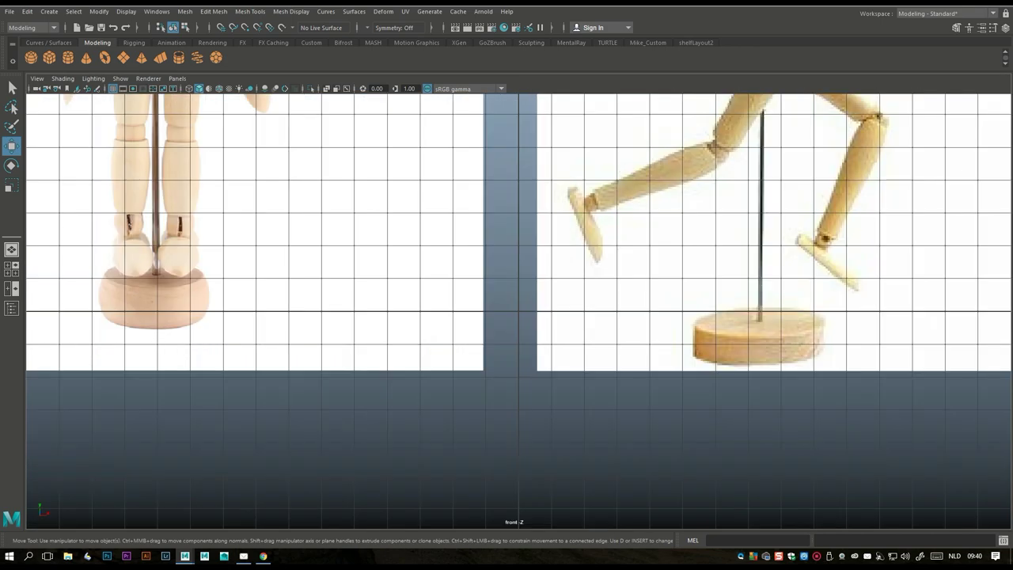
{"action": "key", "text": "f"}
{"action": "scroll", "coordinate": [514, 308], "scroll_direction": "up", "scroll_amount": 1}
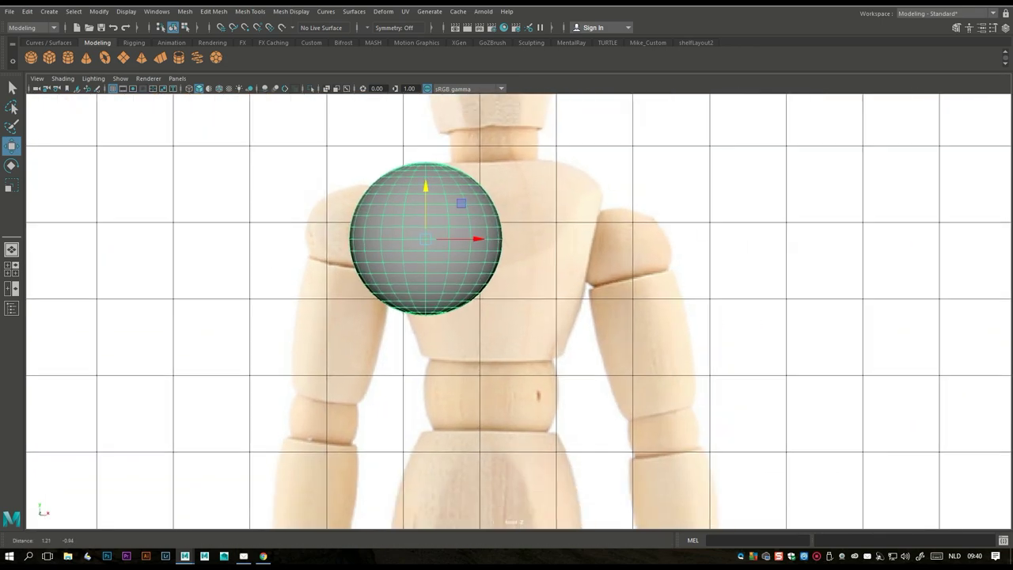
{"action": "middle_click_drag", "start_coordinate": [506, 309], "coordinate": [492, 266], "text": "alt"}
{"action": "left_click_drag", "start_coordinate": [411, 195], "coordinate": [413, 457]}
{"action": "middle_click_drag", "start_coordinate": [412, 457], "coordinate": [427, 298], "text": "alt"}
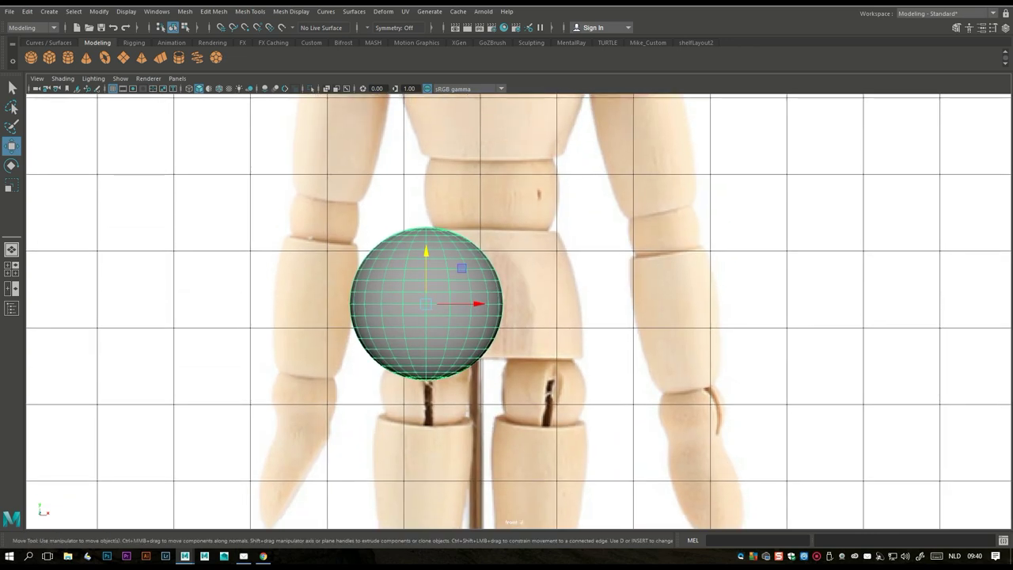
Enlarge the sphere and turn on X-ray display so the reference shows through it
{"action": "key", "text": "r"}
{"action": "left_click_drag", "start_coordinate": [425, 303], "coordinate": [510, 303]}
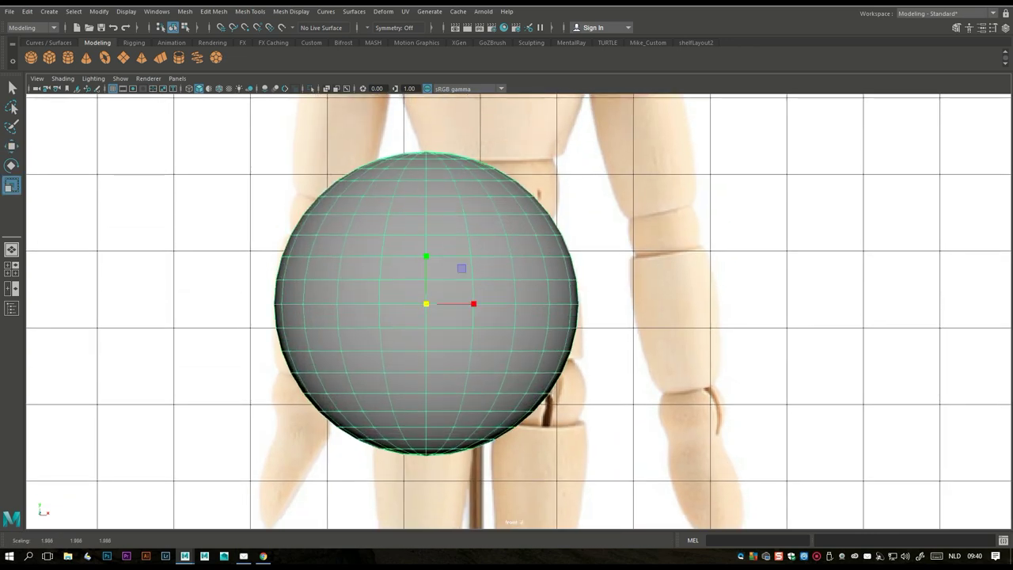
{"action": "key", "text": "alt+x"}
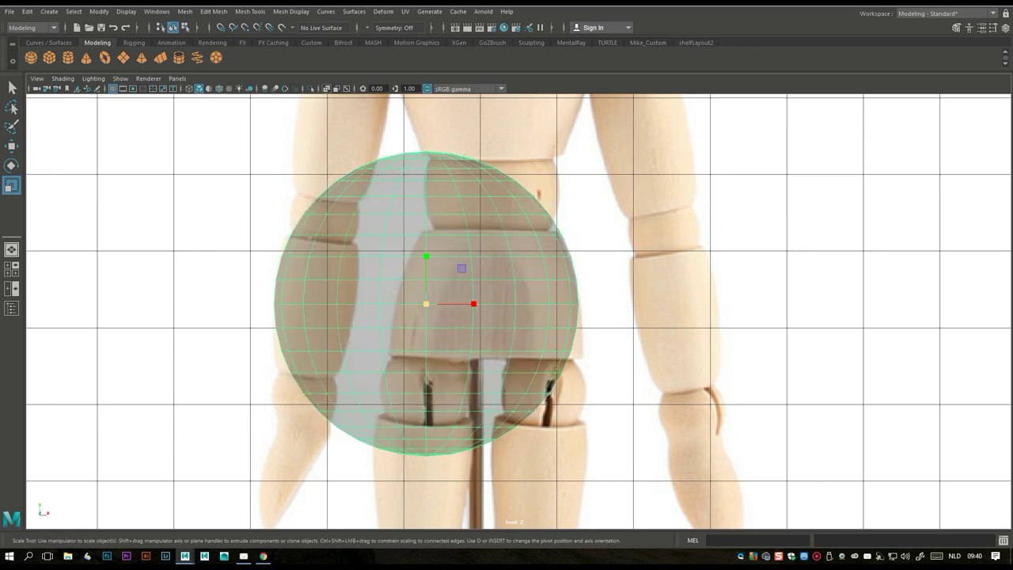
Centre the sphere horizontally on the mannequin's pelvis and scale it uniformly to about the pelvis width
{"action": "scroll", "coordinate": [519, 311], "scroll_direction": "down", "scroll_amount": 4}
{"action": "middle_click_drag", "start_coordinate": [518, 311], "coordinate": [521, 310], "text": "alt"}
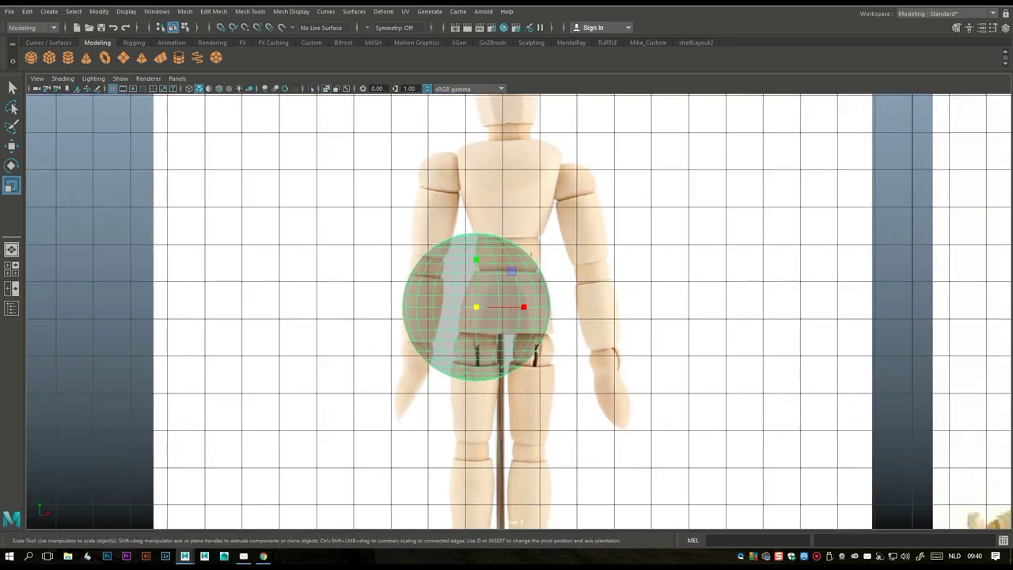
{"action": "key", "text": "w"}
{"action": "left_click_drag", "start_coordinate": [514, 307], "coordinate": [454, 306]}
{"action": "key", "text": "r"}
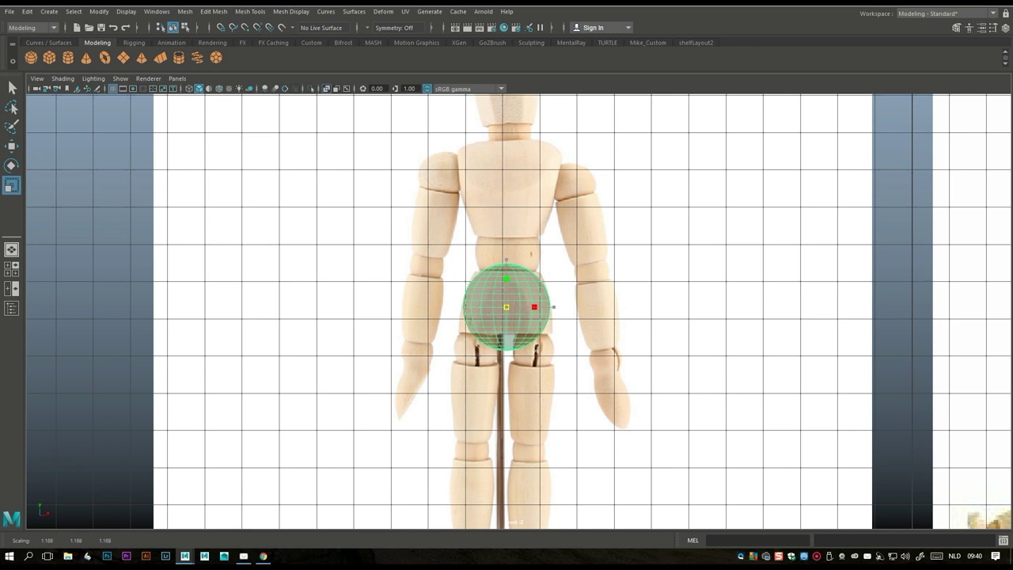
{"action": "scroll", "coordinate": [518, 311], "scroll_direction": "up", "scroll_amount": 5}
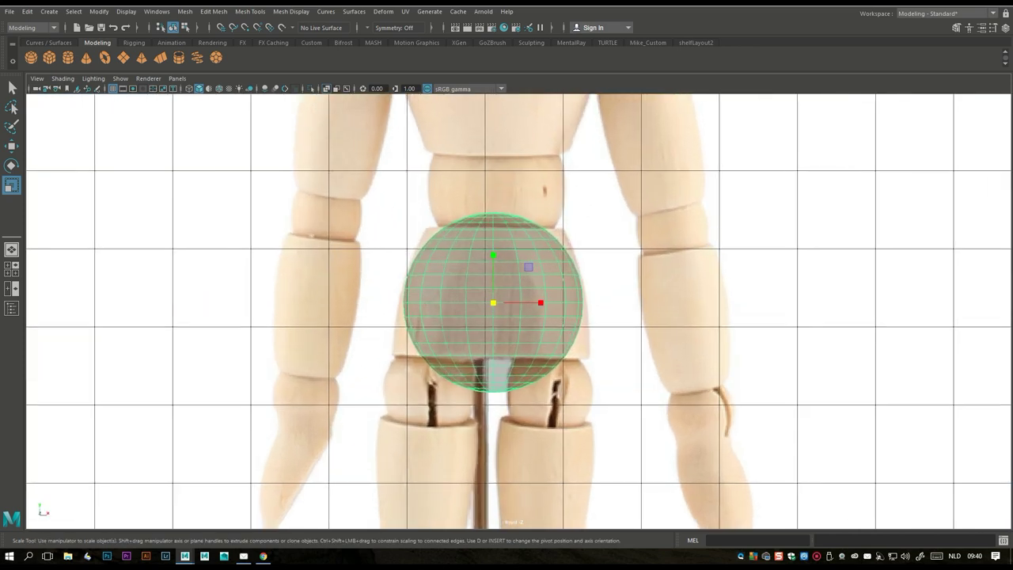
{"action": "middle_click_drag", "start_coordinate": [518, 311], "coordinate": [524, 349], "text": "alt"}
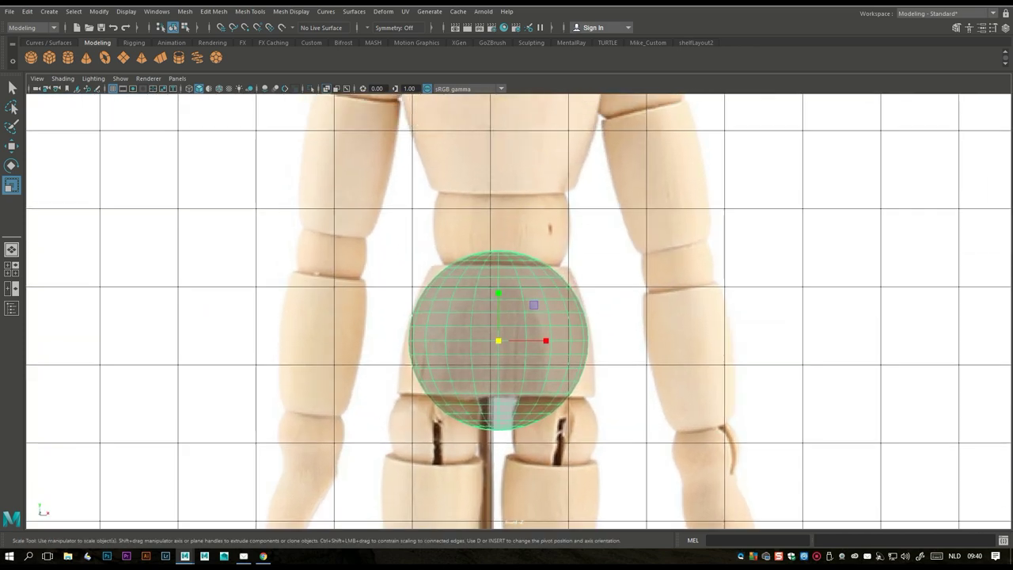
Delete the sphere's upper and lower faces, keeping only the middle band over the pelvis
{"action": "right_click_drag", "start_coordinate": [470, 242], "coordinate": [473, 254]}
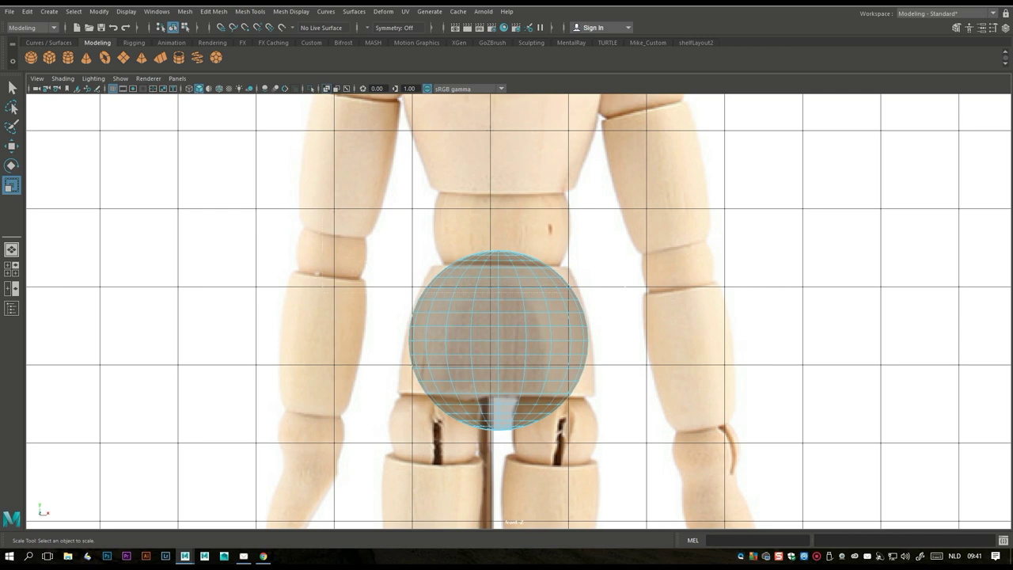
{"action": "left_click", "coordinate": [498, 274]}
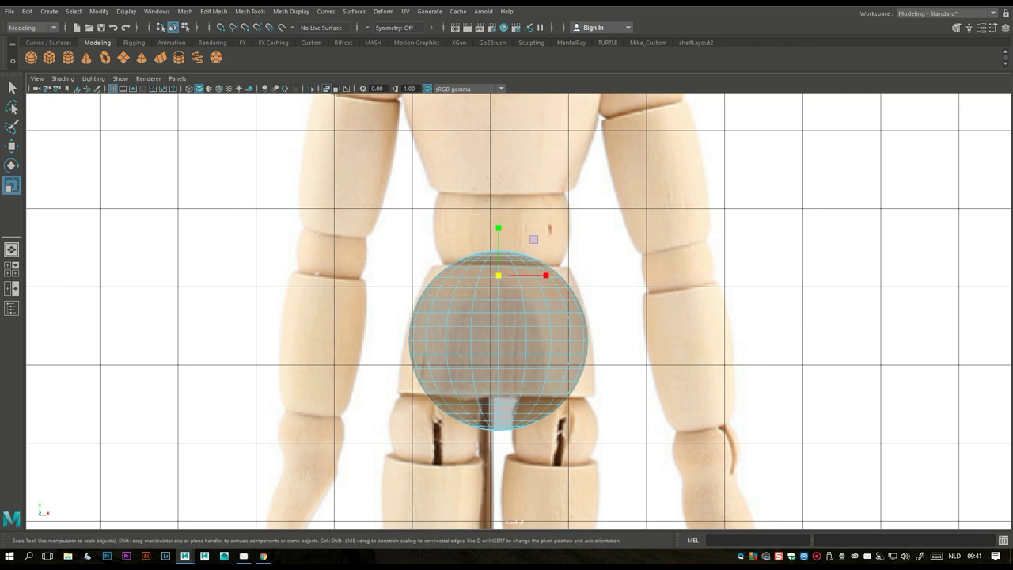
{"action": "key", "text": "Delete"}
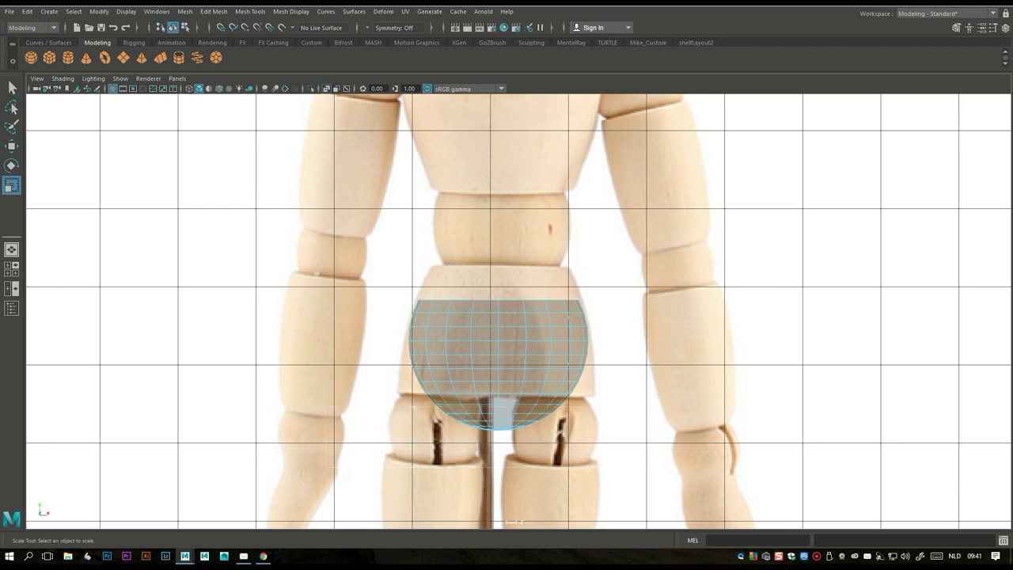
{"action": "left_click", "coordinate": [498, 364]}
{"action": "left_click_drag", "start_coordinate": [498, 333], "coordinate": [498, 356]}
Scale the band's lower vertex rows outward, shrinking the selection row by row, to match the pelvis's flared bottom
{"action": "right_click_drag", "start_coordinate": [490, 238], "coordinate": [541, 223]}
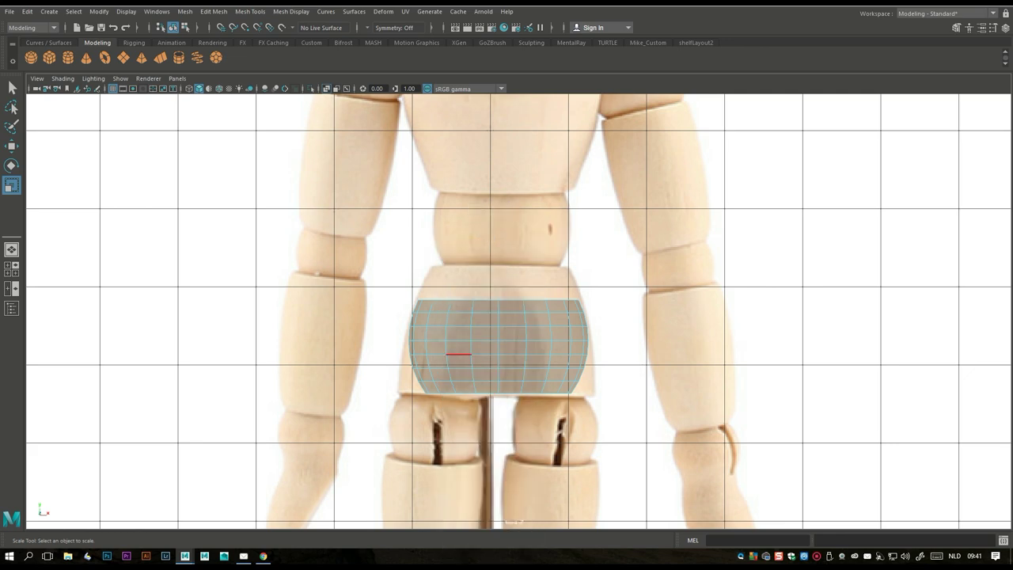
{"action": "right_click_drag", "start_coordinate": [456, 237], "coordinate": [436, 237]}
{"action": "left_click_drag", "start_coordinate": [399, 346], "coordinate": [598, 400]}
{"action": "left_click_drag", "start_coordinate": [546, 373], "coordinate": [557, 373]}
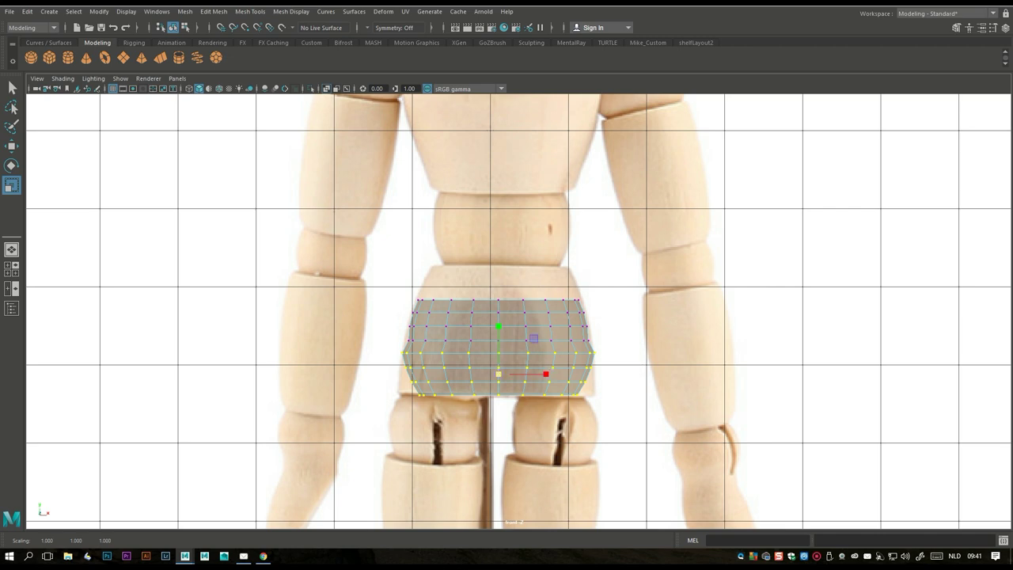
{"action": "key", "text": "ctrl+less"}
{"action": "left_click_drag", "start_coordinate": [498, 382], "coordinate": [520, 381]}
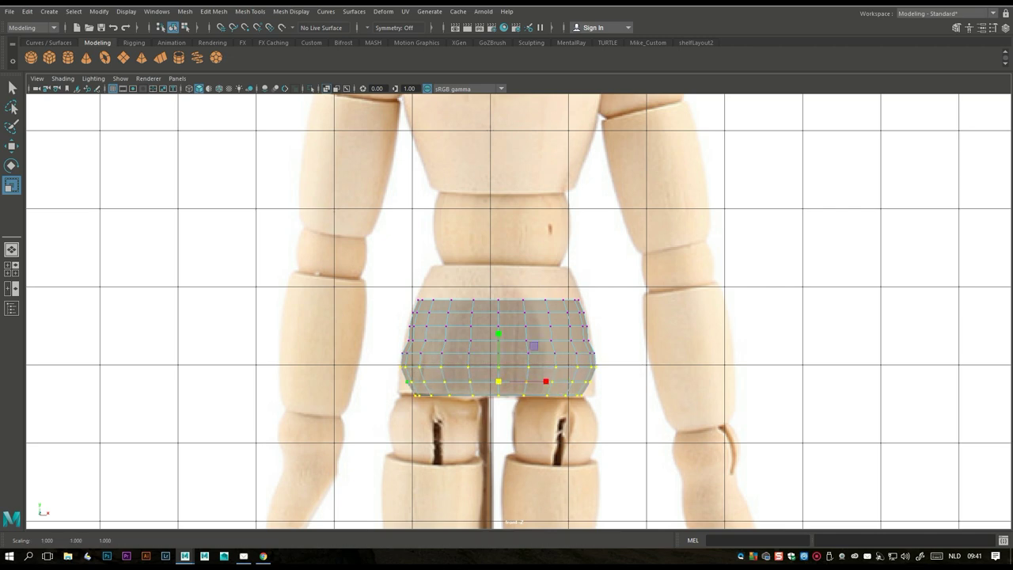
{"action": "key", "text": "ctrl+less"}
{"action": "left_click_drag", "start_coordinate": [498, 389], "coordinate": [525, 388]}
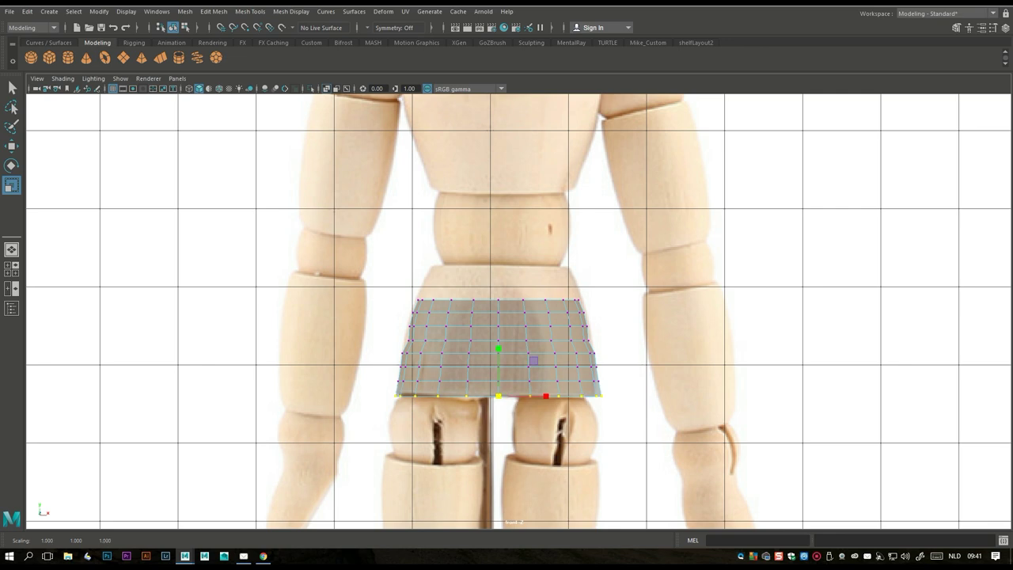
Scale the middle vertex rows slightly to smooth the band's sides along the pelvis outline
{"action": "left_click_drag", "start_coordinate": [395, 334], "coordinate": [605, 346]}
{"action": "left_click_drag", "start_coordinate": [525, 340], "coordinate": [532, 340]}
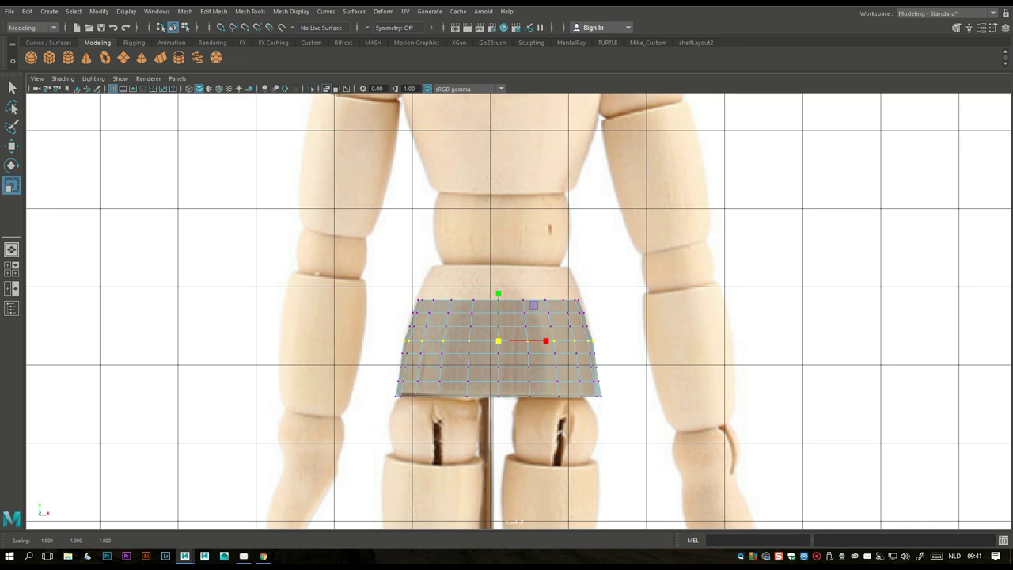
{"action": "left_click_drag", "start_coordinate": [396, 318], "coordinate": [590, 336]}
{"action": "left_click_drag", "start_coordinate": [497, 326], "coordinate": [498, 326]}
Extrude the band's top edge loop upward and scale it inward to follow the pelvis outline
{"action": "right_click_drag", "start_coordinate": [524, 247], "coordinate": [524, 212]}
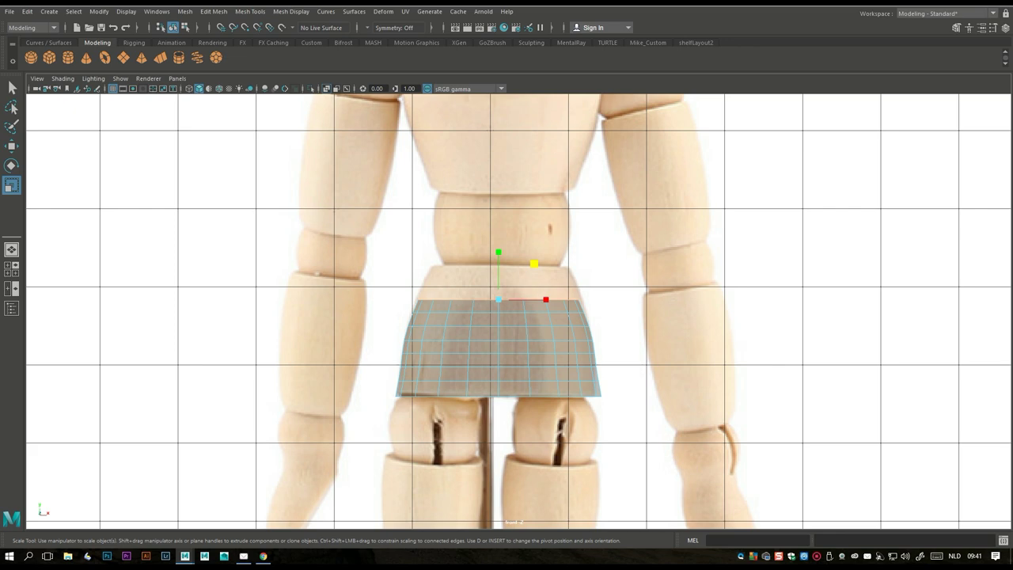
{"action": "key", "text": "ctrl+e"}
{"action": "key", "text": "w"}
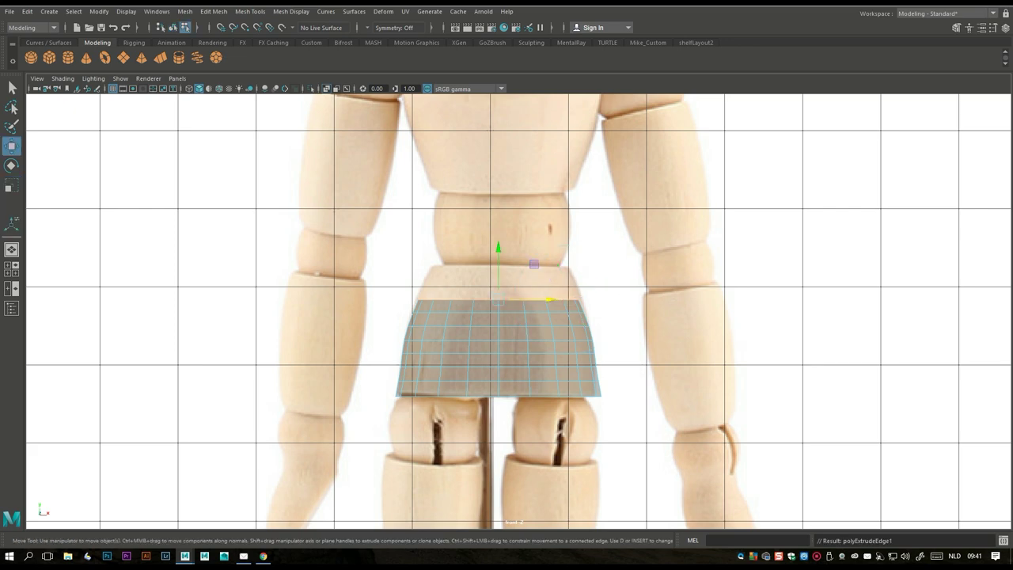
{"action": "left_click_drag", "start_coordinate": [500, 250], "coordinate": [498, 234]}
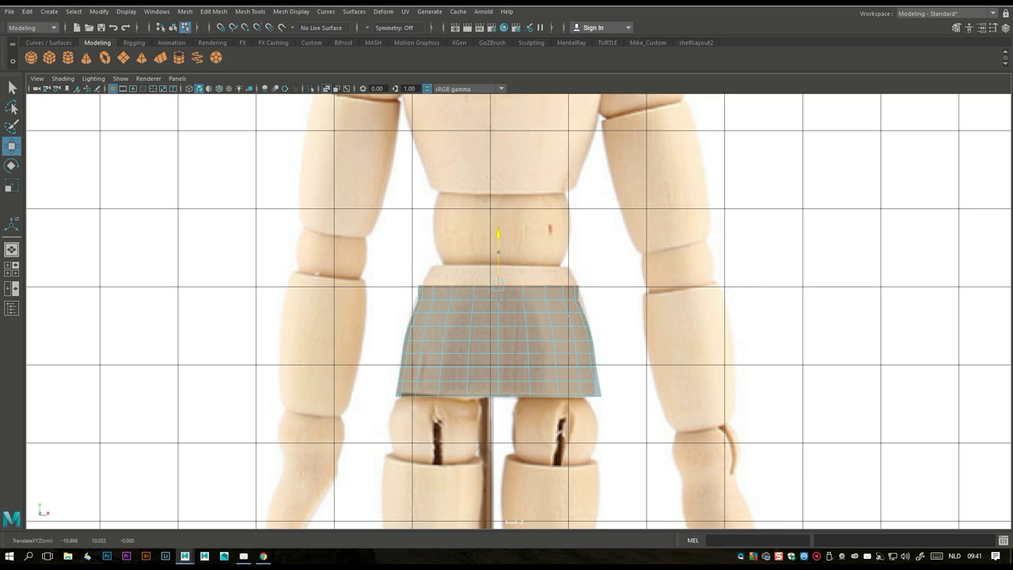
{"action": "key", "text": "r"}
{"action": "left_click_drag", "start_coordinate": [498, 237], "coordinate": [490, 237], "text": "ctrl"}
Extrude the top edge loop again up to the pelvis's upper edge and narrow it to match
{"action": "key", "text": "w"}
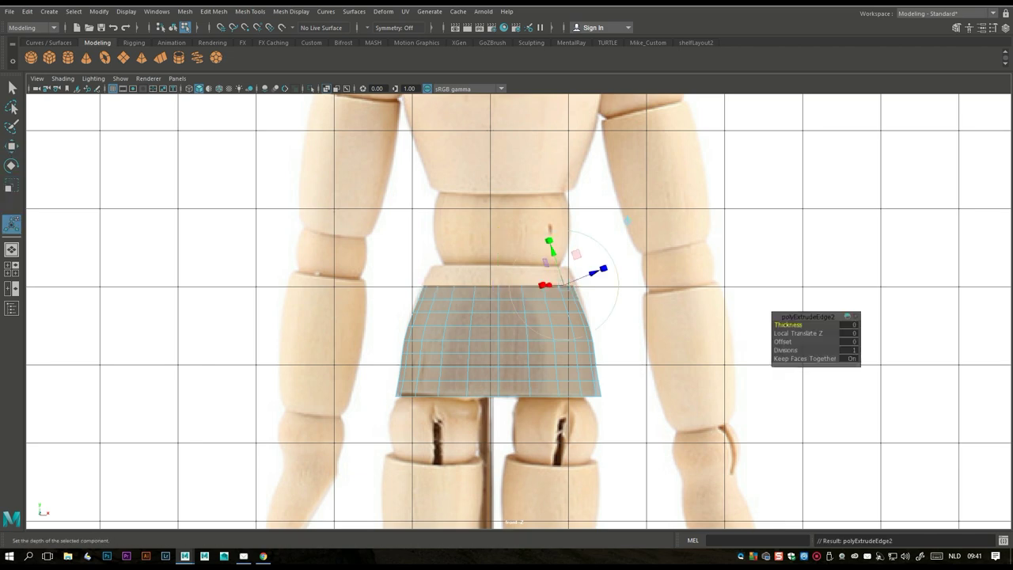
{"action": "left_click_drag", "start_coordinate": [499, 236], "coordinate": [498, 220]}
{"action": "key", "text": "r"}
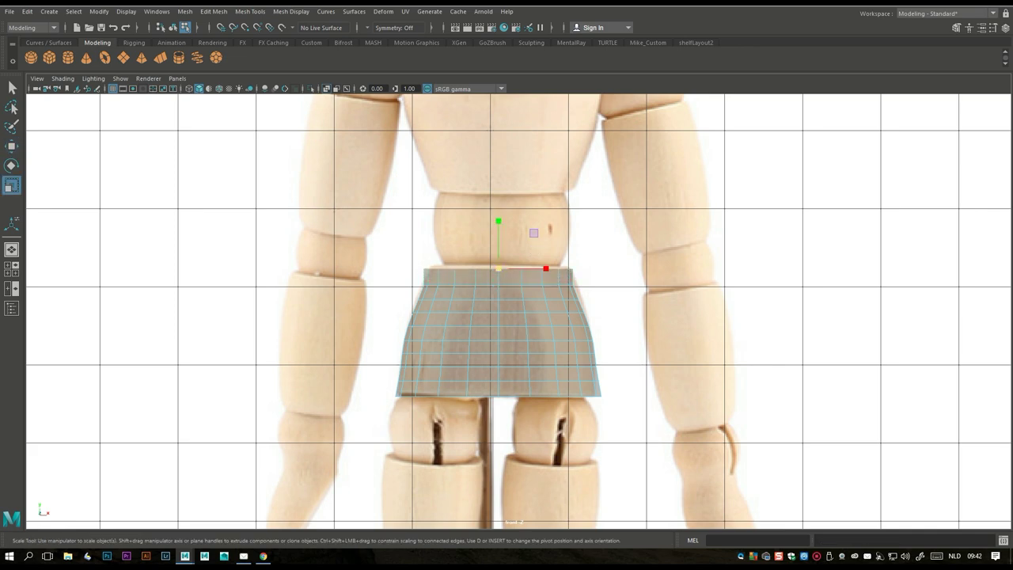
{"action": "left_click_drag", "start_coordinate": [498, 269], "coordinate": [489, 268]}
Fill the hole at the pelvis mesh's open top with Fill Hole
{"action": "left_click", "coordinate": [12, 269]}
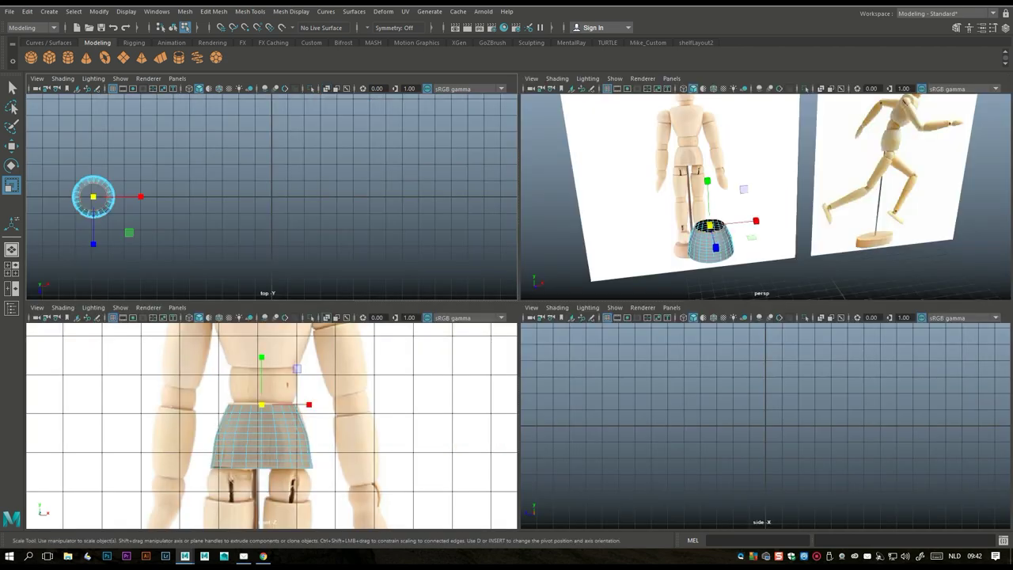
{"action": "left_click", "coordinate": [12, 249]}
{"action": "scroll", "coordinate": [507, 309], "scroll_direction": "down", "scroll_amount": 3}
{"action": "scroll", "coordinate": [506, 308], "scroll_direction": "up", "scroll_amount": 3}
{"action": "middle_click_drag", "start_coordinate": [507, 309], "coordinate": [427, 300], "text": "alt"}
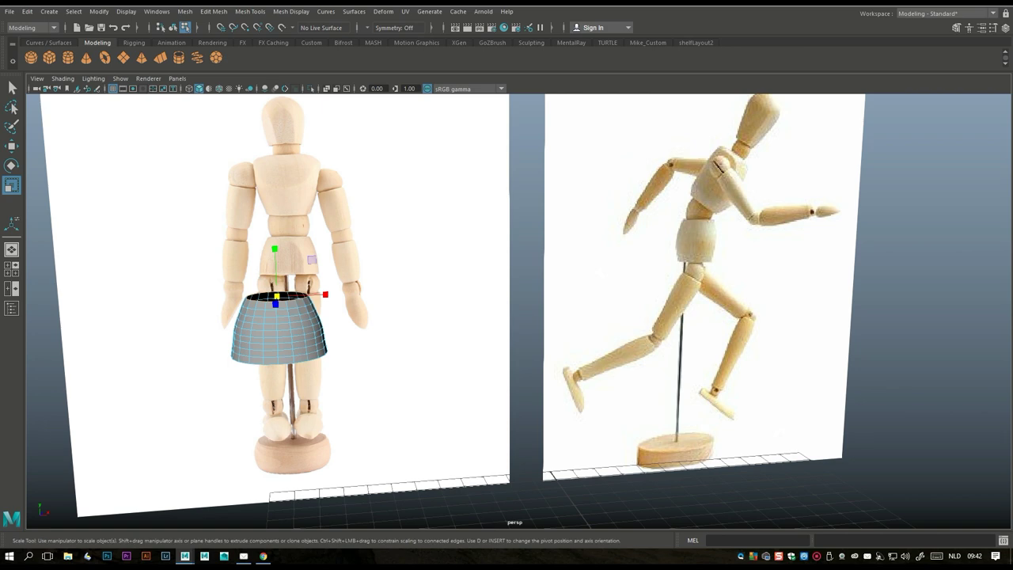
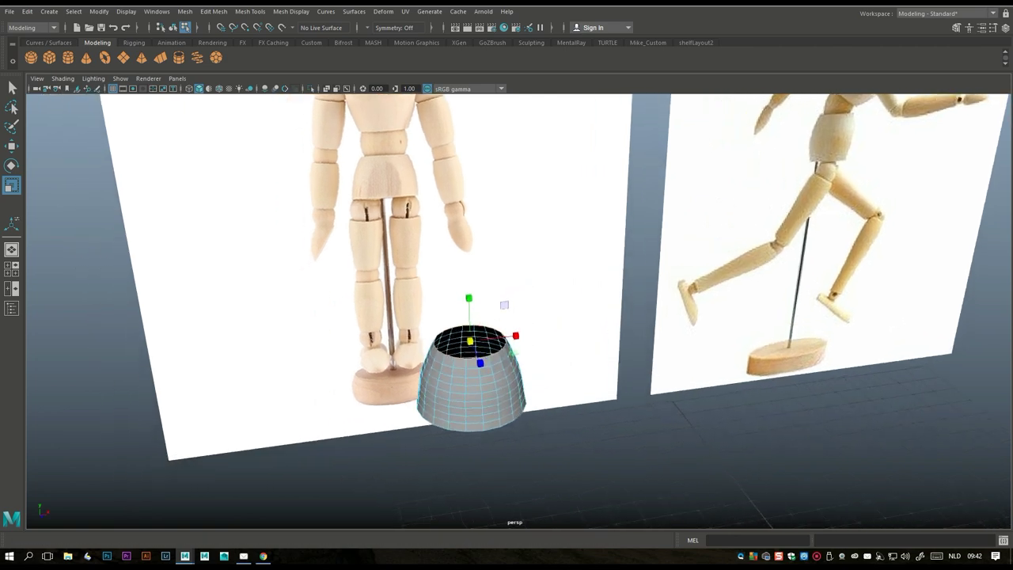
{"action": "left_click", "coordinate": [213, 11]}
{"action": "mouse_move", "coordinate": [184, 12]}
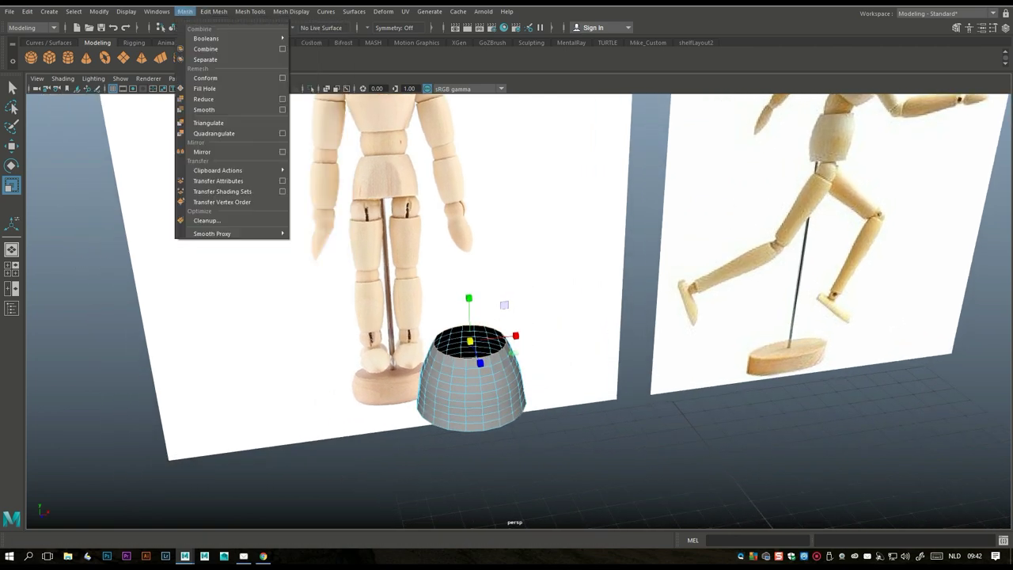
{"action": "left_click", "coordinate": [204, 87]}
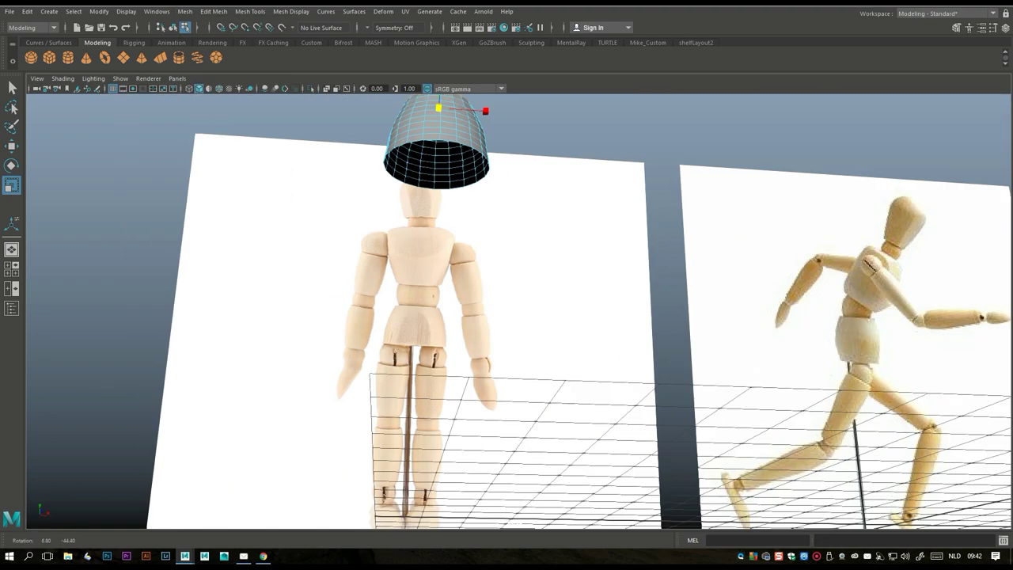
Select the edge loop around the pelvis mesh's open bottom
{"action": "left_click_drag", "start_coordinate": [506, 317], "coordinate": [506, 206], "text": "alt"}
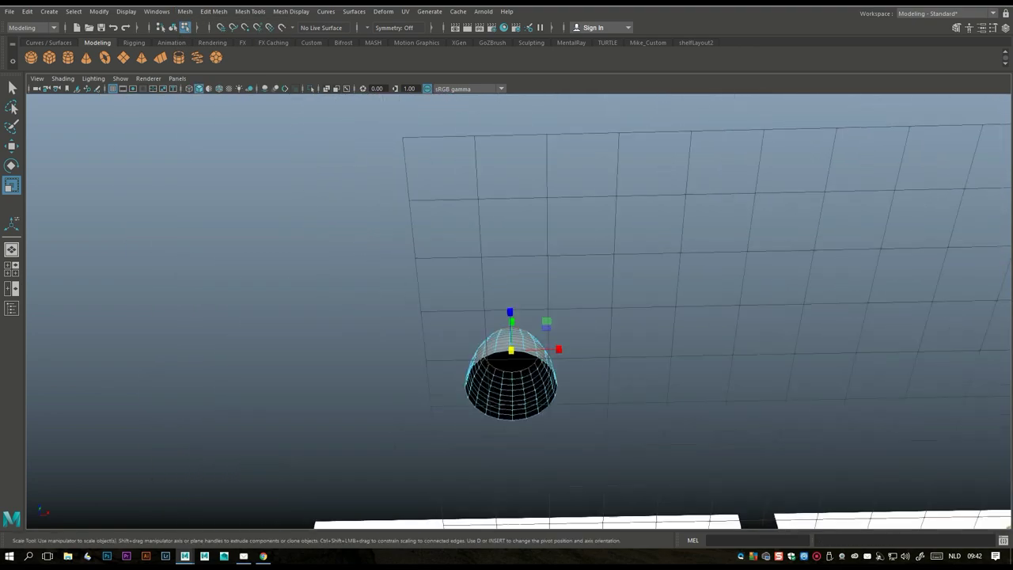
{"action": "left_click_drag", "start_coordinate": [507, 317], "coordinate": [491, 261], "text": "alt"}
{"action": "scroll", "coordinate": [506, 356], "scroll_direction": "up", "scroll_amount": 3}
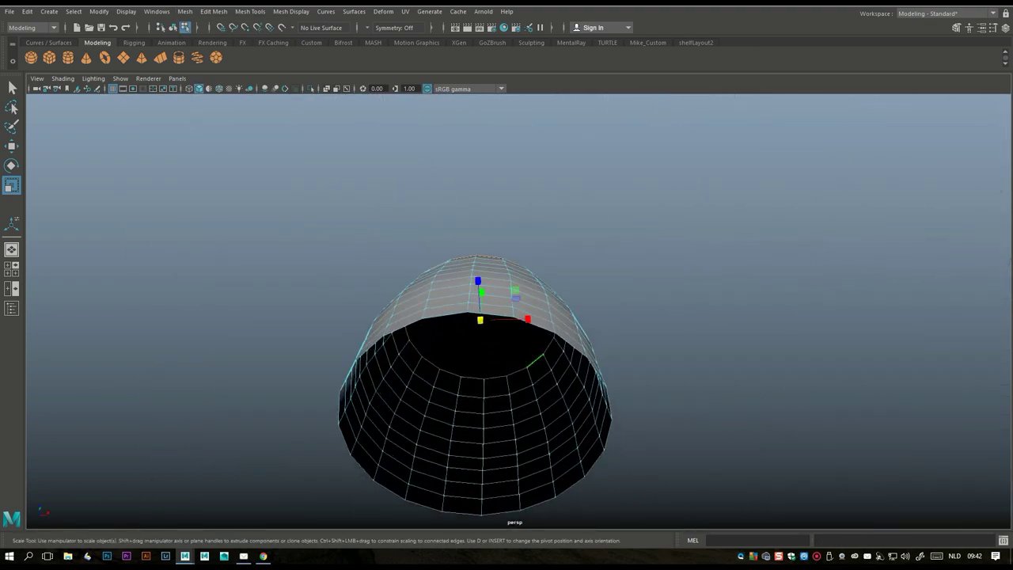
{"action": "left_click", "coordinate": [475, 421]}
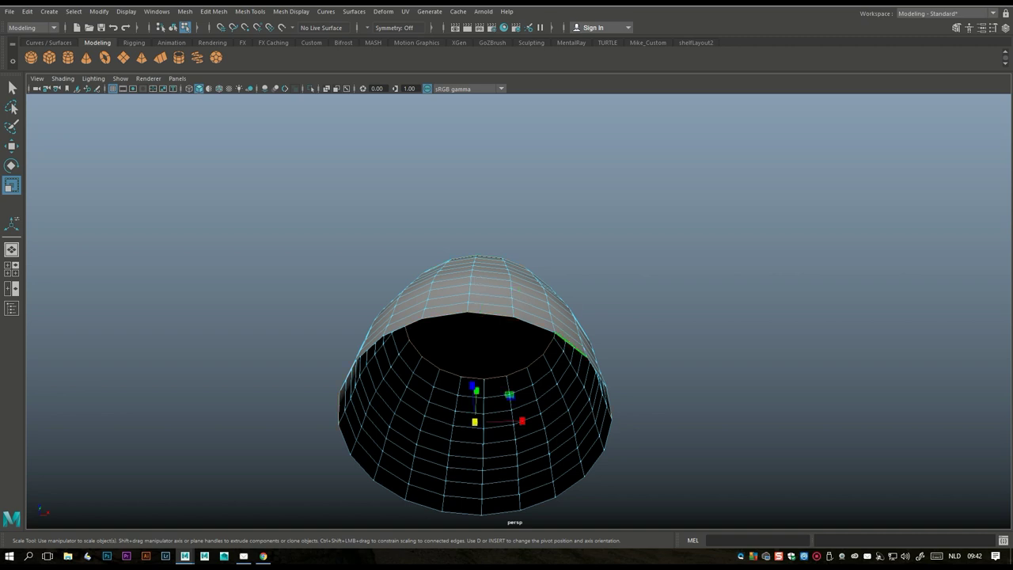
{"action": "left_click_drag", "start_coordinate": [507, 317], "coordinate": [506, 261], "text": "alt"}
{"action": "left_click_drag", "start_coordinate": [506, 317], "coordinate": [376, 234], "text": "alt"}
Run Cleanup on the pelvis mesh to tessellate faces with more than 4 sides, applied to selected objects
{"action": "left_click", "coordinate": [184, 11]}
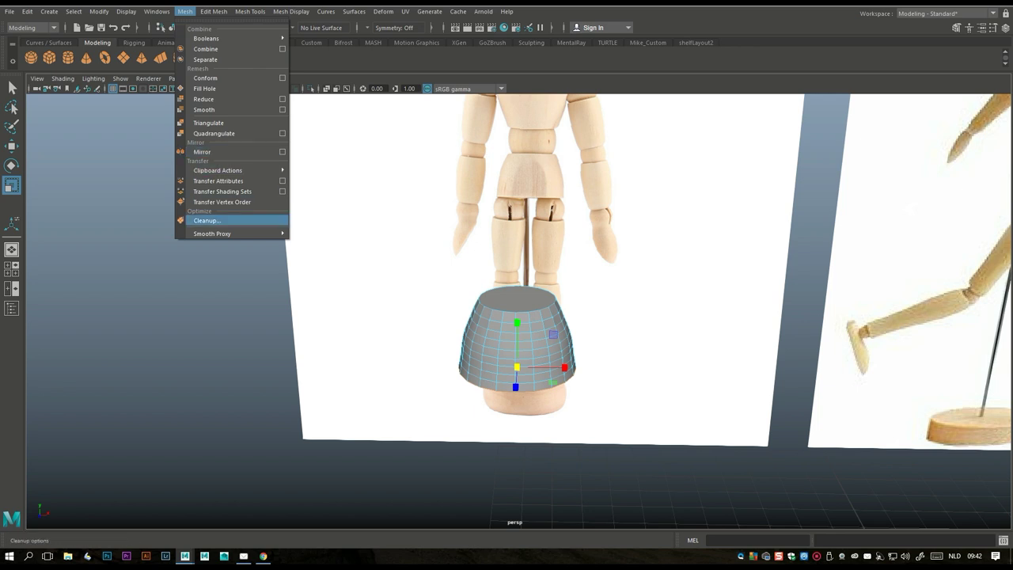
{"action": "left_click", "coordinate": [207, 220]}
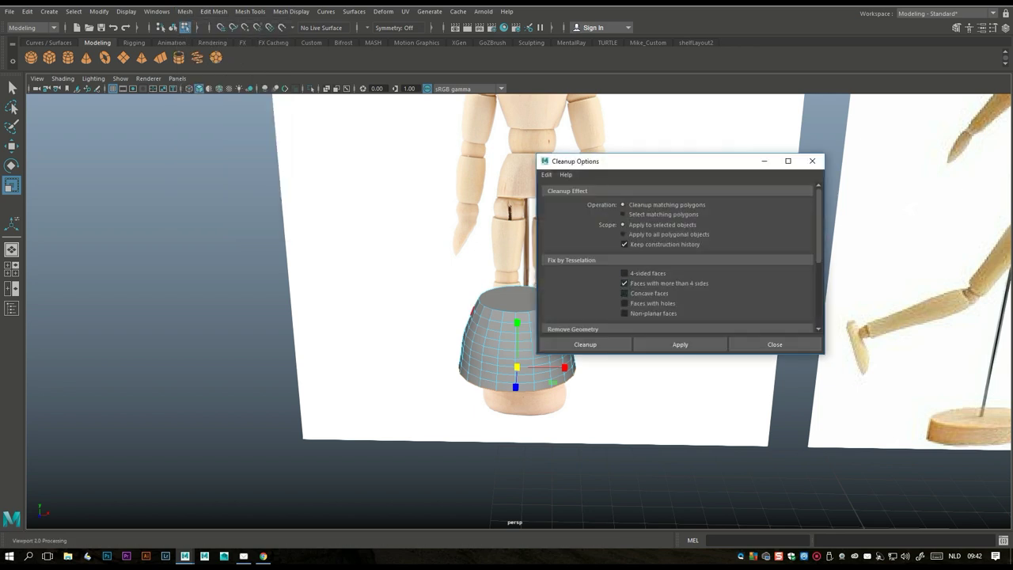
{"action": "left_click", "coordinate": [584, 344]}
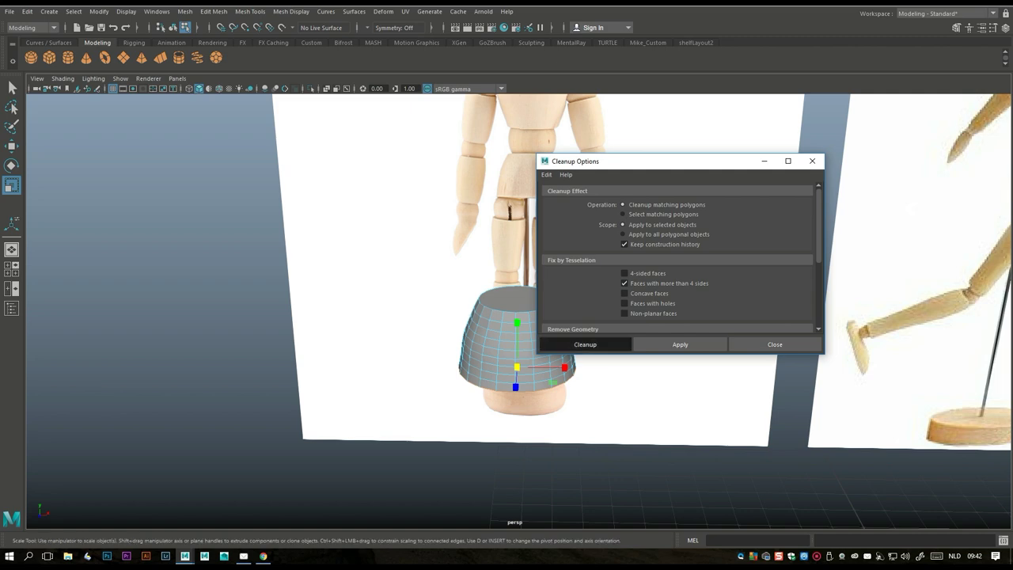
Return the pelvis mesh to object mode and delete it from the scene
{"action": "left_click_drag", "start_coordinate": [514, 316], "coordinate": [498, 345], "text": "alt"}
{"action": "right_click_drag", "start_coordinate": [491, 240], "coordinate": [543, 225]}
{"action": "key", "text": "Delete"}
Create a polygon sphere and move it up in front of the front-view reference's upper body
{"action": "scroll", "coordinate": [506, 301], "scroll_direction": "down", "scroll_amount": 6}
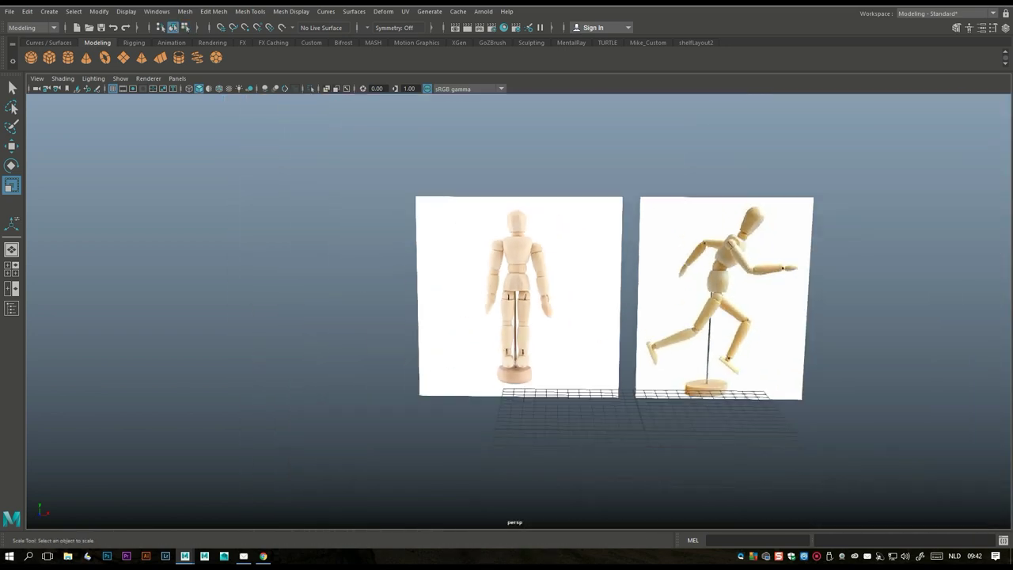
{"action": "scroll", "coordinate": [537, 277], "scroll_direction": "up", "scroll_amount": 6}
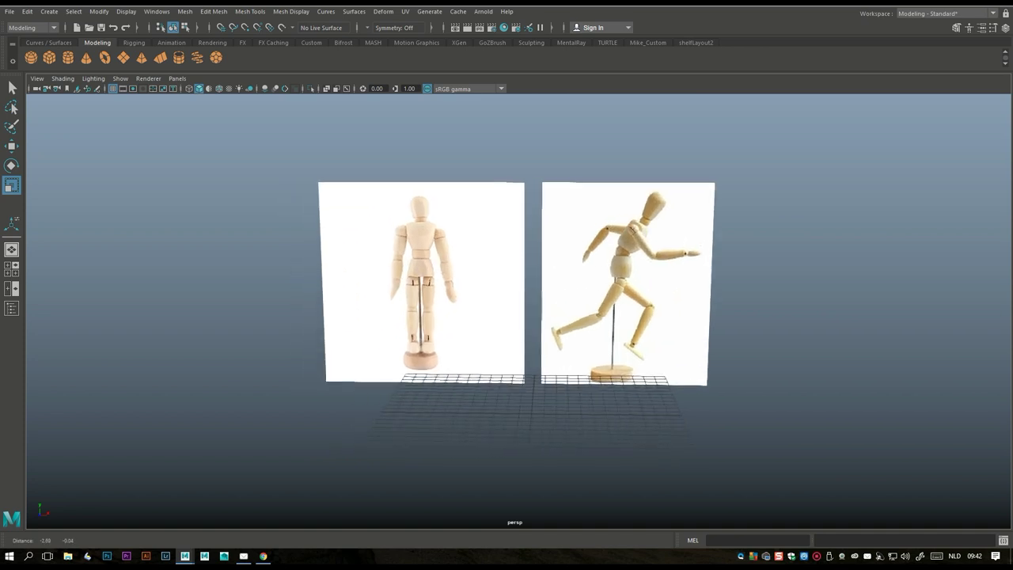
{"action": "mouse_move", "coordinate": [506, 301]}
{"action": "left_mouse_down", "text": "alt"}
{"action": "mouse_move", "coordinate": [554, 303]}
{"action": "mouse_move", "coordinate": [524, 299]}
{"action": "left_mouse_up", "text": "alt"}
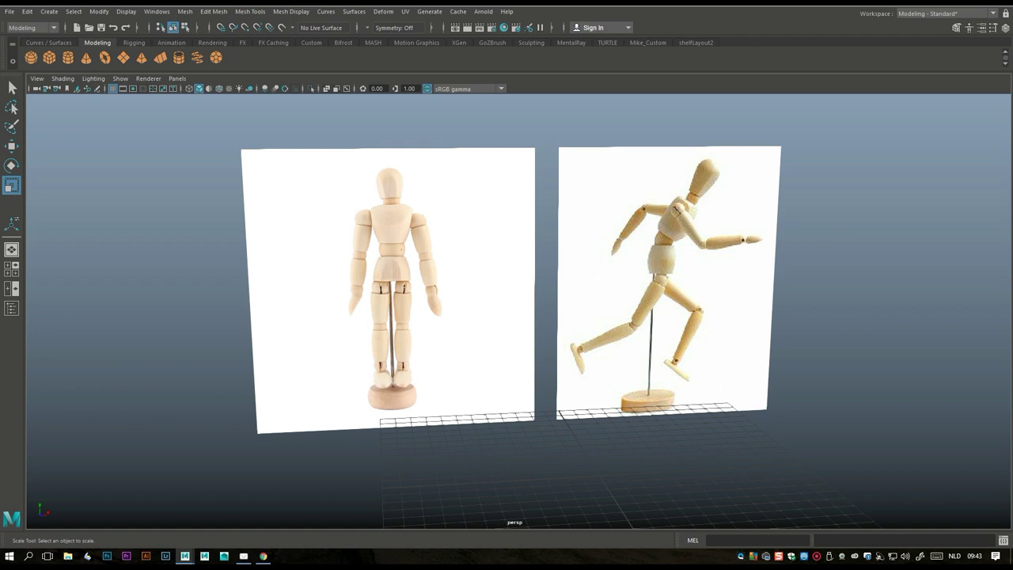
{"action": "scroll", "coordinate": [506, 317], "scroll_direction": "up", "scroll_amount": 6}
{"action": "left_click_drag", "start_coordinate": [506, 317], "coordinate": [583, 310], "text": "alt"}
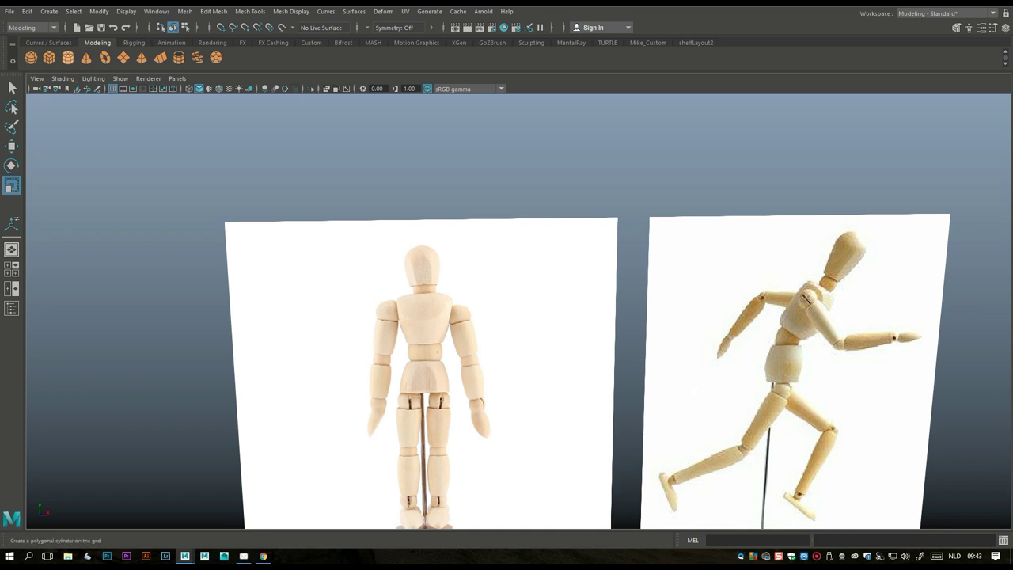
{"action": "left_click", "coordinate": [31, 57]}
{"action": "scroll", "coordinate": [514, 309], "scroll_direction": "down", "scroll_amount": 5}
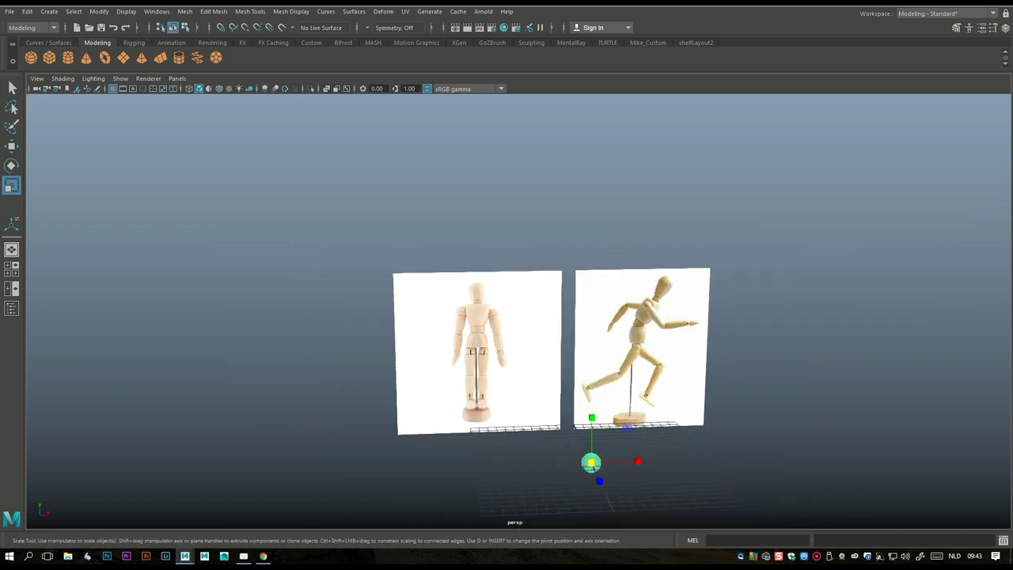
{"action": "key", "text": "w"}
{"action": "left_click_drag", "start_coordinate": [590, 427], "coordinate": [476, 266]}
{"action": "scroll", "coordinate": [514, 308], "scroll_direction": "up", "scroll_amount": 5}
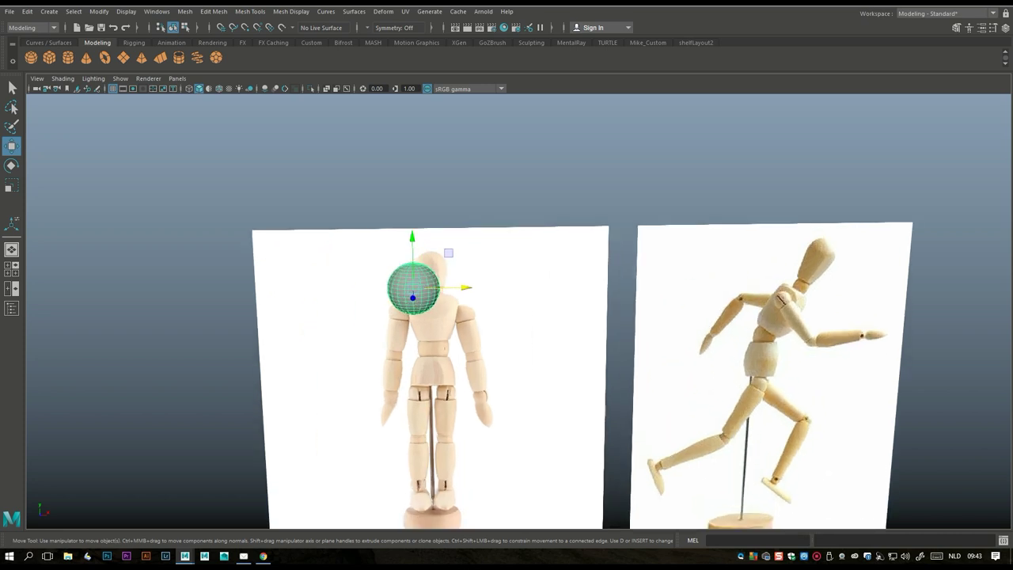
Set the sphere's axis and height subdivisions to 12 each
{"action": "key", "text": "ctrl+a"}
{"action": "left_click", "coordinate": [889, 105]}
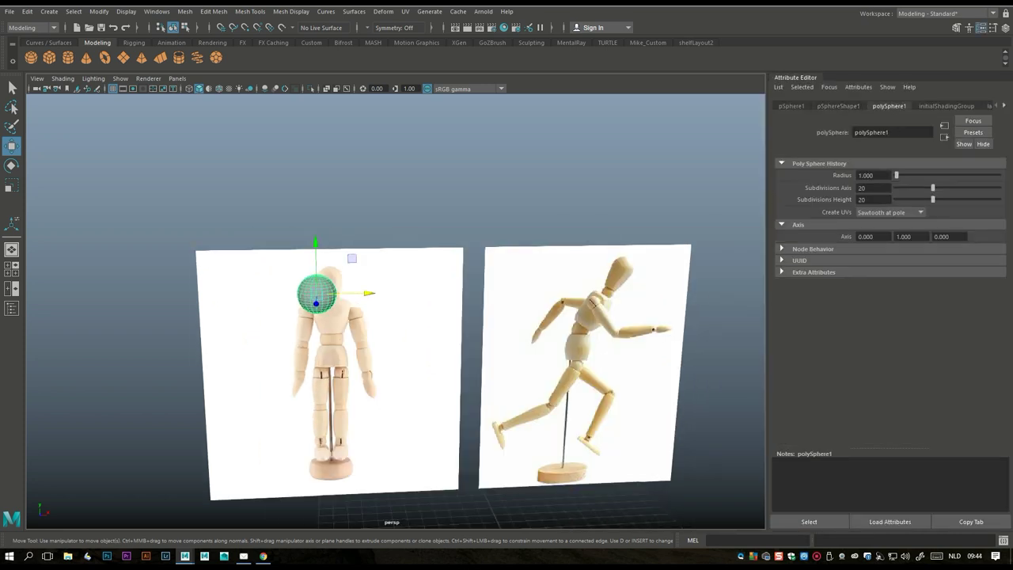
{"action": "left_click", "coordinate": [868, 188]}
{"action": "type", "text": "12"}
{"action": "key", "text": "Tab"}
{"action": "type", "text": "12"}
{"action": "key", "text": "Return"}
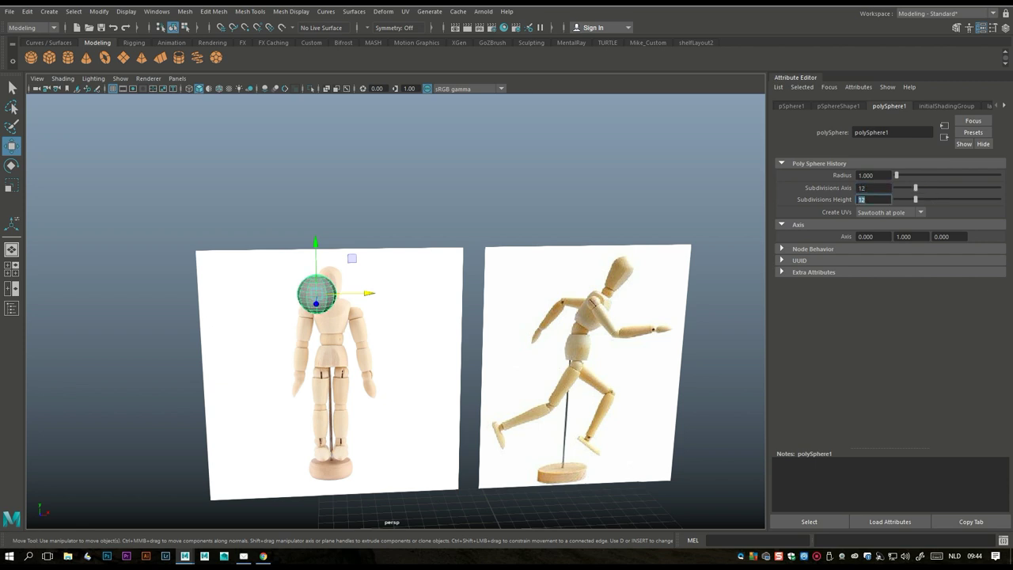
Move the sphere over the mannequin's head in the front view, centring it on the reference
{"action": "key", "text": "space"}
{"action": "key", "text": "space"}
{"action": "scroll", "coordinate": [395, 309], "scroll_direction": "down", "scroll_amount": 2}
{"action": "middle_click_drag", "start_coordinate": [396, 309], "coordinate": [377, 476], "text": "alt"}
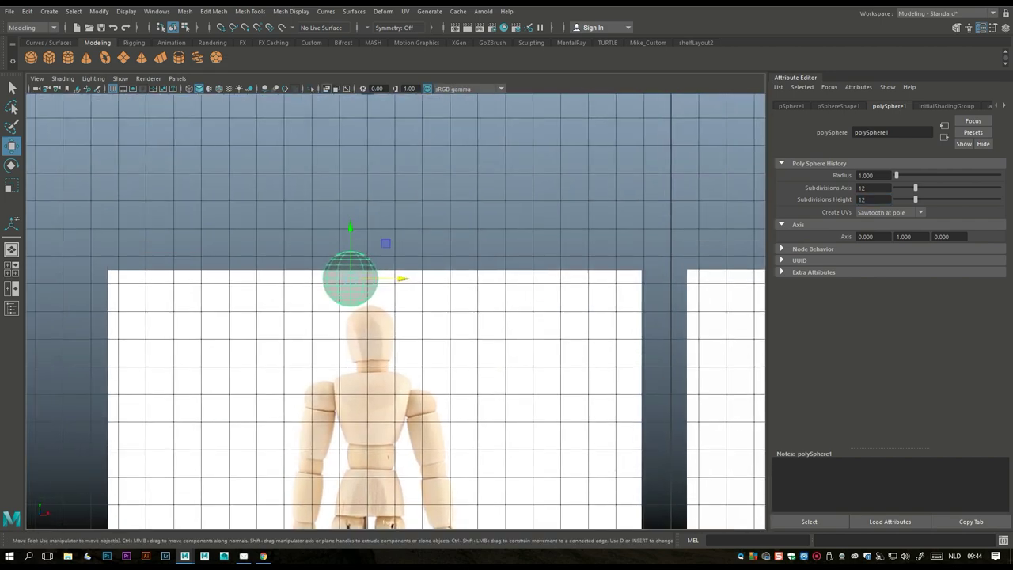
{"action": "left_click_drag", "start_coordinate": [350, 229], "coordinate": [350, 281]}
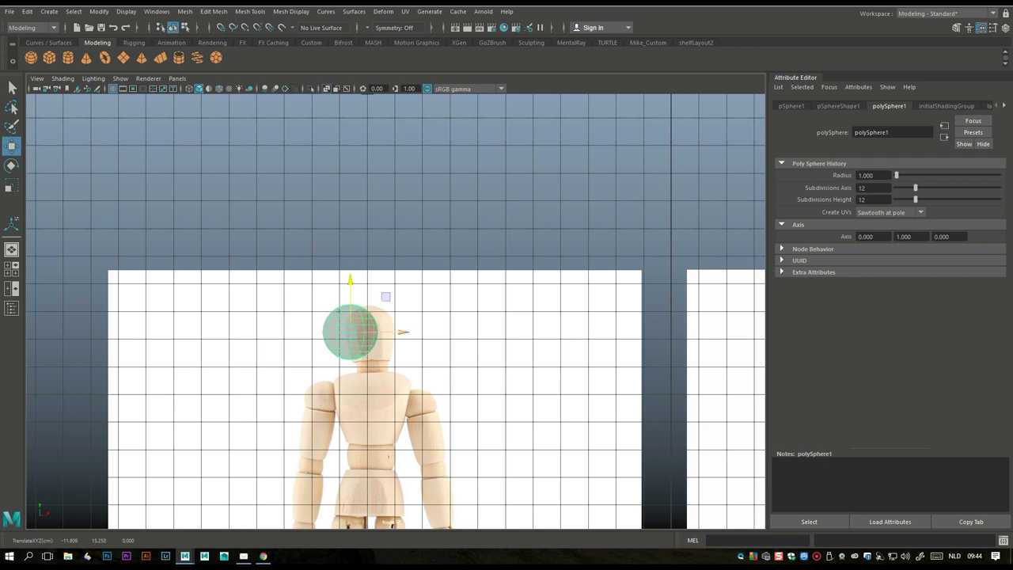
{"action": "left_click_drag", "start_coordinate": [402, 330], "coordinate": [425, 332]}
Scale the sphere uniformly to about 0.87 to fit the head's width and raise it to the head's top
{"action": "right_click_drag", "start_coordinate": [422, 332], "coordinate": [384, 332], "text": "alt"}
{"action": "middle_click_drag", "start_coordinate": [384, 332], "coordinate": [470, 282], "text": "alt"}
{"action": "key", "text": "r"}
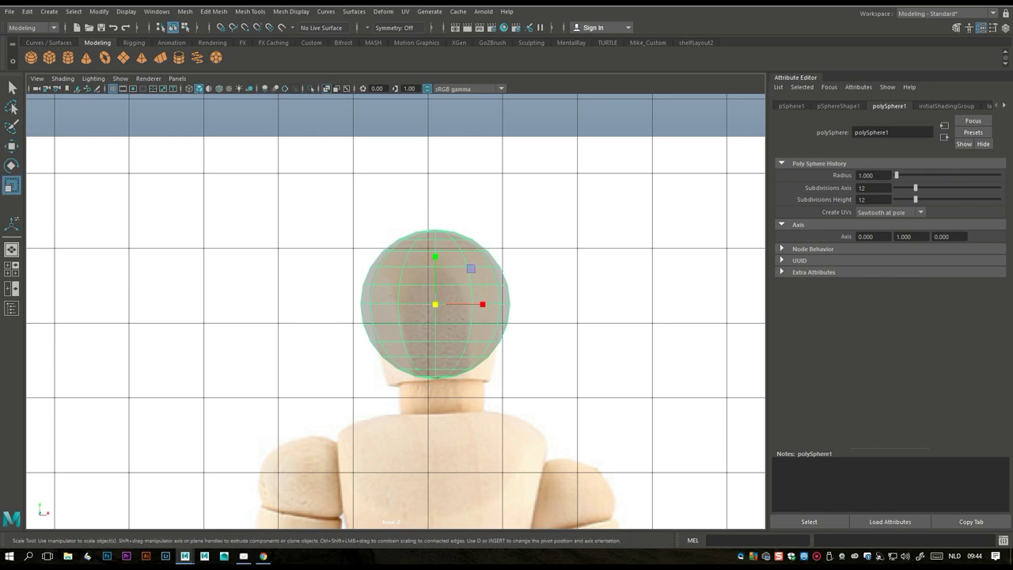
{"action": "left_click_drag", "start_coordinate": [435, 304], "coordinate": [415, 304]}
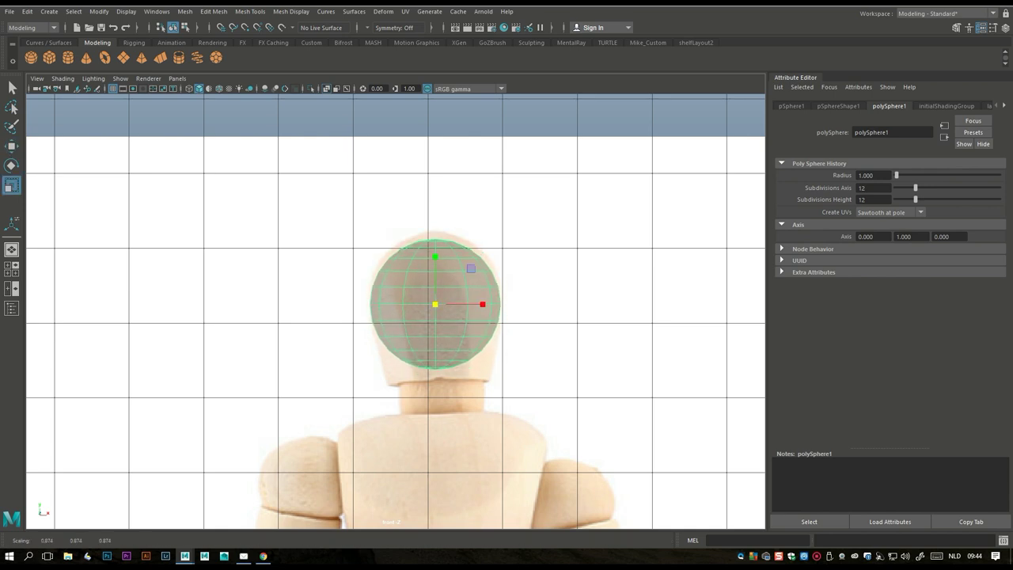
{"action": "key", "text": "w"}
{"action": "left_click_drag", "start_coordinate": [435, 269], "coordinate": [435, 260]}
Delete the sphere's lower faces, keeping the dome and the face row just below its widest ring
{"action": "right_click_drag", "start_coordinate": [395, 241], "coordinate": [395, 269]}
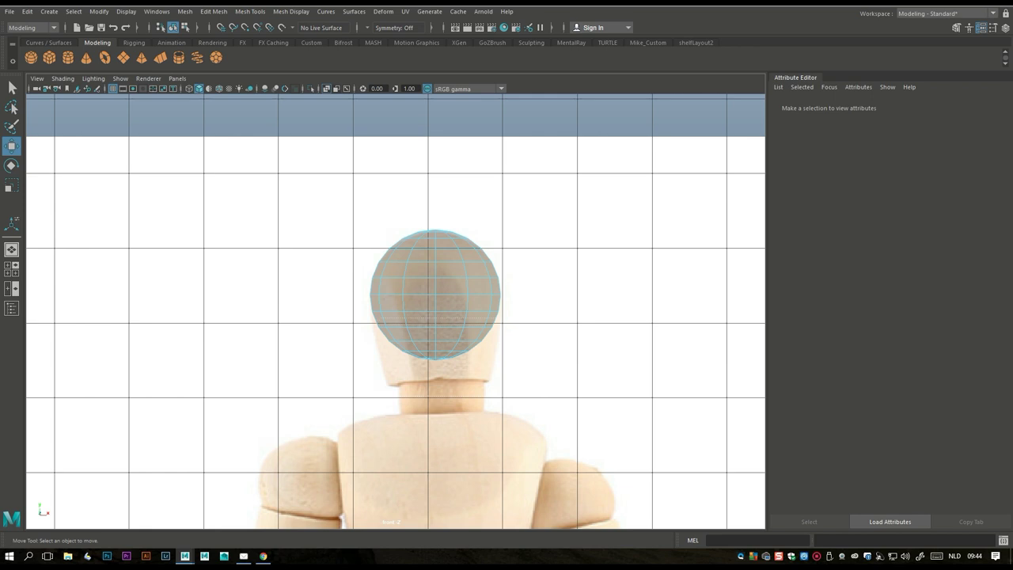
{"action": "left_click", "coordinate": [435, 293]}
{"action": "left_click", "coordinate": [475, 299]}
Select the dome's open bottom edge loop, extrude it downward and scale it slightly inward to follow the head outline
{"action": "right_click_drag", "start_coordinate": [478, 239], "coordinate": [477, 212]}
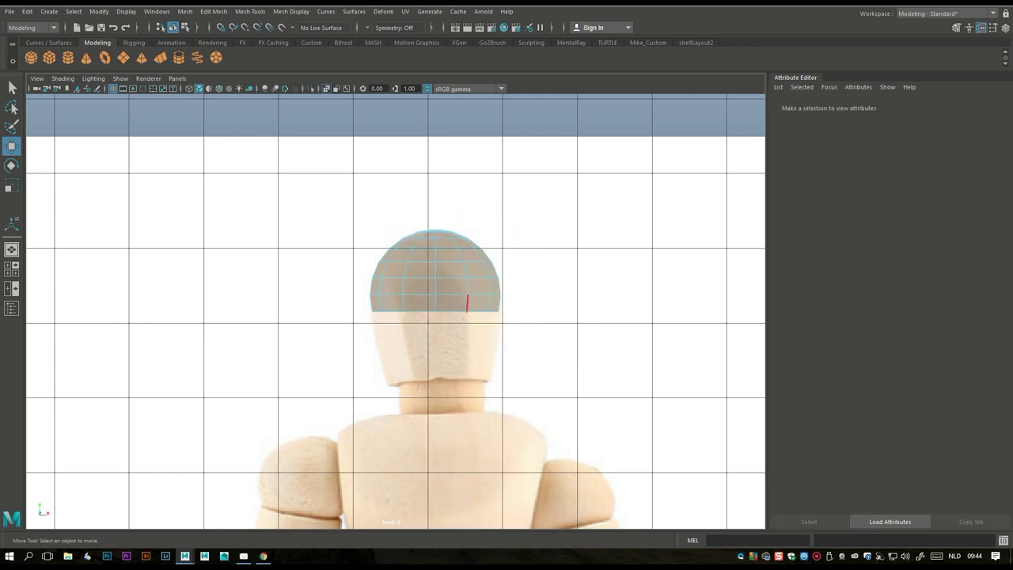
{"action": "key", "text": "F8"}
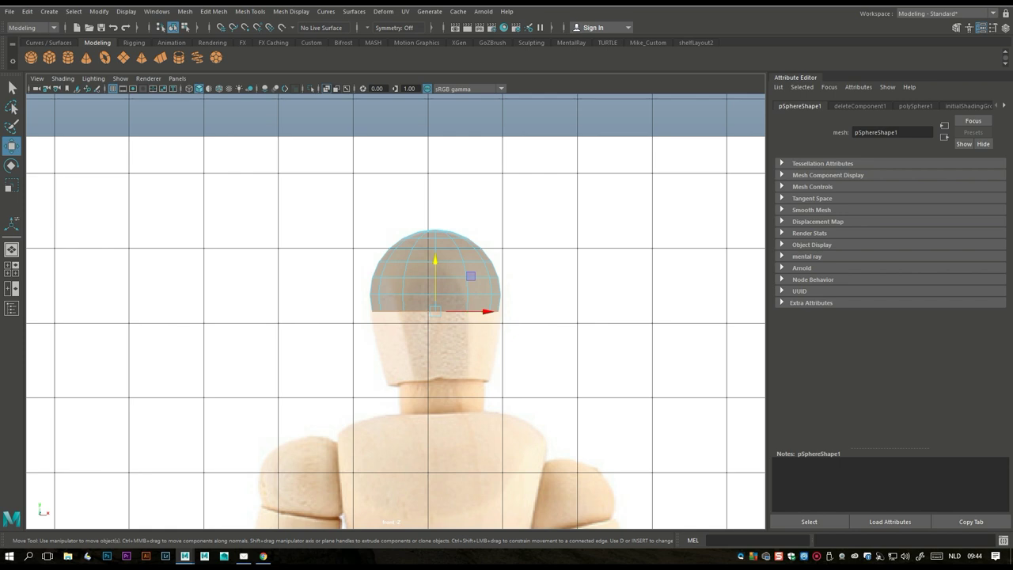
{"action": "key", "text": "ctrl+e"}
{"action": "key", "text": "w"}
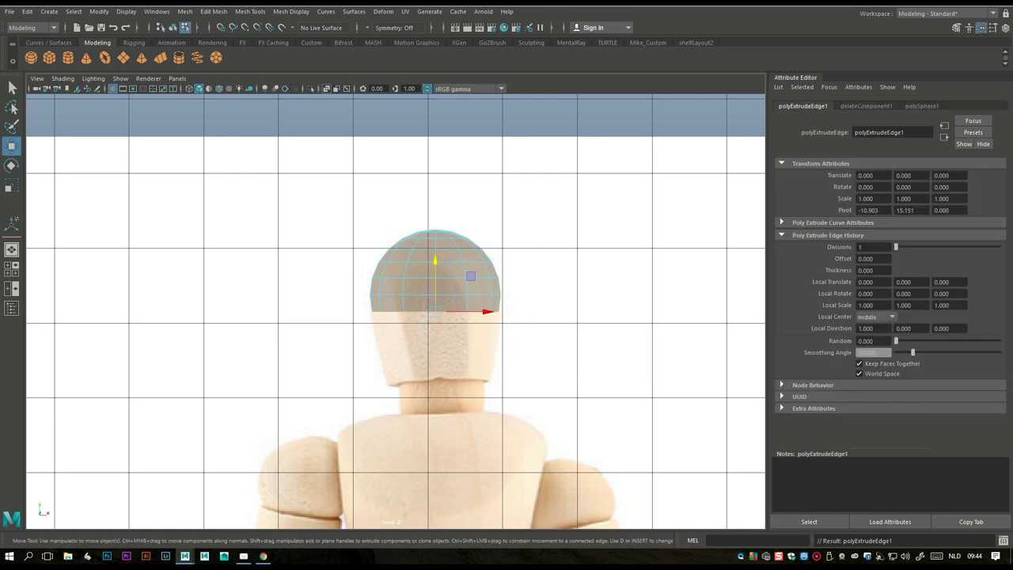
{"action": "left_click_drag", "start_coordinate": [435, 261], "coordinate": [434, 281]}
{"action": "key", "text": "r"}
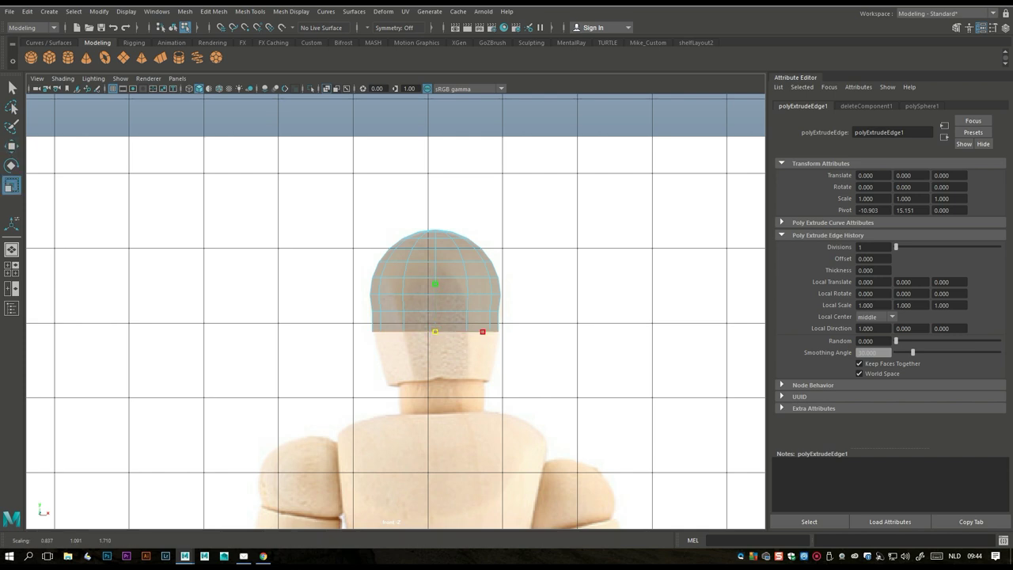
Extrude the head's bottom edge loop down a second time and narrow it to the tapering head outline
{"action": "key", "text": "ctrl+e"}
{"action": "key", "text": "w"}
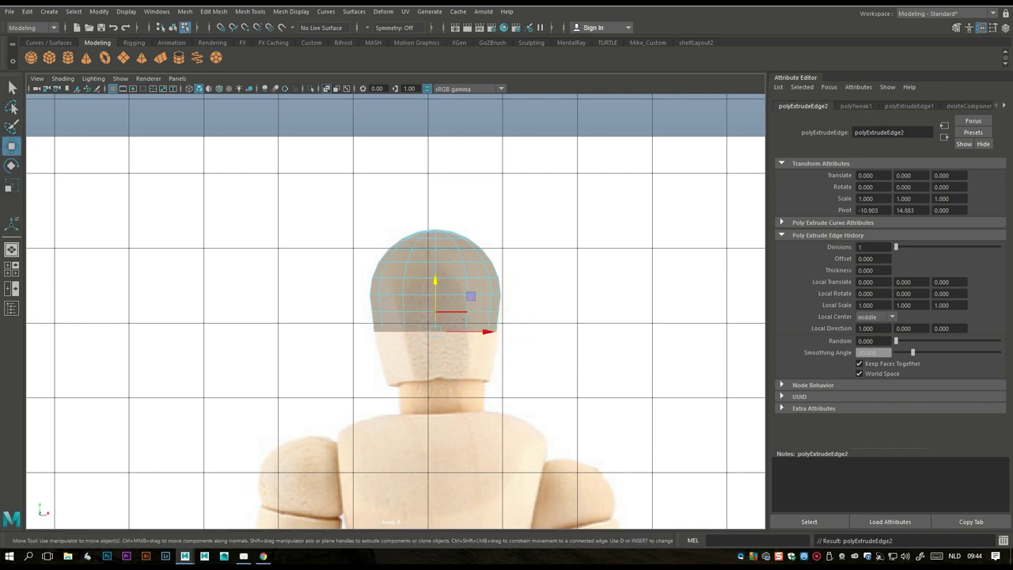
{"action": "left_click_drag", "start_coordinate": [434, 280], "coordinate": [435, 304]}
{"action": "key", "text": "r"}
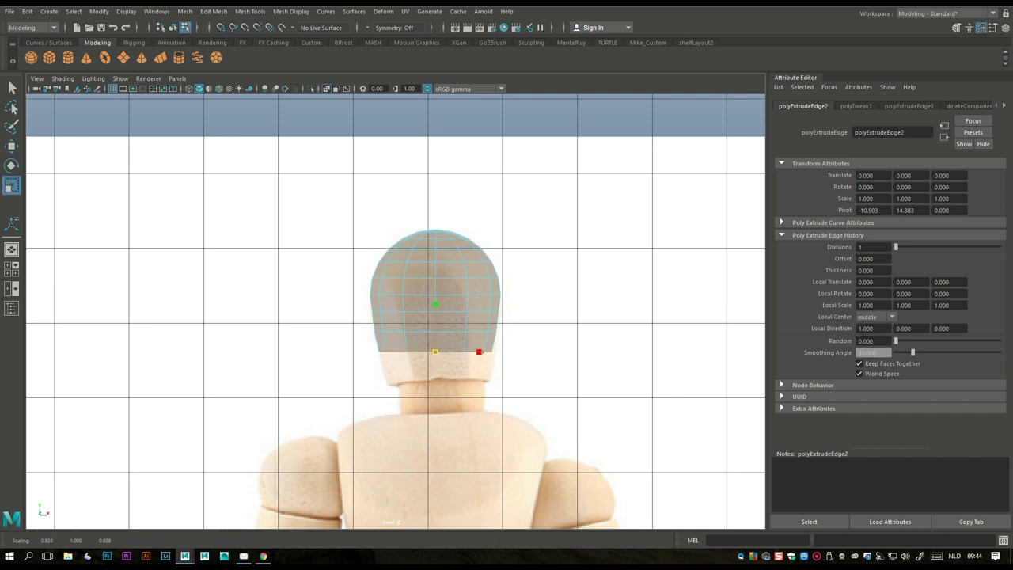
Extrude the bottom edge loop down a third time, almost to the jaw, and scale it inward to about 0.94
{"action": "key", "text": "ctrl+e"}
{"action": "key", "text": "w"}
{"action": "left_click_drag", "start_coordinate": [435, 300], "coordinate": [435, 320]}
{"action": "key", "text": "r"}
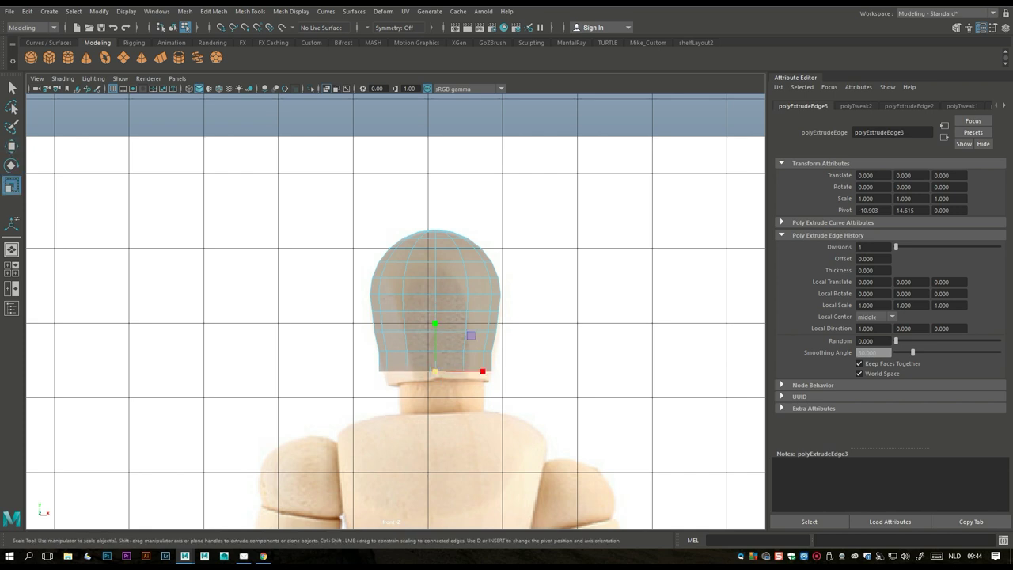
{"action": "left_click_drag", "start_coordinate": [435, 371], "coordinate": [429, 371]}
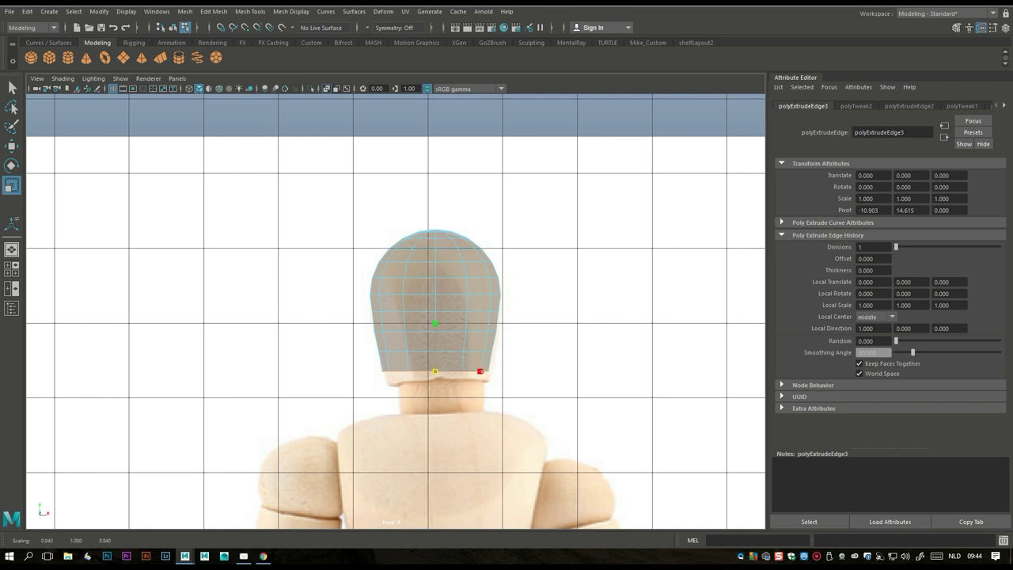
Extrude the bottom edge loop down to the head's lower edge, adjust its width to the outline and return to the perspective view
{"action": "key", "text": "ctrl+e"}
{"action": "key", "text": "w"}
{"action": "left_click_drag", "start_coordinate": [435, 320], "coordinate": [435, 334]}
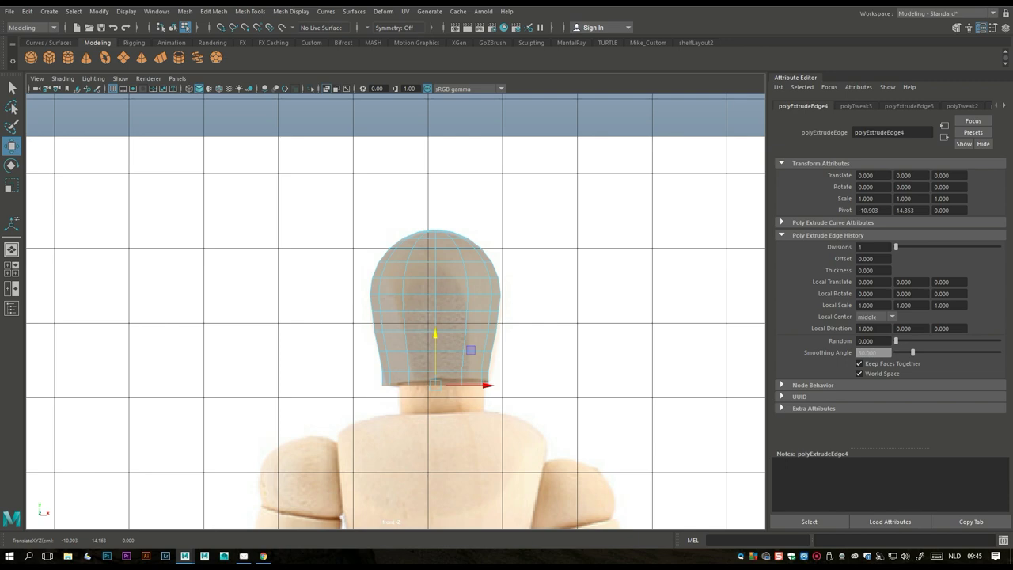
{"action": "key", "text": "r"}
{"action": "left_click_drag", "start_coordinate": [435, 386], "coordinate": [435, 385]}
{"action": "key", "text": "space"}
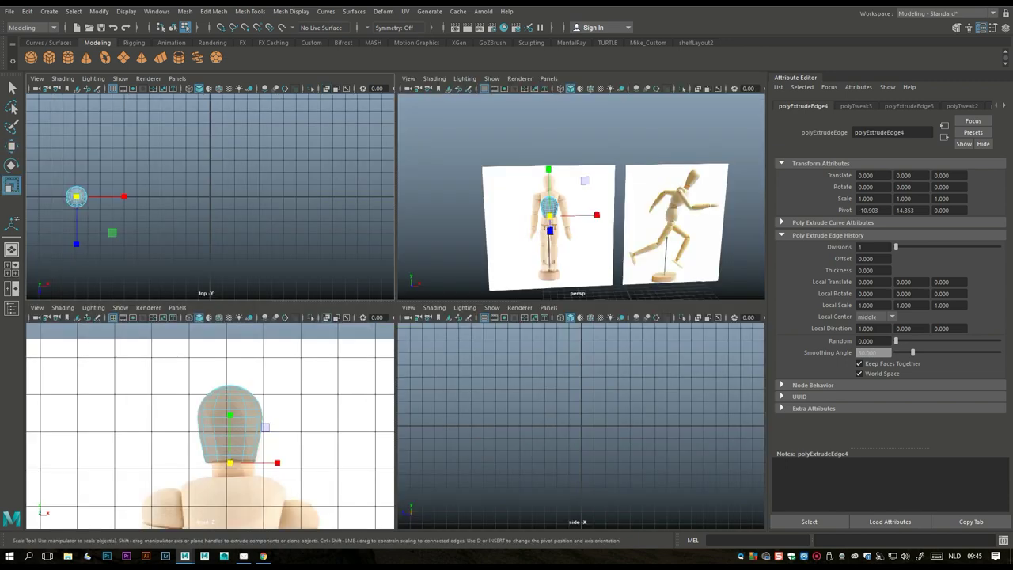
{"action": "key", "text": "space"}
{"action": "scroll", "coordinate": [396, 372], "scroll_direction": "up", "scroll_amount": 2}
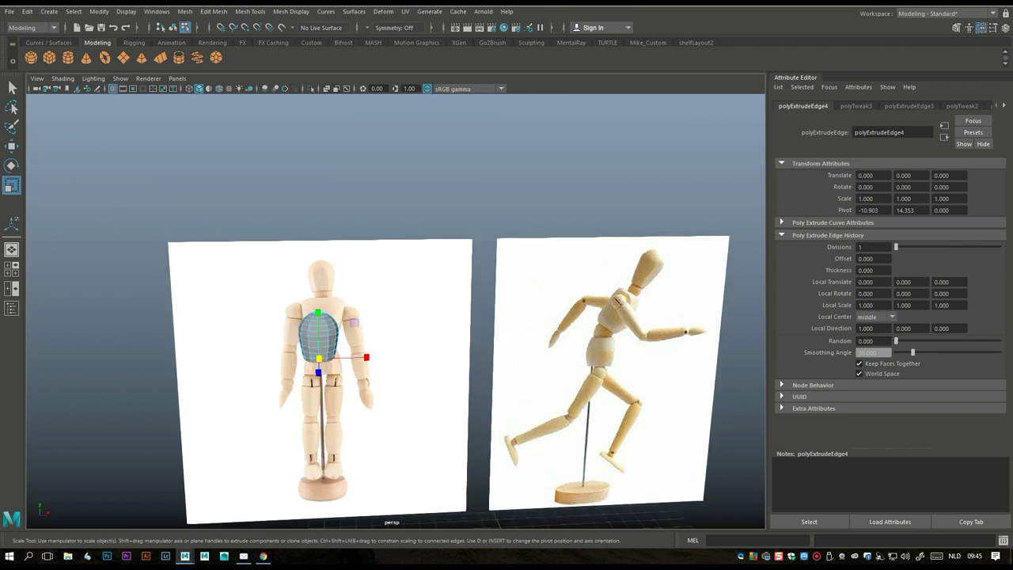
Return the head to object mode and examine its shape from the side and from below
{"action": "left_click_drag", "start_coordinate": [396, 316], "coordinate": [364, 316], "text": "alt"}
{"action": "middle_click_drag", "start_coordinate": [395, 316], "coordinate": [435, 316], "text": "alt"}
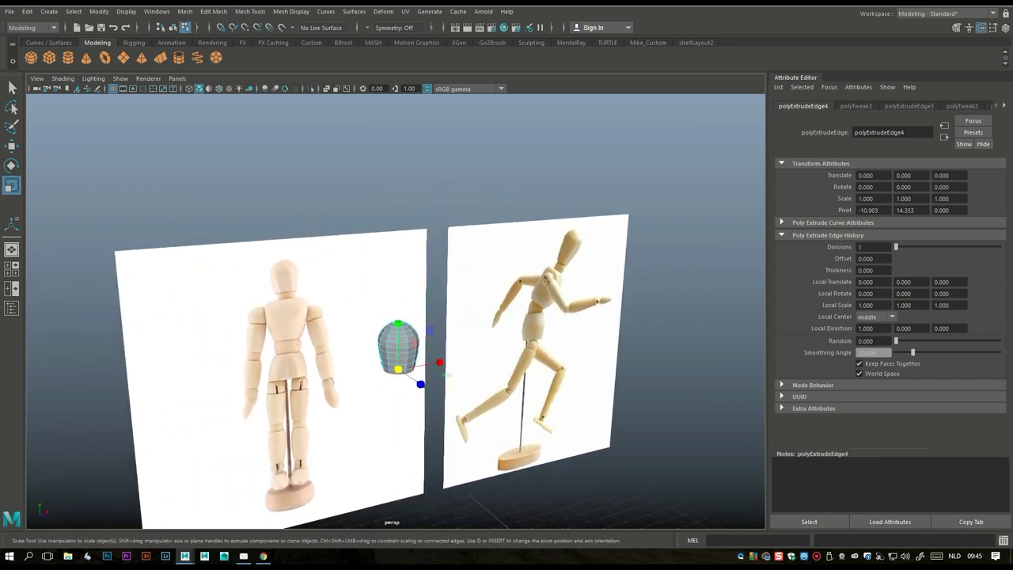
{"action": "left_click_drag", "start_coordinate": [395, 316], "coordinate": [361, 323], "text": "alt"}
{"action": "right_click", "coordinate": [468, 238]}
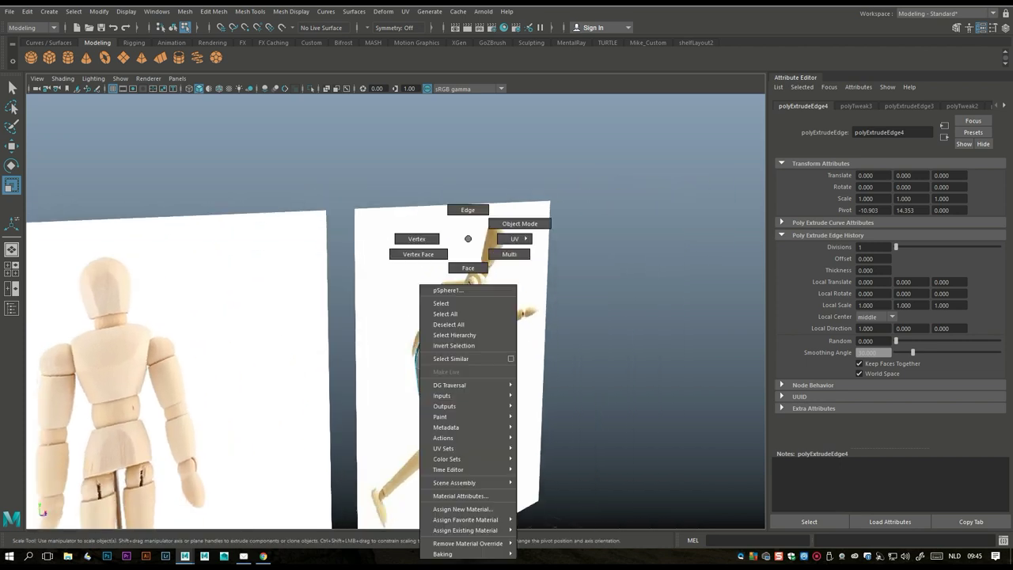
{"action": "left_click", "coordinate": [509, 224]}
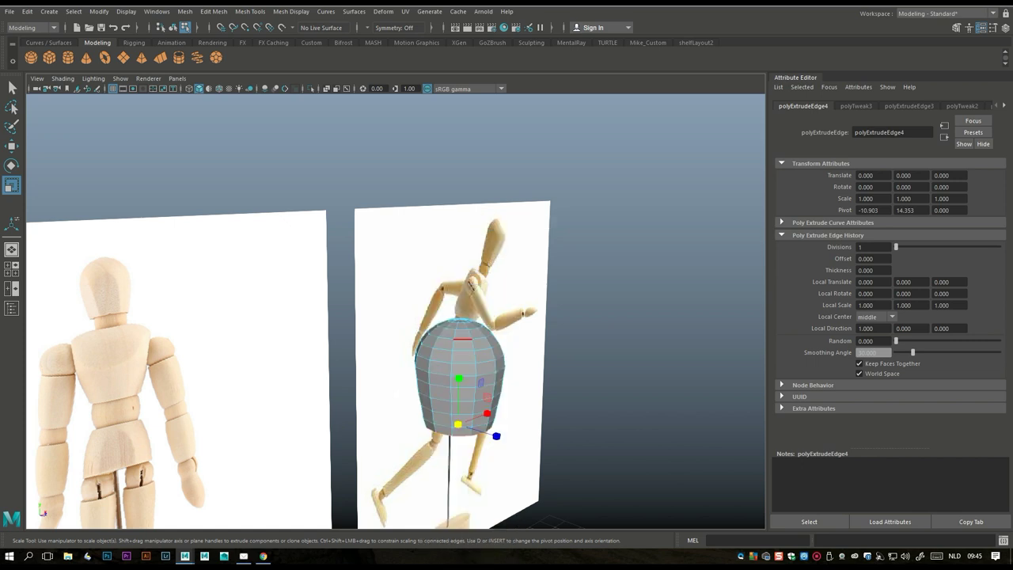
{"action": "left_click_drag", "start_coordinate": [361, 322], "coordinate": [339, 282], "text": "alt"}
{"action": "scroll", "coordinate": [396, 308], "scroll_direction": "up", "scroll_amount": 2}
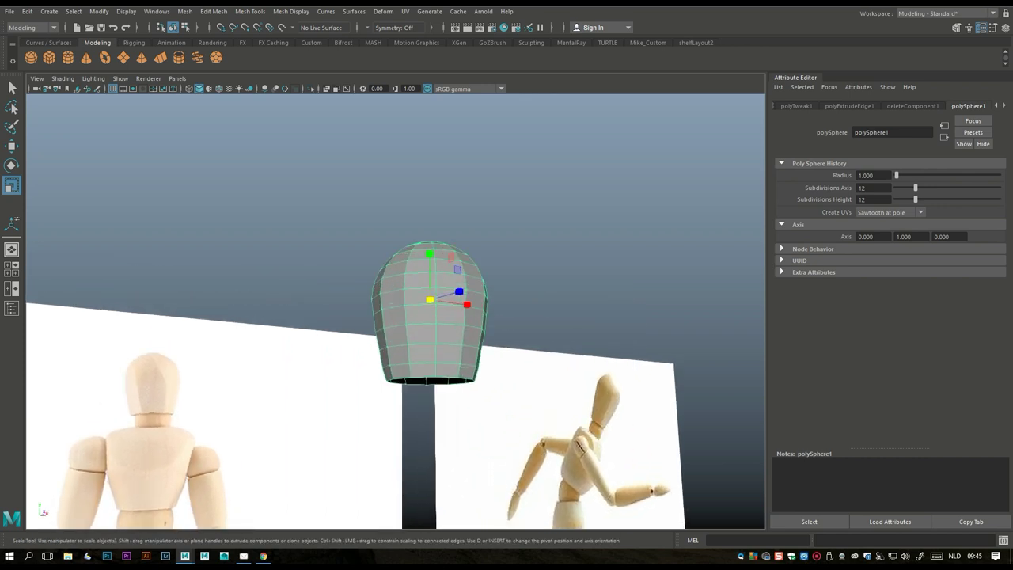
Scale the head's bottom edge loop inward along one axis with soft selection on, giving the lower head a stronger taper
{"action": "right_click_drag", "start_coordinate": [450, 238], "coordinate": [450, 209]}
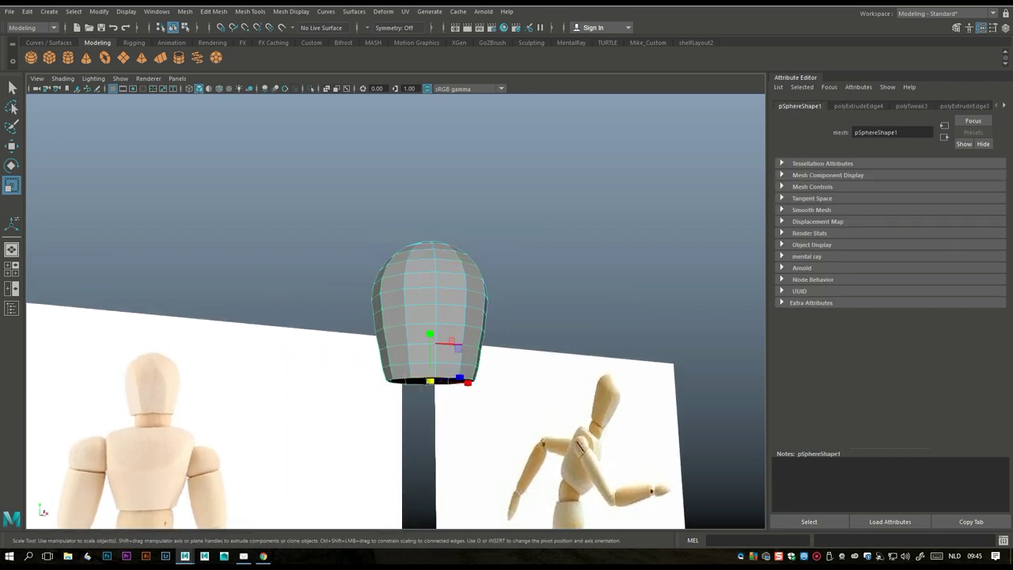
{"action": "scroll", "coordinate": [396, 308], "scroll_direction": "up", "scroll_amount": 1}
{"action": "key", "text": "b"}
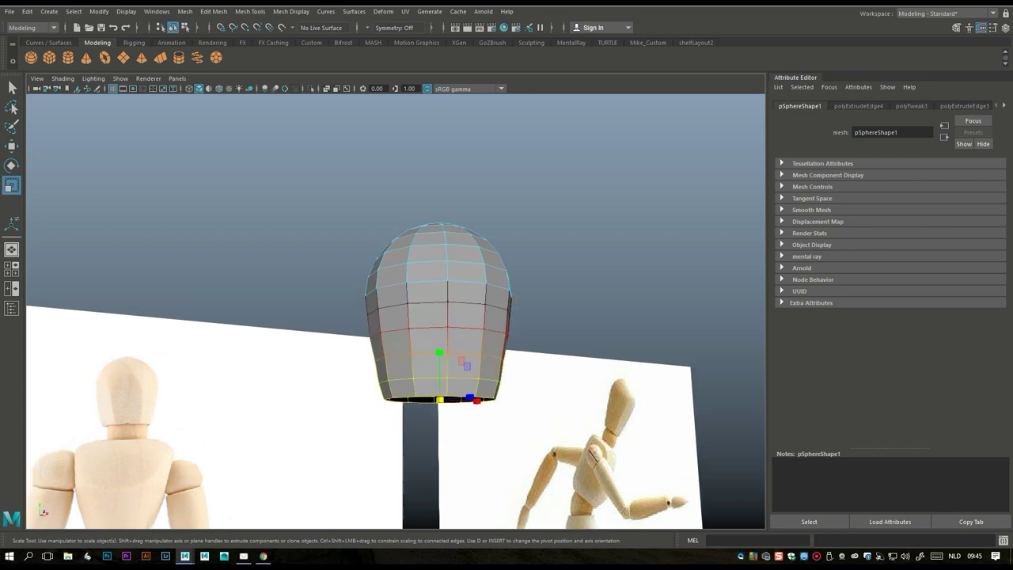
{"action": "left_click_drag", "start_coordinate": [436, 350], "coordinate": [458, 299]}
{"action": "left_click", "coordinate": [507, 356]}
Try rotating the head 30 degrees about its vertical axis and undo the attempt
{"action": "left_click_drag", "start_coordinate": [507, 356], "coordinate": [411, 285], "text": "alt"}
{"action": "left_click", "coordinate": [362, 340]}
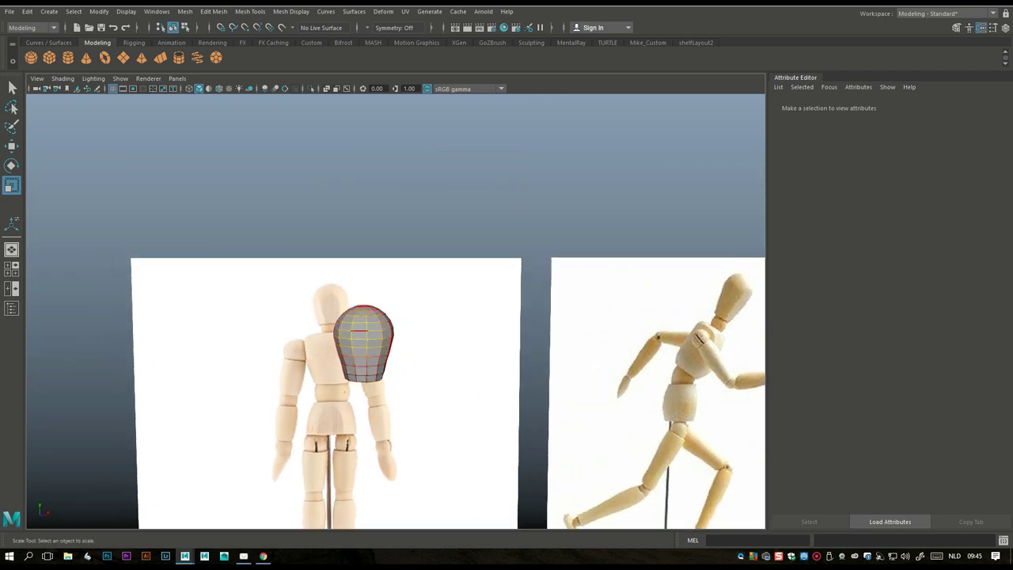
{"action": "right_click_drag", "start_coordinate": [363, 340], "coordinate": [367, 267]}
{"action": "key", "text": "e"}
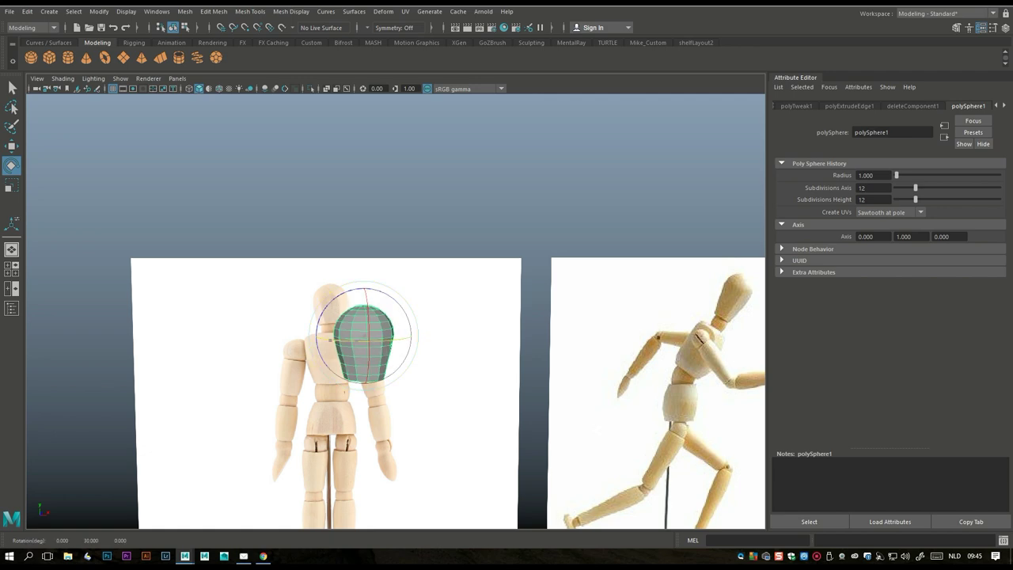
{"action": "left_click_drag", "start_coordinate": [396, 316], "coordinate": [557, 269], "text": "alt"}
{"action": "left_click", "coordinate": [593, 370]}
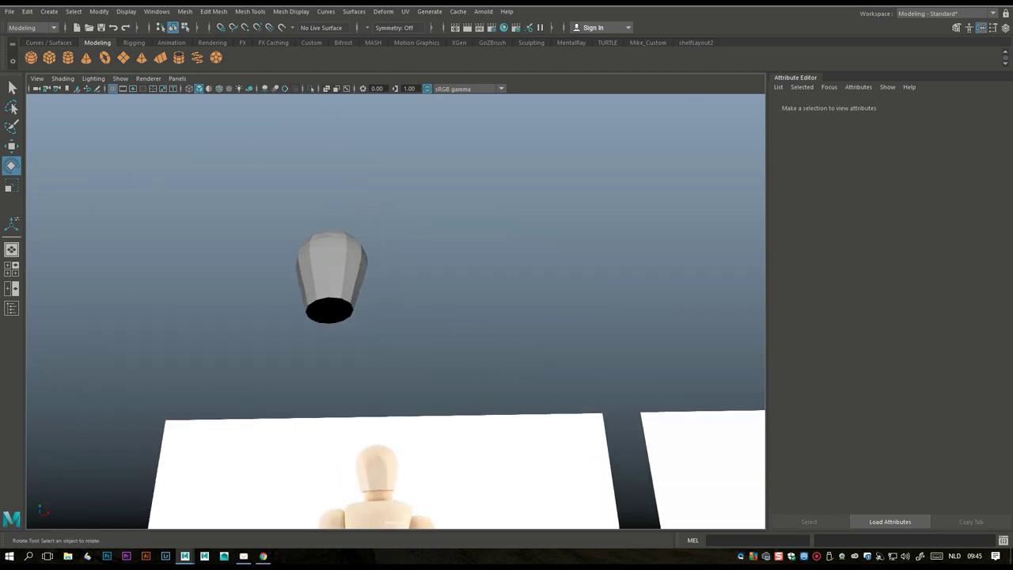
{"action": "left_click", "coordinate": [12, 269]}
{"action": "key", "text": "ctrl+z"}
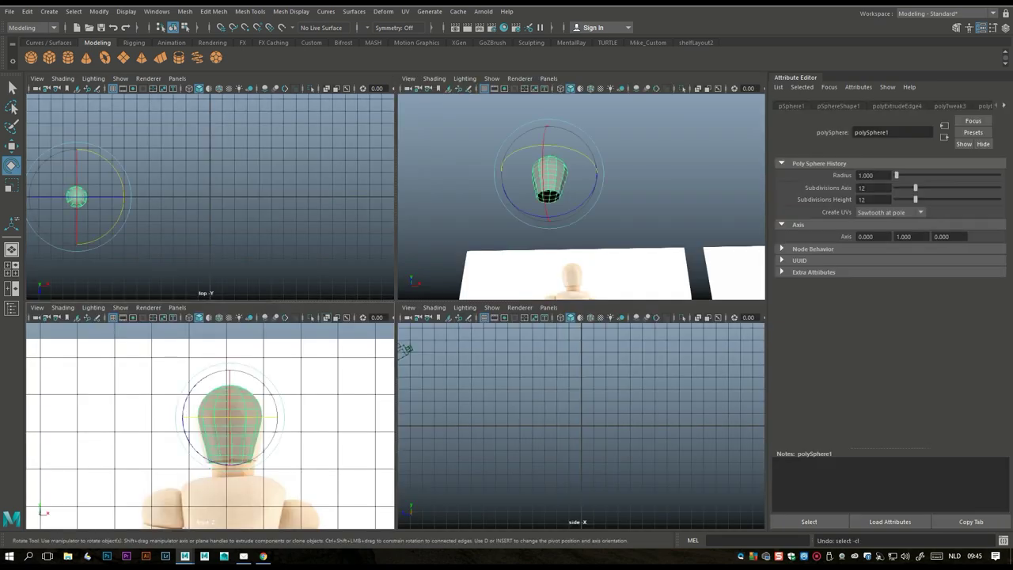
{"action": "key", "text": "ctrl+z"}
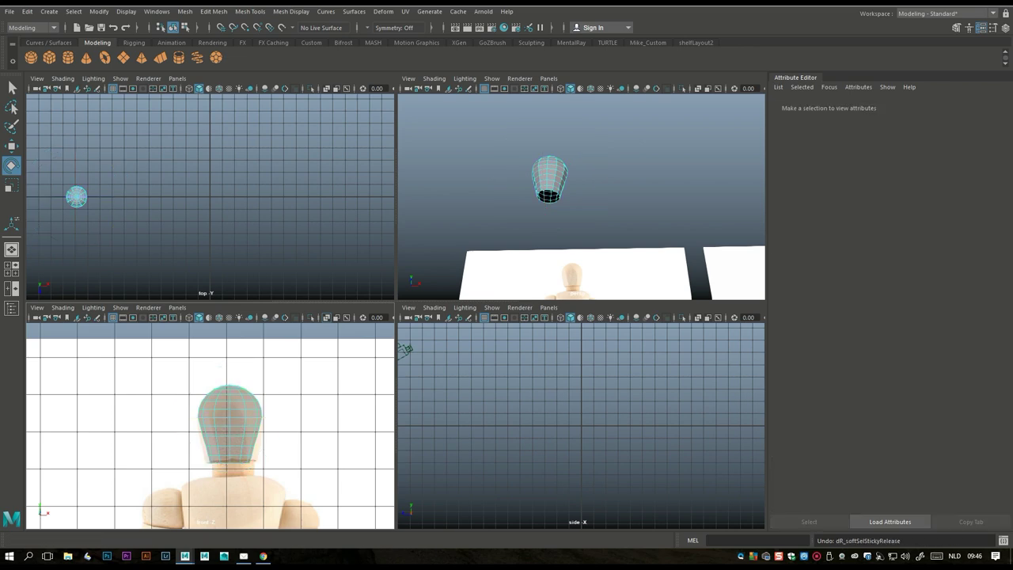
Select the whole head in the perspective view and rotate it 90 degrees about its vertical axis
{"action": "scroll", "coordinate": [582, 198], "scroll_direction": "up", "scroll_amount": 4}
{"action": "key", "text": "space"}
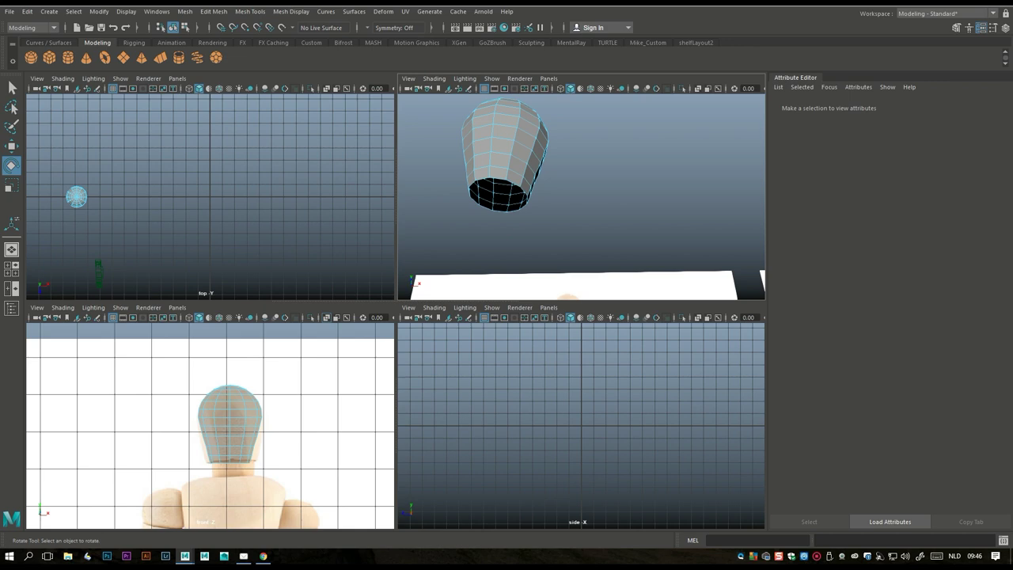
{"action": "key", "text": "space"}
{"action": "scroll", "coordinate": [582, 198], "scroll_direction": "down", "scroll_amount": 3}
{"action": "left_click_drag", "start_coordinate": [582, 198], "coordinate": [372, 238], "text": "alt"}
{"action": "right_click_drag", "start_coordinate": [372, 238], "coordinate": [425, 224]}
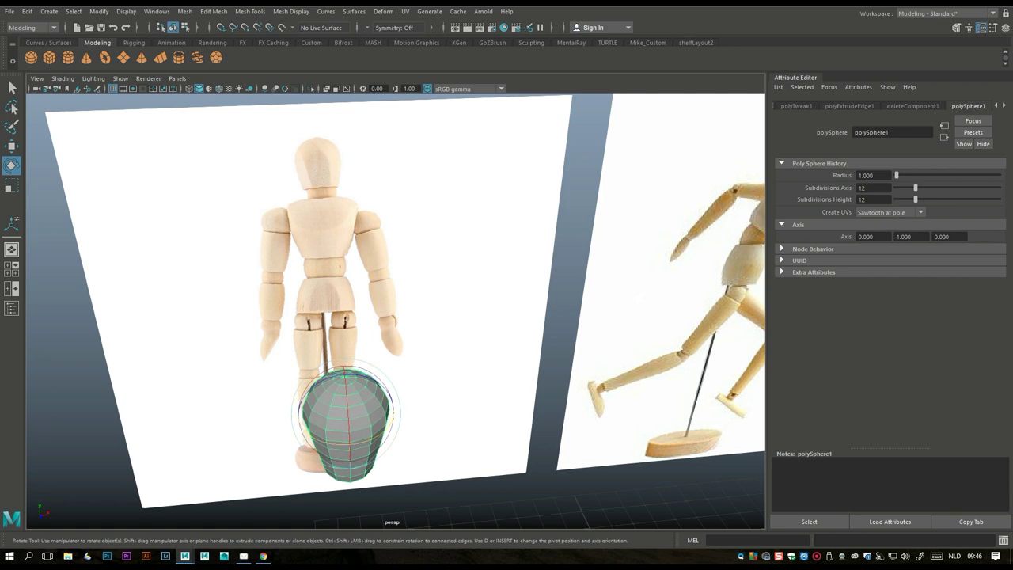
{"action": "left_click_drag", "start_coordinate": [332, 459], "coordinate": [423, 459]}
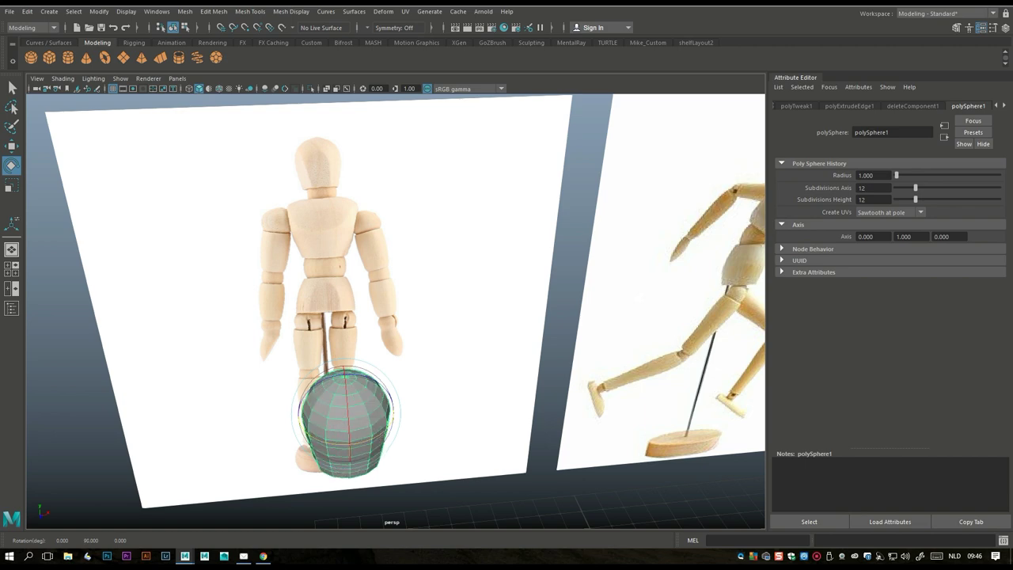
Create a polygon cube and move it onto the chest of the front reference figure
{"action": "scroll", "coordinate": [380, 317], "scroll_direction": "down", "scroll_amount": 3}
{"action": "left_click_drag", "start_coordinate": [380, 316], "coordinate": [395, 246], "text": "alt"}
{"action": "scroll", "coordinate": [395, 309], "scroll_direction": "down", "scroll_amount": 2}
{"action": "scroll", "coordinate": [395, 309], "scroll_direction": "up", "scroll_amount": 1}
{"action": "scroll", "coordinate": [395, 317], "scroll_direction": "up", "scroll_amount": 5}
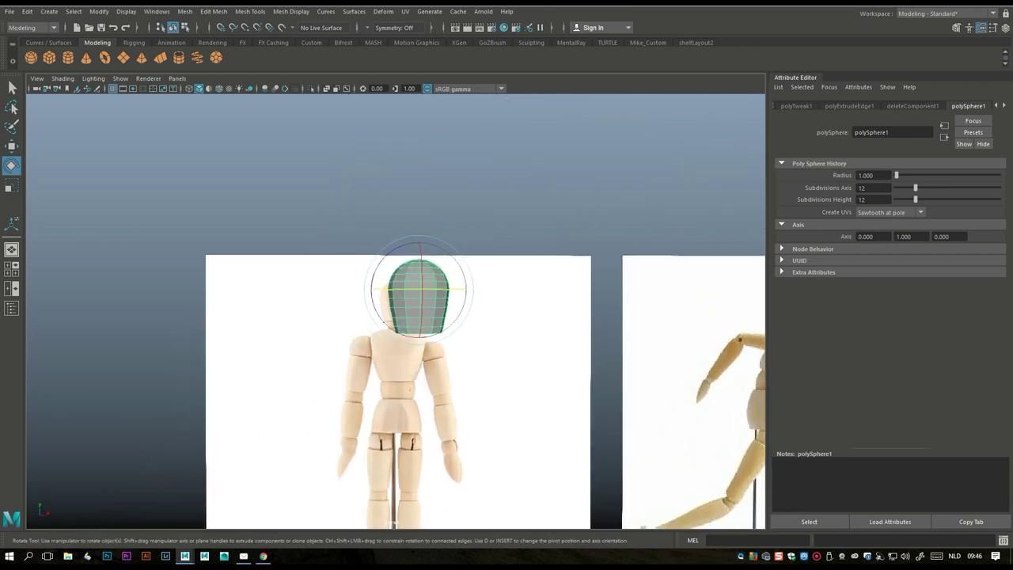
{"action": "scroll", "coordinate": [395, 316], "scroll_direction": "down", "scroll_amount": 2}
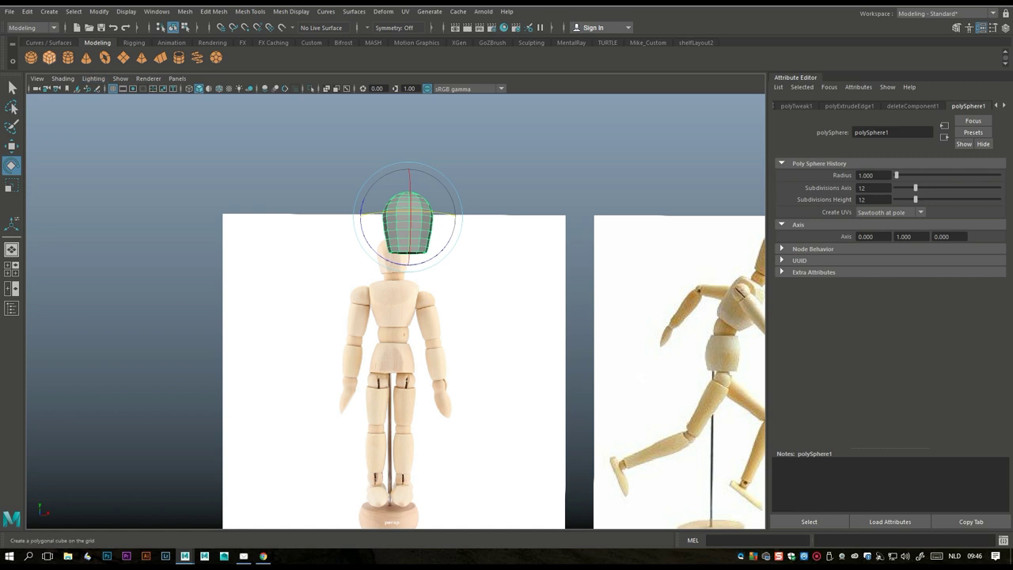
{"action": "left_click", "coordinate": [49, 58]}
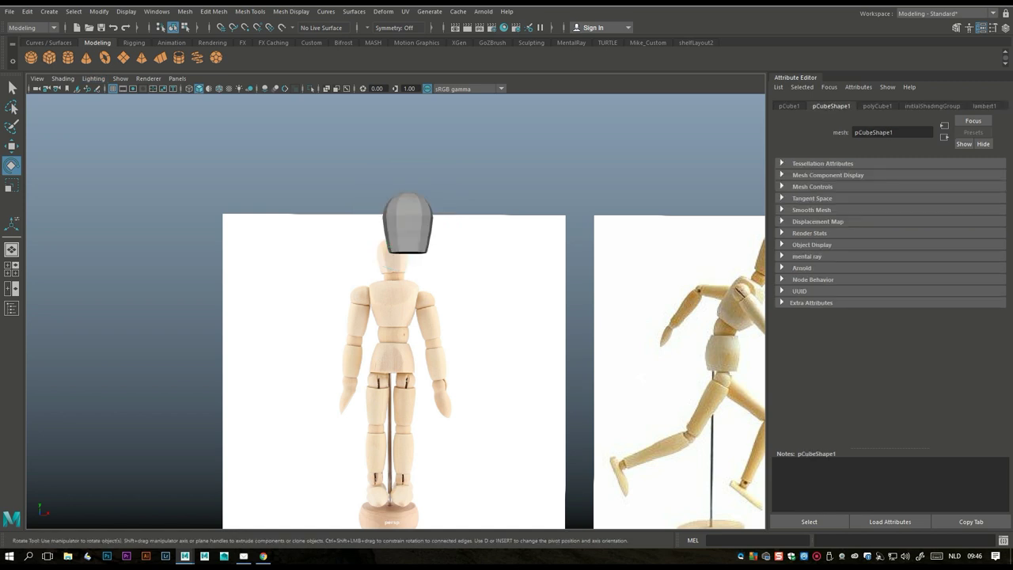
{"action": "key", "text": "w"}
{"action": "scroll", "coordinate": [396, 316], "scroll_direction": "down", "scroll_amount": 5}
{"action": "left_click_drag", "start_coordinate": [503, 375], "coordinate": [503, 256]}
{"action": "left_click_drag", "start_coordinate": [503, 308], "coordinate": [394, 307]}
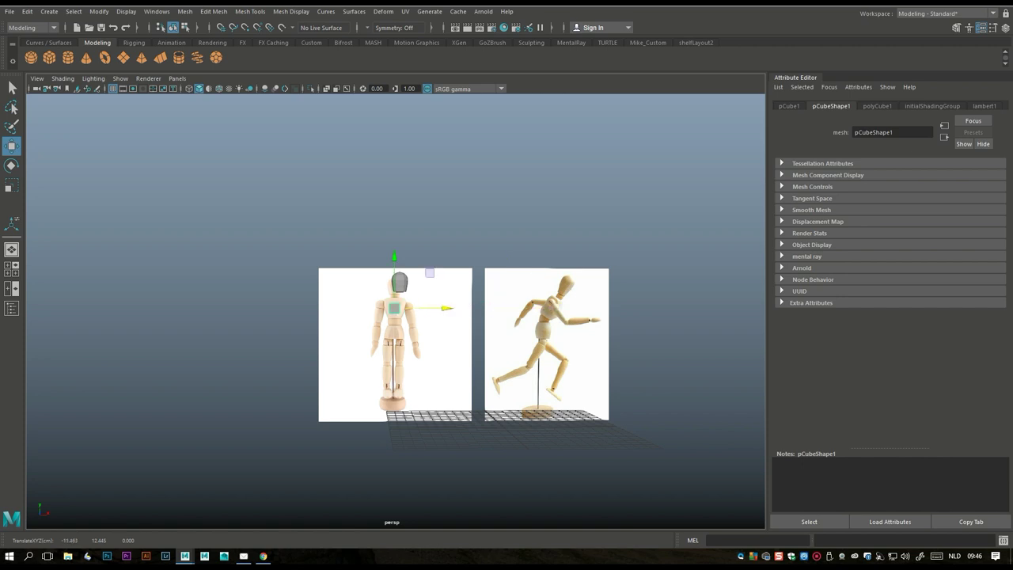
In the front view, raise the cube until its top edge lines up with the top of the reference torso
{"action": "left_click", "coordinate": [11, 268]}
{"action": "key", "text": "space"}
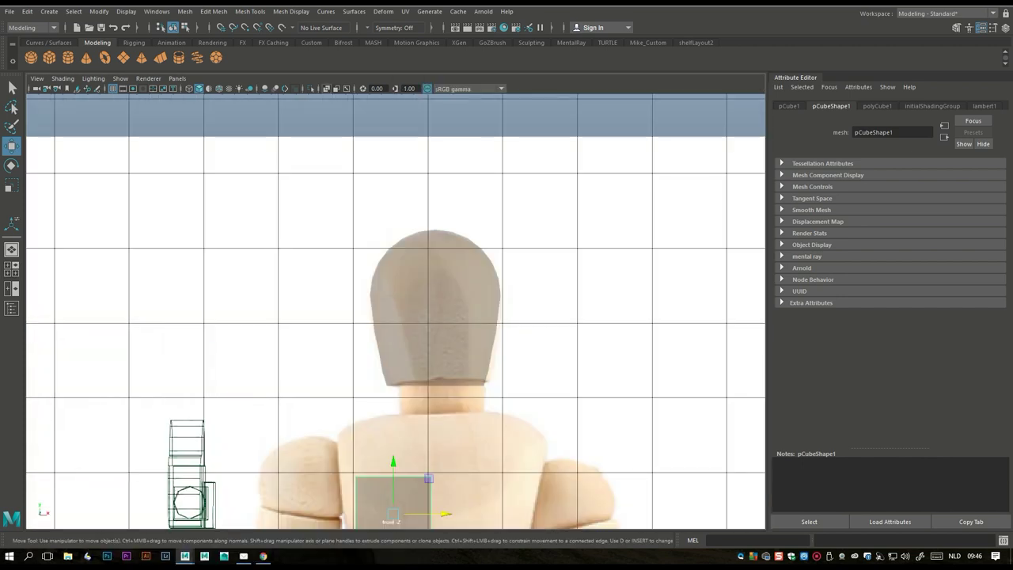
{"action": "scroll", "coordinate": [396, 317], "scroll_direction": "down", "scroll_amount": 2}
{"action": "left_click_drag", "start_coordinate": [346, 372], "coordinate": [346, 307]}
Move the cube's left and right side vertices outward to match the shoulder width of the reference torso
{"action": "right_click_drag", "start_coordinate": [316, 237], "coordinate": [278, 250]}
{"action": "left_click", "coordinate": [347, 356]}
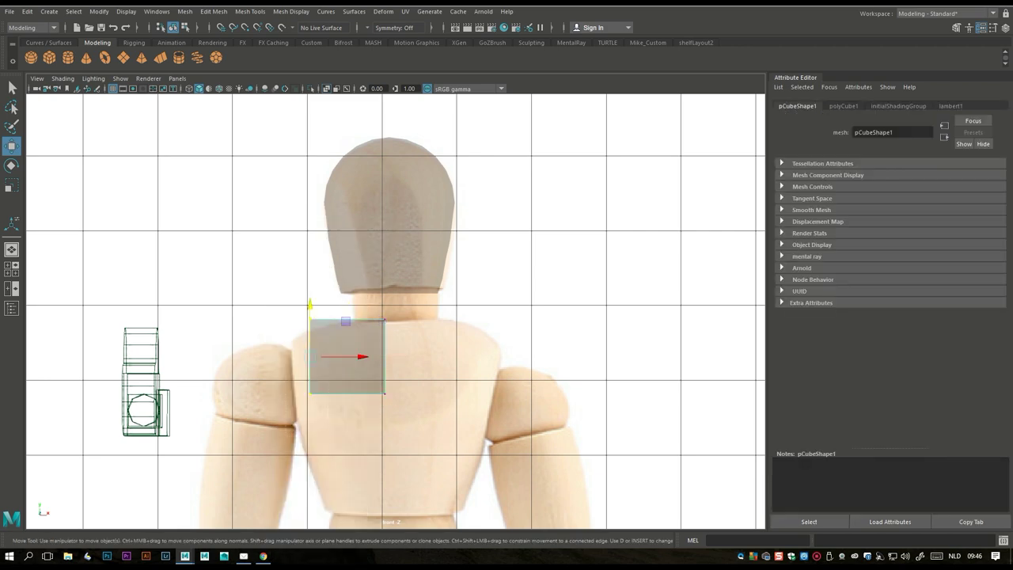
{"action": "left_click_drag", "start_coordinate": [348, 356], "coordinate": [331, 356]}
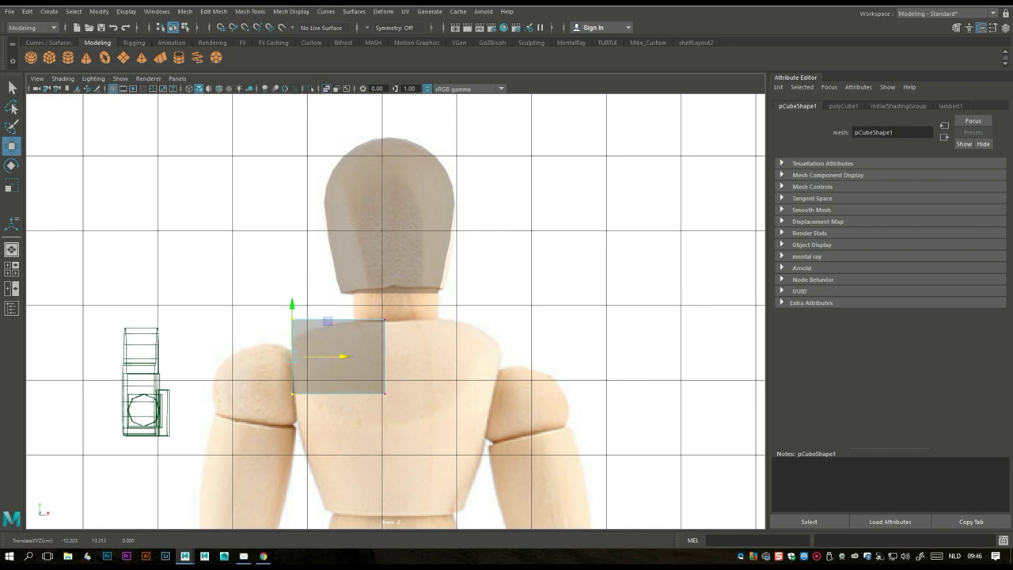
{"action": "left_click_drag", "start_coordinate": [368, 305], "coordinate": [400, 403]}
{"action": "left_click_drag", "start_coordinate": [437, 357], "coordinate": [554, 357]}
Lower the cube's bottom vertices to the chest's lower edge and scale them inward to the waist width
{"action": "left_click_drag", "start_coordinate": [269, 371], "coordinate": [523, 416]}
{"action": "middle_click_drag", "start_coordinate": [522, 415], "coordinate": [533, 306], "text": "alt"}
{"action": "left_click_drag", "start_coordinate": [407, 253], "coordinate": [407, 376]}
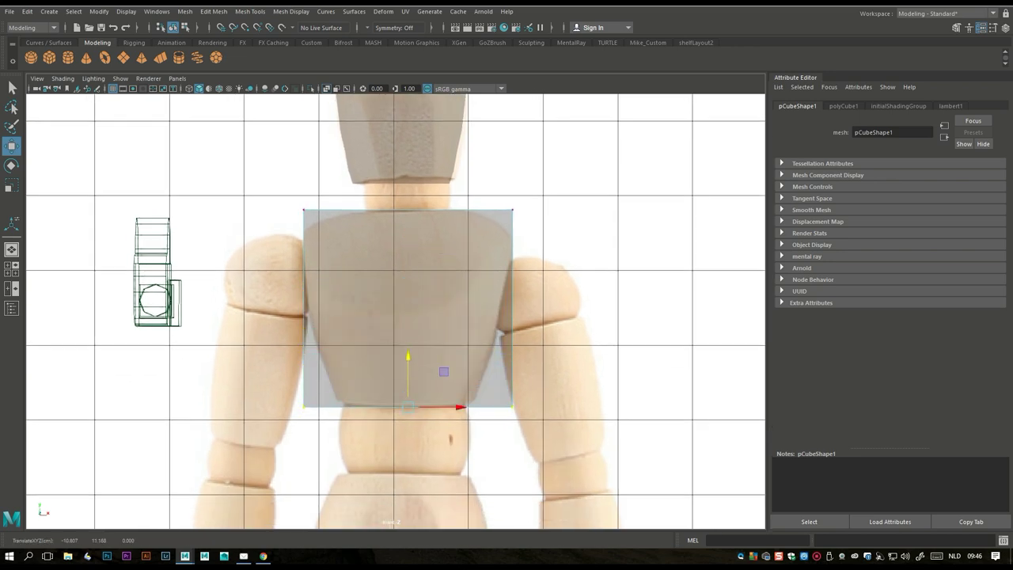
{"action": "key", "text": "r"}
{"action": "left_click_drag", "start_coordinate": [457, 407], "coordinate": [439, 407]}
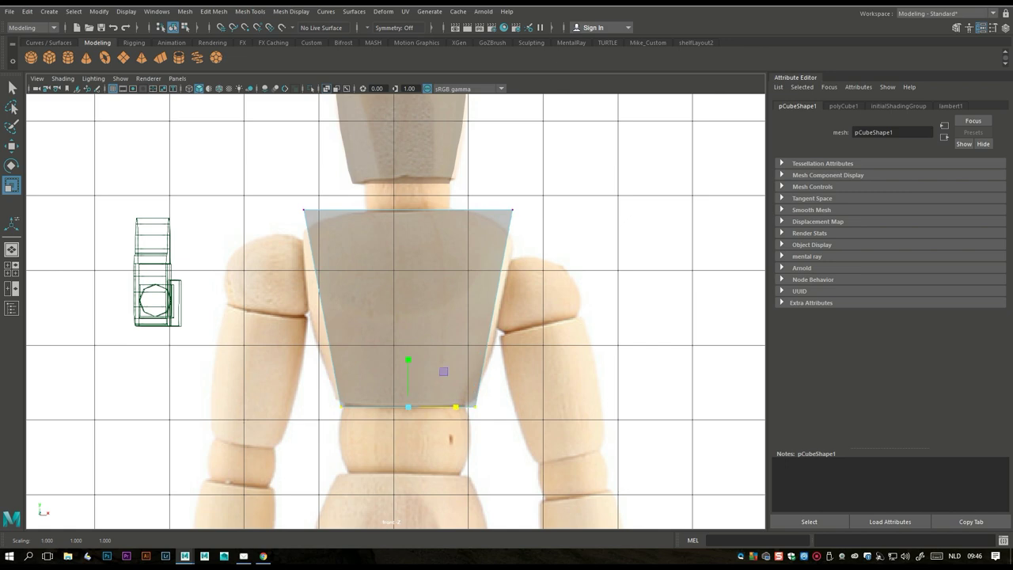
Set the Insert Edge Loop tool to equal distance from edge and insert a horizontal loop around the middle of the torso block
{"action": "left_click", "coordinate": [214, 12]}
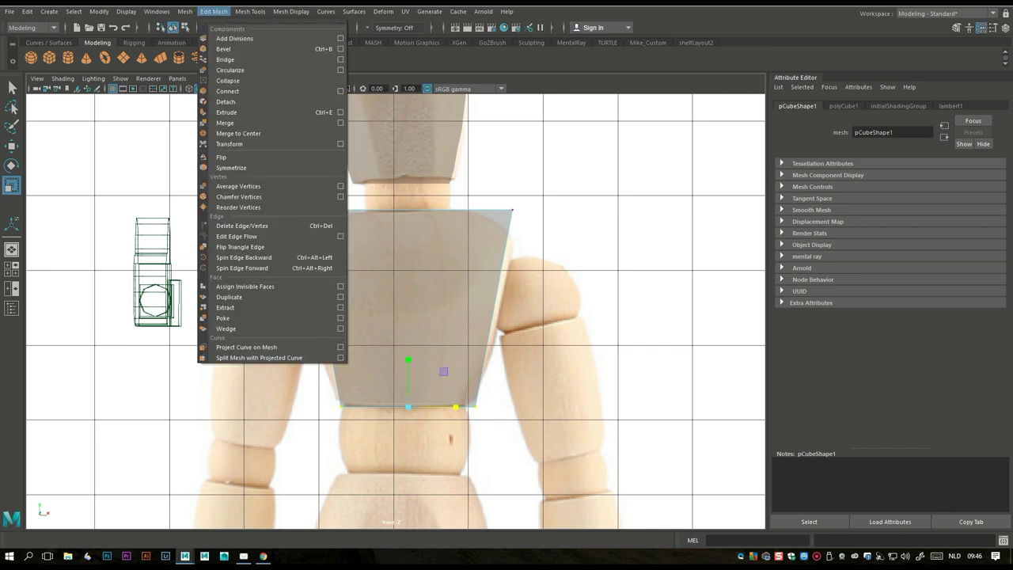
{"action": "left_click", "coordinate": [250, 11]}
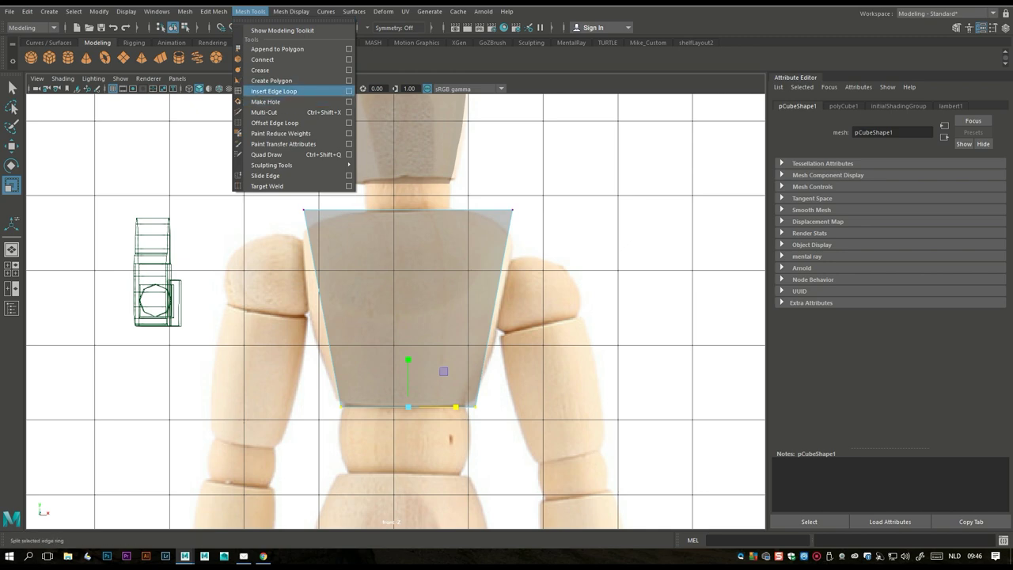
{"action": "left_click", "coordinate": [349, 91]}
{"action": "left_click", "coordinate": [79, 79]}
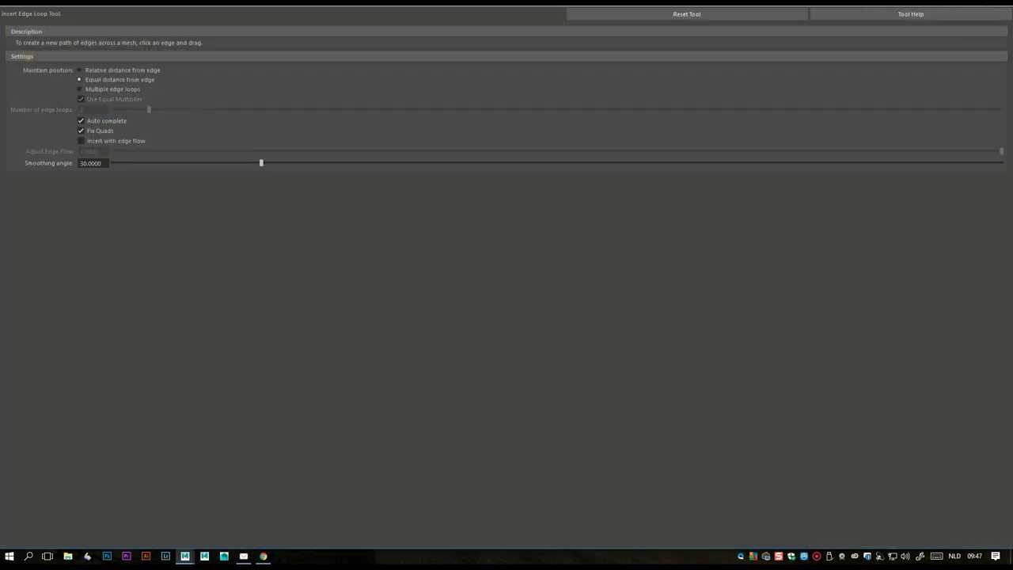
{"action": "key", "text": "alt+F4"}
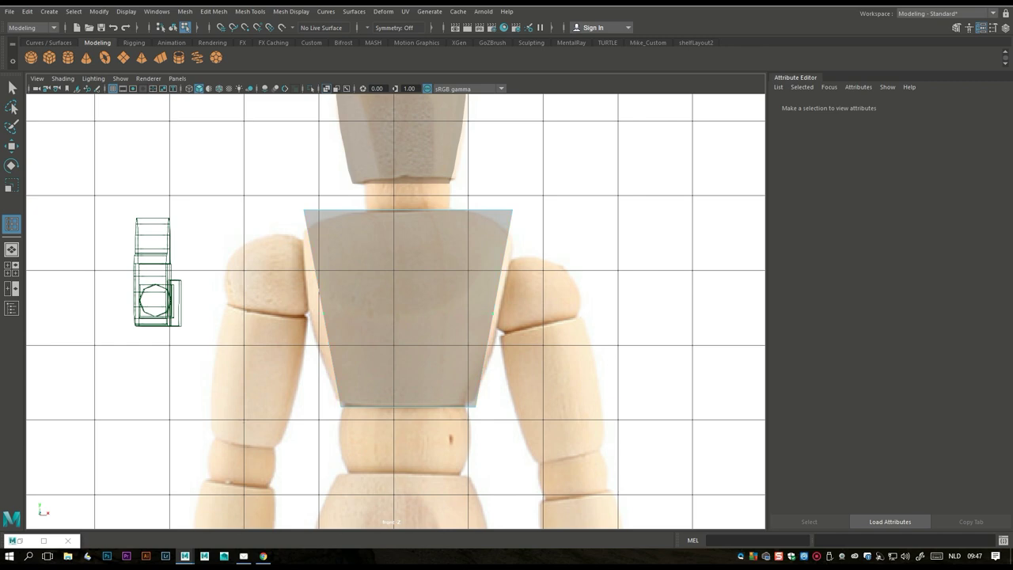
{"action": "left_click", "coordinate": [323, 314]}
Switch the torso block to edge selection in the perspective view and select its top edge loop for scaling
{"action": "left_click", "coordinate": [11, 270]}
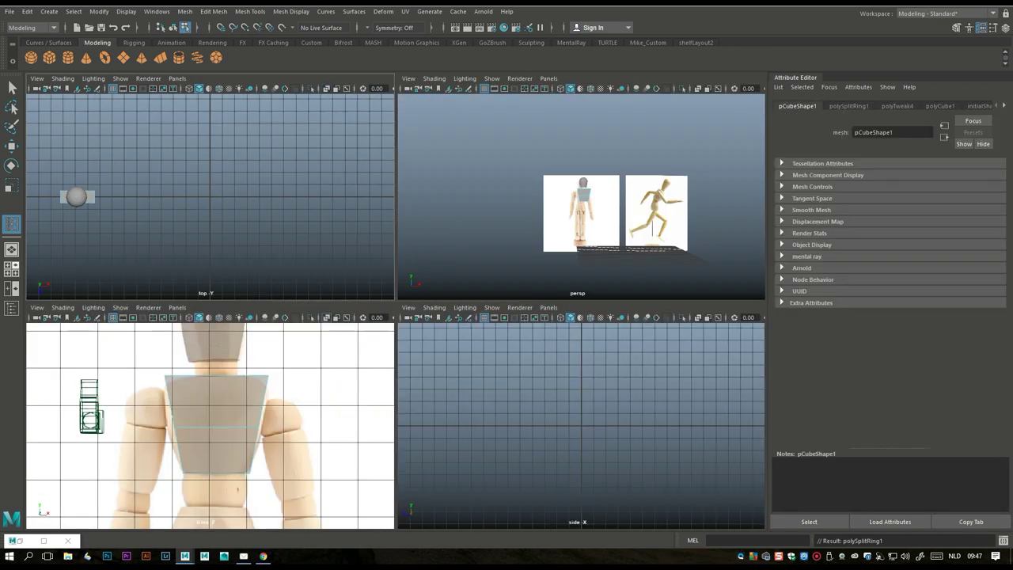
{"action": "key", "text": "space"}
{"action": "scroll", "coordinate": [396, 316], "scroll_direction": "up", "scroll_amount": 5}
{"action": "left_click_drag", "start_coordinate": [396, 316], "coordinate": [483, 308], "text": "alt"}
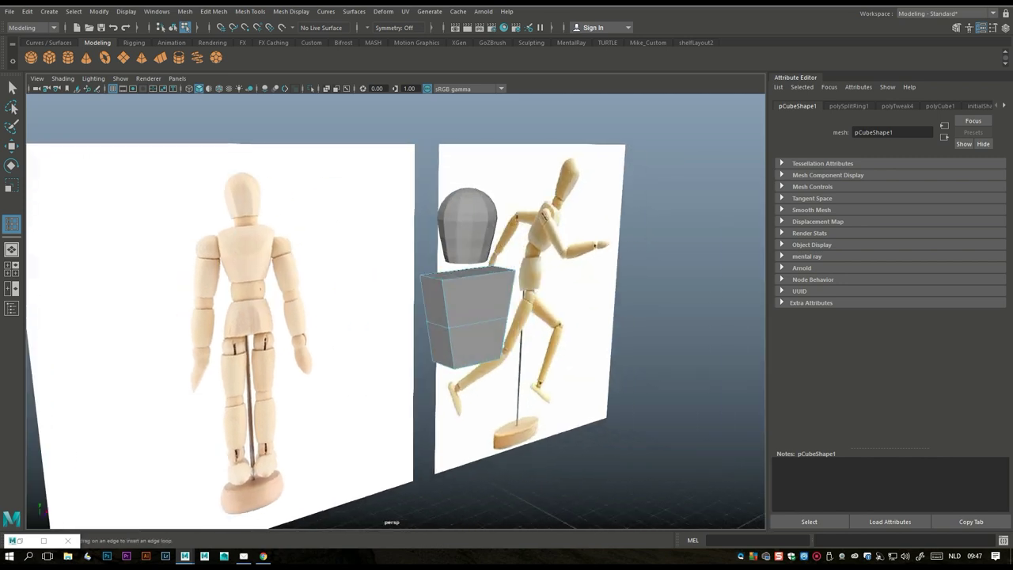
{"action": "key", "text": "q"}
{"action": "left_click_drag", "start_coordinate": [475, 316], "coordinate": [443, 316], "text": "alt"}
{"action": "right_click_drag", "start_coordinate": [463, 238], "coordinate": [464, 210]}
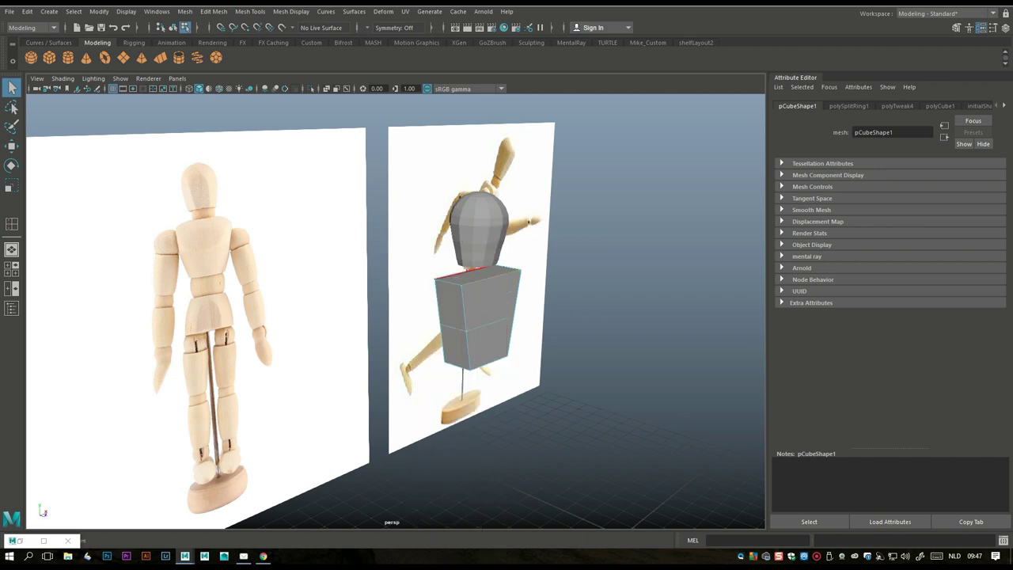
{"action": "double_click", "coordinate": [475, 321]}
{"action": "key", "text": "r"}
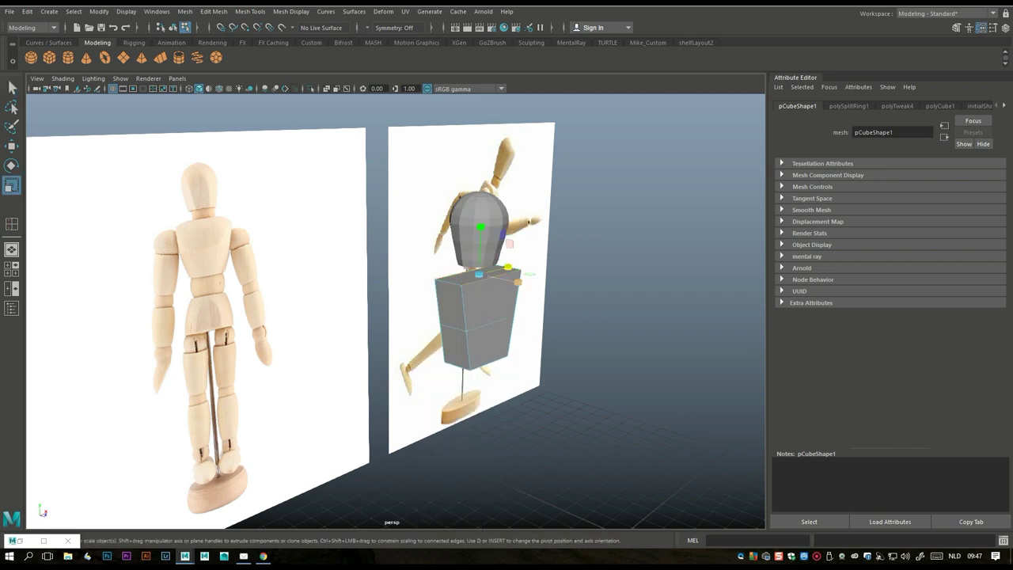
Scale the torso block's middle edge loop along its depth
{"action": "left_click_drag", "start_coordinate": [396, 317], "coordinate": [261, 333], "text": "alt"}
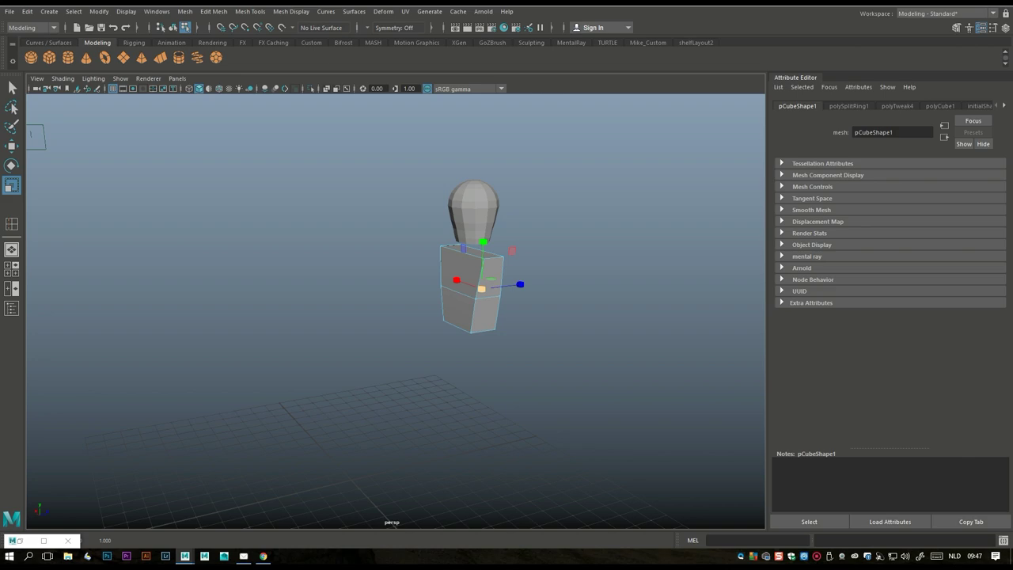
{"action": "key", "text": "f"}
{"action": "left_click_drag", "start_coordinate": [396, 317], "coordinate": [261, 321], "text": "alt"}
{"action": "left_click_drag", "start_coordinate": [396, 316], "coordinate": [285, 321], "text": "alt"}
{"action": "left_click_drag", "start_coordinate": [506, 317], "coordinate": [395, 267]}
Insert vertical edge loops through the front and back of the torso block and scale them apart across its width
{"action": "key", "text": "space"}
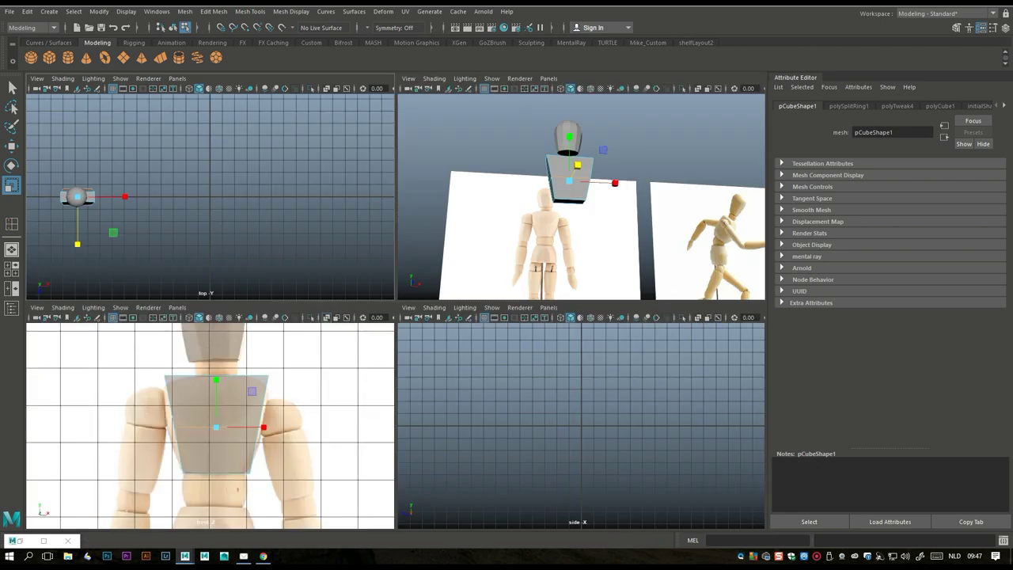
{"action": "key", "text": "space"}
{"action": "middle_click_drag", "start_coordinate": [395, 309], "coordinate": [409, 336], "text": "alt"}
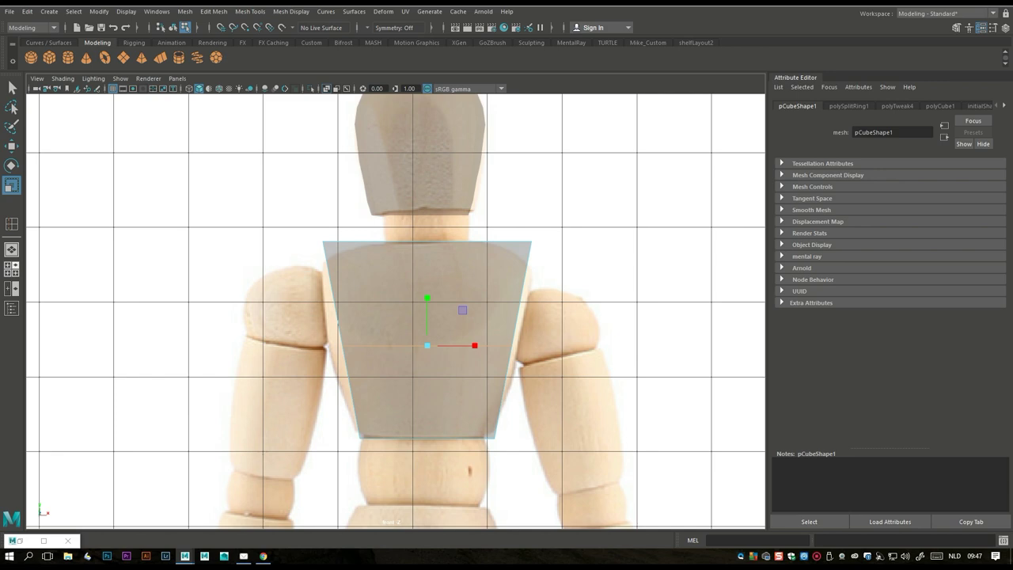
{"action": "key", "text": "space"}
{"action": "key", "text": "space"}
{"action": "left_click_drag", "start_coordinate": [396, 316], "coordinate": [356, 279], "text": "alt"}
{"action": "left_click", "coordinate": [214, 11]}
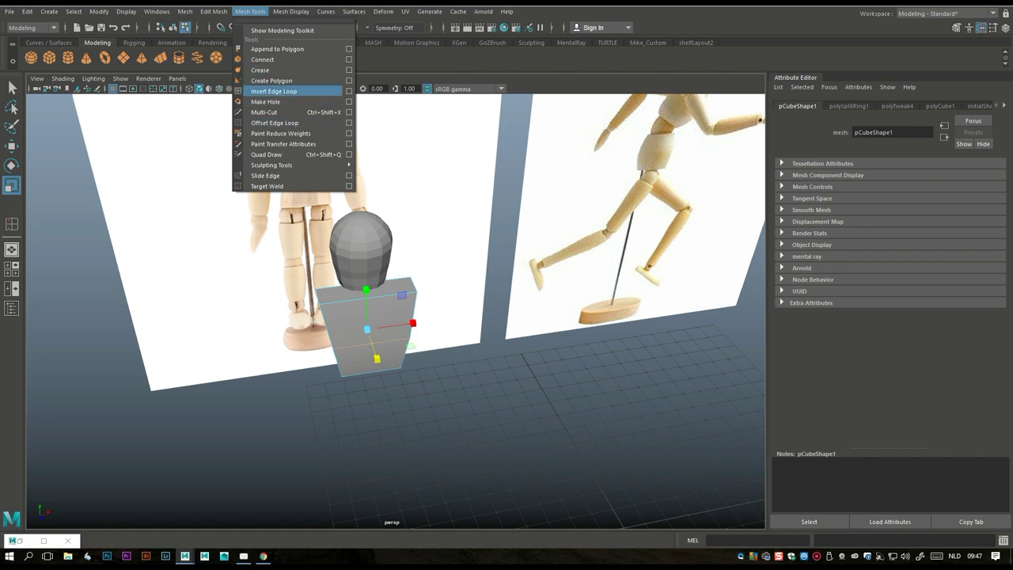
{"action": "left_click", "coordinate": [274, 91]}
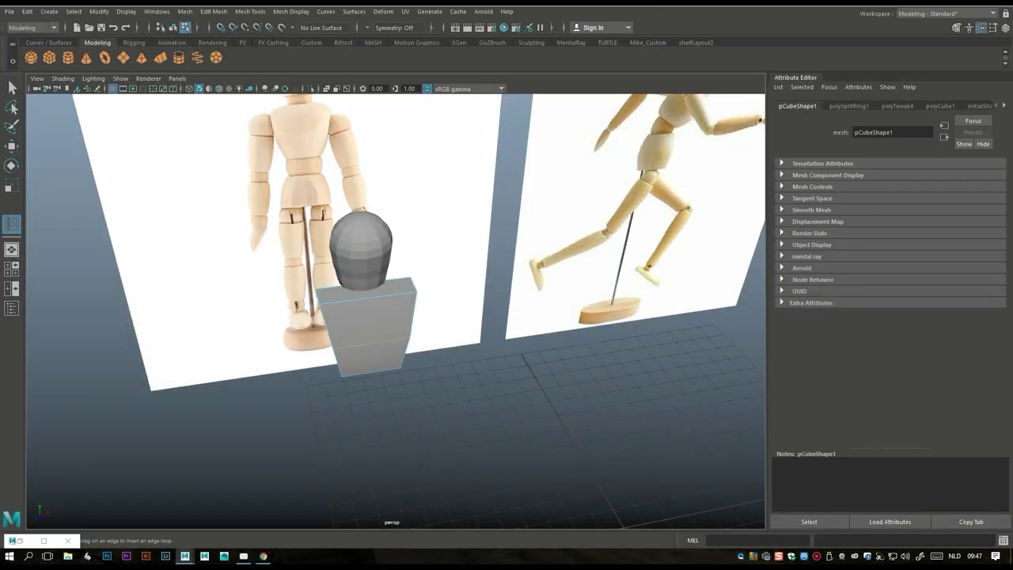
{"action": "left_click", "coordinate": [372, 291]}
{"action": "key", "text": "r"}
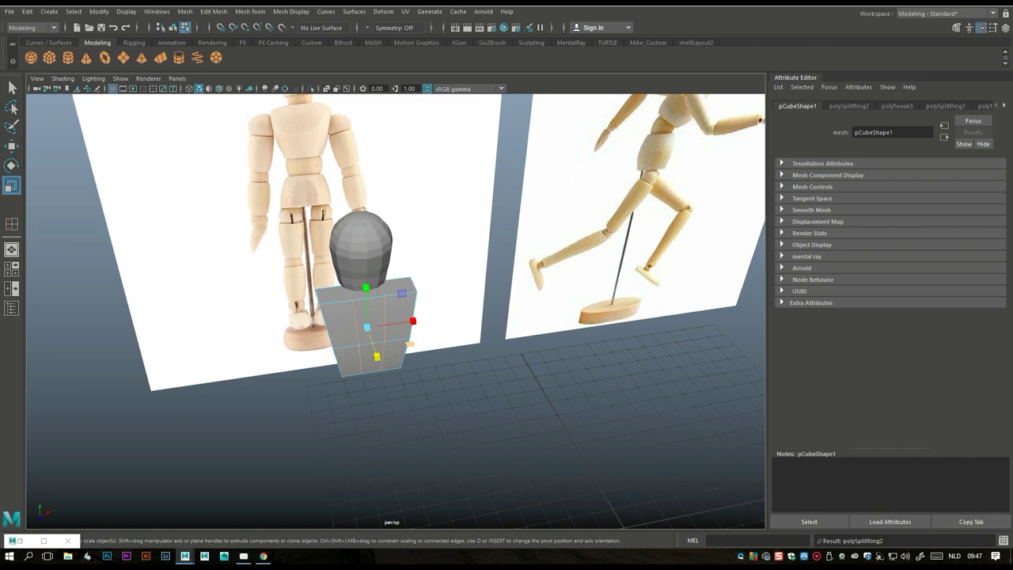
{"action": "left_click_drag", "start_coordinate": [412, 321], "coordinate": [459, 315]}
Lower the torso's outer top side edges slightly to slope both shoulders
{"action": "key", "text": "q"}
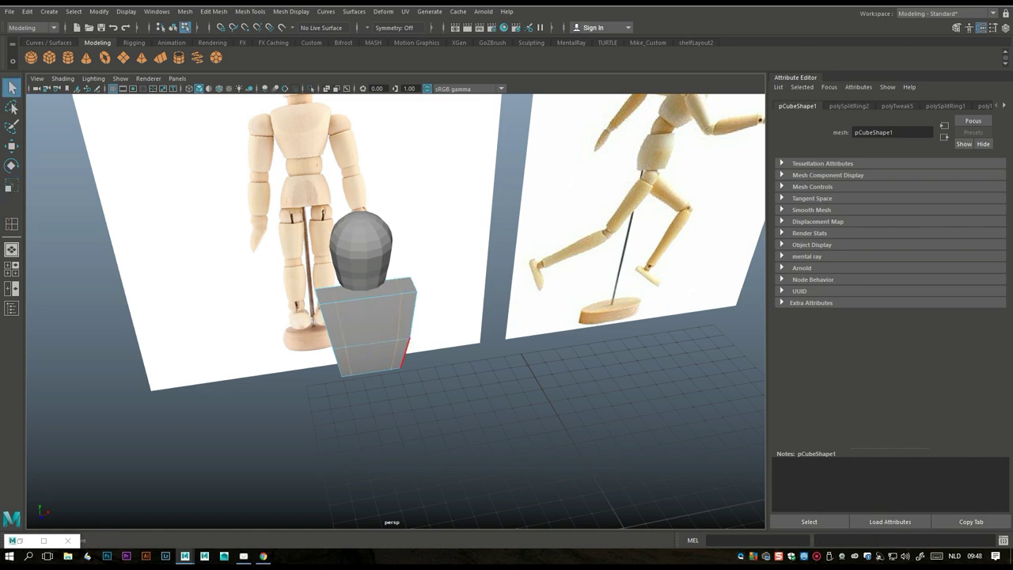
{"action": "scroll", "coordinate": [396, 310], "scroll_direction": "up", "scroll_amount": 3}
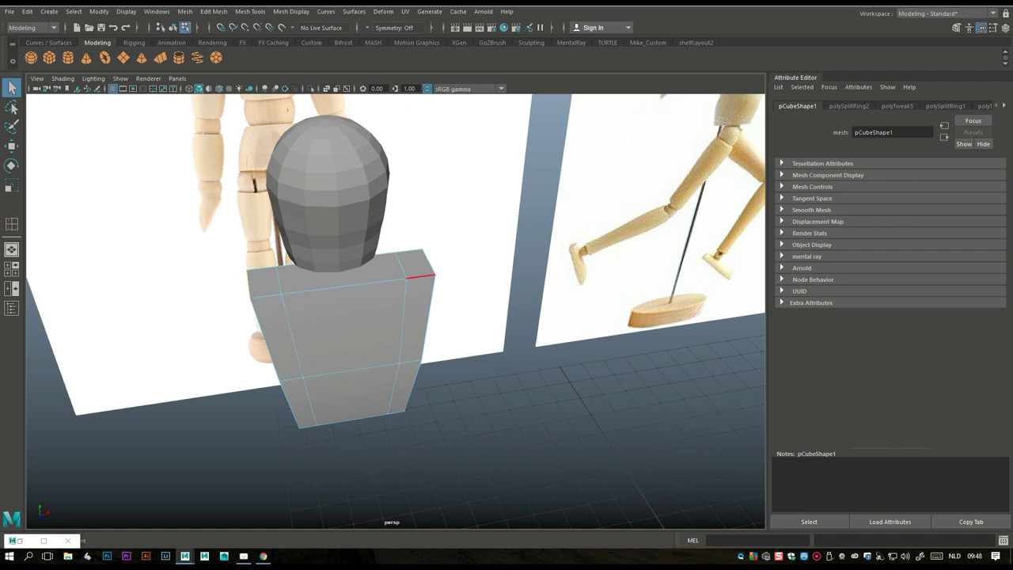
{"action": "key", "text": "w"}
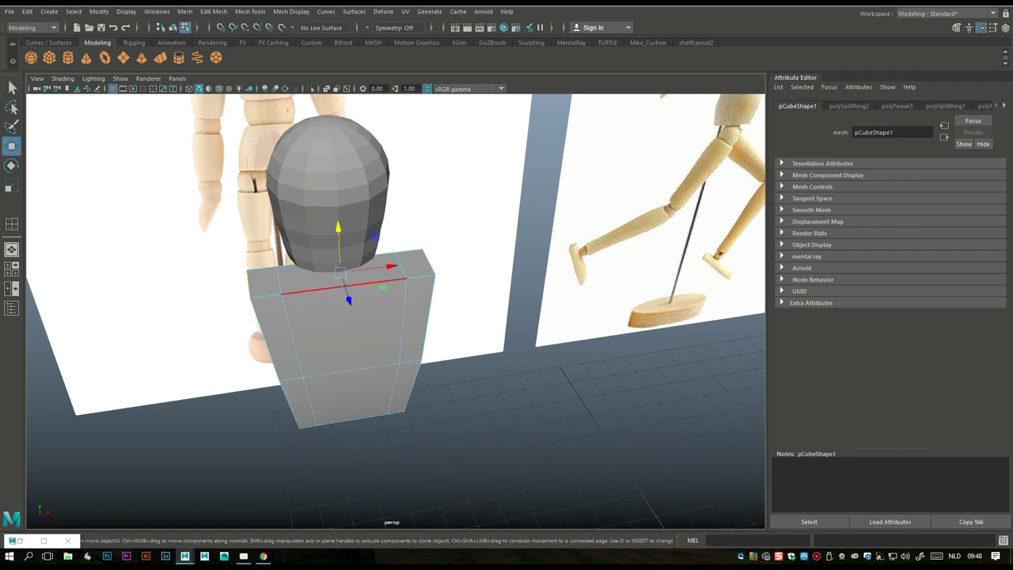
{"action": "left_click_drag", "start_coordinate": [337, 228], "coordinate": [339, 235]}
{"action": "left_click_drag", "start_coordinate": [341, 277], "coordinate": [553, 281], "text": "alt"}
{"action": "left_click_drag", "start_coordinate": [506, 360], "coordinate": [634, 271], "text": "alt"}
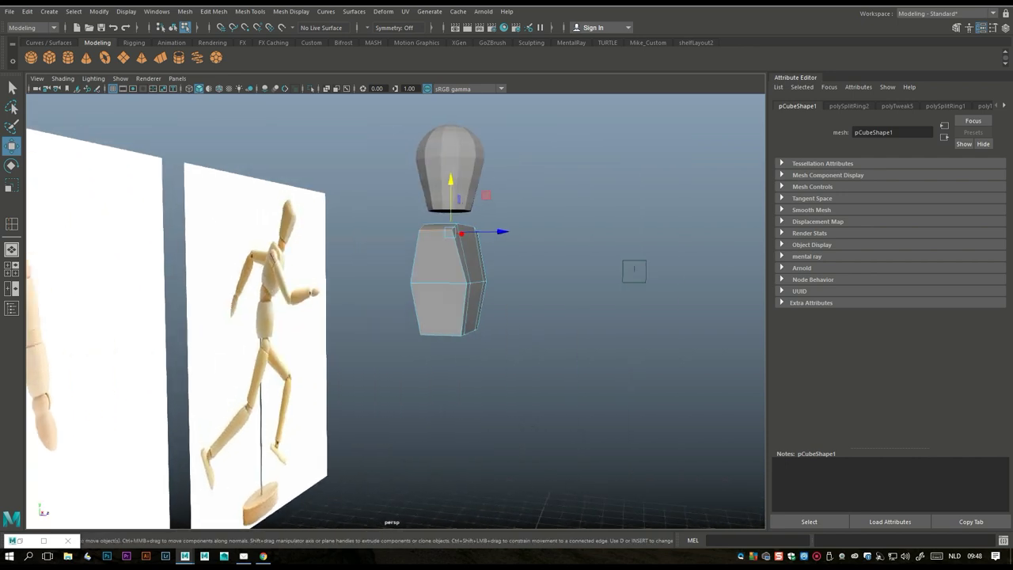
Using the side view, select the torso's upper front vertices and move them forward along its depth
{"action": "left_click", "coordinate": [11, 269]}
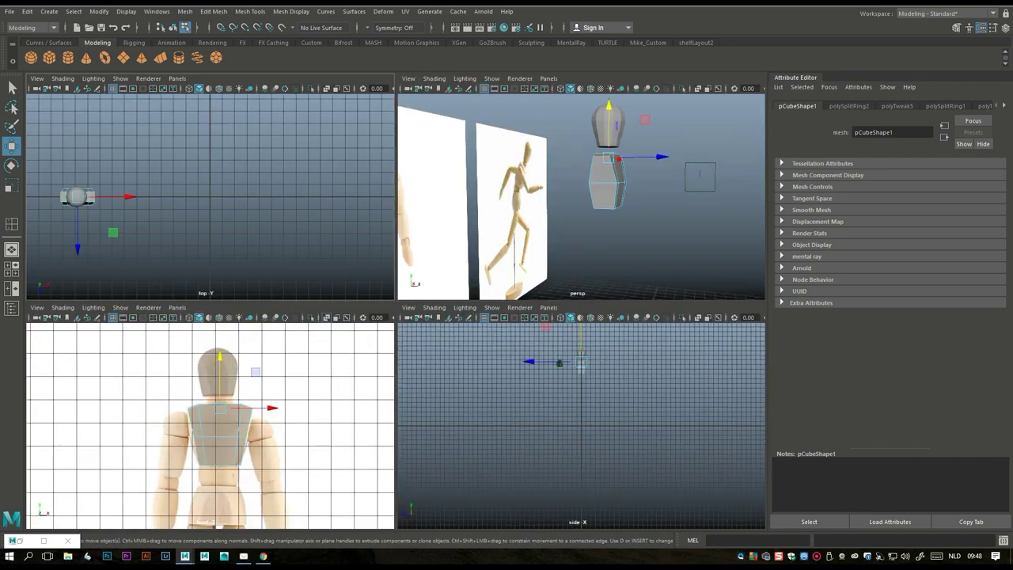
{"action": "key", "text": "space"}
{"action": "key", "text": "f"}
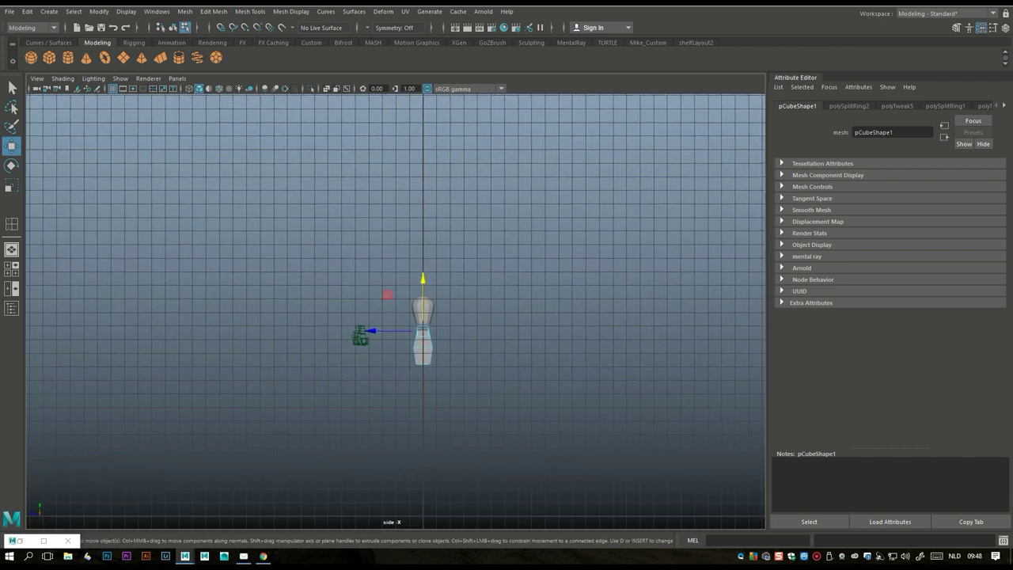
{"action": "scroll", "coordinate": [394, 329], "scroll_direction": "up", "scroll_amount": 10}
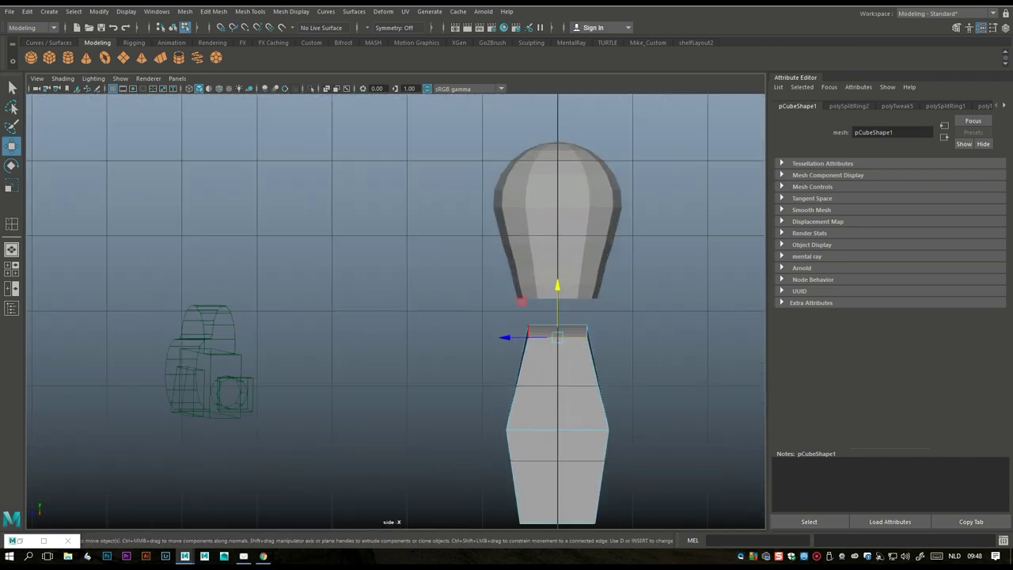
{"action": "right_click_drag", "start_coordinate": [526, 237], "coordinate": [479, 238]}
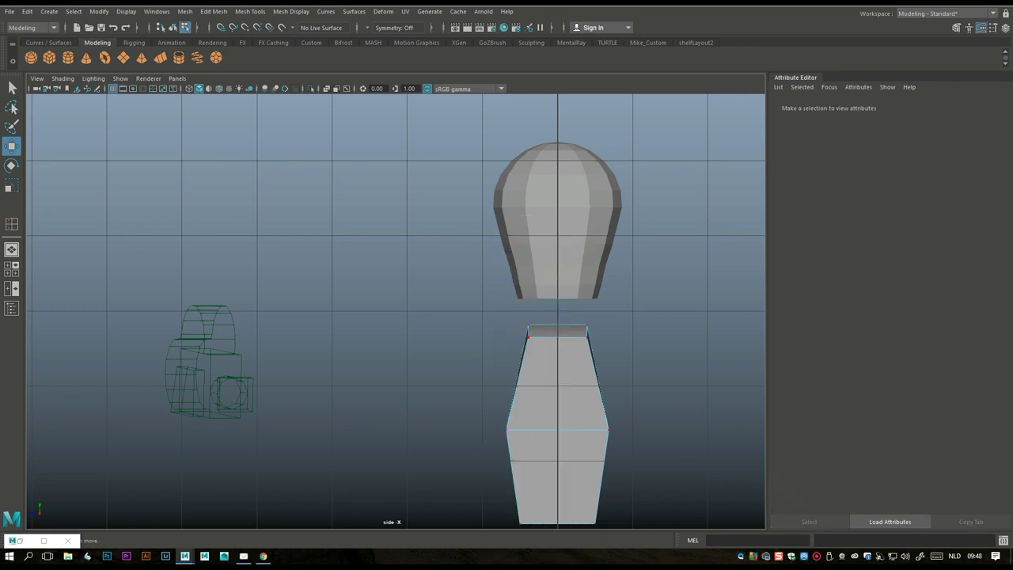
{"action": "left_click_drag", "start_coordinate": [499, 308], "coordinate": [464, 331]}
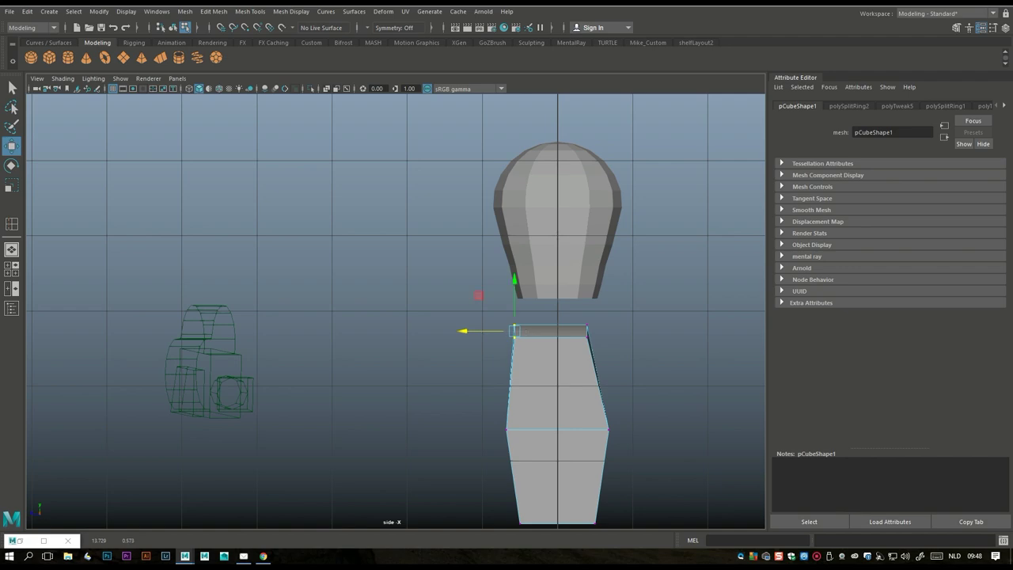
{"action": "key", "text": "space"}
{"action": "key", "text": "space"}
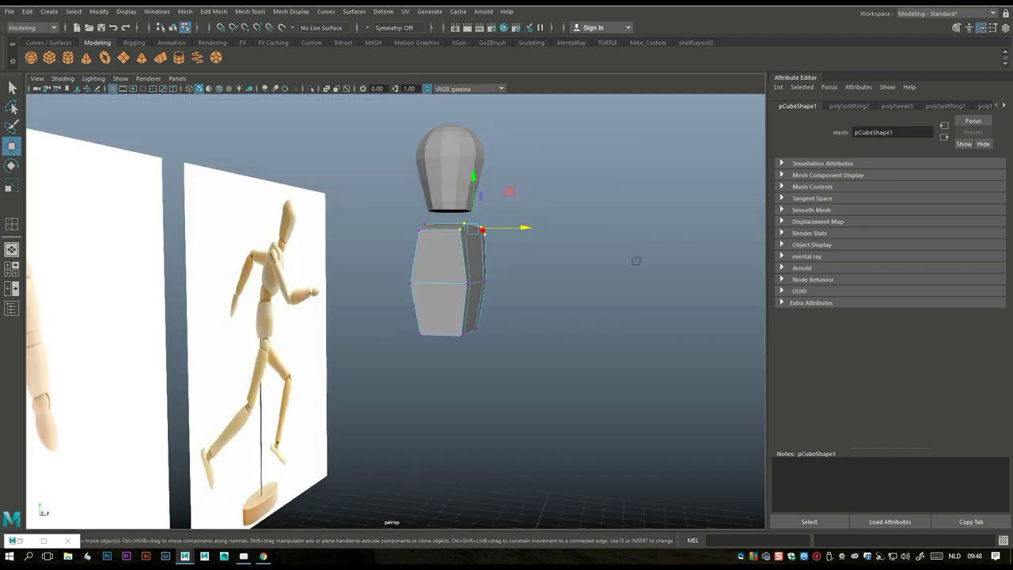
Return the torso to object mode, inspect its smooth preview from the side, and restore the unsmoothed display
{"action": "left_click", "coordinate": [635, 260]}
{"action": "left_click_drag", "start_coordinate": [635, 261], "coordinate": [467, 247], "text": "alt"}
{"action": "right_click_drag", "start_coordinate": [417, 238], "coordinate": [468, 223]}
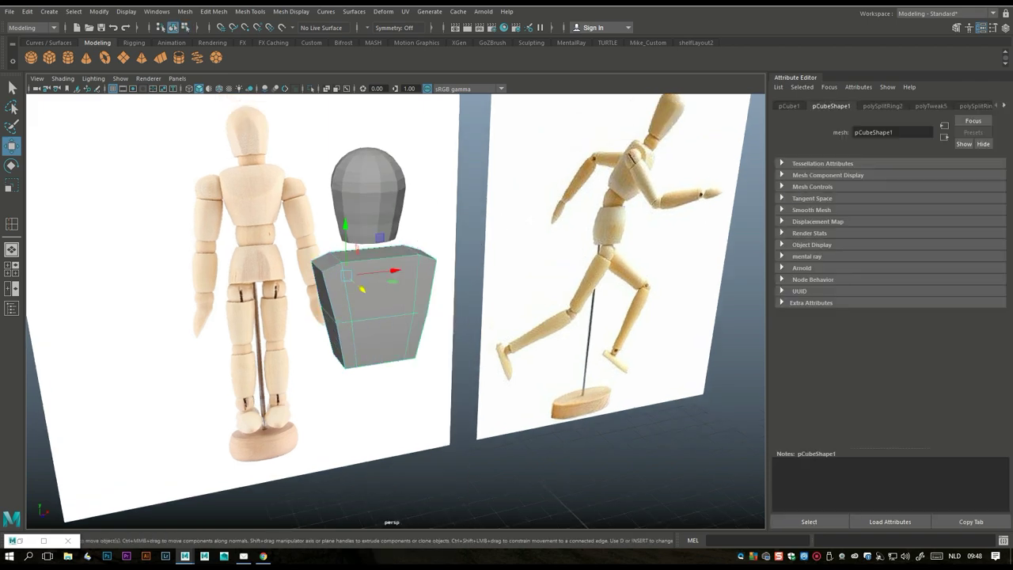
{"action": "key", "text": "3"}
{"action": "left_click_drag", "start_coordinate": [490, 126], "coordinate": [594, 115], "text": "alt"}
{"action": "key", "text": "1"}
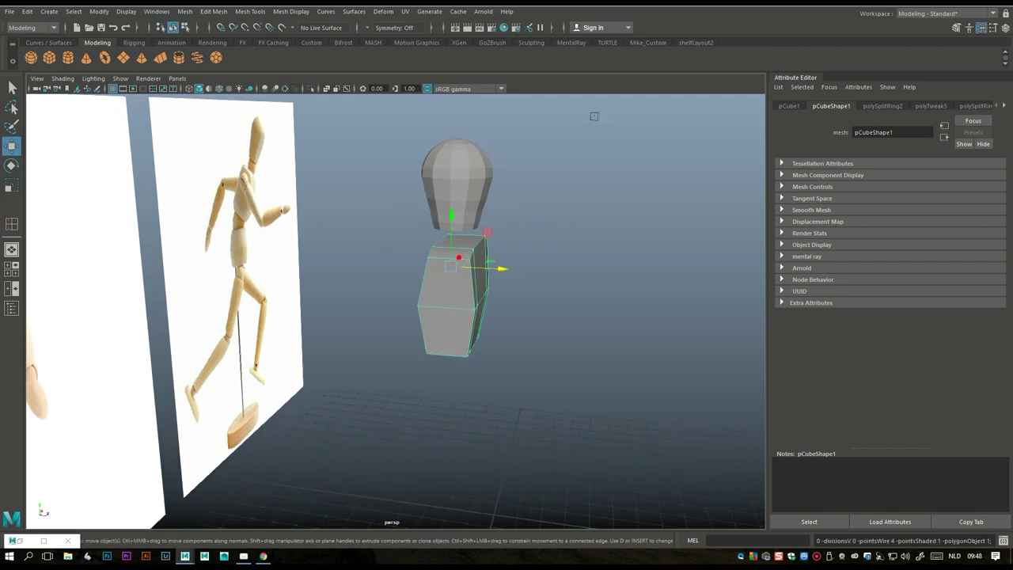
{"action": "key", "text": "1"}
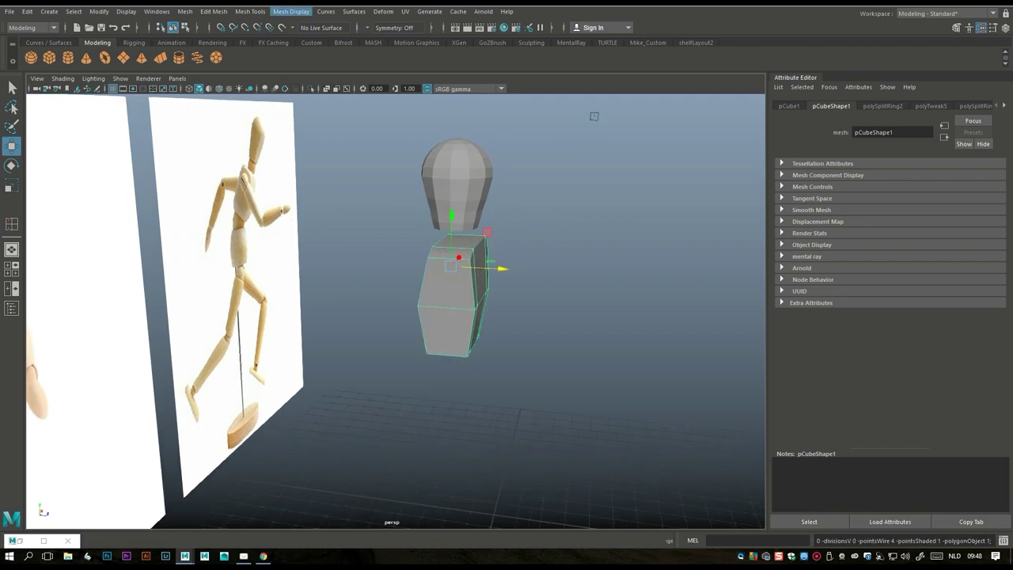
Insert vertical edge loops through the torso's side faces and prepare to scale them along its depth
{"action": "key", "text": "Left"}
{"action": "key", "text": "Down"}
{"action": "key", "text": "Right"}
{"action": "key", "text": "Left"}
{"action": "key", "text": "Down"}
{"action": "key", "text": "Down"}
{"action": "key", "text": "Down"}
{"action": "key", "text": "Down"}
{"action": "key", "text": "Down"}
{"action": "key", "text": "Down"}
{"action": "key", "text": "Return"}
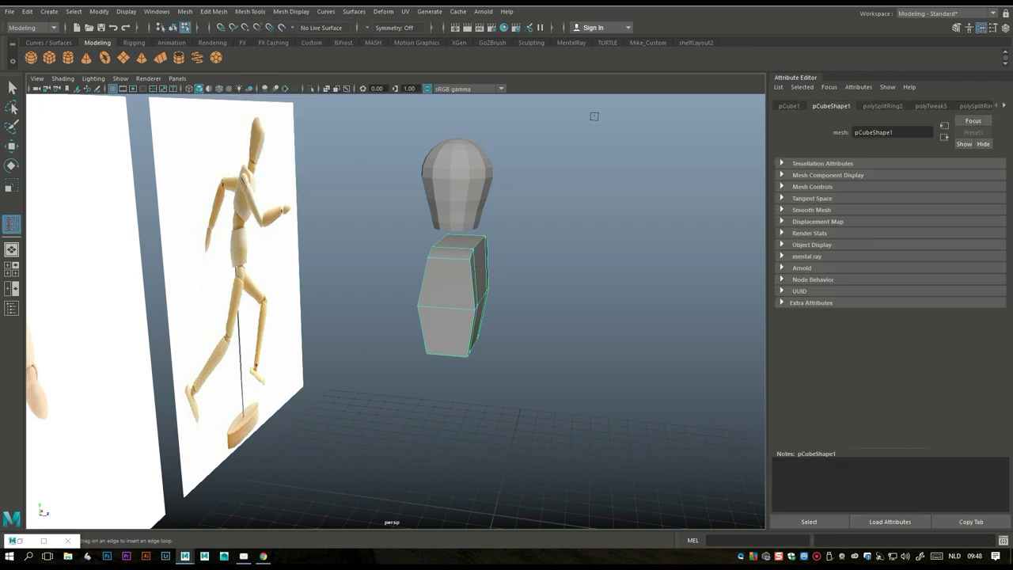
{"action": "left_click", "coordinate": [453, 307]}
{"action": "key", "text": "r"}
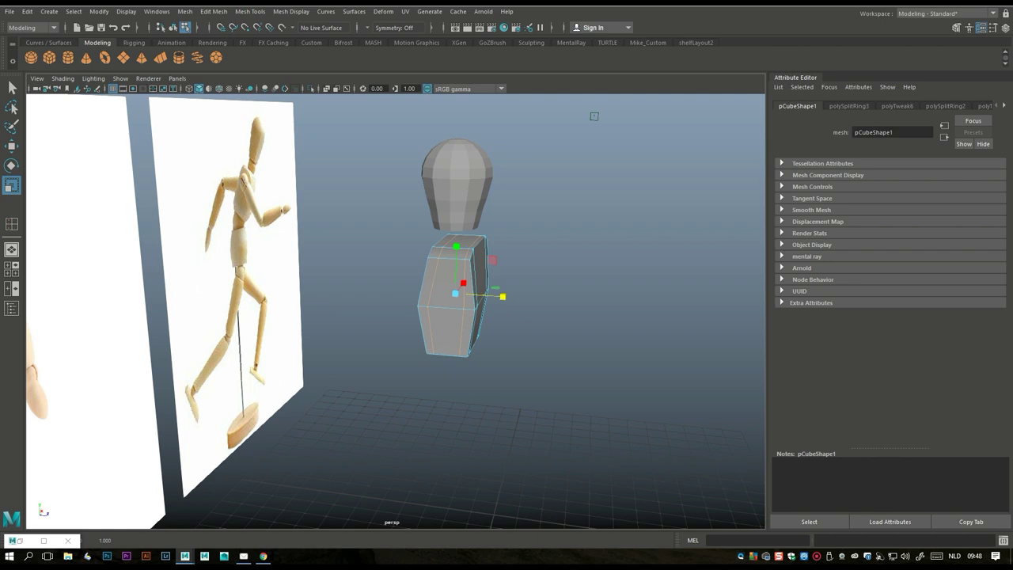
Switch the torso back to object mode and display it with smooth mesh preview
{"action": "key", "text": "q"}
{"action": "right_click_drag", "start_coordinate": [479, 242], "coordinate": [529, 223]}
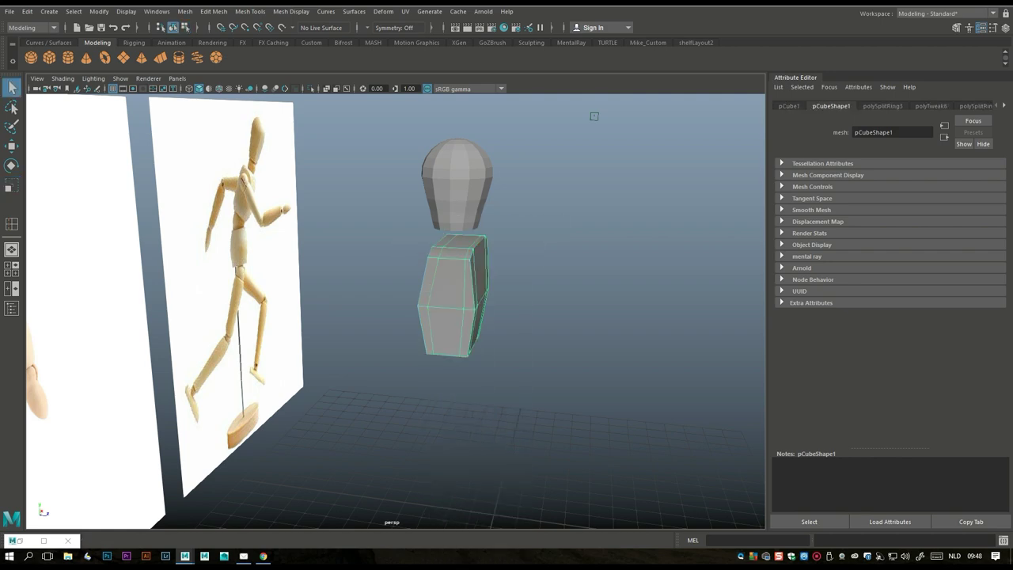
{"action": "key", "text": "3"}
{"action": "mouse_move", "coordinate": [593, 116]}
{"action": "left_mouse_down", "text": "alt"}
{"action": "mouse_move", "coordinate": [483, 123]}
{"action": "mouse_move", "coordinate": [577, 125]}
{"action": "left_mouse_up", "text": "alt"}
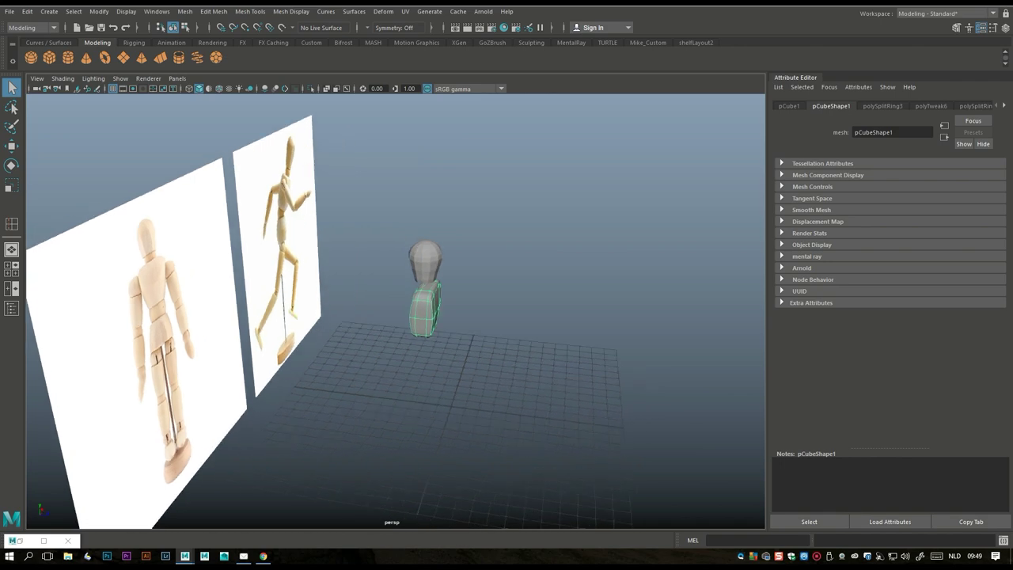
Try to rotate the torso 90 degrees about its vertical axis
{"action": "key", "text": "e"}
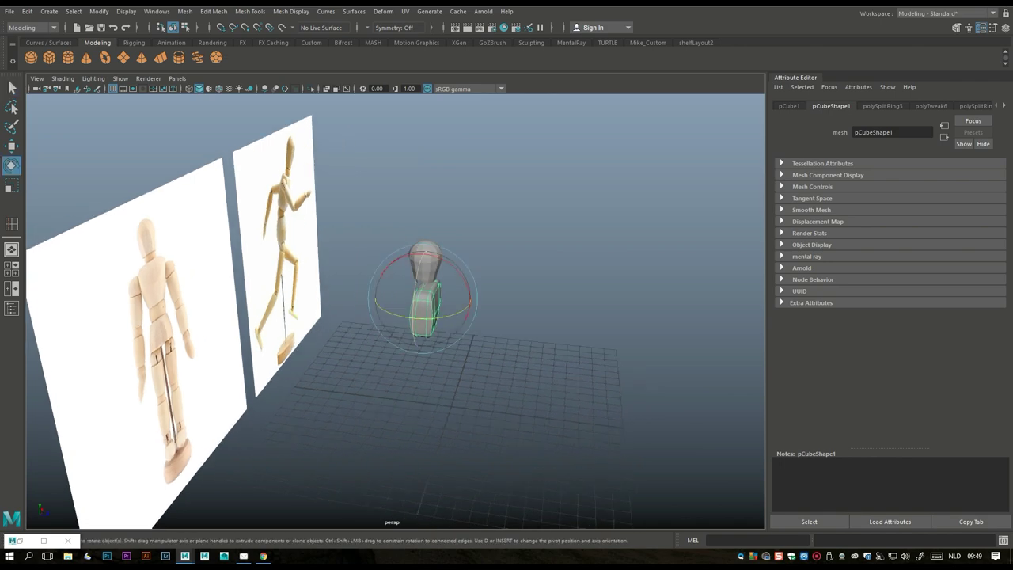
{"action": "left_click_drag", "start_coordinate": [400, 316], "coordinate": [447, 316]}
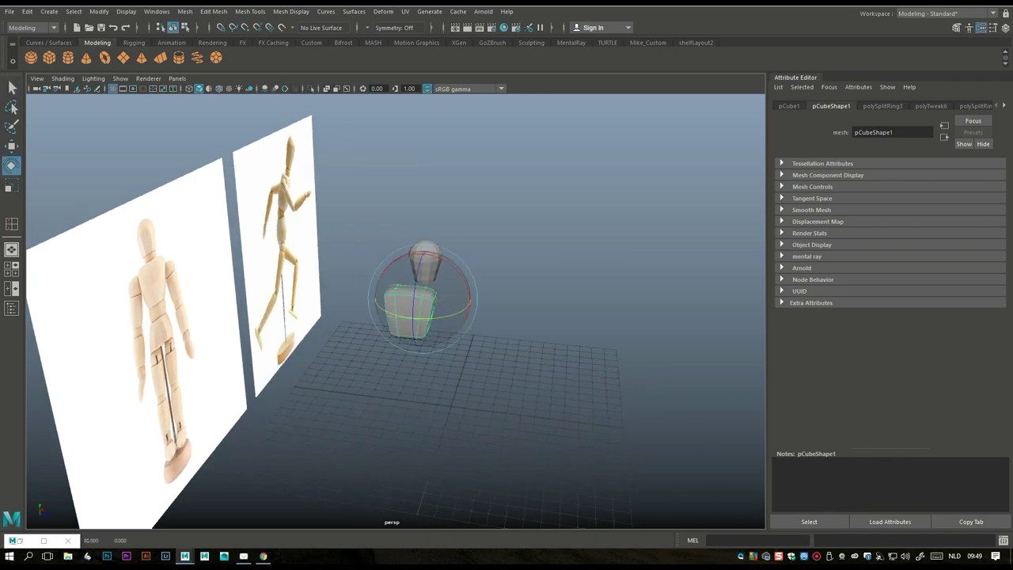
{"action": "key", "text": "ctrl+z"}
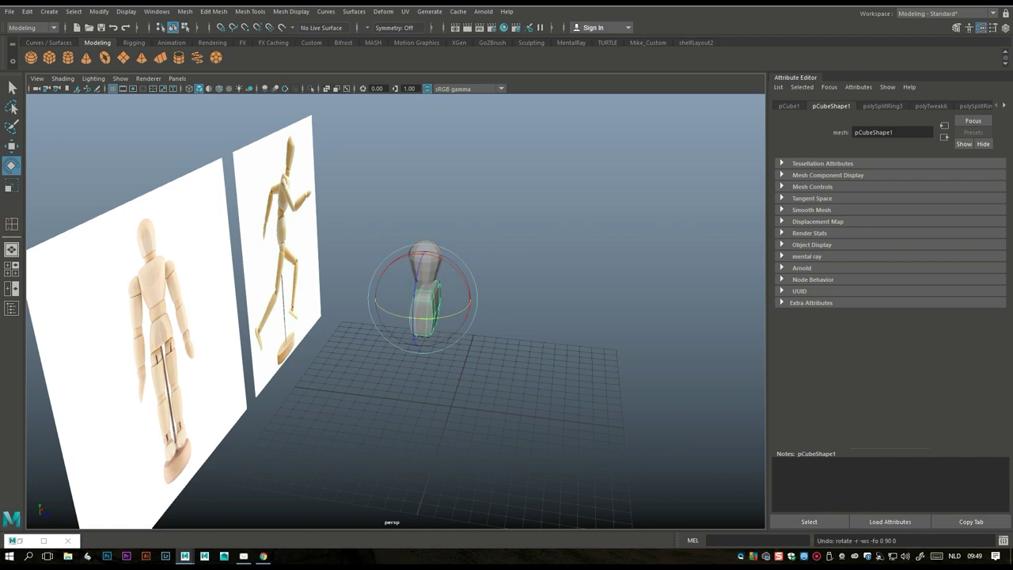
Center the torso's pivot and rotate the torso about its vertical axis to swap its front and back
{"action": "left_click", "coordinate": [99, 11]}
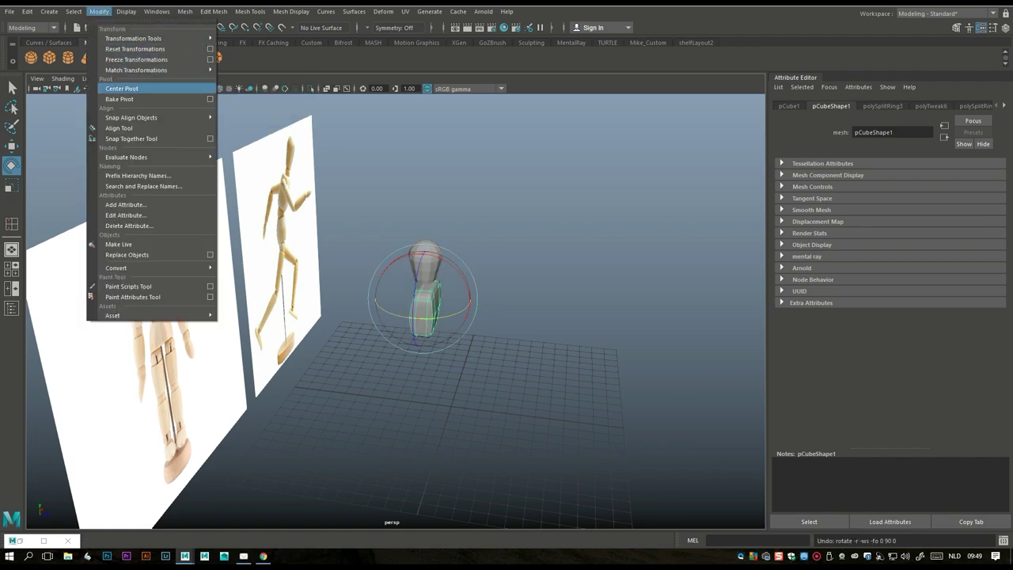
{"action": "left_click", "coordinate": [121, 89]}
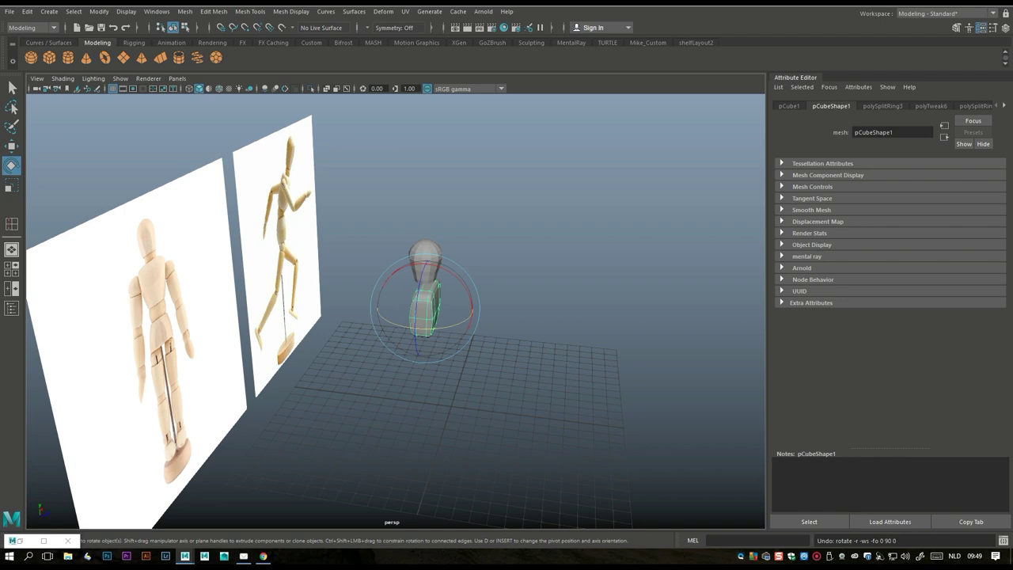
{"action": "left_click_drag", "start_coordinate": [380, 315], "coordinate": [633, 324]}
{"action": "scroll", "coordinate": [395, 309], "scroll_direction": "down", "scroll_amount": 5}
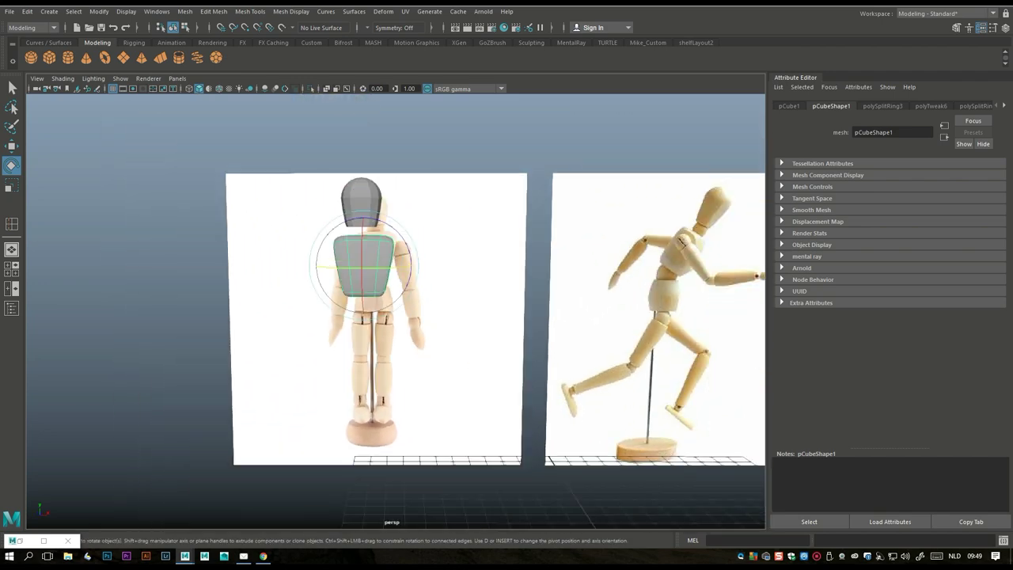
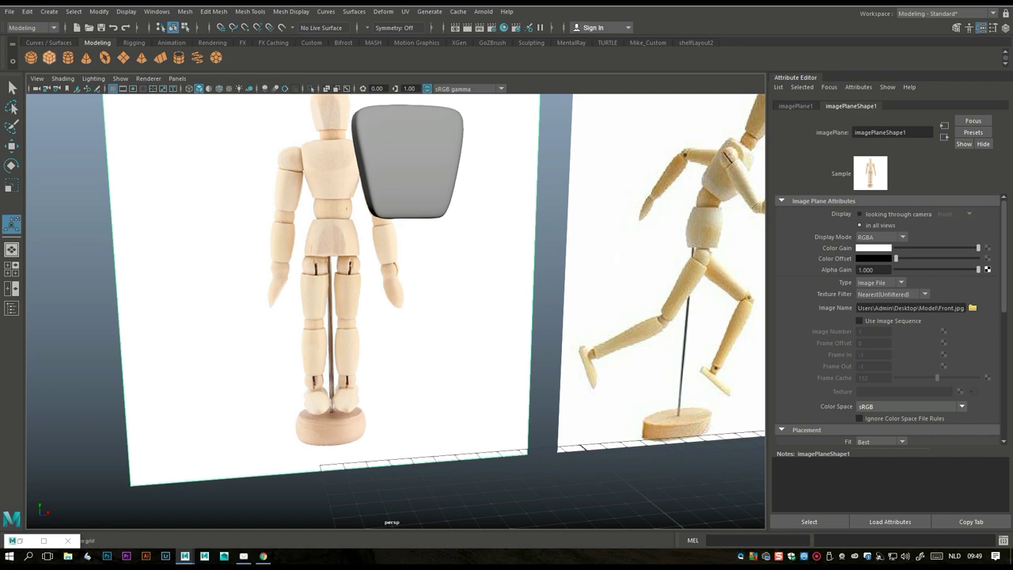
Create a polygon sphere with radius 1 and move it below the torso to the mannequin's hips
{"action": "left_click", "coordinate": [31, 57]}
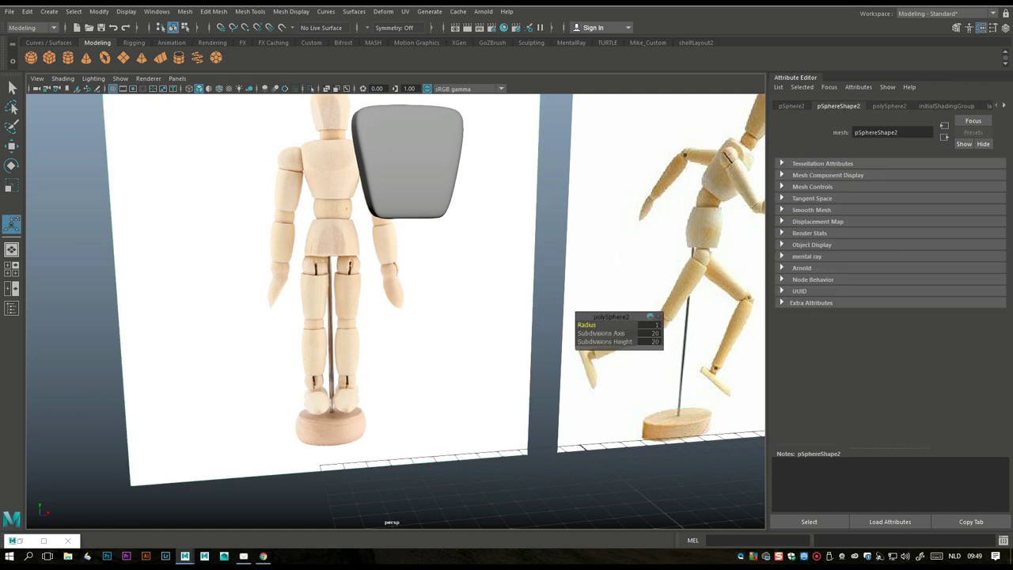
{"action": "scroll", "coordinate": [395, 309], "scroll_direction": "down", "scroll_amount": 3}
{"action": "key", "text": "w"}
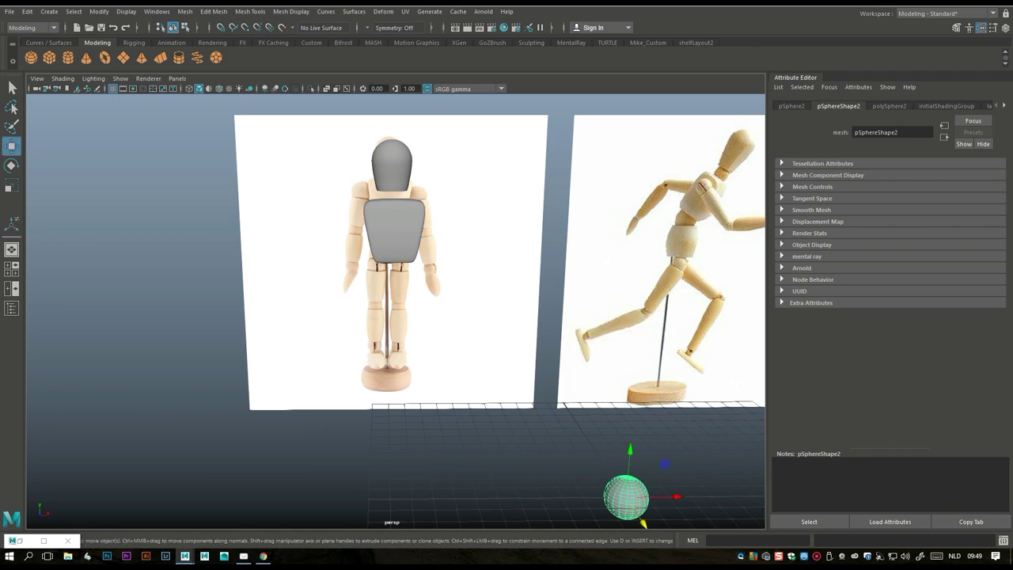
{"action": "left_click_drag", "start_coordinate": [626, 496], "coordinate": [441, 299]}
In the front view, align the sphere horizontally with the hips and scale it uniformly by about 1.2
{"action": "key", "text": "space"}
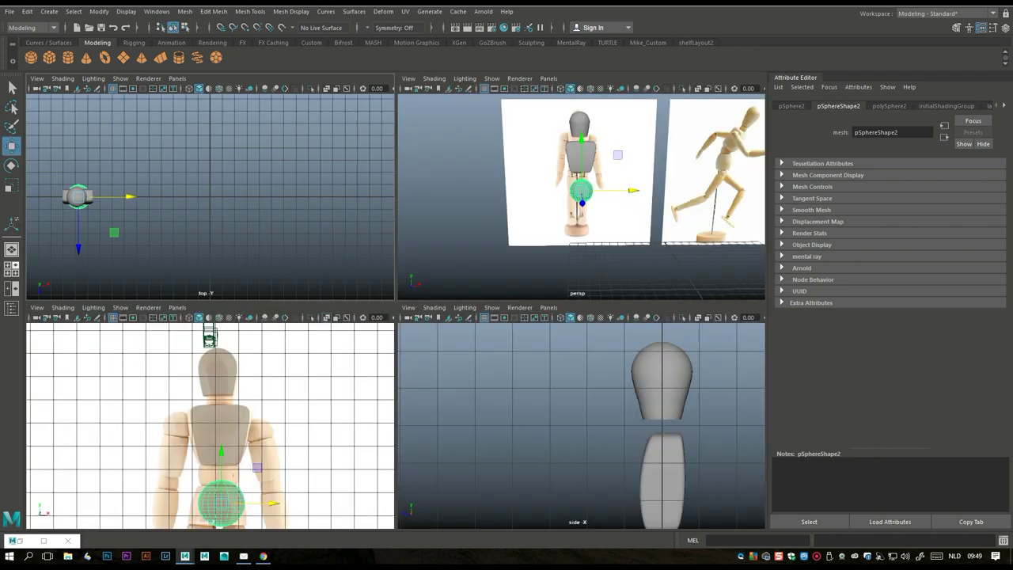
{"action": "key", "text": "space"}
{"action": "scroll", "coordinate": [427, 521], "scroll_direction": "up", "scroll_amount": 5}
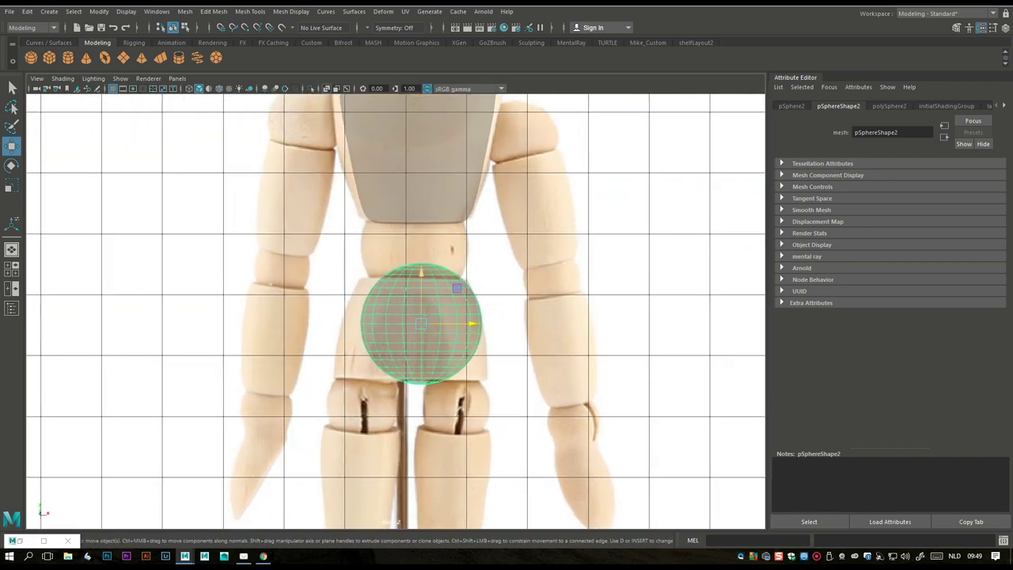
{"action": "left_click_drag", "start_coordinate": [471, 322], "coordinate": [467, 323]}
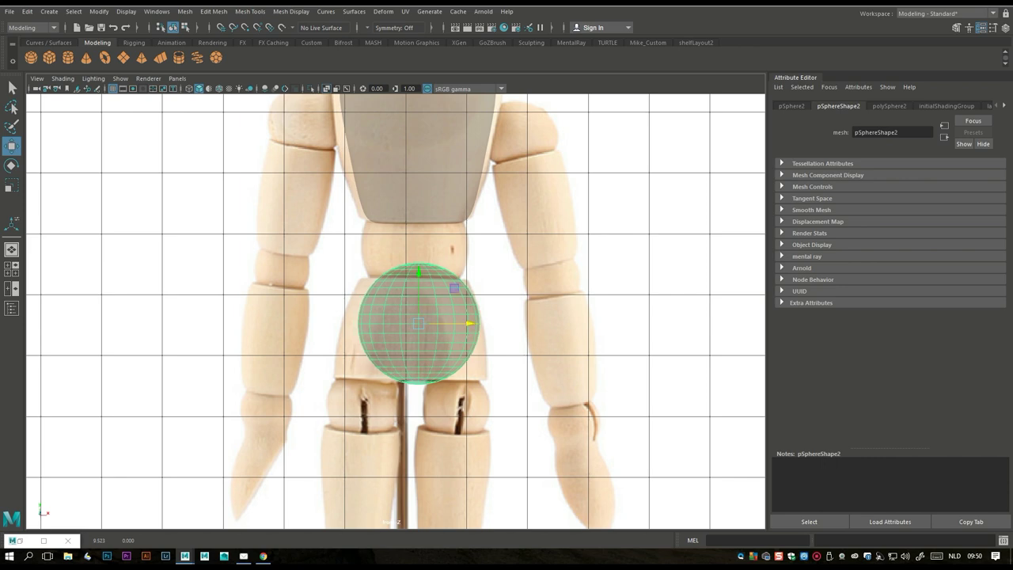
{"action": "key", "text": "r"}
{"action": "left_click_drag", "start_coordinate": [419, 323], "coordinate": [445, 322]}
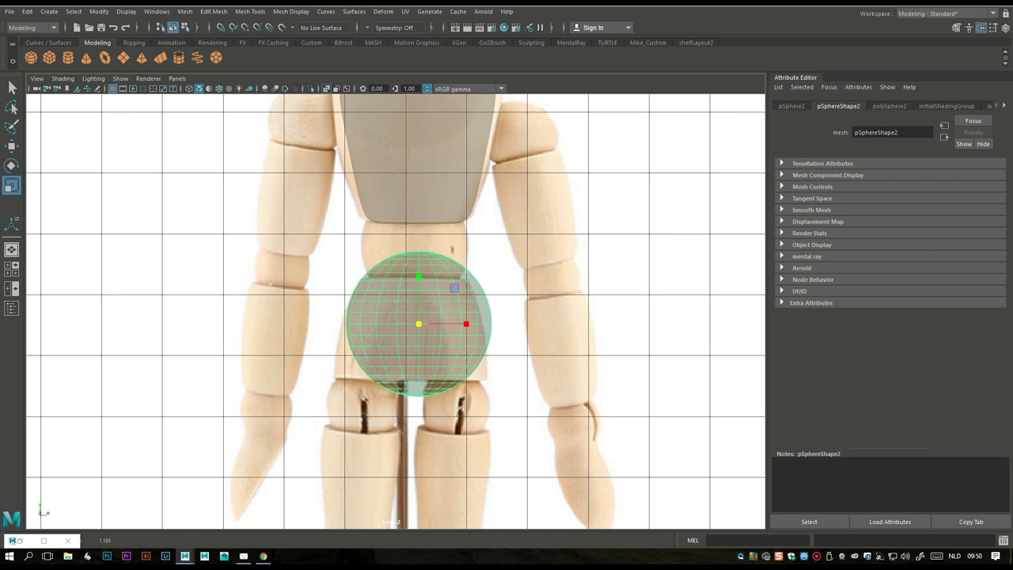
Delete the top and bottom cap faces of the hip sphere, leaving an open band between the hips' upper and lower edges
{"action": "right_click_drag", "start_coordinate": [445, 237], "coordinate": [446, 266]}
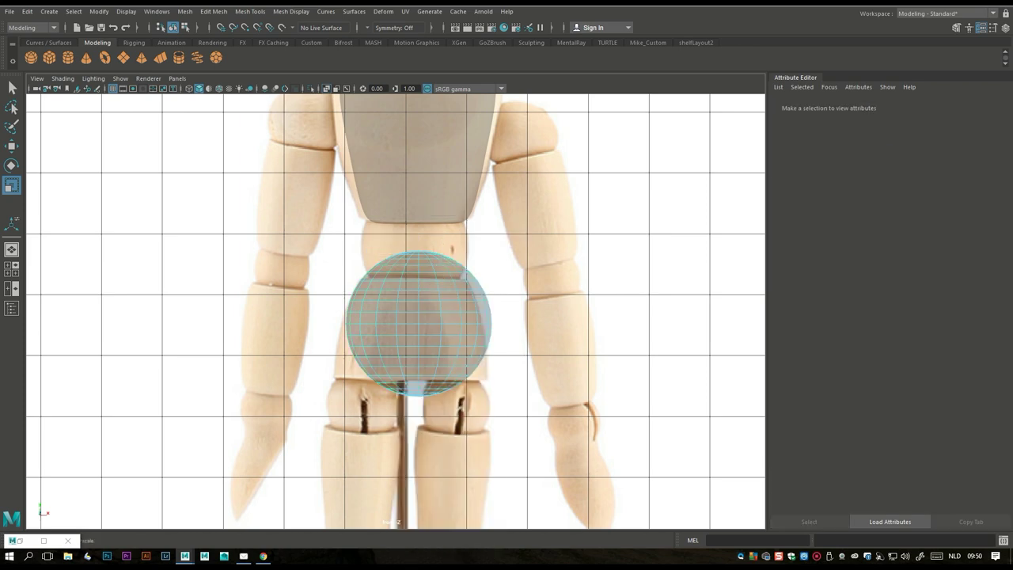
{"action": "left_click", "coordinate": [419, 264]}
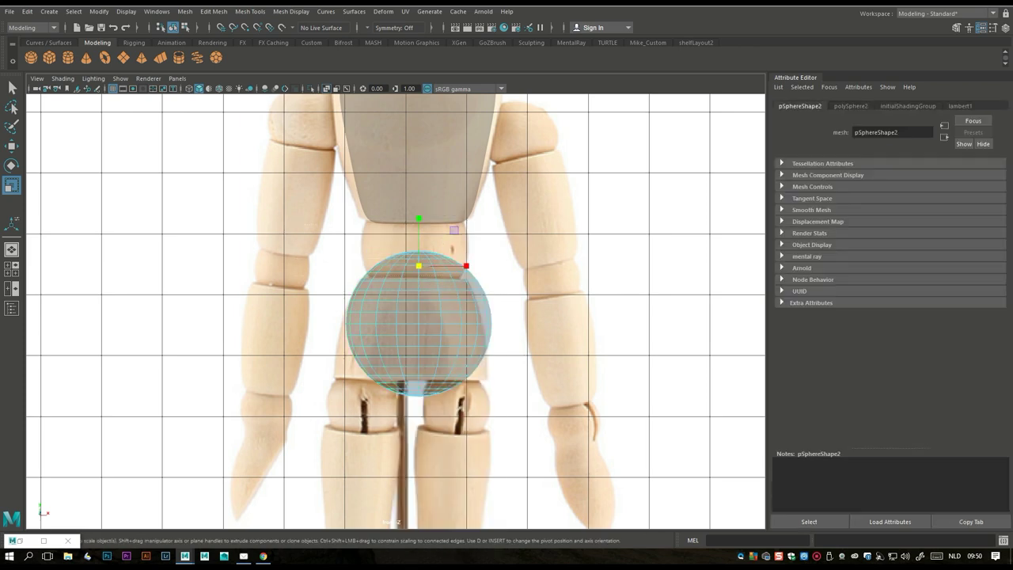
{"action": "key", "text": "Delete"}
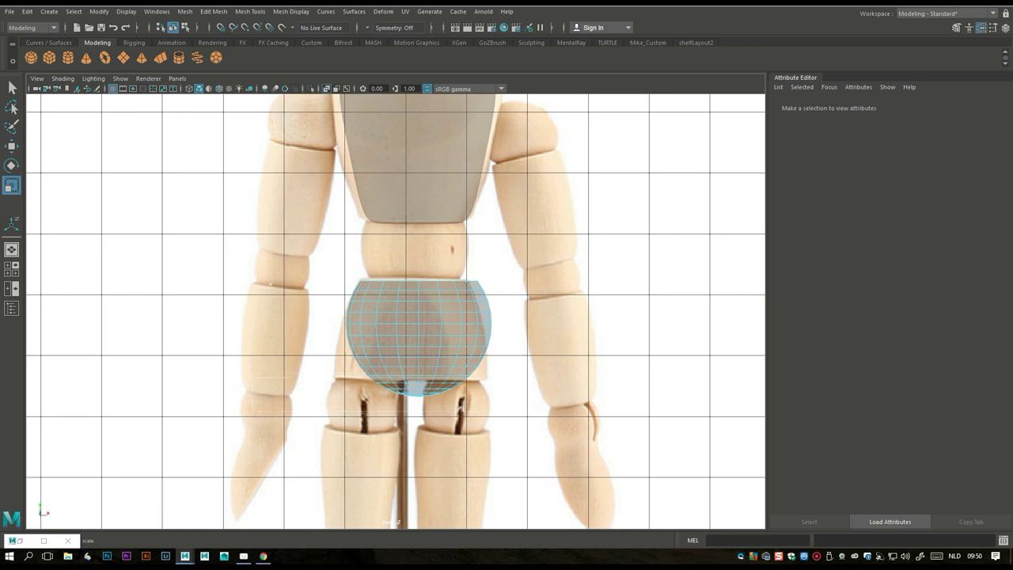
{"action": "left_click", "coordinate": [414, 380]}
{"action": "key", "text": "Delete"}
Widen and lower the hip mesh's lower vertex rows in the front view so it flares out to the bottom edge of the reference hips
{"action": "right_click", "coordinate": [409, 239]}
{"action": "right_click_drag", "start_coordinate": [409, 238], "coordinate": [358, 239]}
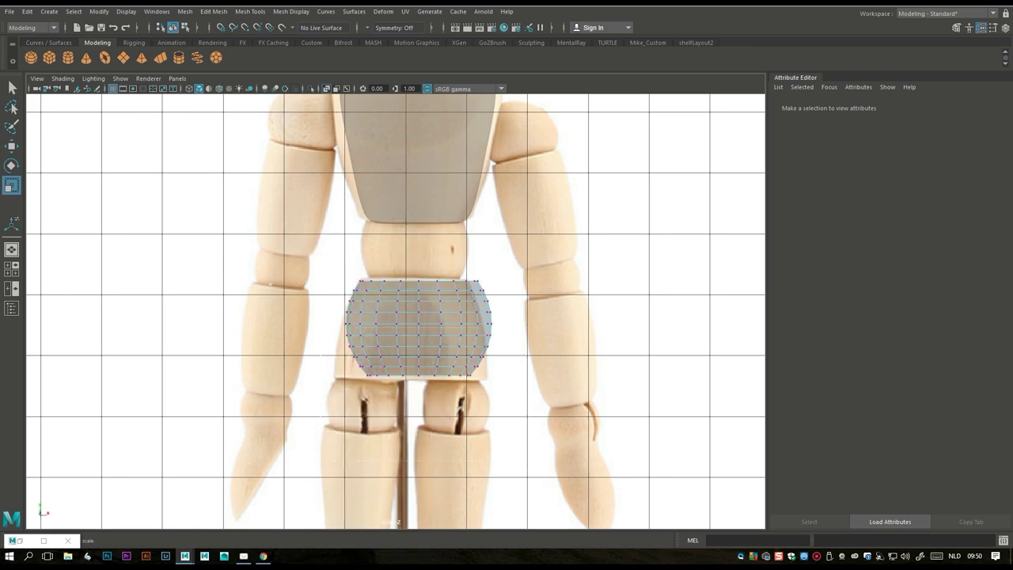
{"action": "left_click_drag", "start_coordinate": [336, 326], "coordinate": [500, 384]}
{"action": "left_click_drag", "start_coordinate": [466, 355], "coordinate": [473, 380]}
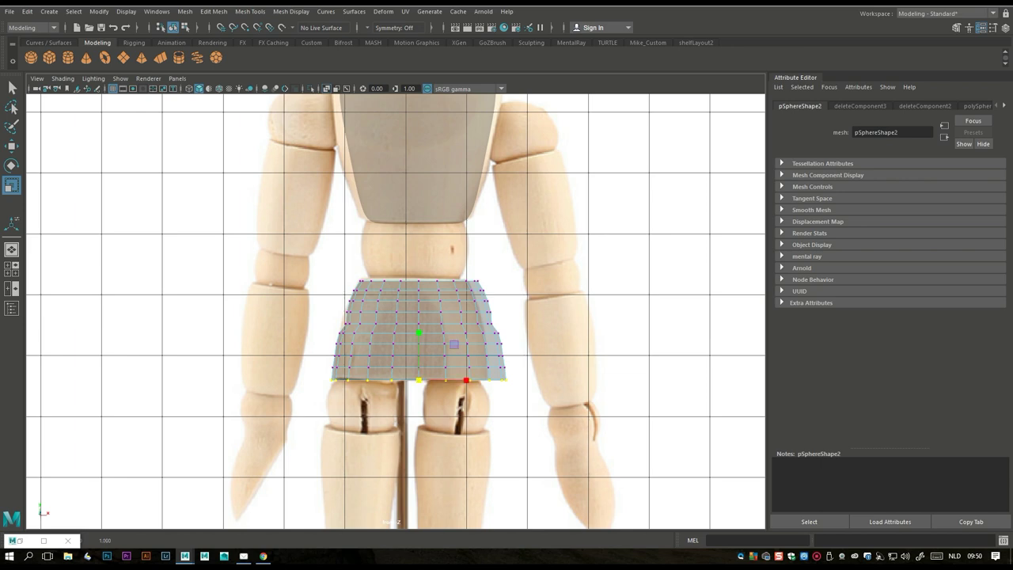
{"action": "double_click", "coordinate": [376, 323]}
{"action": "left_click_drag", "start_coordinate": [466, 323], "coordinate": [471, 323]}
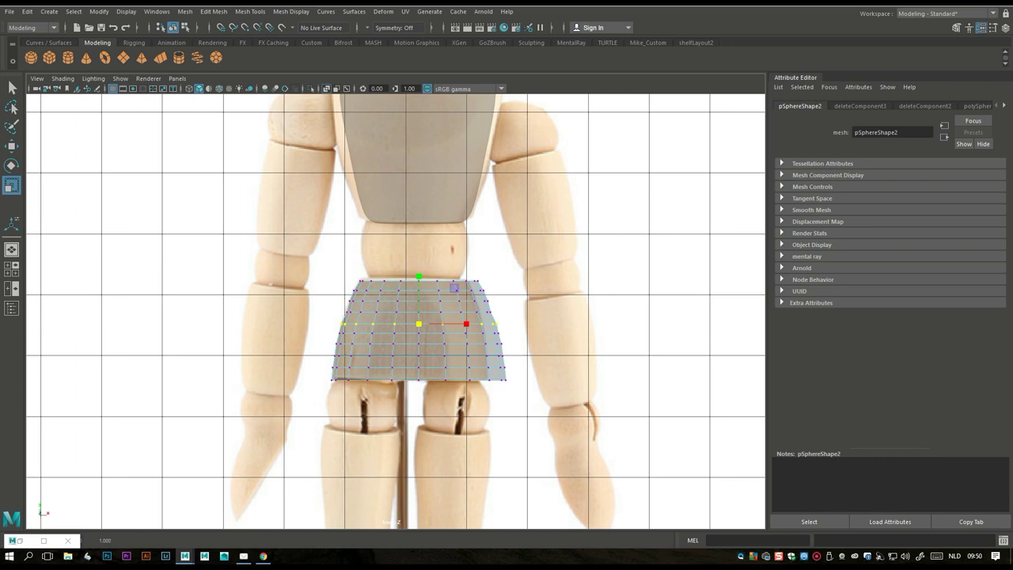
Extrude the border edge loop around the hips' top opening and scale it inward to form a flat rim
{"action": "left_click", "coordinate": [12, 269]}
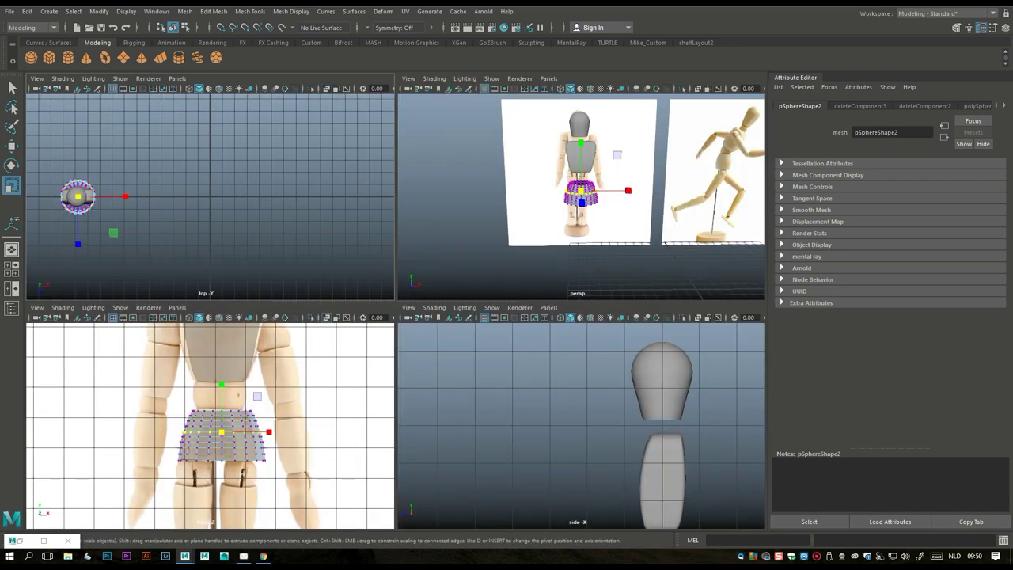
{"action": "left_click", "coordinate": [12, 250]}
{"action": "left_click_drag", "start_coordinate": [395, 316], "coordinate": [372, 296], "text": "alt"}
{"action": "scroll", "coordinate": [372, 296], "scroll_direction": "up", "scroll_amount": 2}
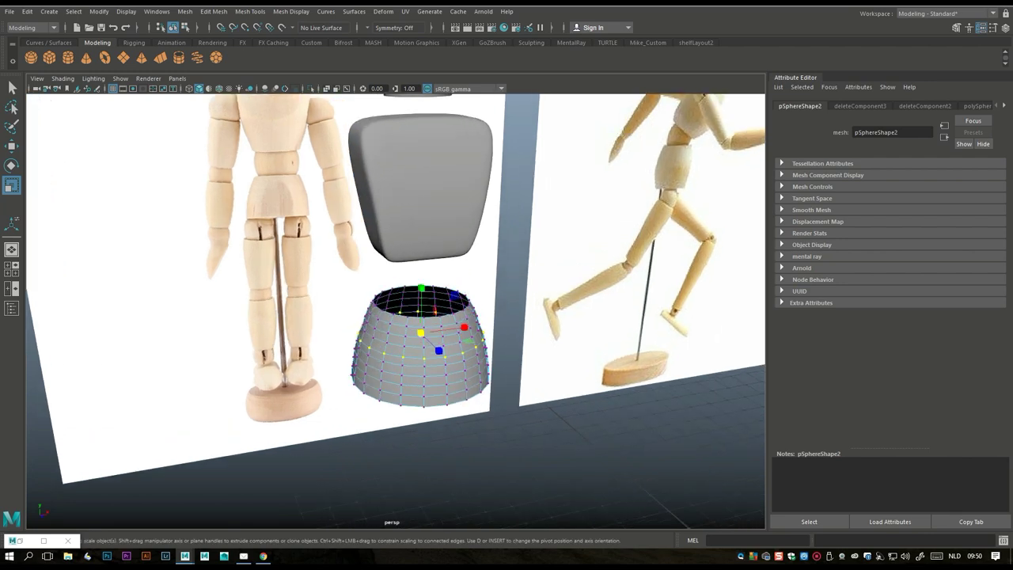
{"action": "scroll", "coordinate": [395, 308], "scroll_direction": "up", "scroll_amount": 5}
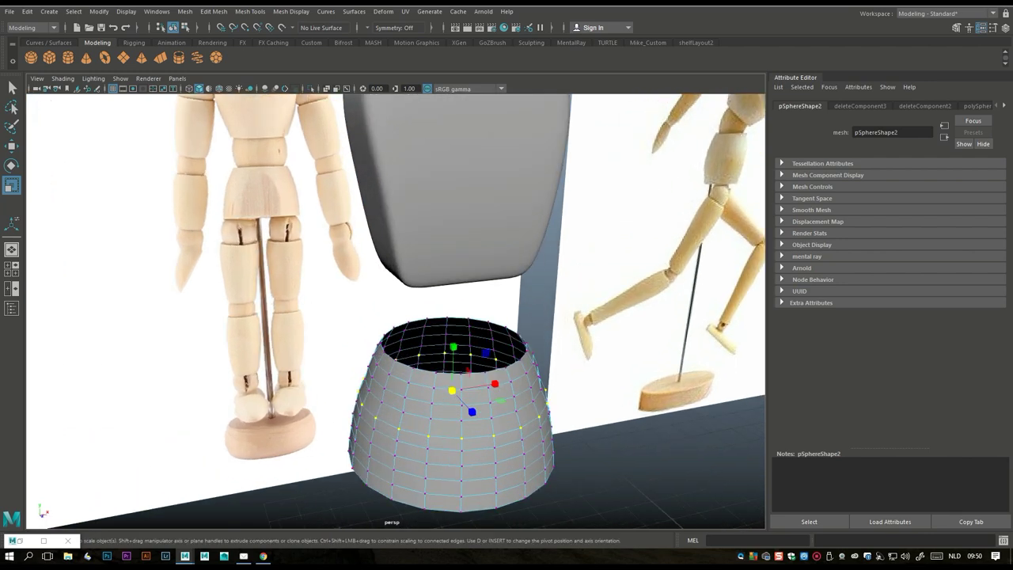
{"action": "right_click_drag", "start_coordinate": [513, 237], "coordinate": [516, 217]}
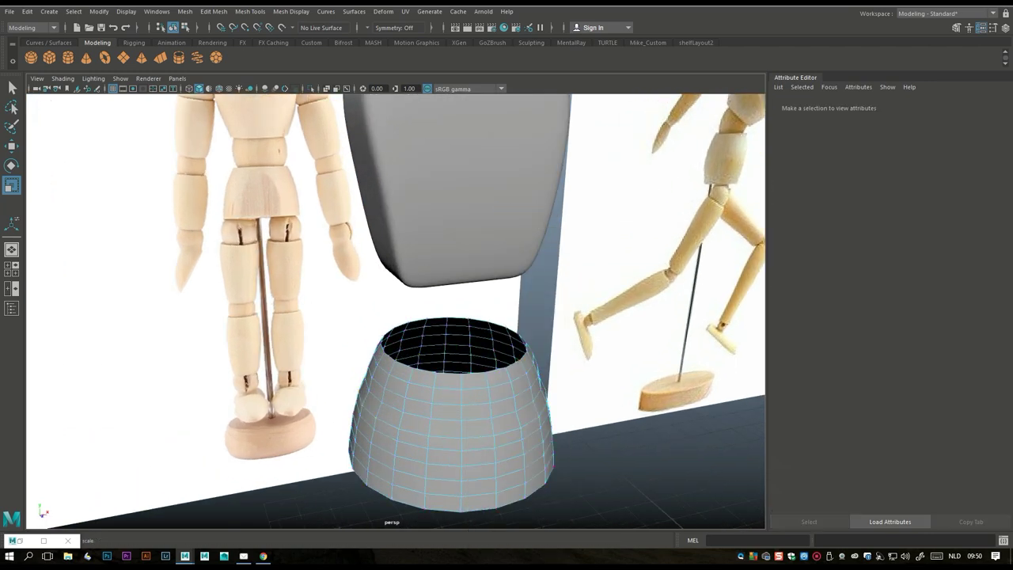
{"action": "double_click", "coordinate": [514, 361]}
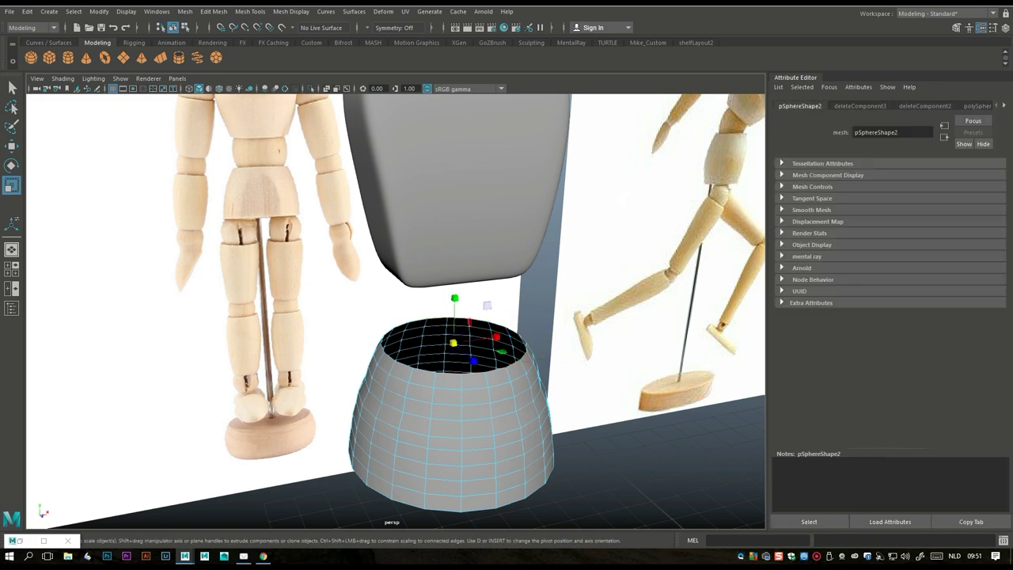
{"action": "key", "text": "ctrl+e"}
{"action": "key", "text": "r"}
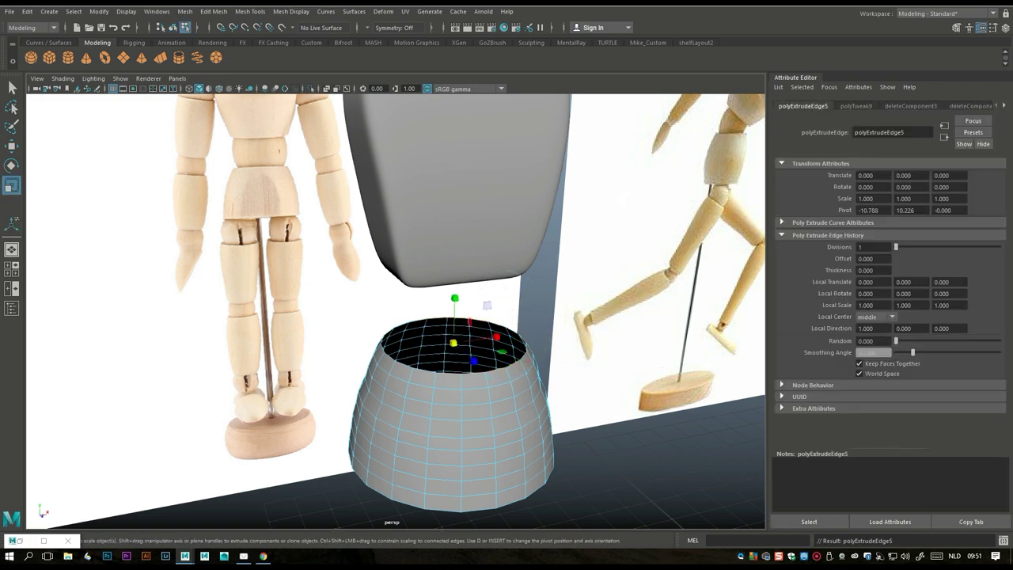
{"action": "left_click_drag", "start_coordinate": [502, 351], "coordinate": [478, 350]}
Extrude the border edge loop around the hips' bottom opening and scale it inward
{"action": "left_click_drag", "start_coordinate": [530, 433], "coordinate": [542, 265], "text": "alt"}
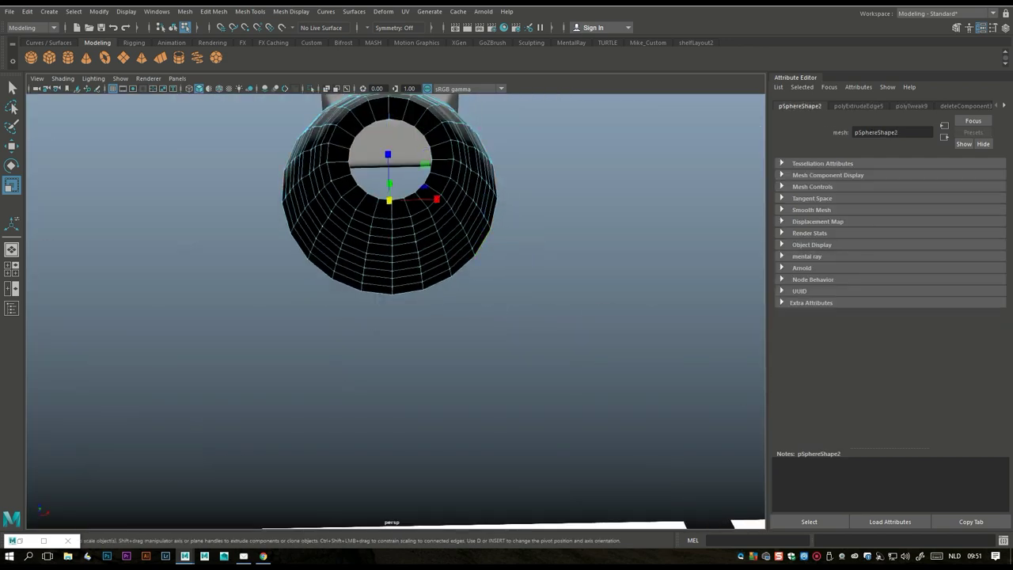
{"action": "key", "text": "ctrl+e"}
{"action": "key", "text": "r"}
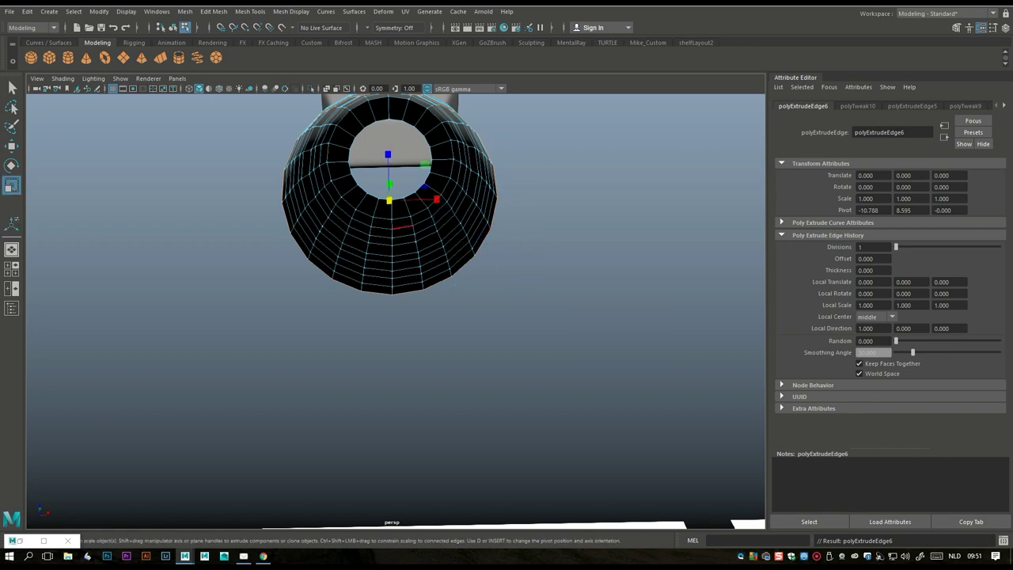
{"action": "left_click_drag", "start_coordinate": [389, 200], "coordinate": [363, 200]}
Select the hip mesh's edges and scale them front to back by about 0.865 to flatten the hips
{"action": "left_click_drag", "start_coordinate": [395, 317], "coordinate": [388, 348], "text": "alt"}
{"action": "right_click_drag", "start_coordinate": [409, 238], "coordinate": [409, 212]}
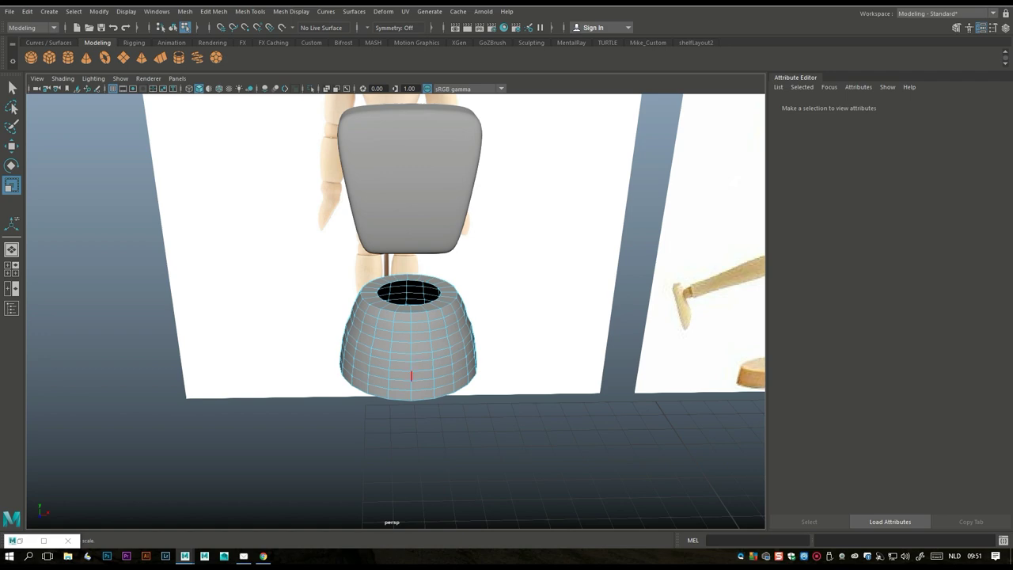
{"action": "left_click", "coordinate": [410, 357]}
{"action": "left_click_drag", "start_coordinate": [395, 317], "coordinate": [499, 388], "text": "alt"}
{"action": "key", "text": "ctrl+shift+a"}
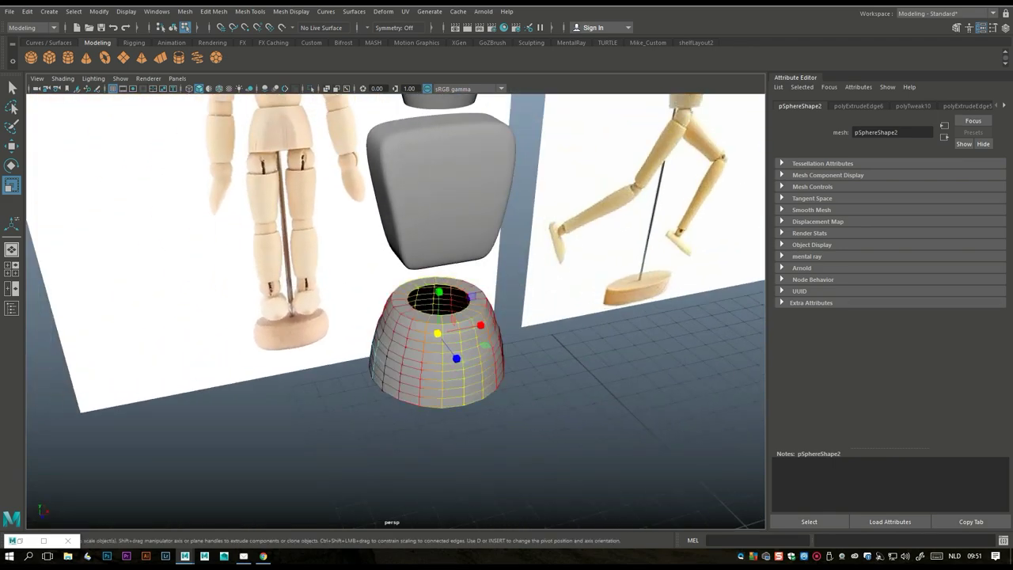
{"action": "left_click", "coordinate": [453, 356]}
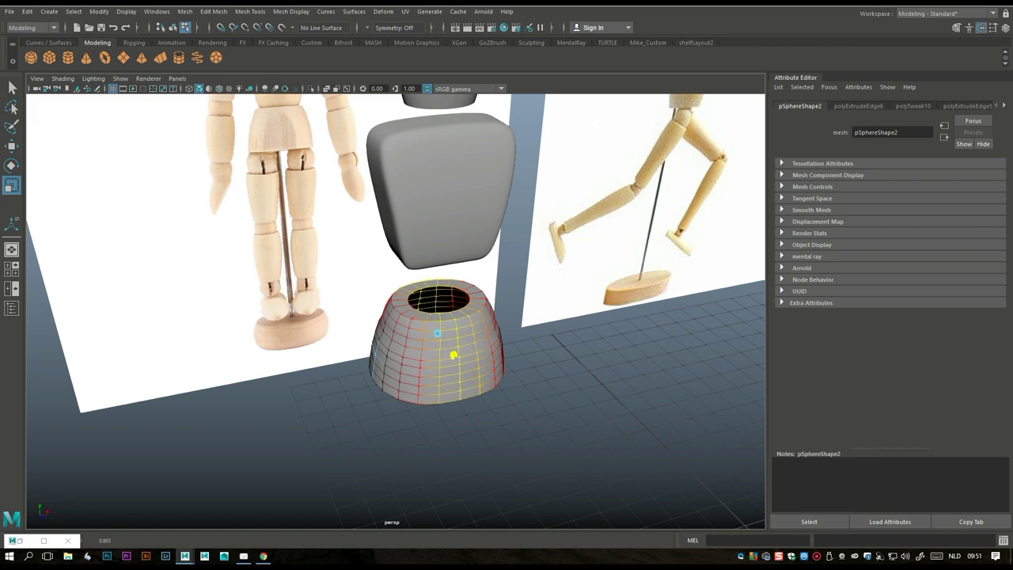
{"action": "left_click", "coordinate": [602, 459]}
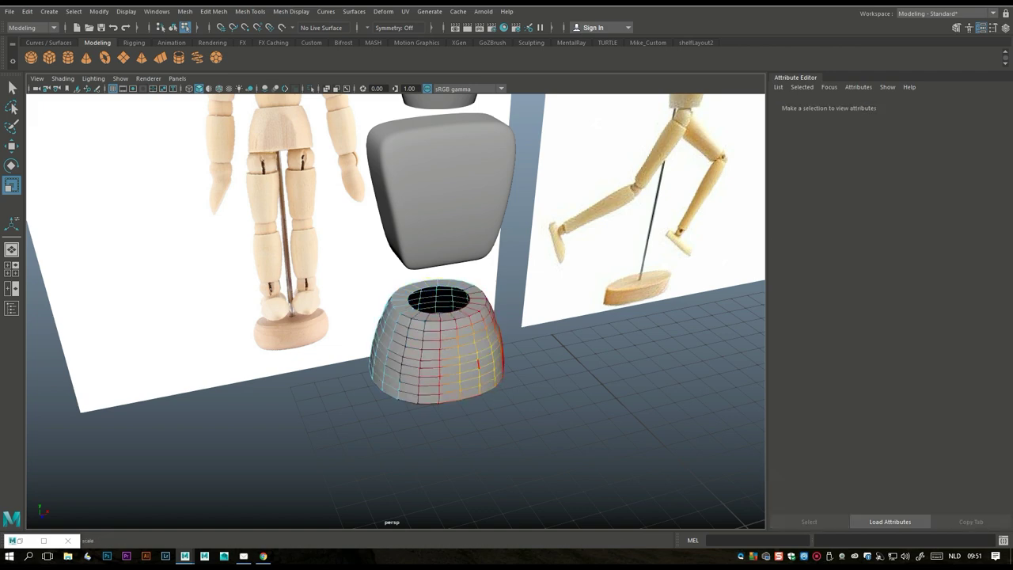
Create a polygon sphere and move it to the gap between the torso and the hips
{"action": "left_click_drag", "start_coordinate": [602, 459], "coordinate": [554, 443], "text": "alt"}
{"action": "left_click_drag", "start_coordinate": [395, 317], "coordinate": [332, 305], "text": "alt"}
{"action": "scroll", "coordinate": [396, 300], "scroll_direction": "up", "scroll_amount": 2}
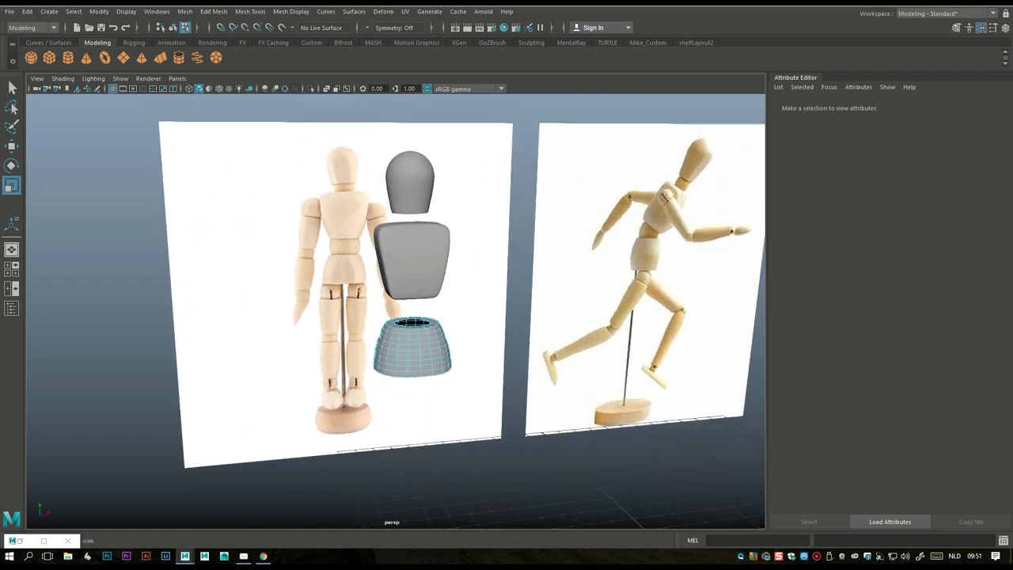
{"action": "scroll", "coordinate": [396, 309], "scroll_direction": "down", "scroll_amount": 2}
{"action": "scroll", "coordinate": [396, 309], "scroll_direction": "up", "scroll_amount": 2}
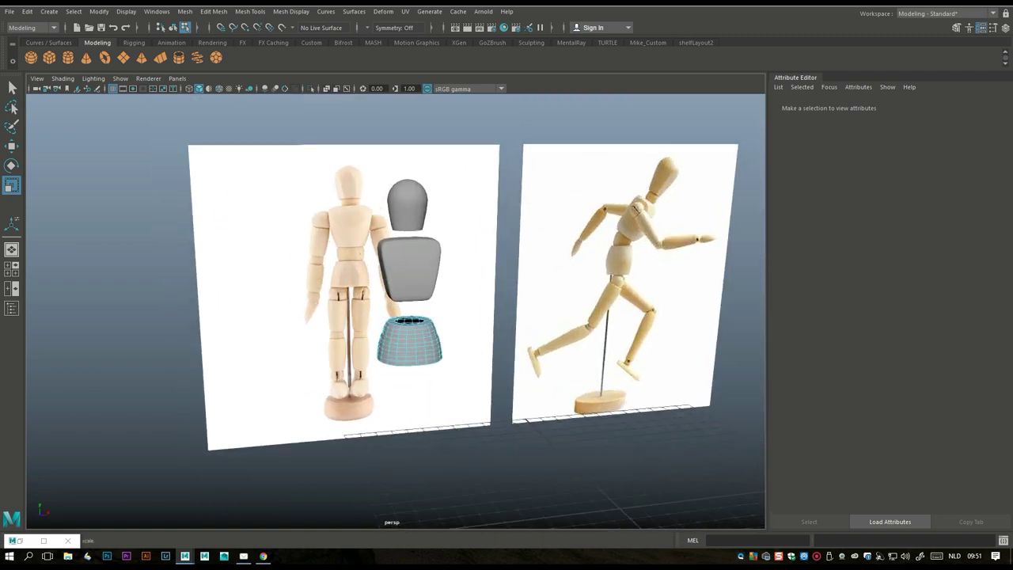
{"action": "left_click_drag", "start_coordinate": [332, 305], "coordinate": [358, 310], "text": "alt"}
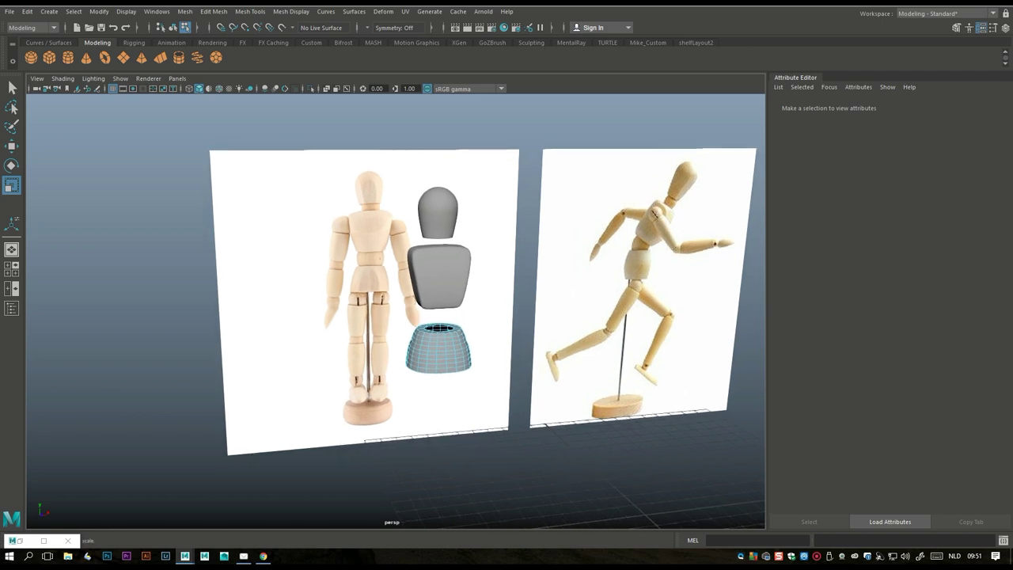
{"action": "left_click", "coordinate": [31, 57]}
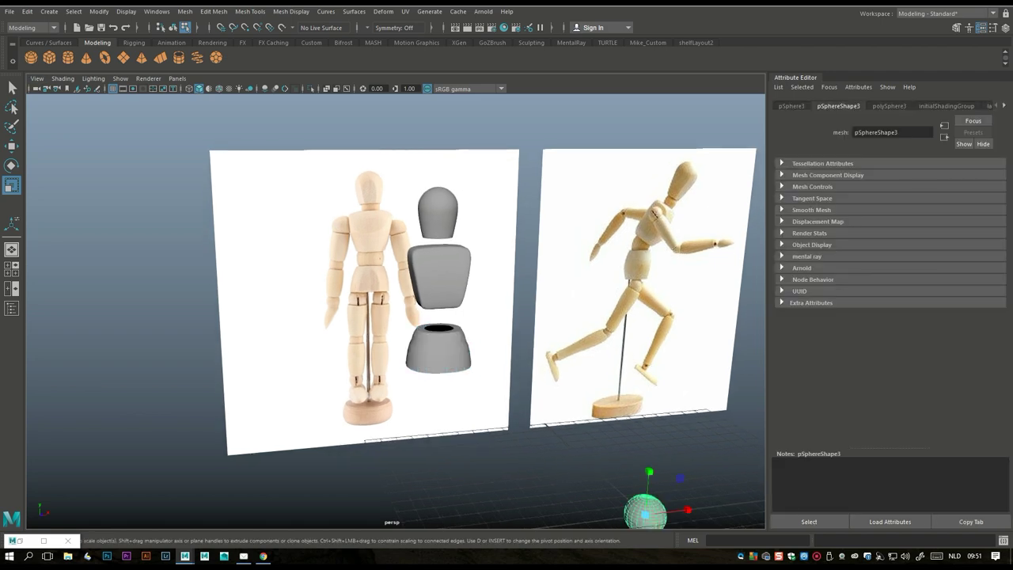
{"action": "key", "text": "w"}
{"action": "left_click_drag", "start_coordinate": [649, 487], "coordinate": [505, 328]}
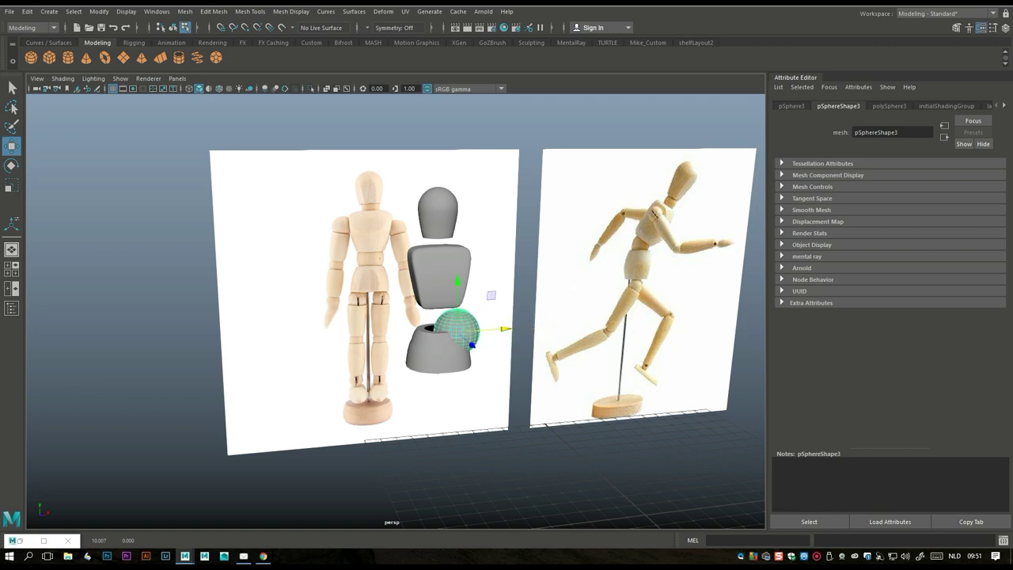
In the front view, align the new sphere horizontally with the body and raise it onto the reference's waist joint
{"action": "key", "text": "space"}
{"action": "key", "text": "space"}
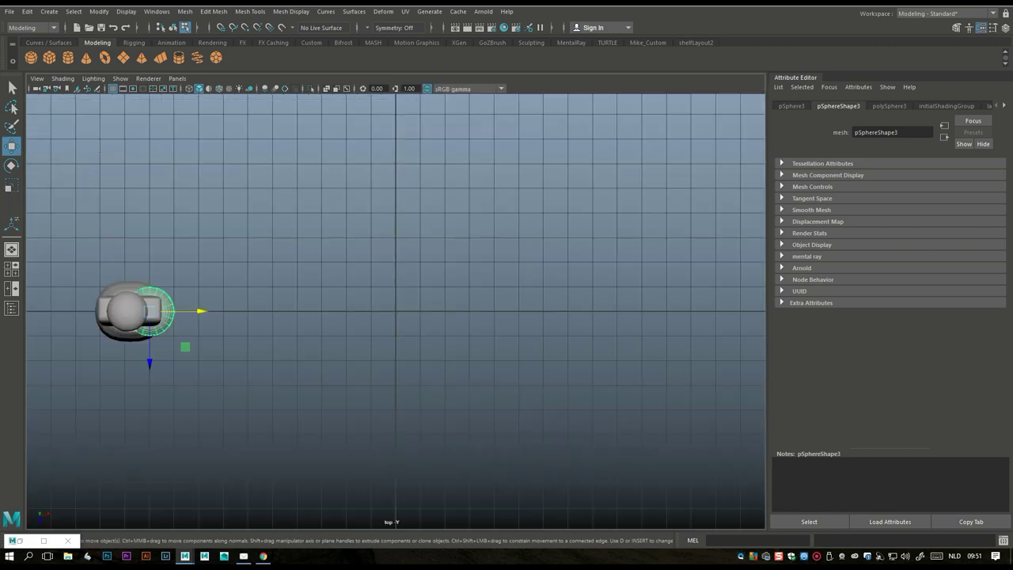
{"action": "key", "text": "space"}
{"action": "key", "text": "space"}
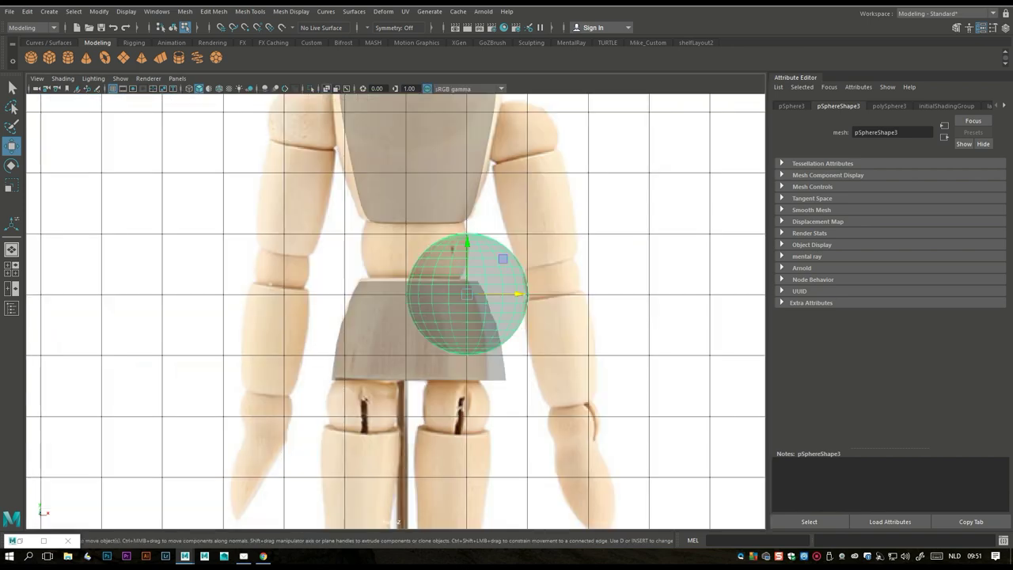
{"action": "left_click_drag", "start_coordinate": [518, 295], "coordinate": [467, 294]}
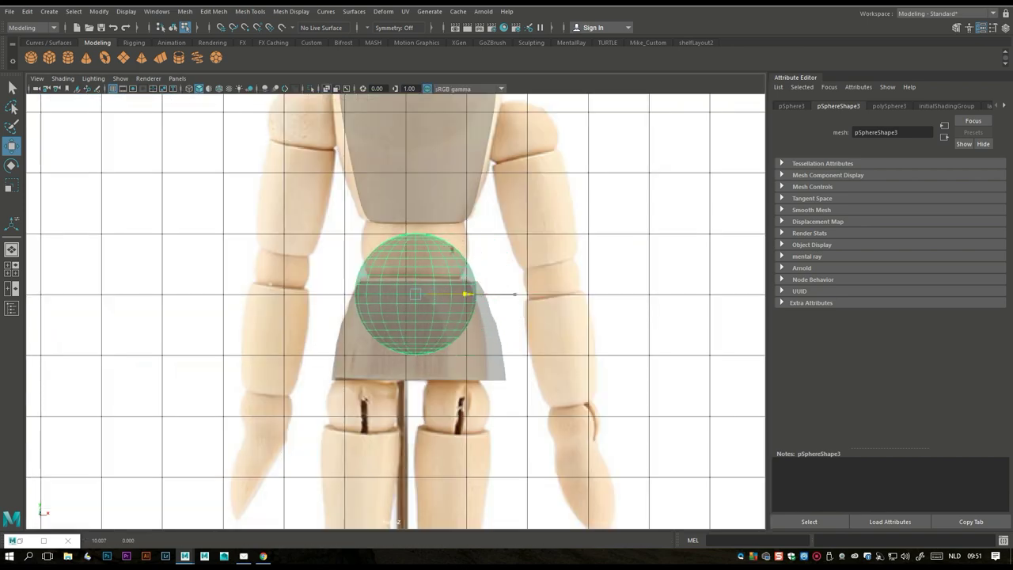
{"action": "left_click_drag", "start_coordinate": [415, 269], "coordinate": [415, 223]}
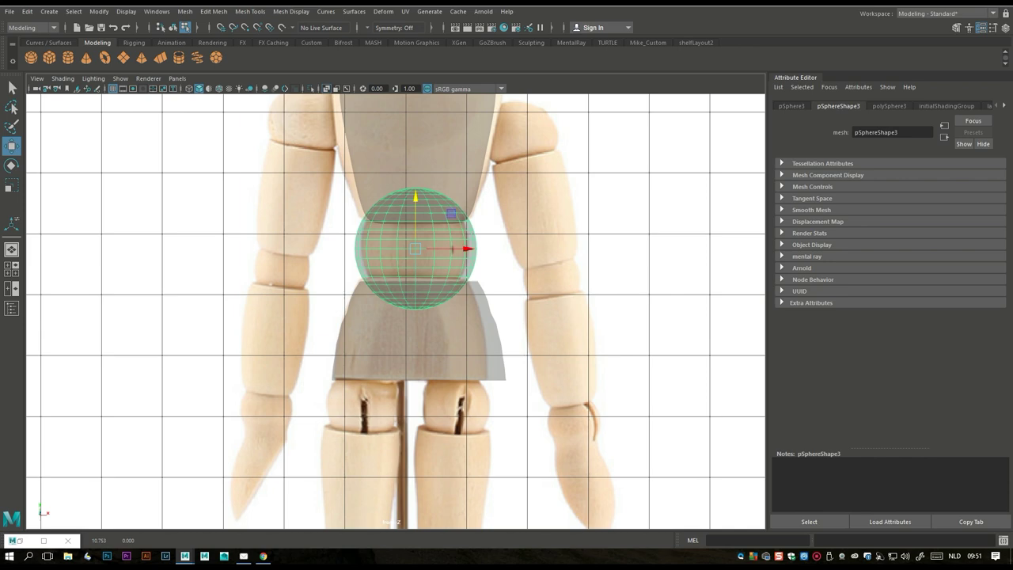
Delete the top and bottom cap faces of the waist sphere, keeping the band that overlaps the torso and hips
{"action": "scroll", "coordinate": [451, 248], "scroll_direction": "up", "scroll_amount": 3}
{"action": "middle_click_drag", "start_coordinate": [434, 131], "coordinate": [418, 222], "text": "alt"}
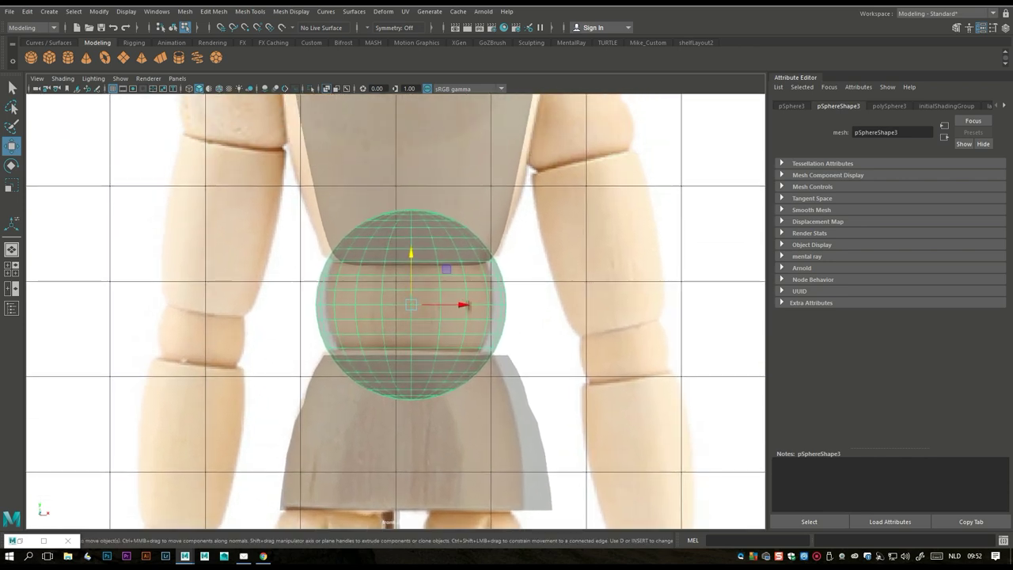
{"action": "right_click", "coordinate": [419, 222]}
{"action": "left_click", "coordinate": [396, 274]}
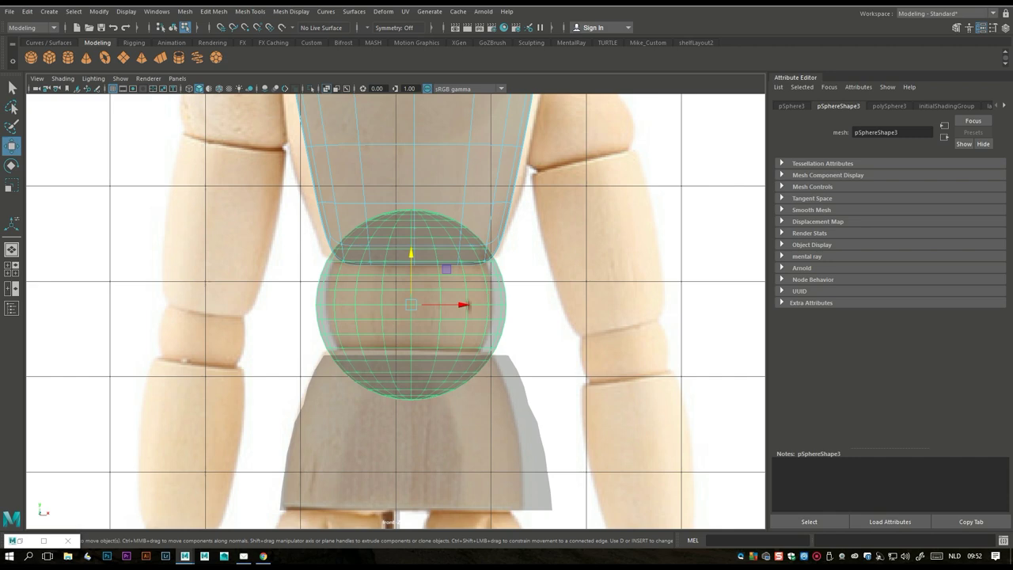
{"action": "right_click", "coordinate": [492, 261]}
{"action": "left_click", "coordinate": [502, 265]}
{"action": "right_click", "coordinate": [466, 307]}
{"action": "left_click", "coordinate": [549, 222]}
{"action": "right_click", "coordinate": [467, 305]}
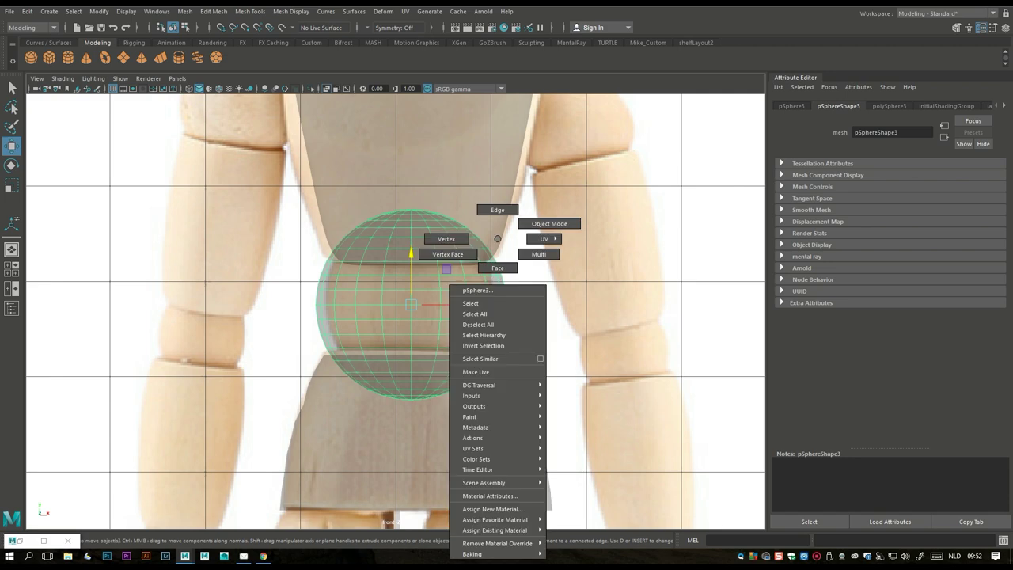
{"action": "left_click", "coordinate": [495, 266]}
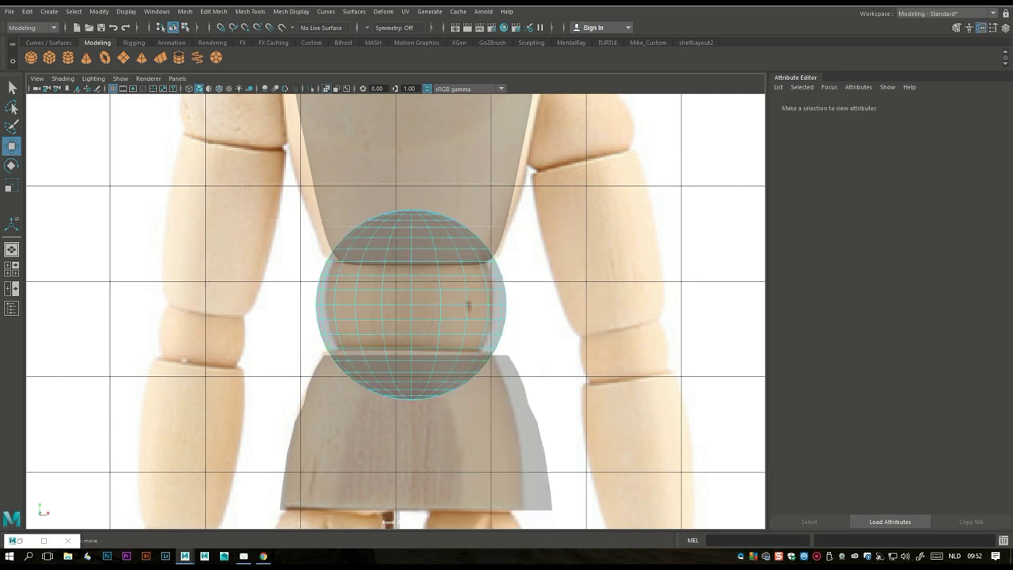
{"action": "left_click", "coordinate": [468, 307]}
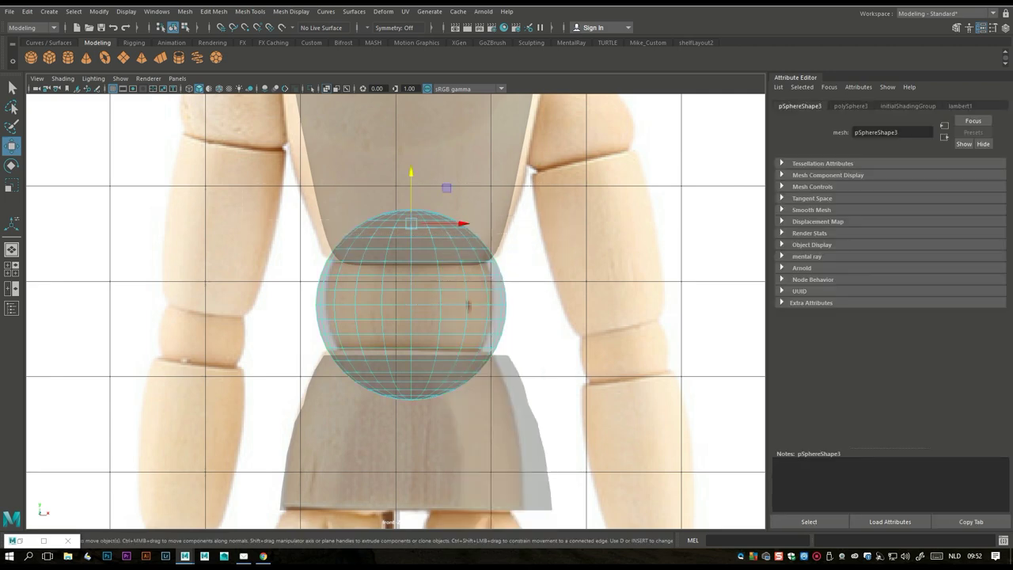
{"action": "key", "text": "Delete"}
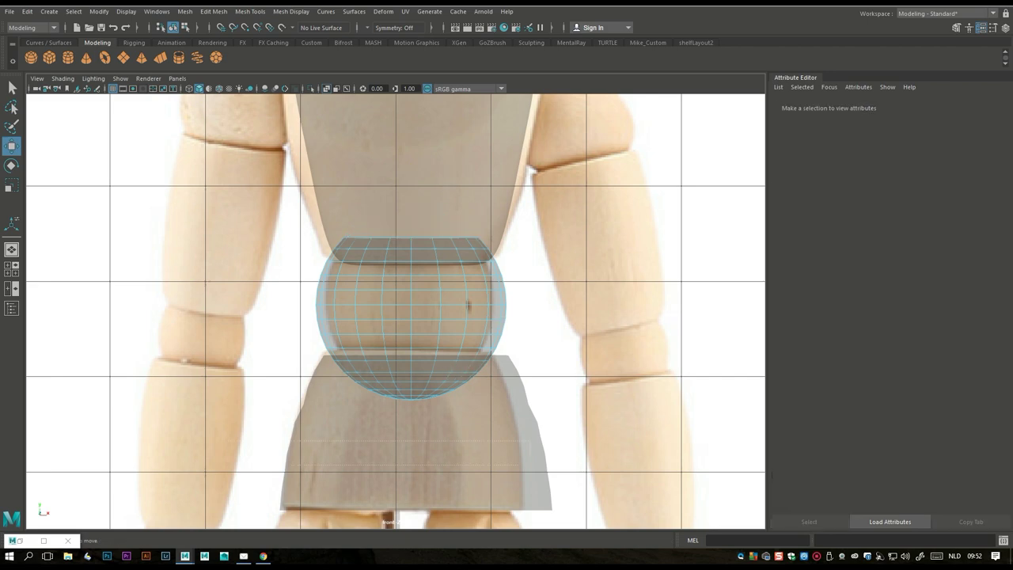
{"action": "left_click", "coordinate": [468, 307]}
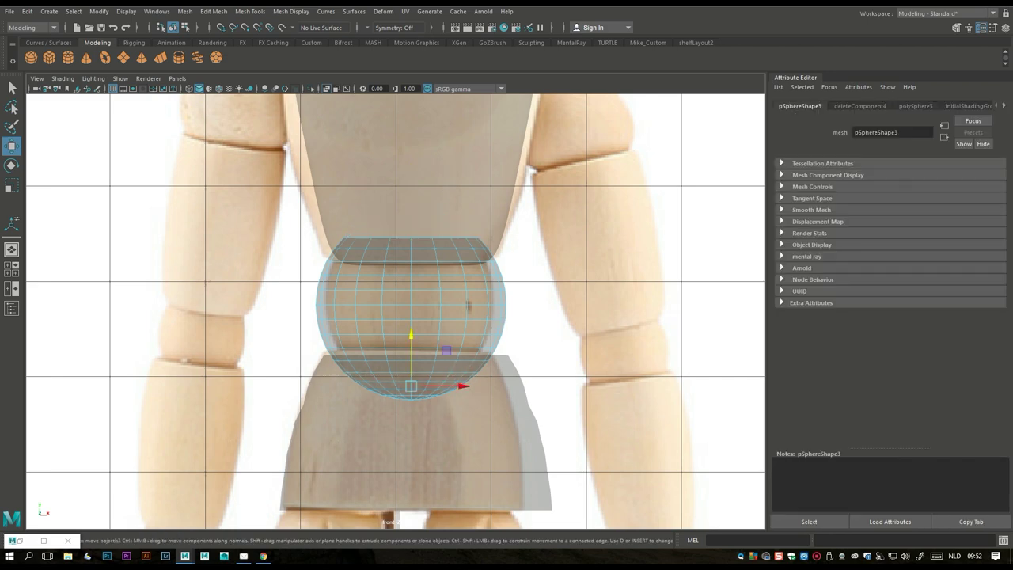
{"action": "key", "text": "Delete"}
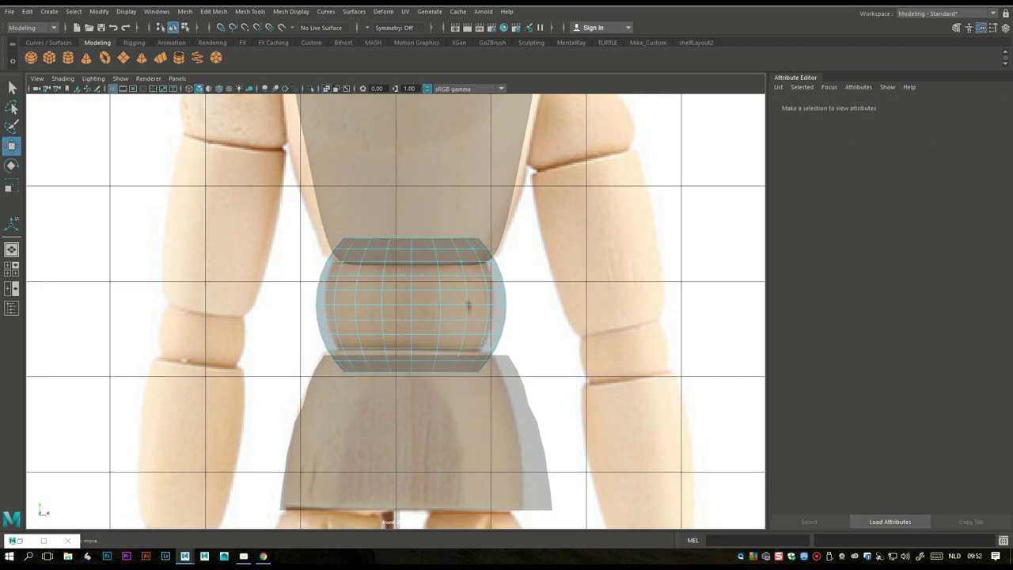
In the perspective view, return the waist sphere to object mode and scale it down front to back to fit the torso and hips
{"action": "left_click", "coordinate": [11, 269]}
{"action": "left_click", "coordinate": [11, 249]}
{"action": "left_click_drag", "start_coordinate": [672, 253], "coordinate": [477, 228], "text": "alt"}
{"action": "right_click_drag", "start_coordinate": [477, 229], "coordinate": [526, 262], "text": "alt"}
{"action": "left_click_drag", "start_coordinate": [526, 261], "coordinate": [534, 190], "text": "alt"}
{"action": "right_click_drag", "start_coordinate": [506, 237], "coordinate": [559, 223]}
{"action": "key", "text": "r"}
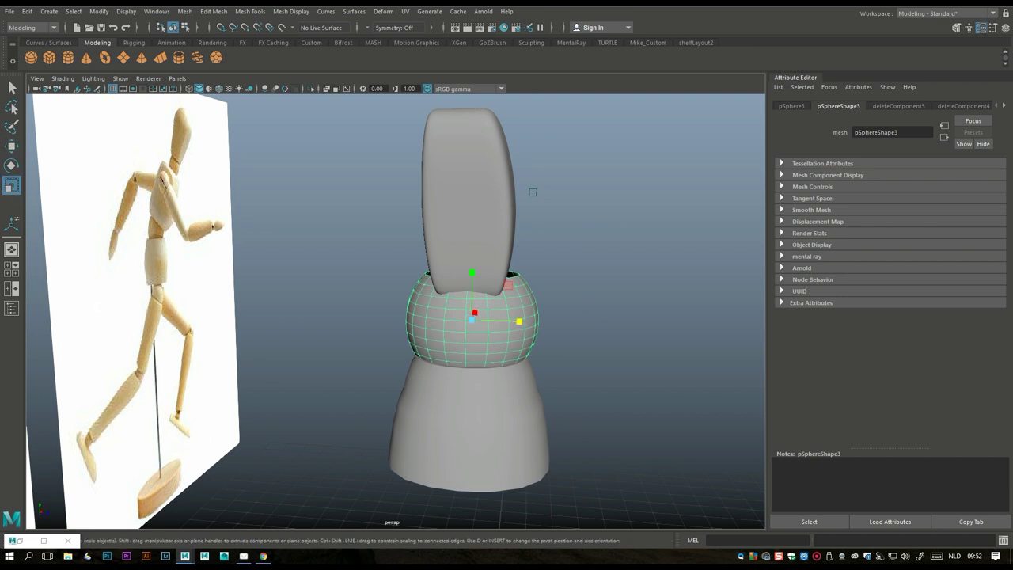
{"action": "middle_click_drag", "start_coordinate": [533, 191], "coordinate": [532, 192]}
Select the torso and scale it up front to back so it is thicker than the waist joint
{"action": "left_click_drag", "start_coordinate": [533, 191], "coordinate": [592, 200], "text": "alt"}
{"action": "left_click", "coordinate": [506, 230]}
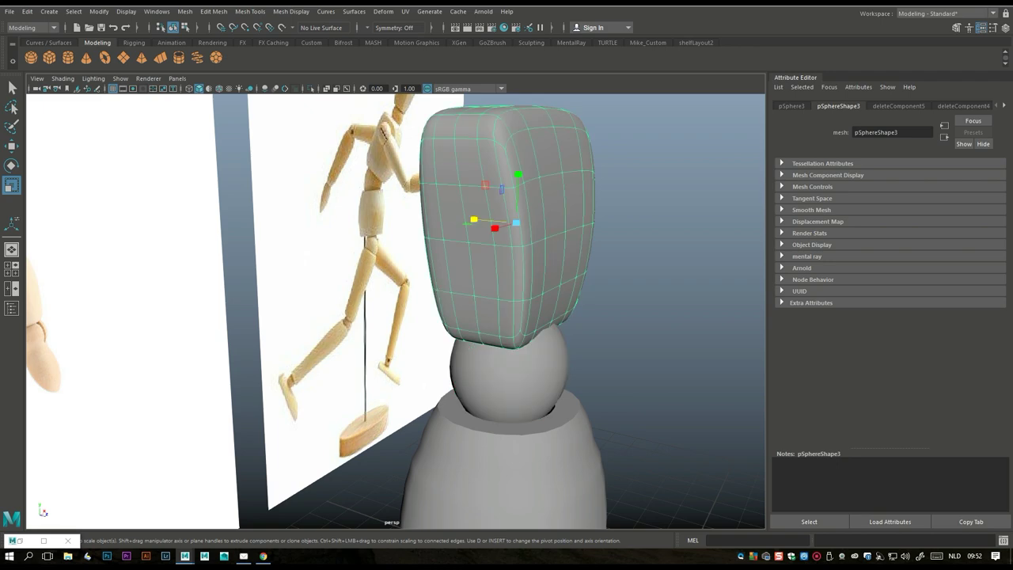
{"action": "left_click_drag", "start_coordinate": [506, 230], "coordinate": [451, 232], "text": "alt"}
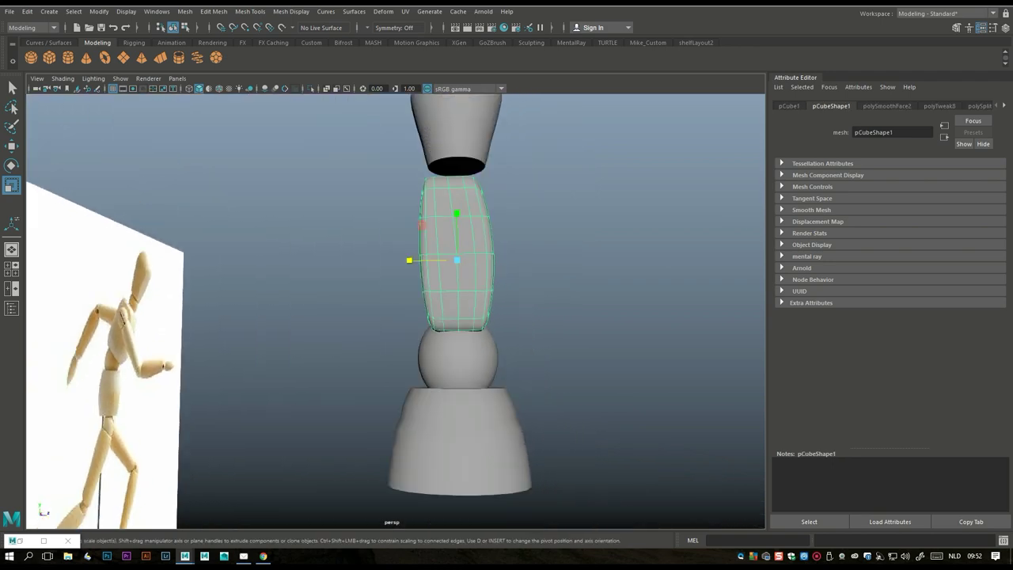
{"action": "left_click_drag", "start_coordinate": [409, 259], "coordinate": [586, 264]}
{"action": "key", "text": "w"}
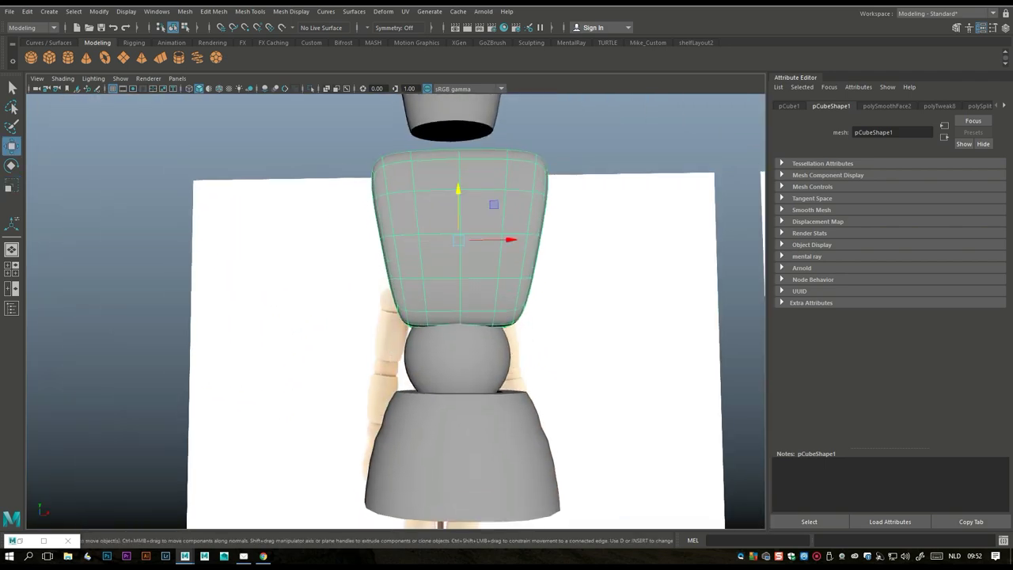
{"action": "left_click_drag", "start_coordinate": [514, 239], "coordinate": [439, 242]}
{"action": "scroll", "coordinate": [505, 240], "scroll_direction": "down", "scroll_amount": 4}
Select the head and shift it front to back so it lines up over the torso
{"action": "left_click", "coordinate": [432, 178]}
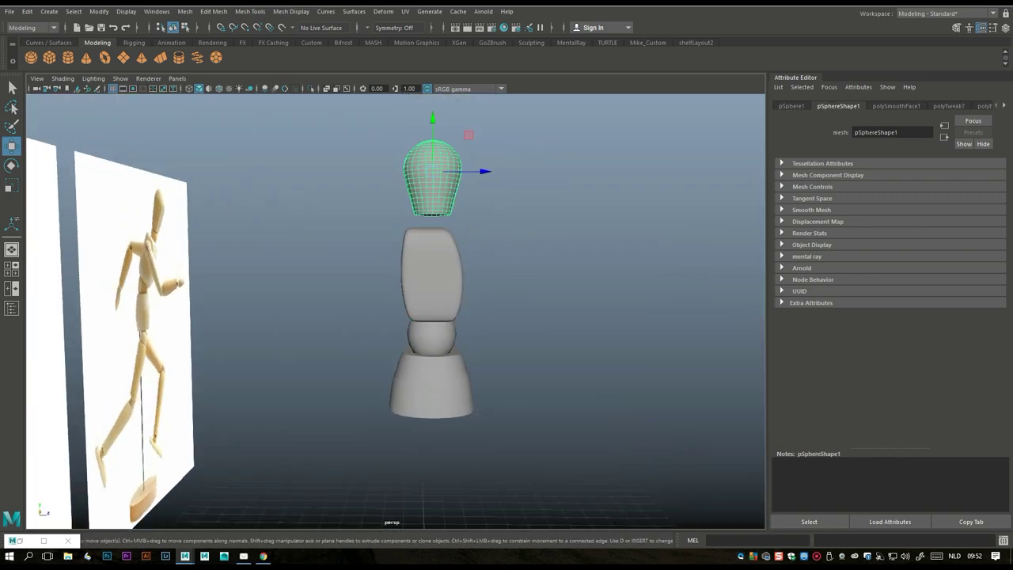
{"action": "left_click_drag", "start_coordinate": [481, 171], "coordinate": [447, 187]}
{"action": "scroll", "coordinate": [439, 193], "scroll_direction": "up", "scroll_amount": 3}
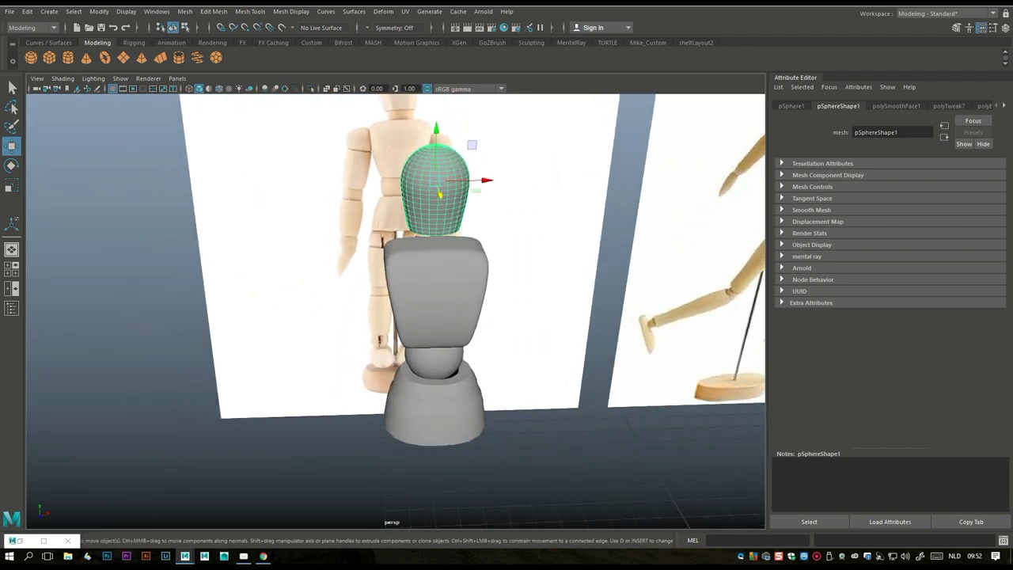
{"action": "scroll", "coordinate": [439, 193], "scroll_direction": "up", "scroll_amount": 3}
Select the hips and nudge them along the depth and width axes to sit centered beneath the waist joint
{"action": "left_click", "coordinate": [427, 427]}
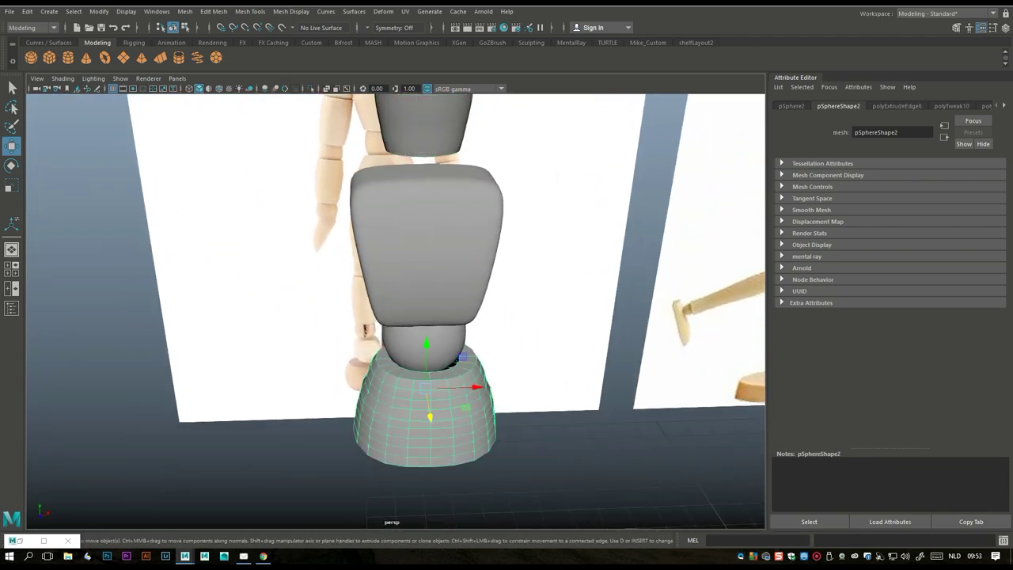
{"action": "key", "text": "r"}
{"action": "left_click_drag", "start_coordinate": [430, 416], "coordinate": [431, 426]}
{"action": "left_click_drag", "start_coordinate": [430, 417], "coordinate": [429, 412]}
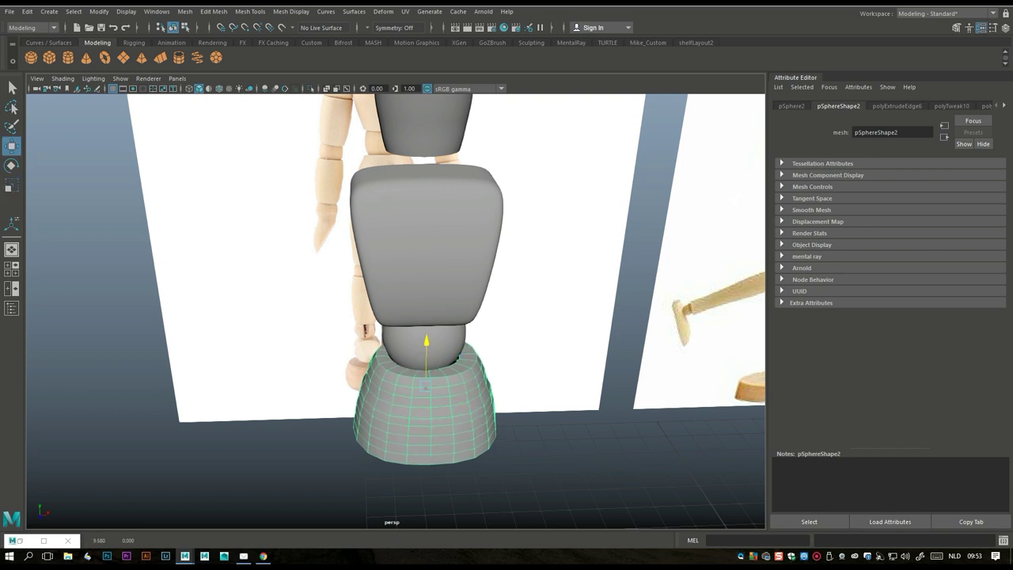
{"action": "left_click_drag", "start_coordinate": [472, 386], "coordinate": [475, 385]}
{"action": "scroll", "coordinate": [396, 309], "scroll_direction": "down", "scroll_amount": 5}
{"action": "left_click_drag", "start_coordinate": [395, 309], "coordinate": [443, 291], "text": "alt"}
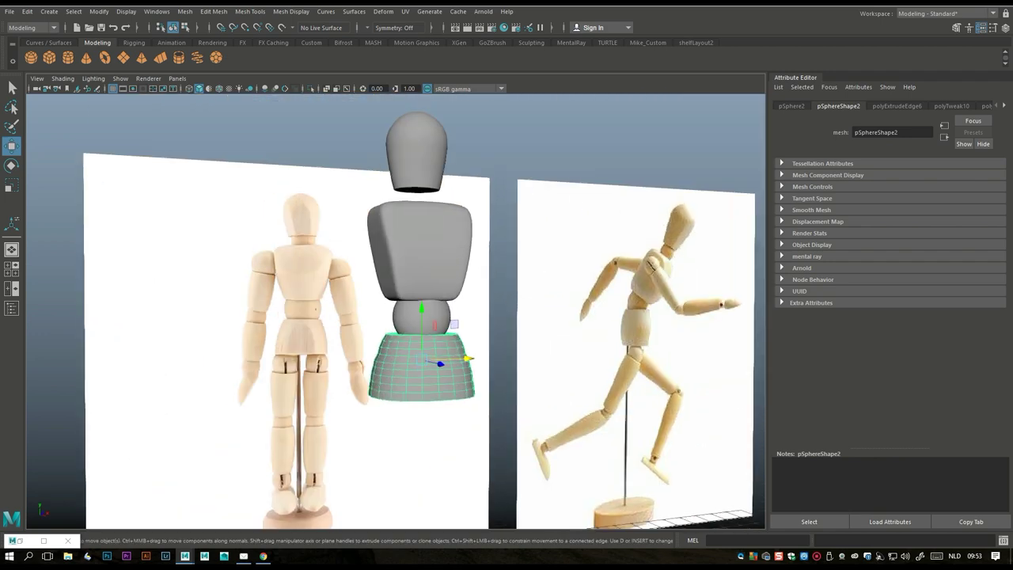
Duplicate the waist sphere and raise the copy to the gap between the torso and the head
{"action": "left_click", "coordinate": [421, 318]}
{"action": "scroll", "coordinate": [421, 318], "scroll_direction": "up", "scroll_amount": 3}
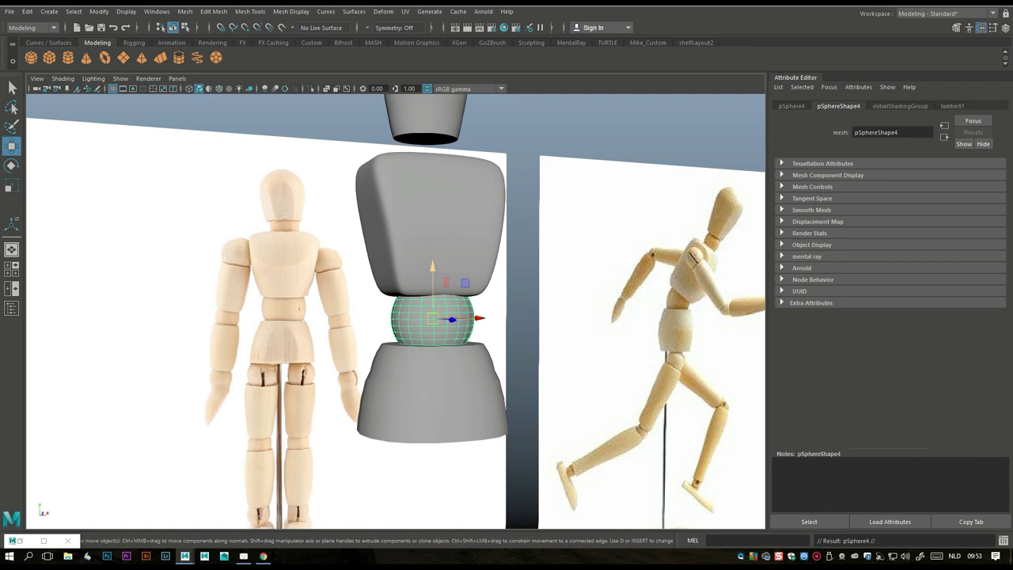
{"action": "left_click_drag", "start_coordinate": [432, 285], "coordinate": [432, 96]}
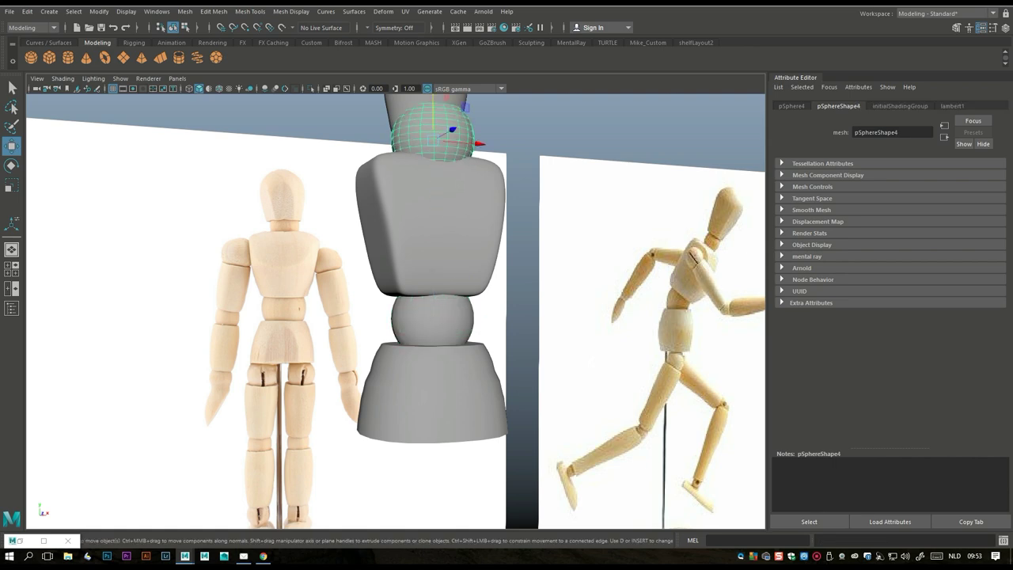
In the front view, scale the duplicated sphere uniformly to about 0.43 and lower it onto the reference's neck
{"action": "left_click", "coordinate": [11, 269]}
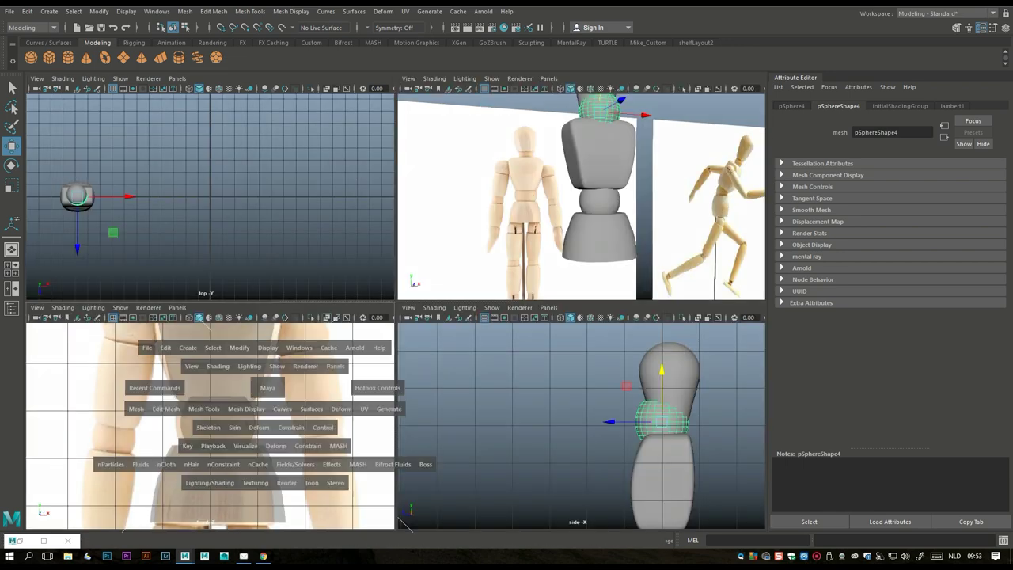
{"action": "key", "text": "space"}
{"action": "key", "text": "f"}
{"action": "scroll", "coordinate": [245, 388], "scroll_direction": "down", "scroll_amount": 5}
{"action": "scroll", "coordinate": [244, 388], "scroll_direction": "up", "scroll_amount": 5}
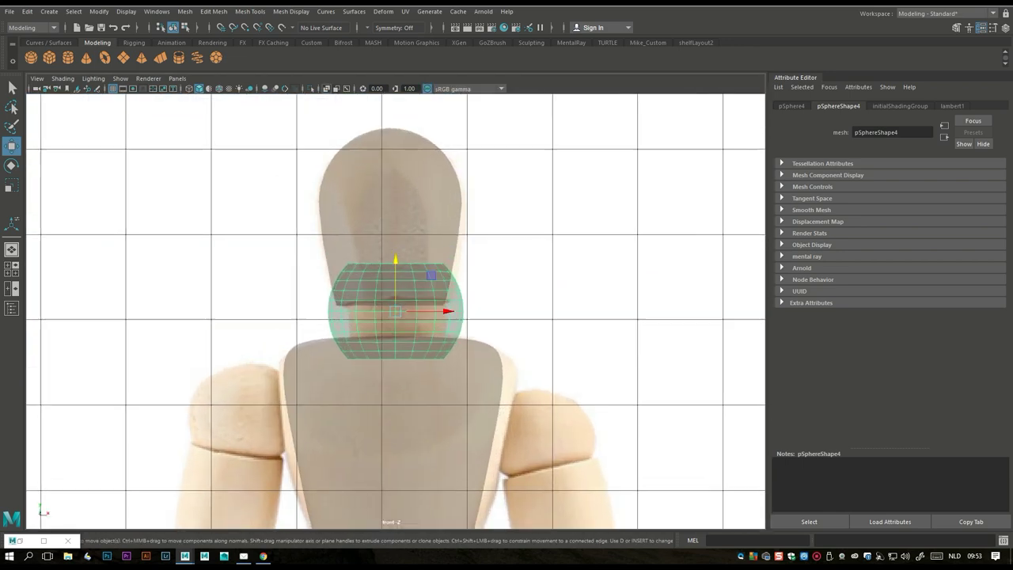
{"action": "key", "text": "r"}
{"action": "left_click_drag", "start_coordinate": [395, 310], "coordinate": [348, 311]}
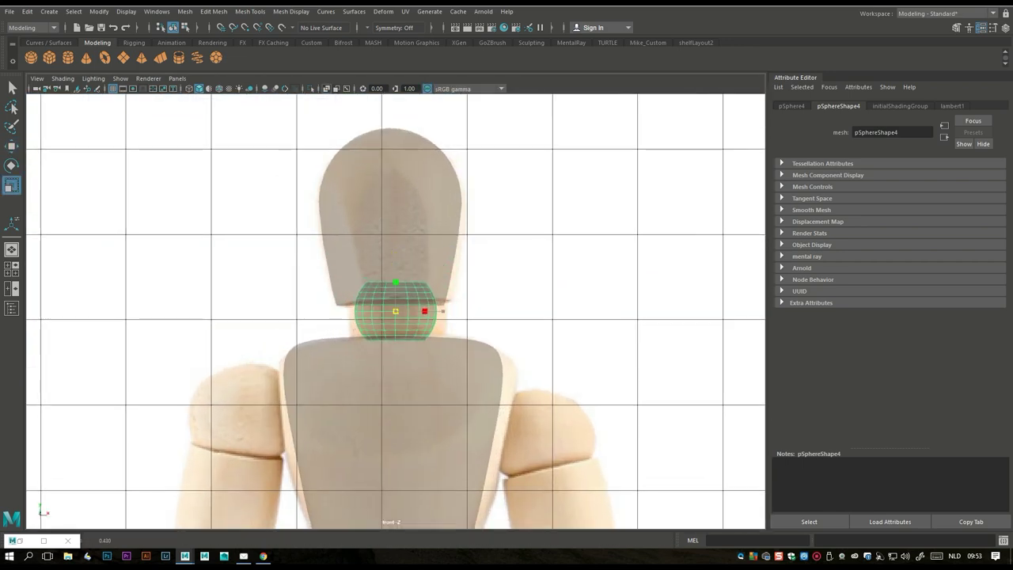
{"action": "key", "text": "w"}
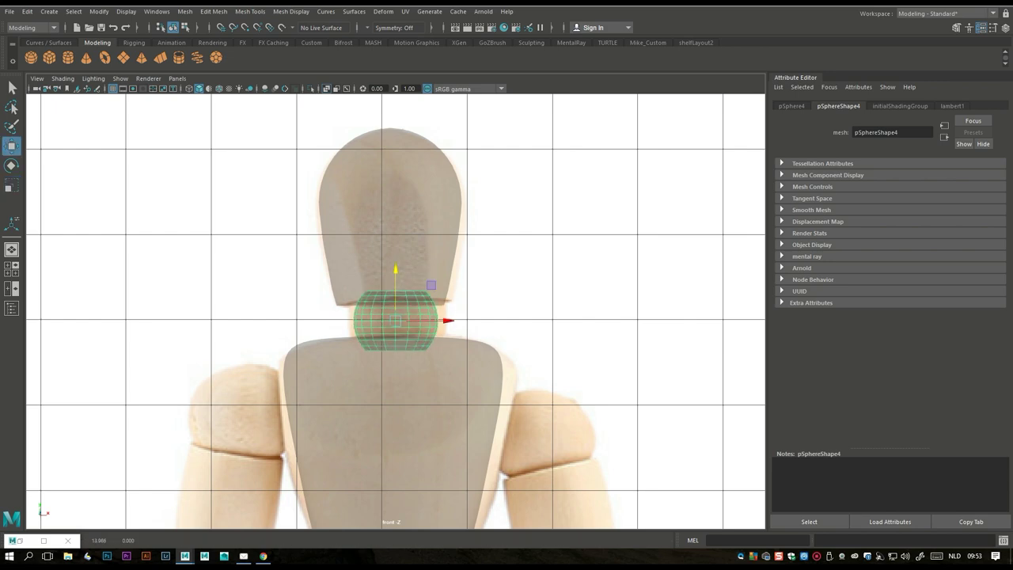
Move both reference images sideways until the front-view figure is centered on the grid's vertical axis
{"action": "scroll", "coordinate": [395, 316], "scroll_direction": "down", "scroll_amount": 4}
{"action": "scroll", "coordinate": [316, 198], "scroll_direction": "down", "scroll_amount": 5}
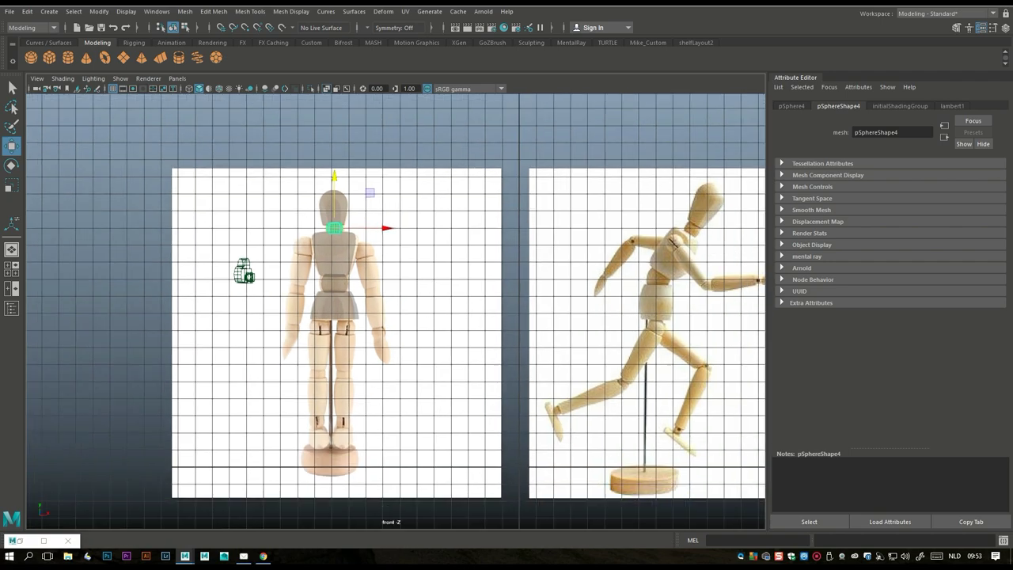
{"action": "scroll", "coordinate": [359, 398], "scroll_direction": "down", "scroll_amount": 3}
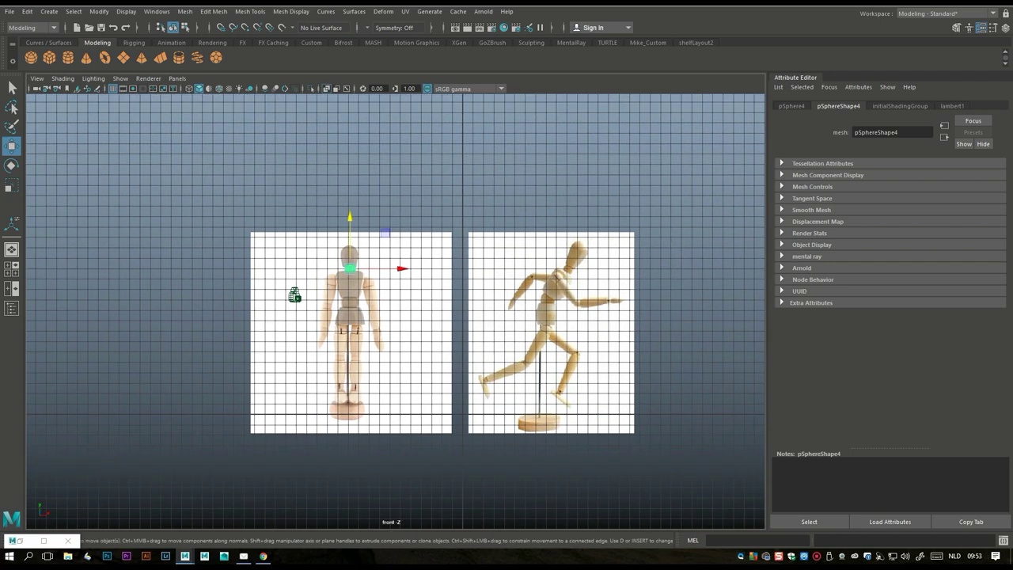
{"action": "left_click", "coordinate": [294, 295]}
{"action": "left_click_drag", "start_coordinate": [400, 332], "coordinate": [515, 332]}
Select all the mannequin's body parts and move them together sideways onto the repositioned front reference figure
{"action": "left_click", "coordinate": [349, 289]}
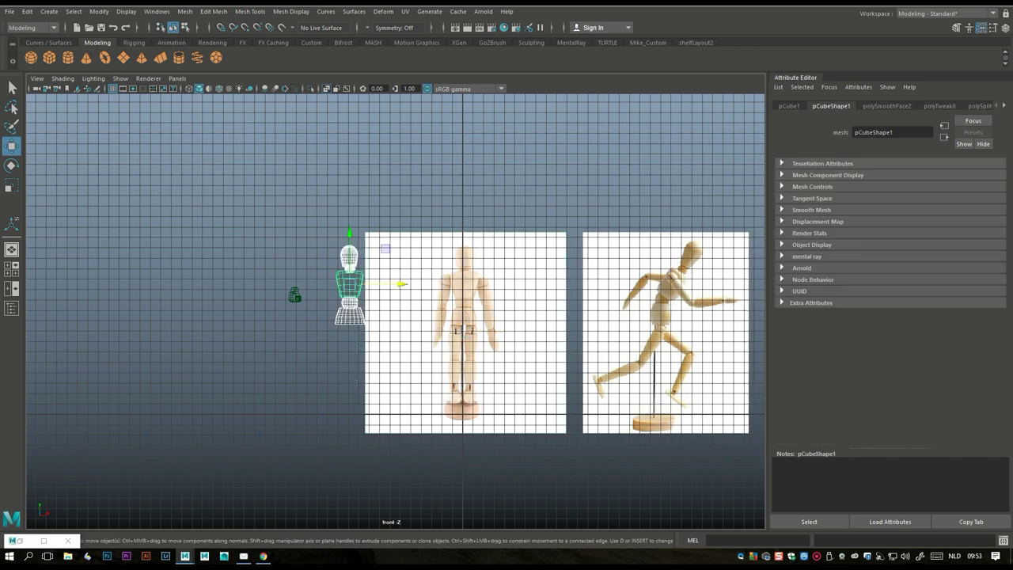
{"action": "left_click_drag", "start_coordinate": [399, 283], "coordinate": [514, 283]}
{"action": "scroll", "coordinate": [514, 283], "scroll_direction": "up", "scroll_amount": 6}
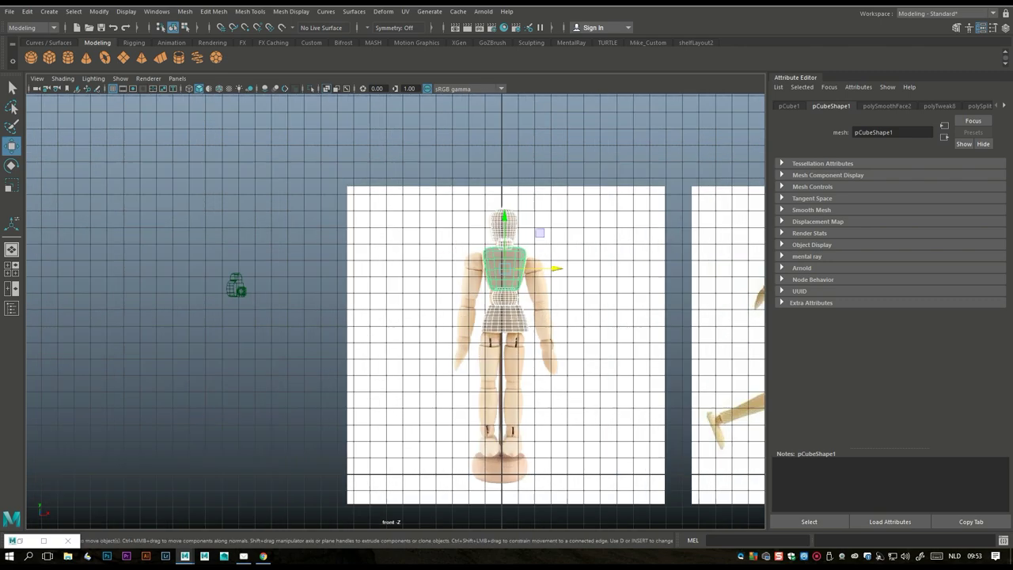
{"action": "key", "text": "f"}
{"action": "scroll", "coordinate": [396, 311], "scroll_direction": "up", "scroll_amount": 5}
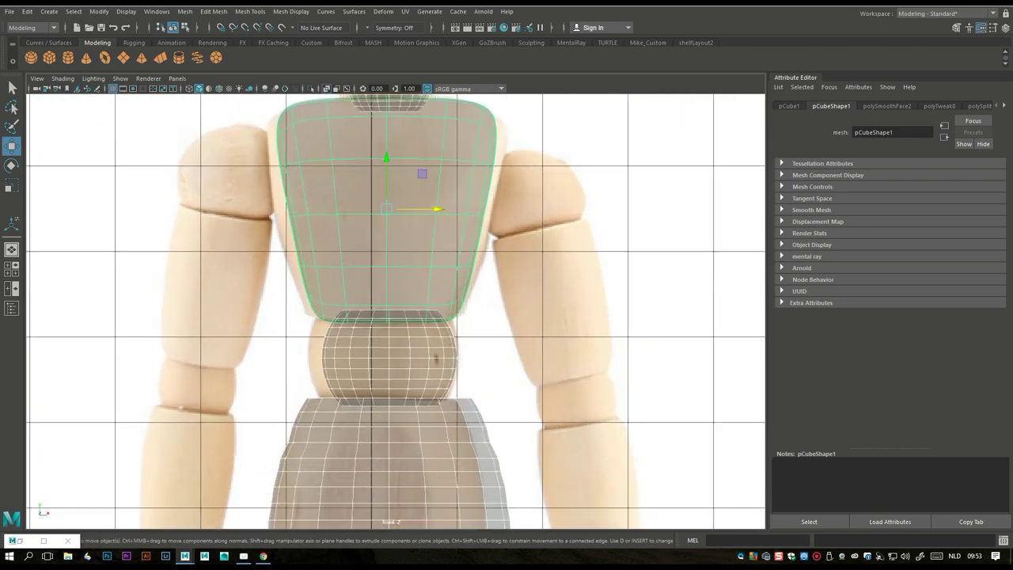
{"action": "scroll", "coordinate": [396, 310], "scroll_direction": "down", "scroll_amount": 6}
{"action": "scroll", "coordinate": [396, 311], "scroll_direction": "down", "scroll_amount": 3}
{"action": "scroll", "coordinate": [396, 311], "scroll_direction": "up", "scroll_amount": 8}
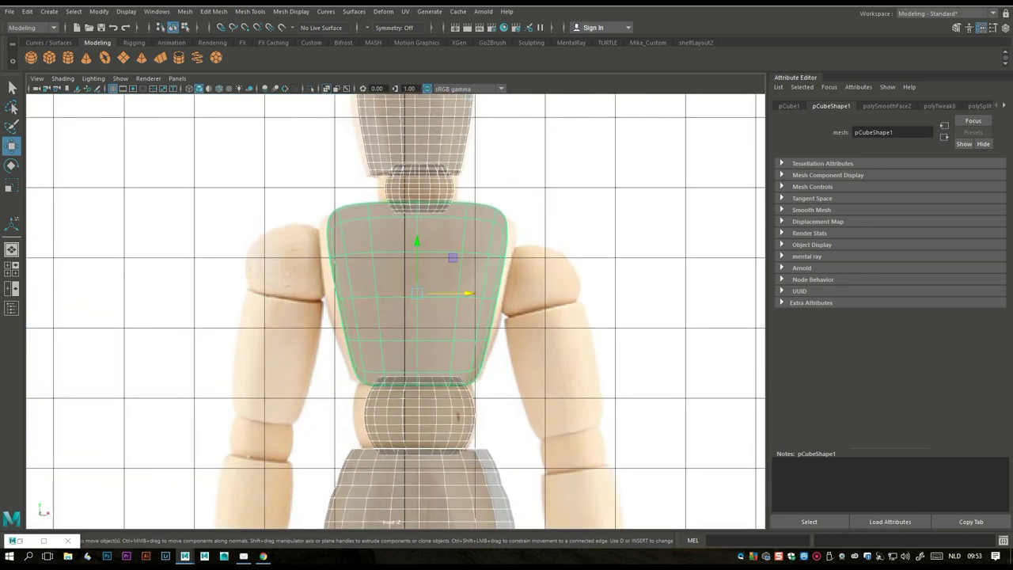
Move the torso, head and neck sphere one by one horizontally onto the grid's vertical center line
{"action": "key", "text": "1"}
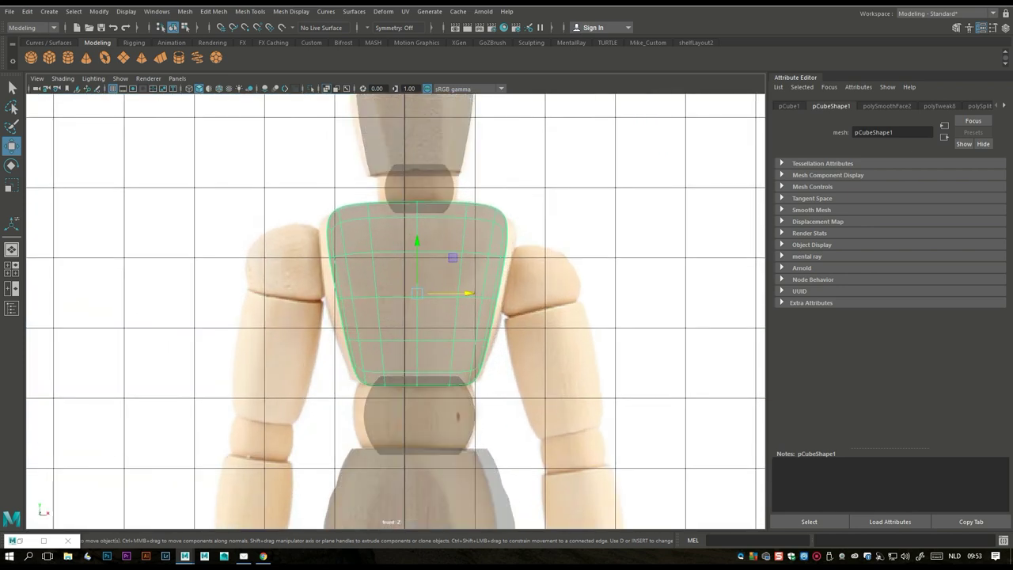
{"action": "mouse_move", "coordinate": [467, 293]}
{"action": "left_mouse_down"}
{"action": "mouse_move", "coordinate": [524, 294]}
{"action": "mouse_move", "coordinate": [455, 293]}
{"action": "left_mouse_up"}
{"action": "left_click", "coordinate": [412, 126]}
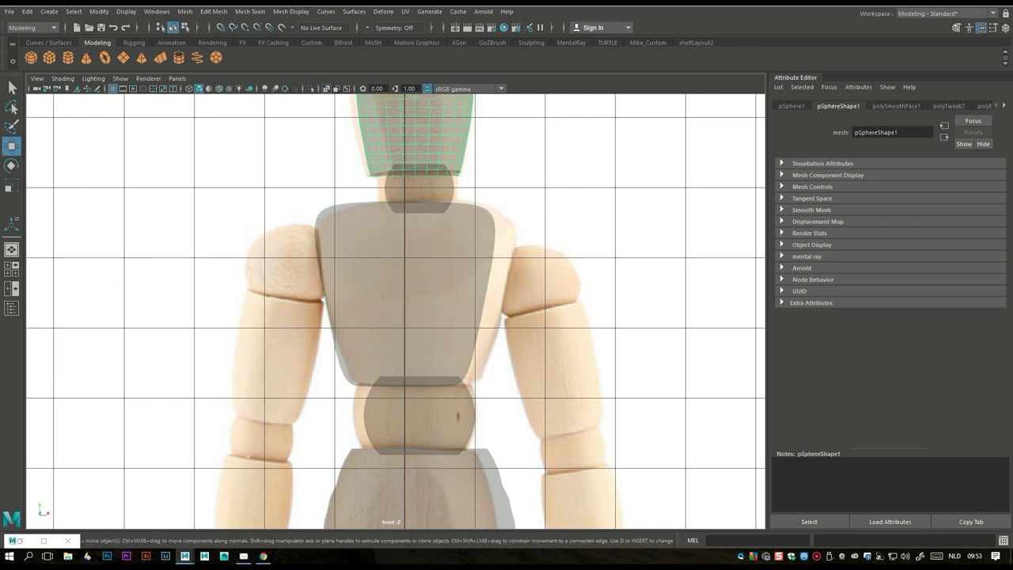
{"action": "scroll", "coordinate": [400, 309], "scroll_direction": "down", "scroll_amount": 5}
{"action": "mouse_move", "coordinate": [451, 223]}
{"action": "left_mouse_down"}
{"action": "mouse_move", "coordinate": [499, 223]}
{"action": "mouse_move", "coordinate": [447, 223]}
{"action": "left_mouse_up"}
{"action": "left_click", "coordinate": [31, 57]}
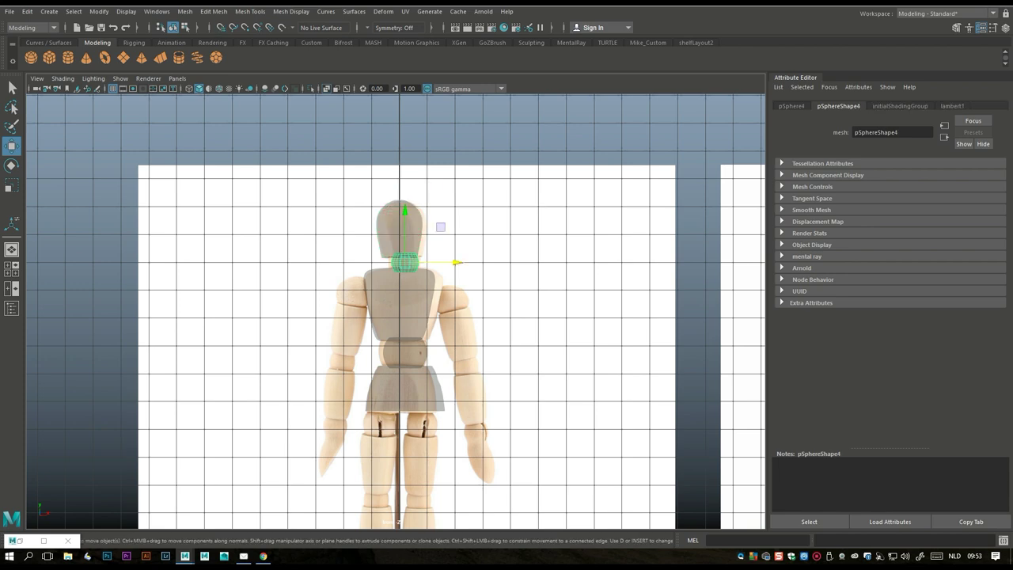
{"action": "mouse_move", "coordinate": [451, 262]}
{"action": "left_mouse_down"}
{"action": "mouse_move", "coordinate": [479, 262]}
{"action": "mouse_move", "coordinate": [451, 262]}
{"action": "left_mouse_up"}
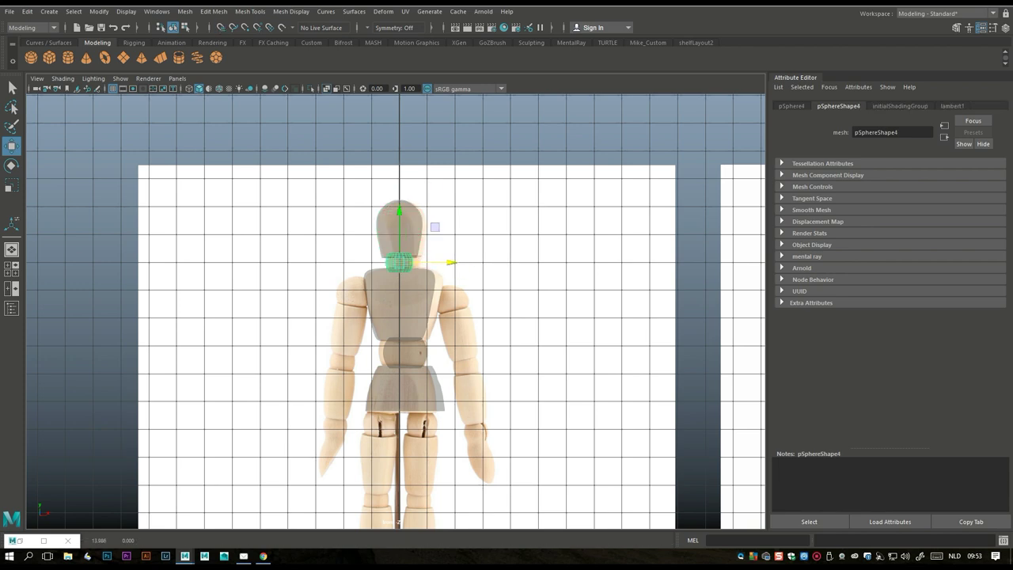
Move the waist sphere and the hips horizontally onto the grid's vertical center line
{"action": "scroll", "coordinate": [404, 349], "scroll_direction": "up", "scroll_amount": 3}
{"action": "left_click", "coordinate": [408, 368]}
{"action": "mouse_move", "coordinate": [456, 369]}
{"action": "left_mouse_down"}
{"action": "mouse_move", "coordinate": [528, 369]}
{"action": "mouse_move", "coordinate": [448, 369]}
{"action": "left_mouse_up"}
{"action": "left_click", "coordinate": [410, 423]}
{"action": "mouse_move", "coordinate": [461, 416]}
{"action": "left_mouse_down"}
{"action": "mouse_move", "coordinate": [527, 417]}
{"action": "mouse_move", "coordinate": [452, 417]}
{"action": "left_mouse_up"}
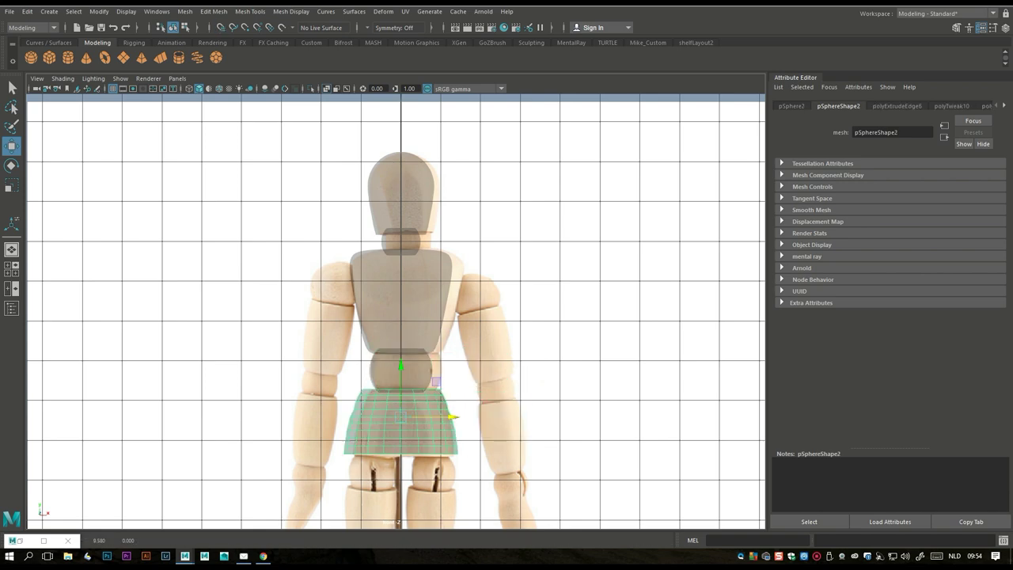
Center the pivots of the neck, head, torso, waist and hips pieces, selecting each in turn
{"action": "left_click", "coordinate": [401, 242]}
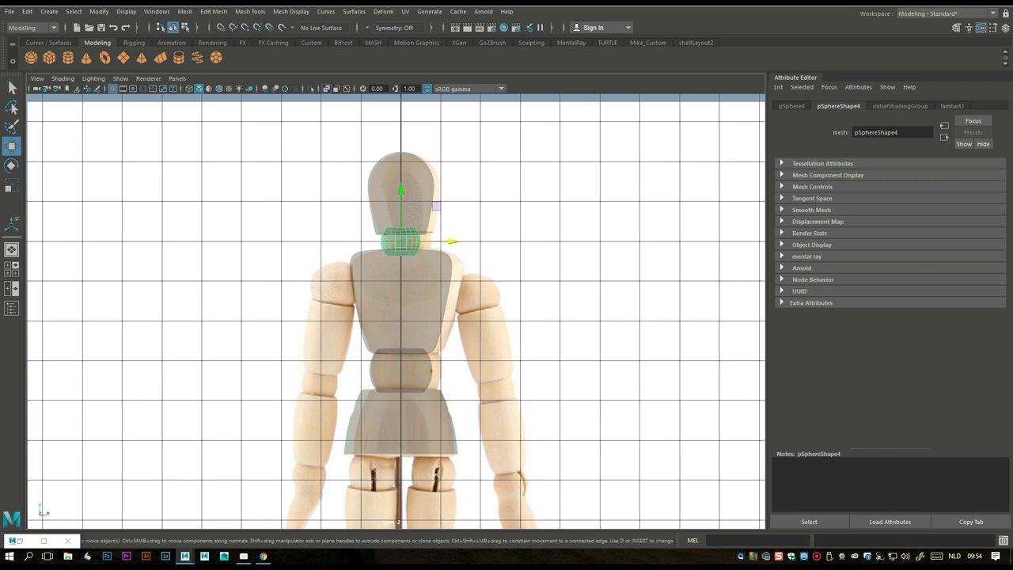
{"action": "mouse_move", "coordinate": [401, 242]}
{"action": "left_mouse_down"}
{"action": "mouse_move", "coordinate": [441, 242]}
{"action": "mouse_move", "coordinate": [401, 242]}
{"action": "left_mouse_up"}
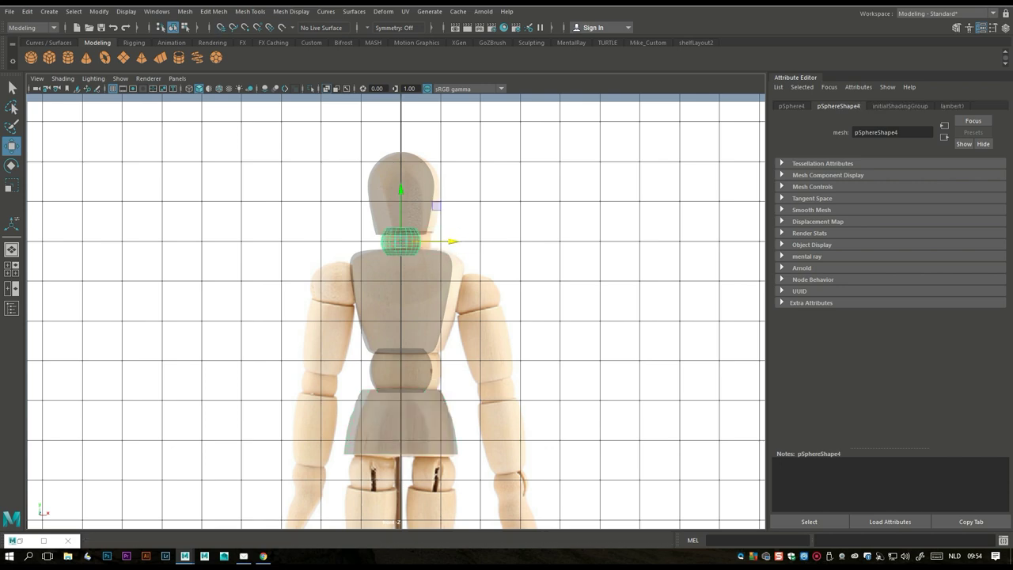
{"action": "left_click", "coordinate": [99, 11]}
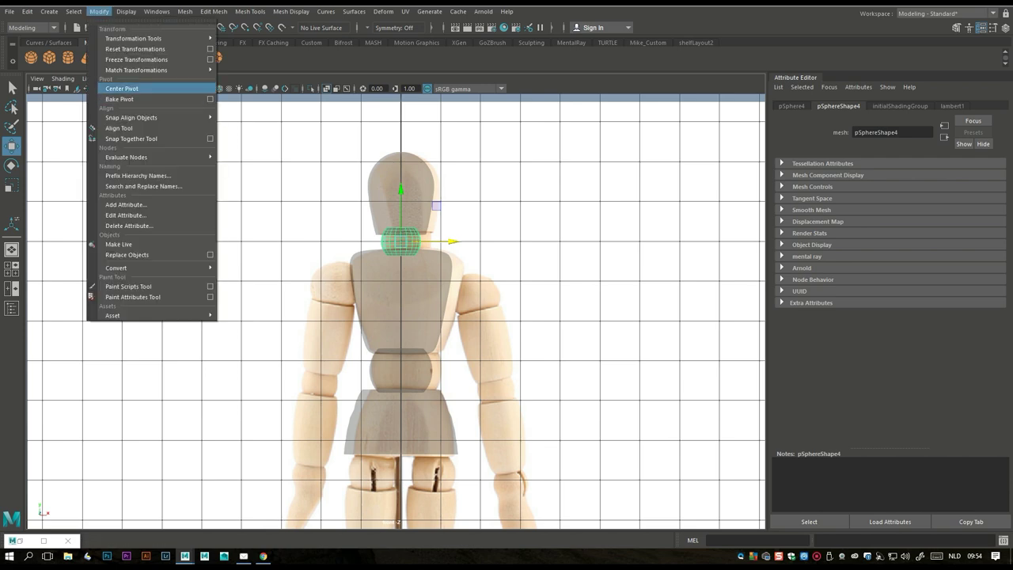
{"action": "left_click", "coordinate": [127, 86]}
{"action": "left_click", "coordinate": [401, 182]}
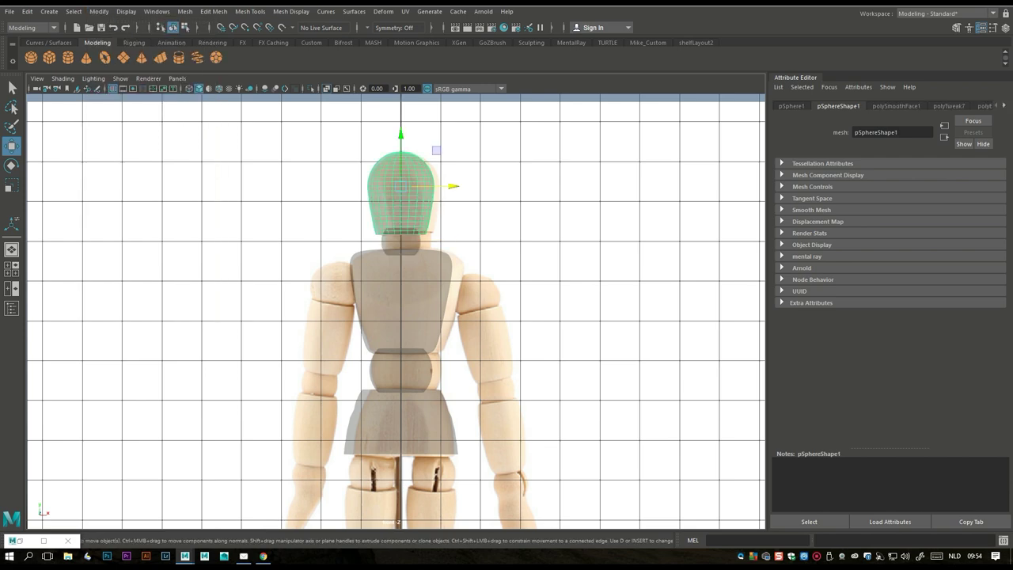
{"action": "left_click", "coordinate": [400, 301]}
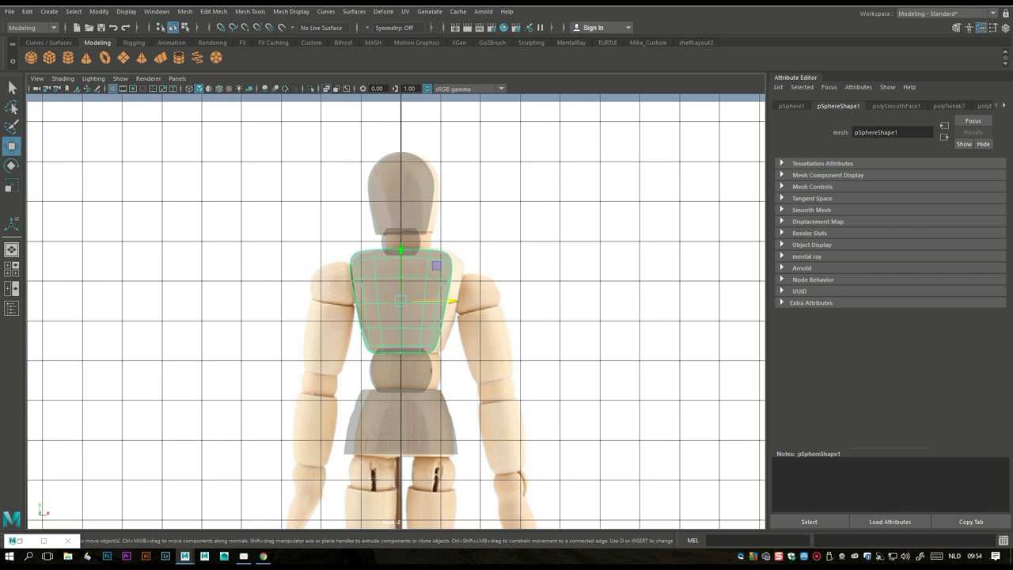
{"action": "left_click", "coordinate": [401, 371]}
{"action": "left_click", "coordinate": [400, 420]}
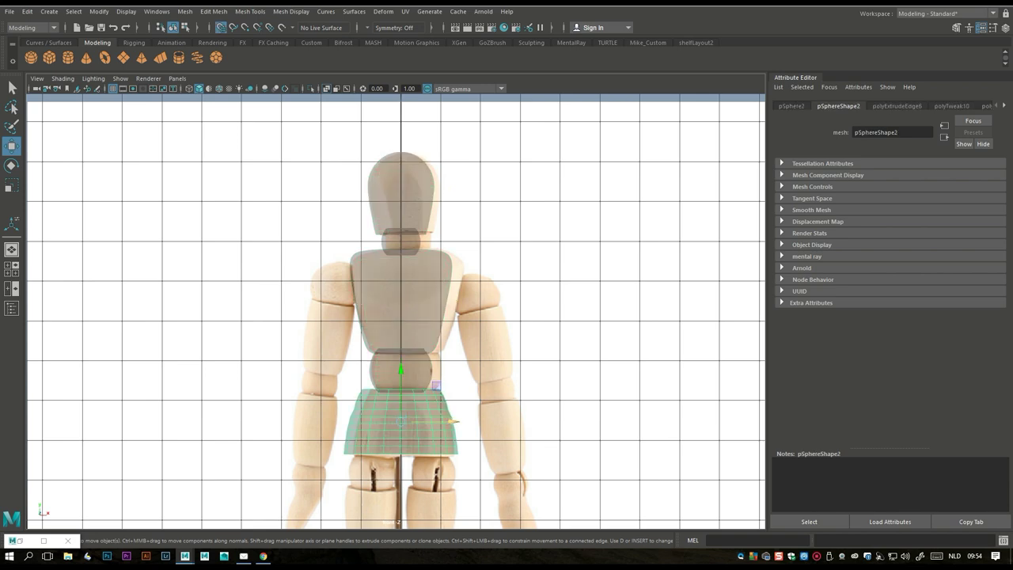
{"action": "left_click", "coordinate": [400, 370]}
{"action": "left_click_drag", "start_coordinate": [400, 370], "coordinate": [474, 370]}
{"action": "key", "text": "ctrl+z"}
Grid-snap the torso, head and neck sphere horizontally to the vertical center line
{"action": "left_click", "coordinate": [400, 300]}
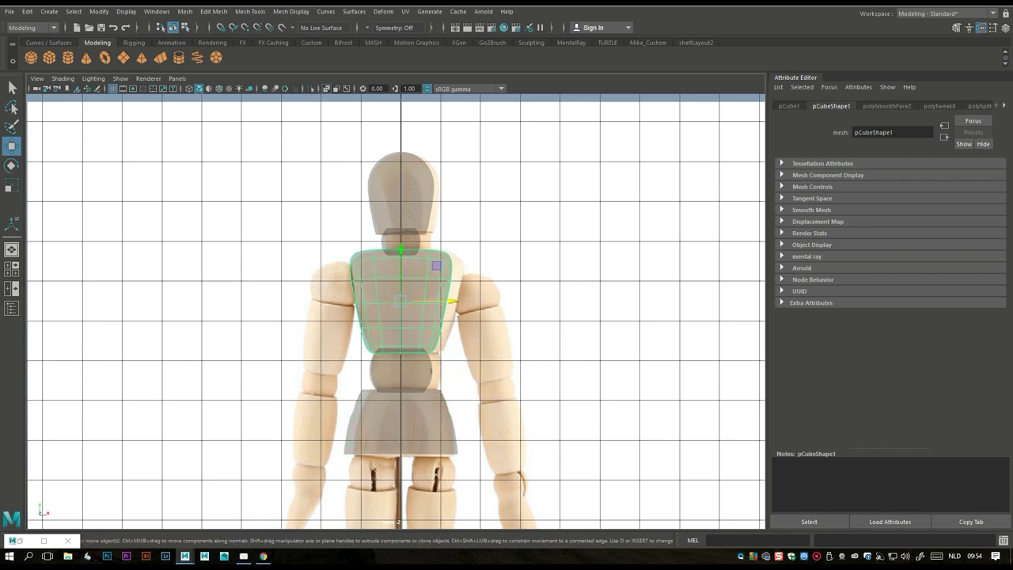
{"action": "mouse_move", "coordinate": [451, 300]}
{"action": "left_mouse_down"}
{"action": "mouse_move", "coordinate": [489, 300]}
{"action": "mouse_move", "coordinate": [451, 300]}
{"action": "left_mouse_up"}
{"action": "left_click", "coordinate": [400, 190]}
{"action": "mouse_move", "coordinate": [452, 192]}
{"action": "left_mouse_down"}
{"action": "mouse_move", "coordinate": [491, 192]}
{"action": "mouse_move", "coordinate": [453, 192]}
{"action": "left_mouse_up"}
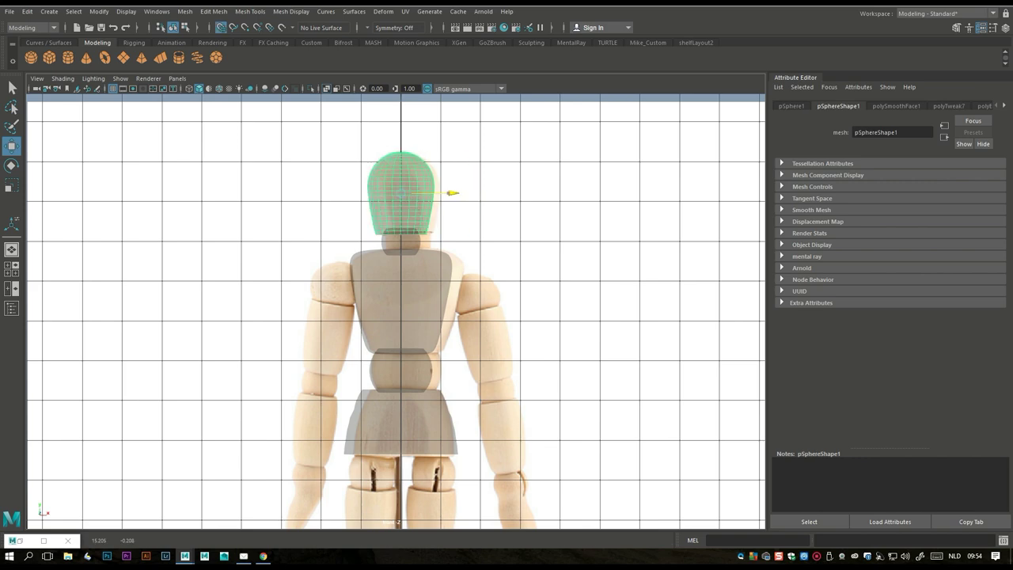
{"action": "left_click", "coordinate": [400, 241]}
{"action": "mouse_move", "coordinate": [453, 241]}
{"action": "left_mouse_down"}
{"action": "mouse_move", "coordinate": [492, 241]}
{"action": "mouse_move", "coordinate": [452, 241]}
{"action": "left_mouse_up"}
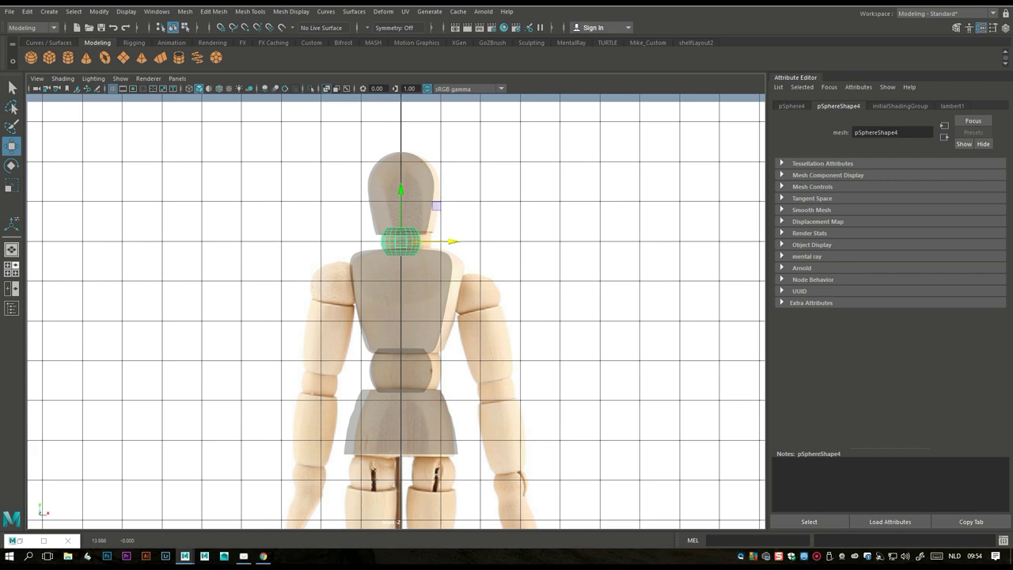
Switch from the front view back to the perspective view and select the mannequin's head
{"action": "left_click", "coordinate": [11, 269]}
{"action": "left_click", "coordinate": [11, 249]}
{"action": "scroll", "coordinate": [395, 309], "scroll_direction": "down", "scroll_amount": 3}
{"action": "left_click_drag", "start_coordinate": [396, 309], "coordinate": [316, 309], "text": "alt"}
{"action": "scroll", "coordinate": [396, 308], "scroll_direction": "up", "scroll_amount": 4}
{"action": "left_click_drag", "start_coordinate": [379, 316], "coordinate": [325, 317], "text": "alt"}
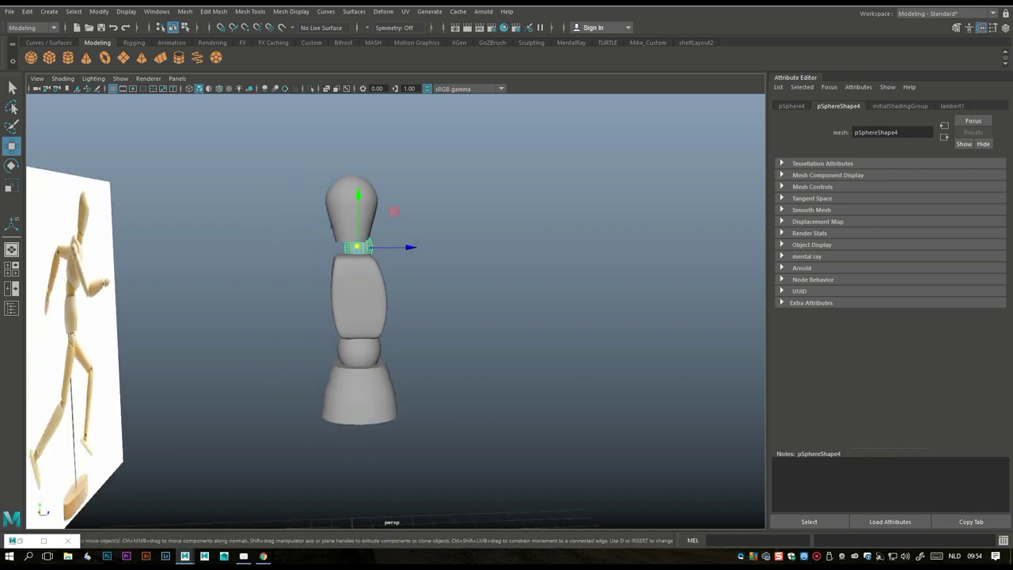
{"action": "left_click", "coordinate": [351, 205]}
{"action": "left_click_drag", "start_coordinate": [351, 237], "coordinate": [328, 255], "text": "alt"}
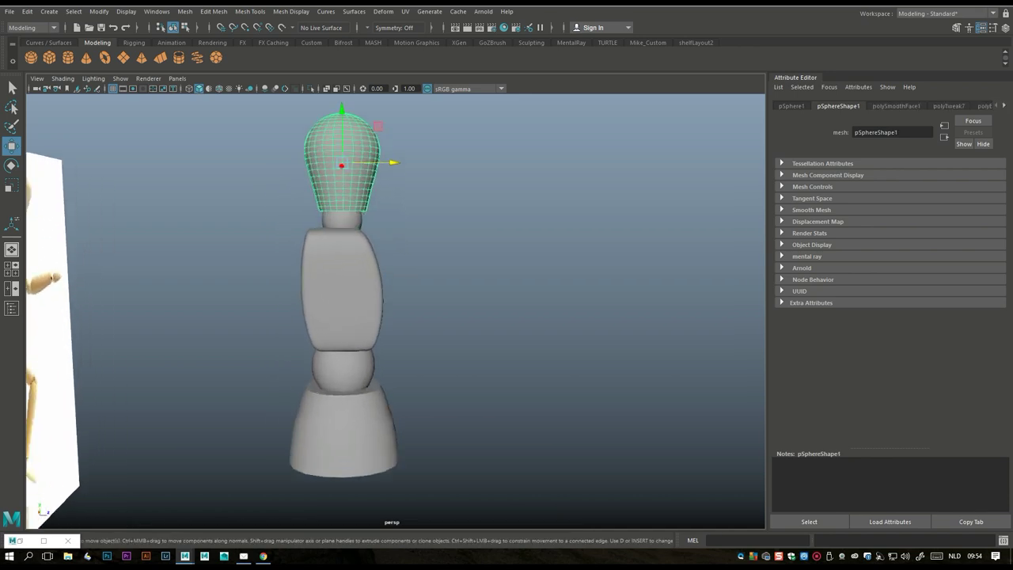
Extrude the open border edge loop at the head's base and scale it inward to form a rim around the neck
{"action": "right_click_drag", "start_coordinate": [328, 255], "coordinate": [352, 254], "text": "alt"}
{"action": "middle_click_drag", "start_coordinate": [352, 255], "coordinate": [352, 475], "text": "alt"}
{"action": "right_click_drag", "start_coordinate": [352, 475], "coordinate": [435, 475], "text": "alt"}
{"action": "middle_click_drag", "start_coordinate": [435, 475], "coordinate": [435, 348], "text": "alt"}
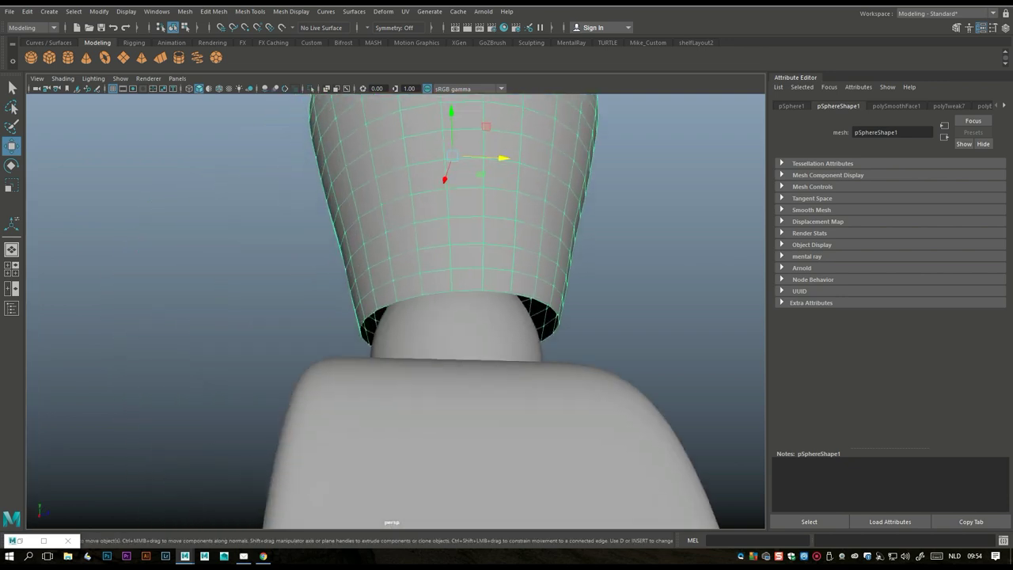
{"action": "right_click_drag", "start_coordinate": [436, 226], "coordinate": [436, 210]}
{"action": "left_click", "coordinate": [436, 295]}
{"action": "left_click", "coordinate": [456, 330]}
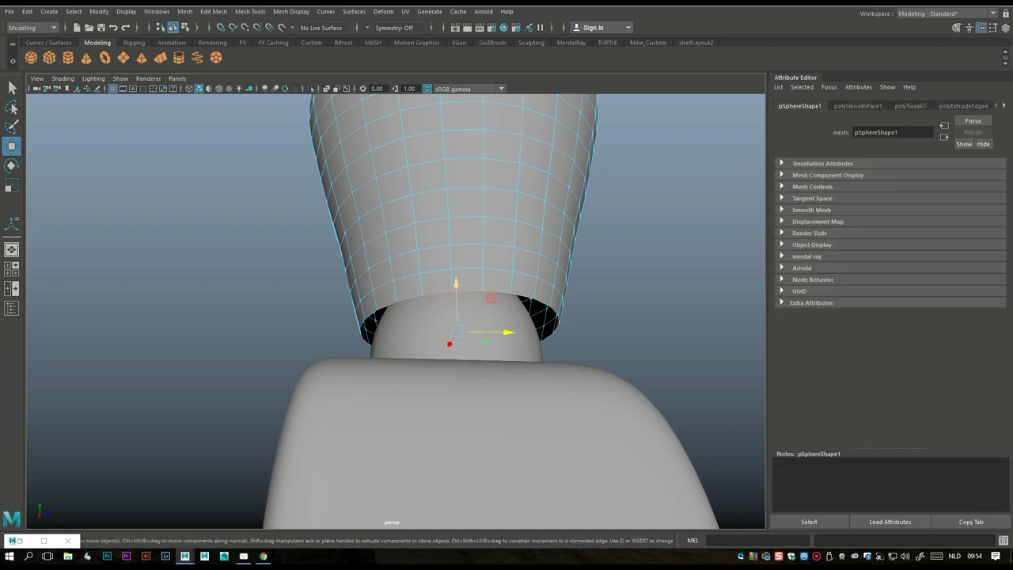
{"action": "key", "text": "ctrl+e"}
{"action": "left_click_drag", "start_coordinate": [457, 330], "coordinate": [429, 332]}
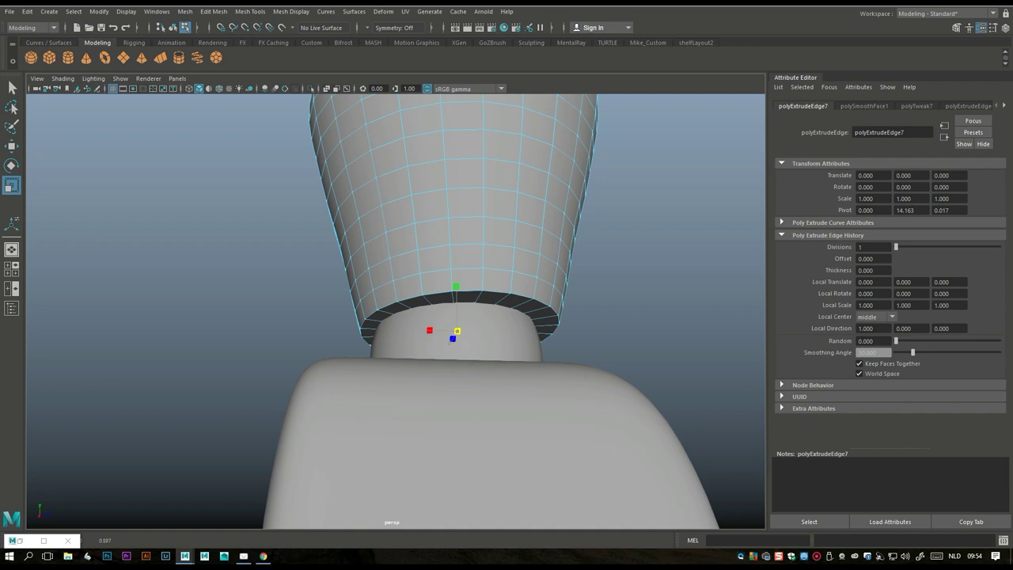
Leave edge editing on the head, return to object selection and create a new polygon sphere
{"action": "left_click", "coordinate": [197, 237]}
{"action": "scroll", "coordinate": [396, 309], "scroll_direction": "down", "scroll_amount": 5}
{"action": "left_click_drag", "start_coordinate": [396, 308], "coordinate": [372, 310], "text": "alt"}
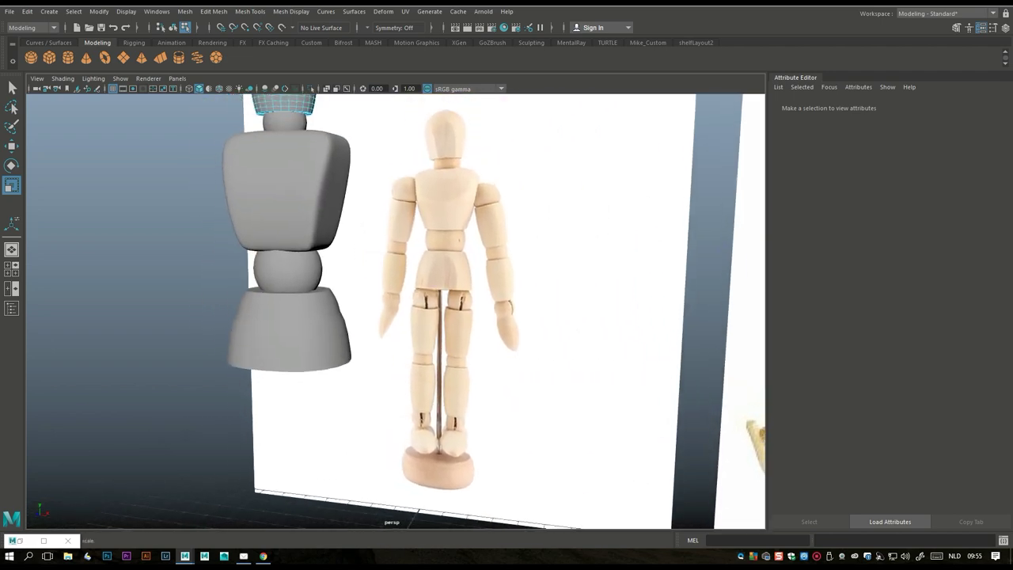
{"action": "scroll", "coordinate": [395, 308], "scroll_direction": "down", "scroll_amount": 3}
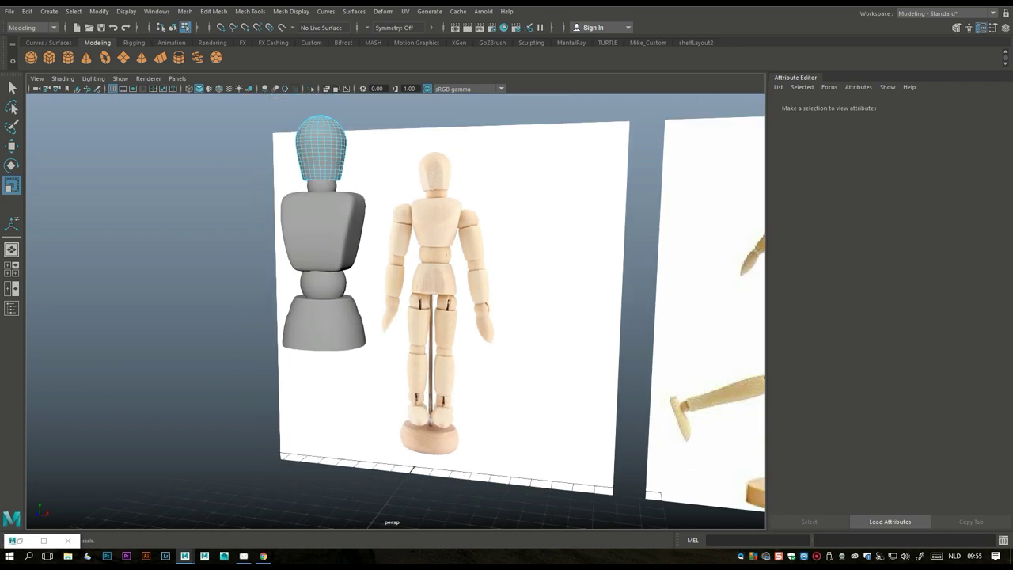
{"action": "left_click", "coordinate": [320, 146]}
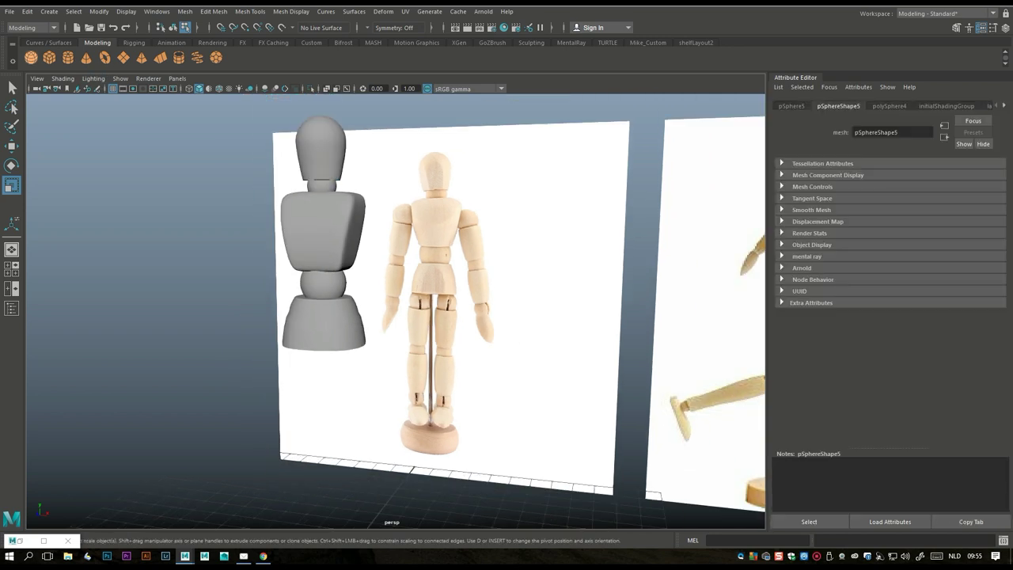
In the front view, move the new sphere to the torso's shoulder and scale it down to about 0.54 as a joint
{"action": "key", "text": "space"}
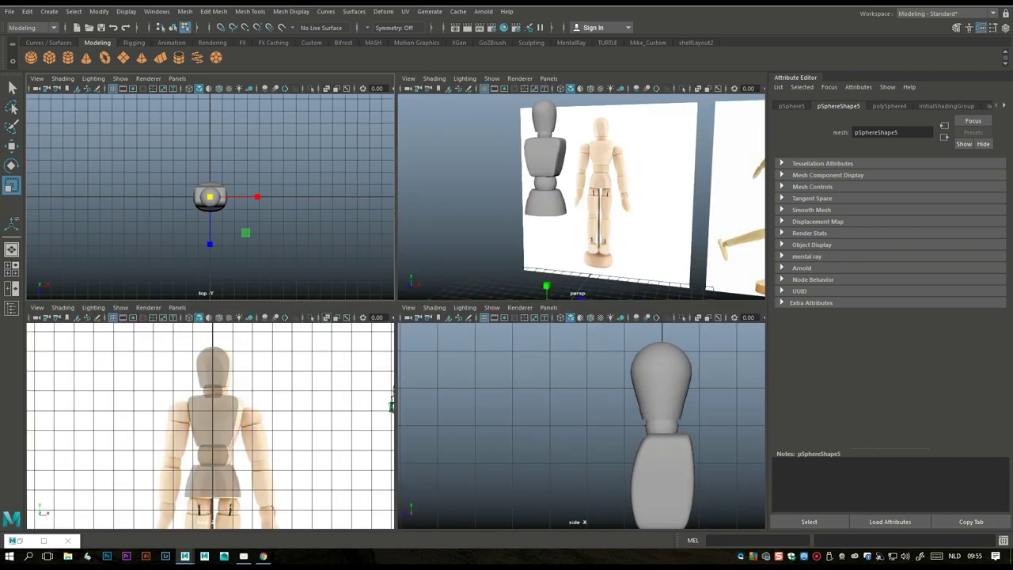
{"action": "key", "text": "space"}
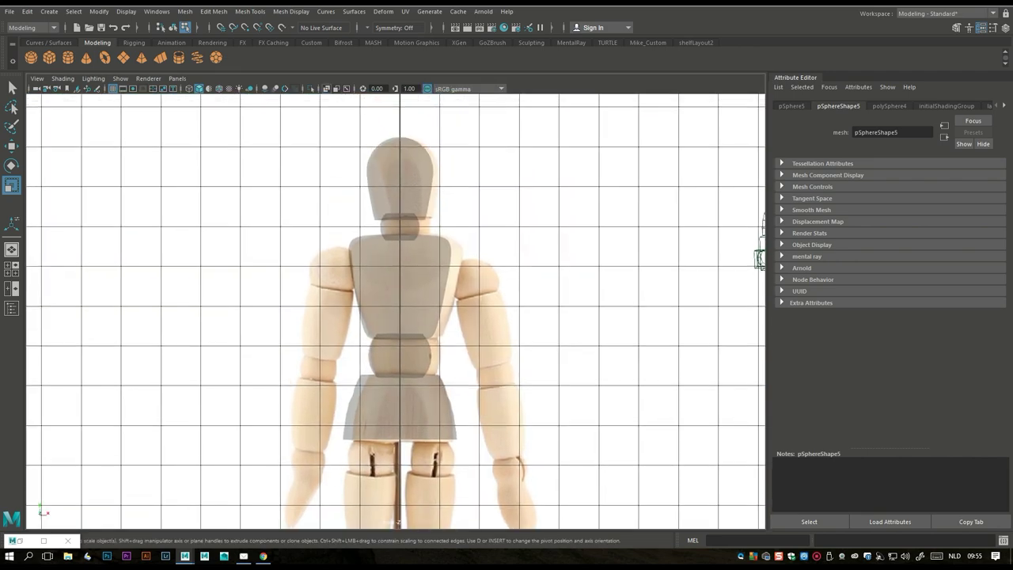
{"action": "key", "text": "w"}
{"action": "scroll", "coordinate": [397, 314], "scroll_direction": "down", "scroll_amount": 6}
{"action": "left_click_drag", "start_coordinate": [397, 479], "coordinate": [459, 271]}
{"action": "scroll", "coordinate": [396, 305], "scroll_direction": "up", "scroll_amount": 3}
{"action": "scroll", "coordinate": [398, 307], "scroll_direction": "up", "scroll_amount": 2}
{"action": "key", "text": "r"}
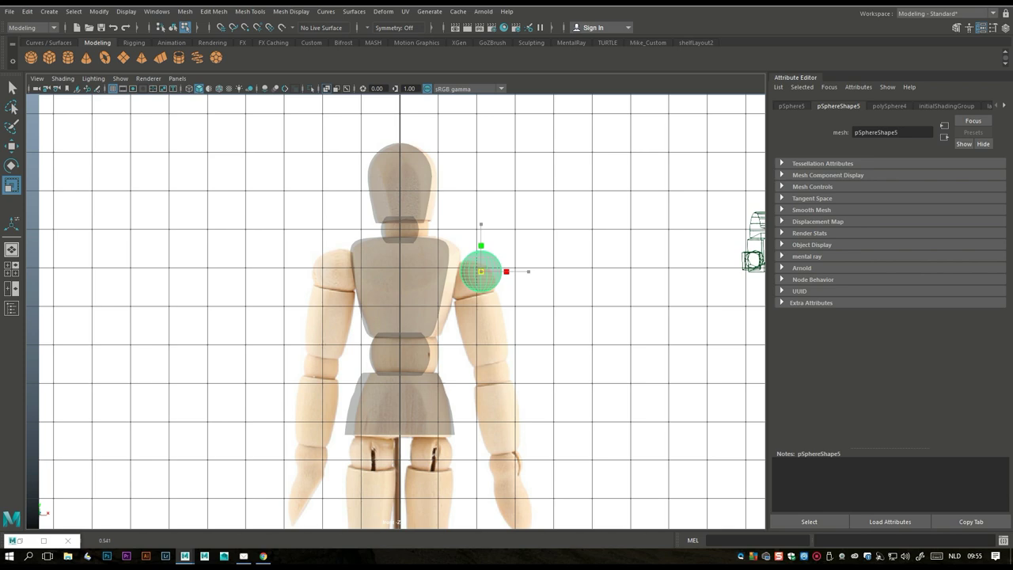
{"action": "key", "text": "e"}
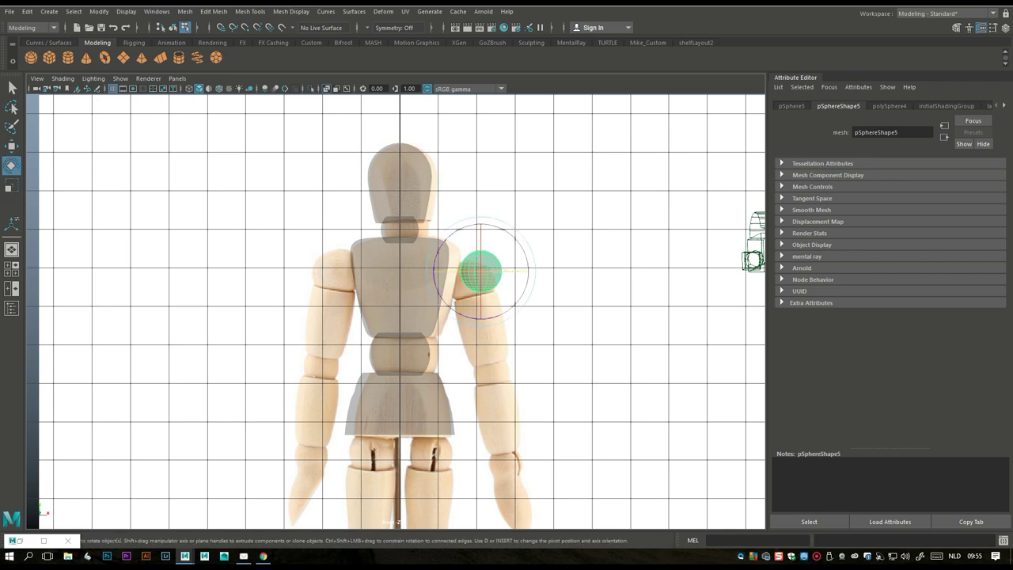
{"action": "key", "text": "w"}
{"action": "left_click_drag", "start_coordinate": [480, 272], "coordinate": [454, 267]}
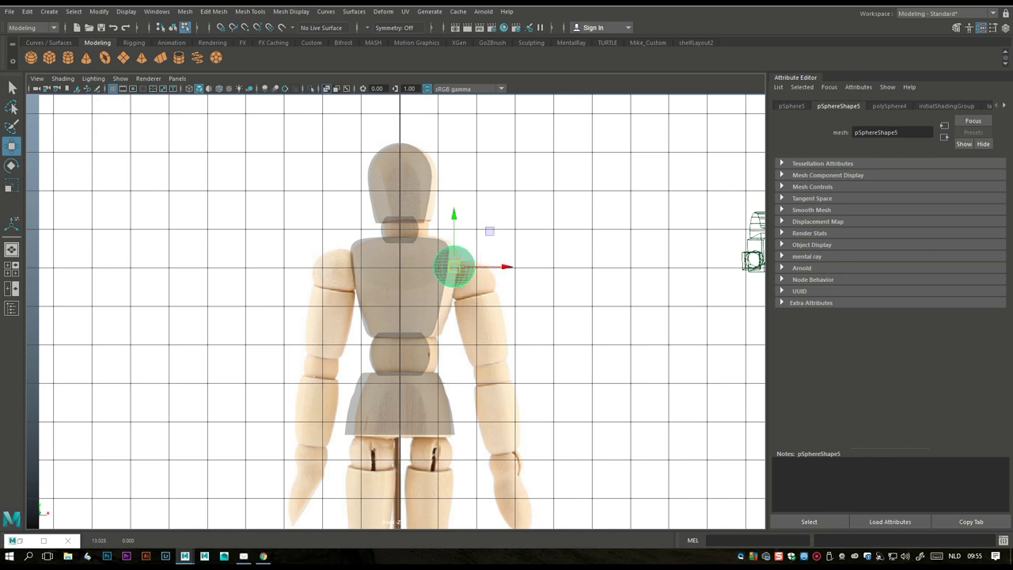
Duplicate the shoulder sphere to the elbow and again to the wrist, and scale the wrist sphere down
{"action": "key", "text": "ctrl+d"}
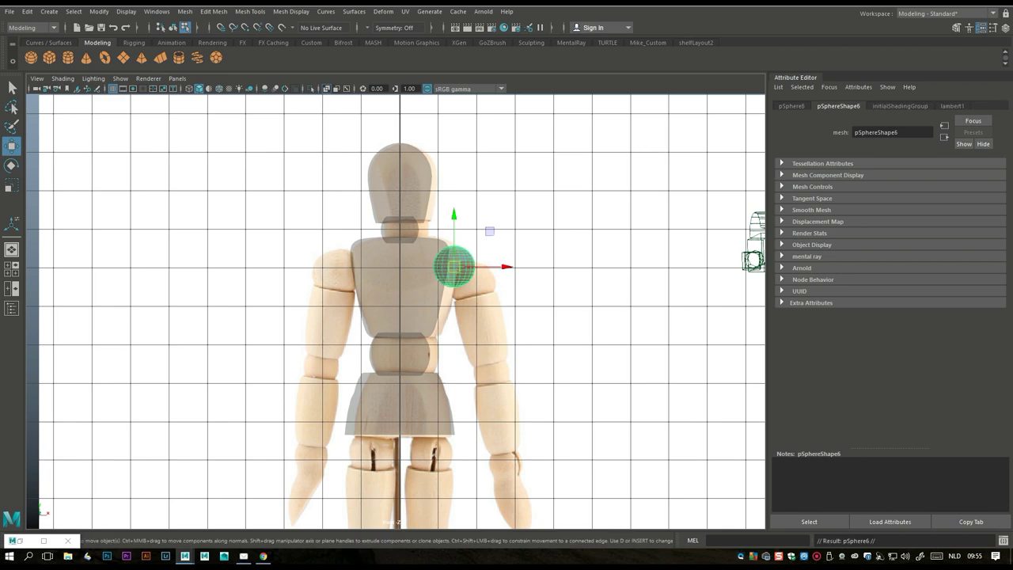
{"action": "left_click_drag", "start_coordinate": [453, 267], "coordinate": [492, 372]}
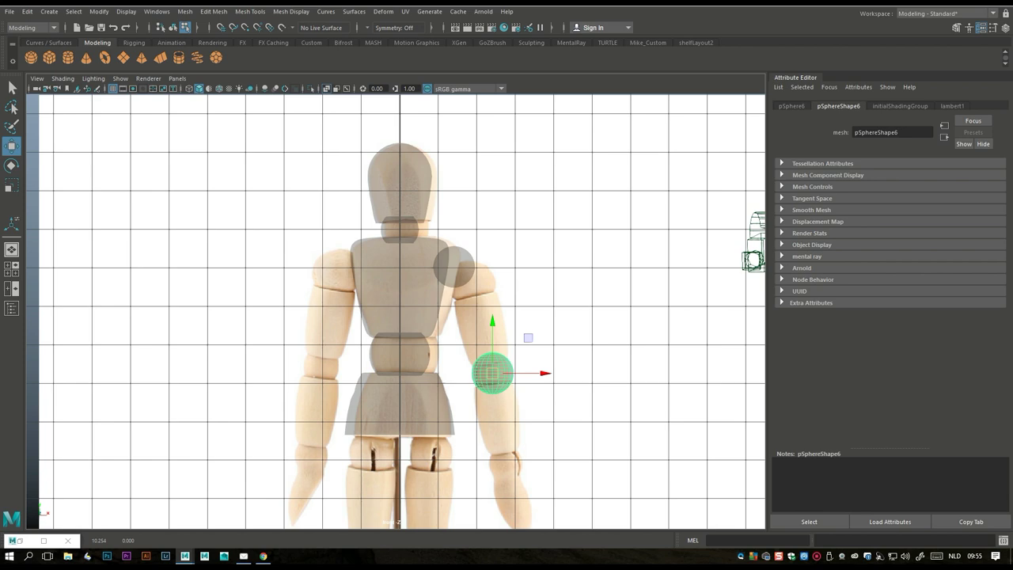
{"action": "key", "text": "ctrl+d"}
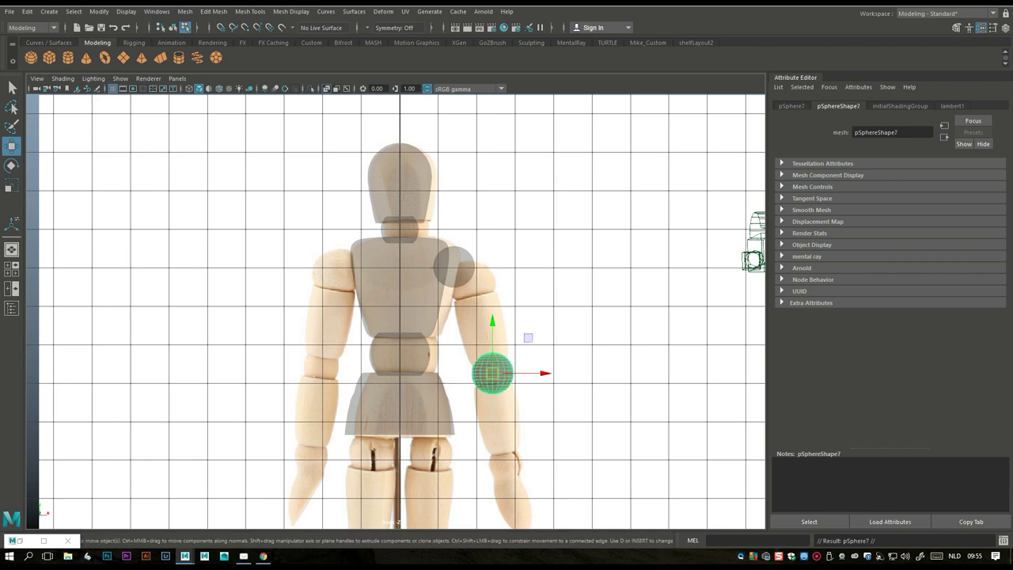
{"action": "left_click_drag", "start_coordinate": [493, 372], "coordinate": [504, 464]}
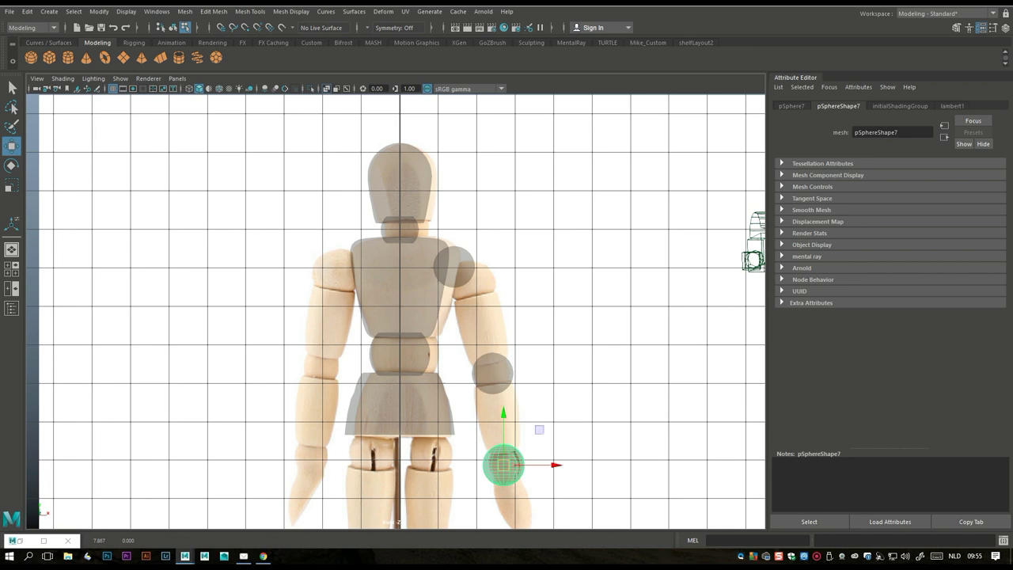
{"action": "key", "text": "r"}
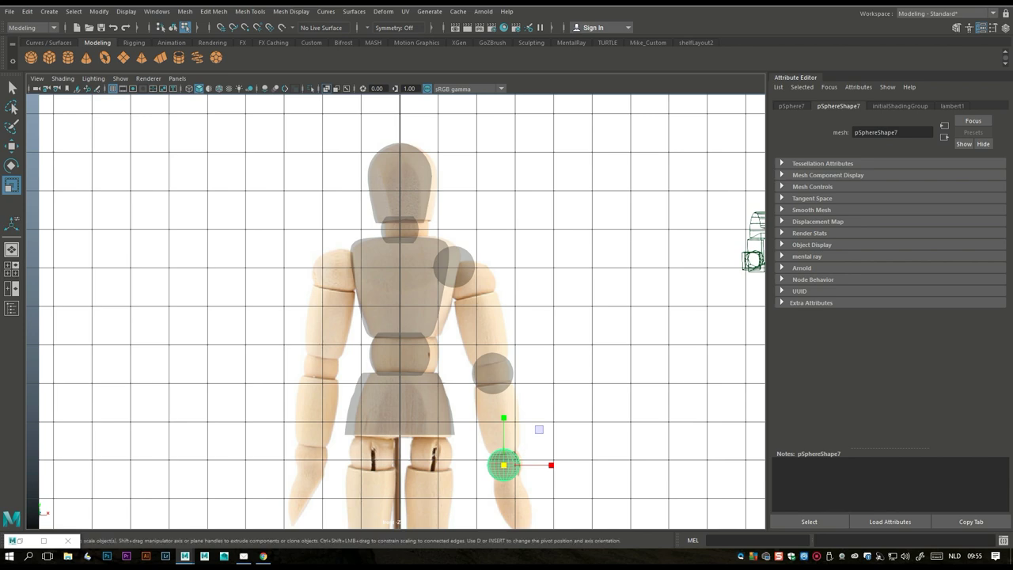
Create a polygon cylinder in the perspective view and raise it to about upper-arm height
{"action": "key", "text": "space"}
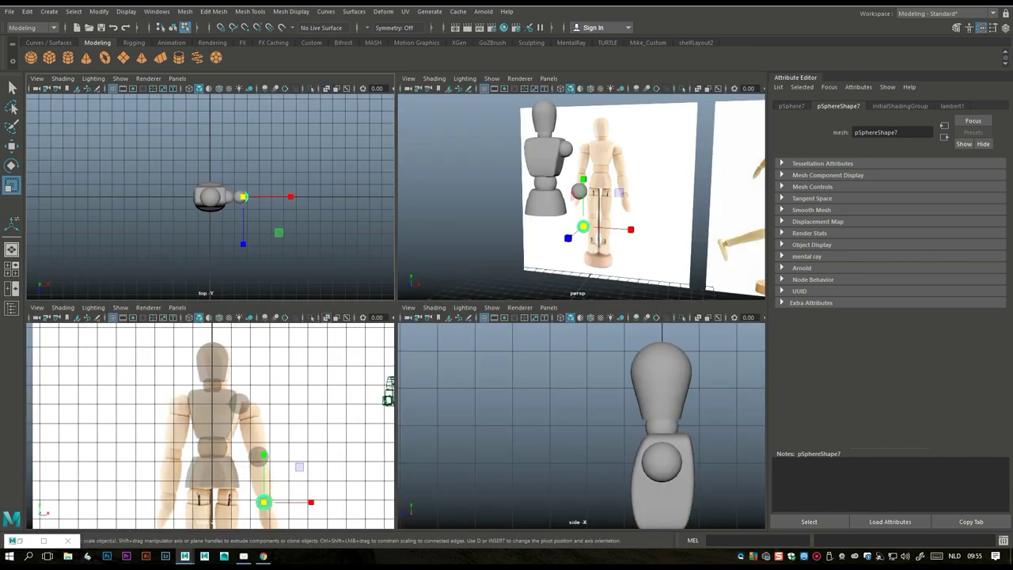
{"action": "key", "text": "space"}
{"action": "key", "text": "a"}
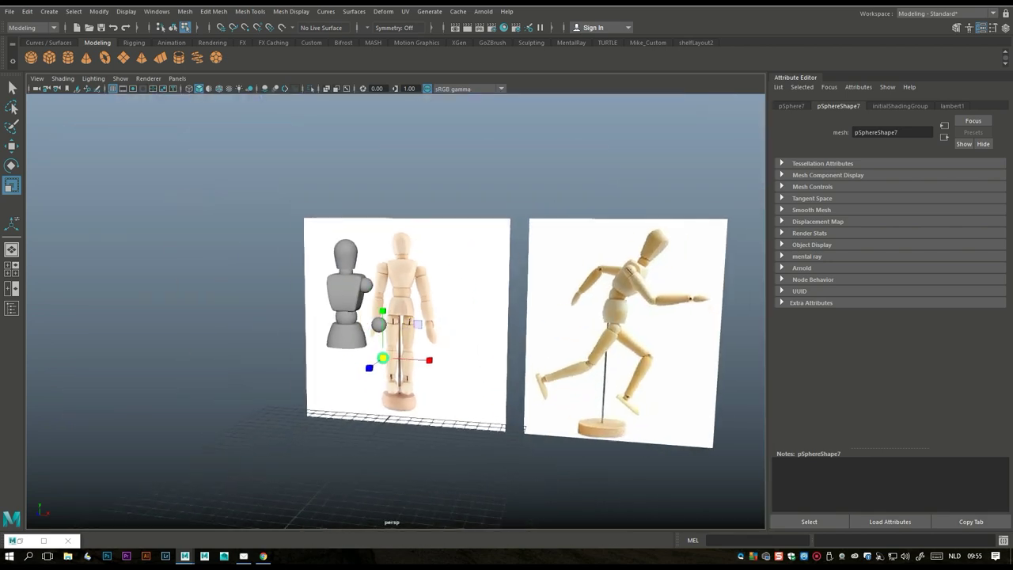
{"action": "left_click", "coordinate": [68, 57]}
{"action": "scroll", "coordinate": [395, 317], "scroll_direction": "up", "scroll_amount": 3}
{"action": "scroll", "coordinate": [396, 317], "scroll_direction": "down", "scroll_amount": 5}
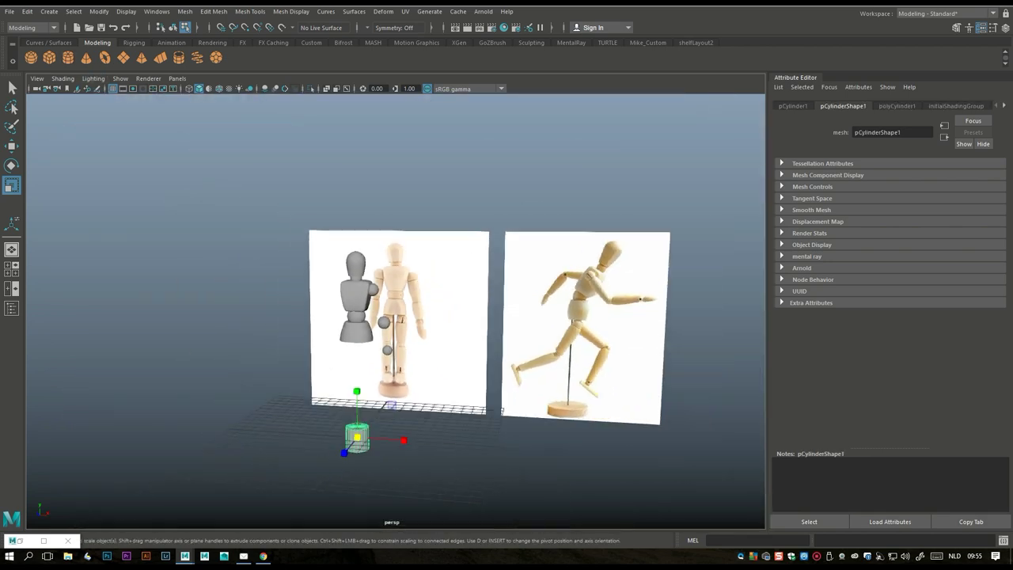
{"action": "key", "text": "w"}
{"action": "left_click_drag", "start_coordinate": [356, 395], "coordinate": [356, 255]}
In the front view, place the cylinder between the shoulder and elbow spheres and rotate it about 21 degrees to match the arm's slant
{"action": "key", "text": "space"}
{"action": "key", "text": "space"}
{"action": "left_click_drag", "start_coordinate": [431, 301], "coordinate": [466, 301]}
{"action": "key", "text": "r"}
{"action": "key", "text": "e"}
{"action": "left_click_drag", "start_coordinate": [546, 284], "coordinate": [530, 258]}
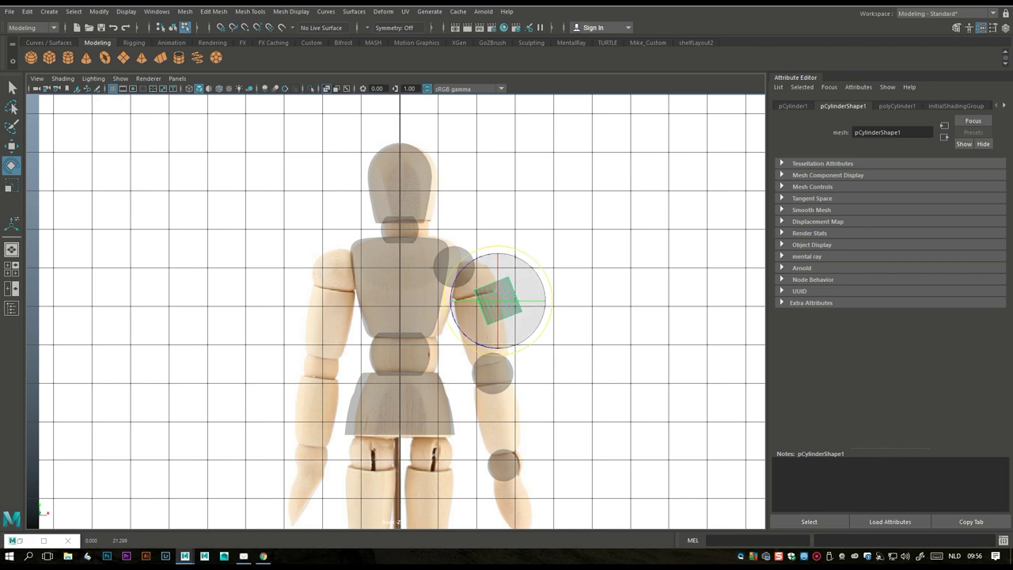
{"action": "key", "text": "w"}
{"action": "left_click_drag", "start_coordinate": [498, 300], "coordinate": [479, 318]}
Move the cylinder's end vertices so the upper arm spans from the shoulder sphere to the elbow sphere
{"action": "scroll", "coordinate": [479, 317], "scroll_direction": "up", "scroll_amount": 5}
{"action": "right_click_drag", "start_coordinate": [542, 238], "coordinate": [543, 237]}
{"action": "left_click_drag", "start_coordinate": [529, 288], "coordinate": [507, 258]}
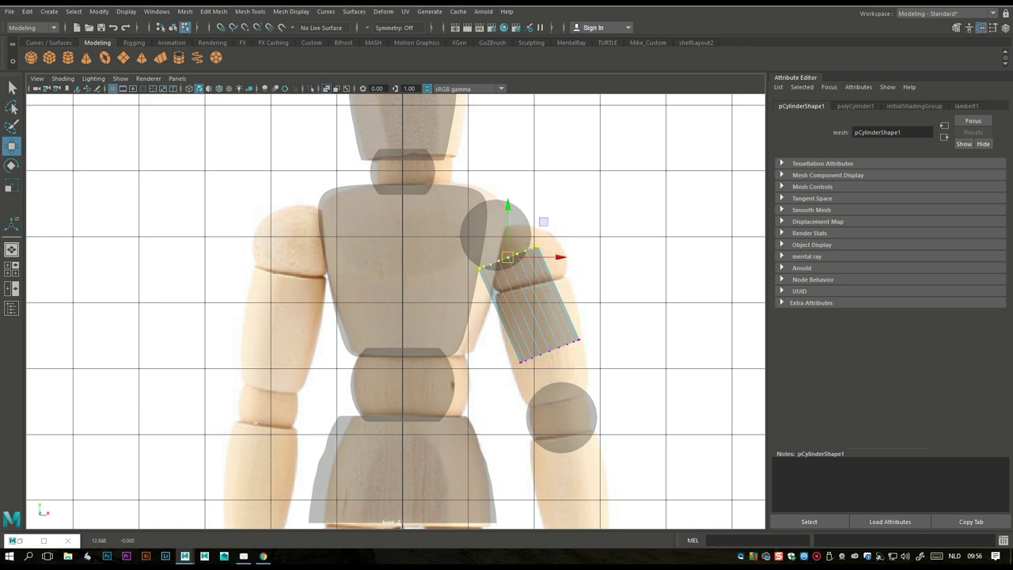
{"action": "left_click_drag", "start_coordinate": [511, 373], "coordinate": [558, 401]}
{"action": "key", "text": "w"}
{"action": "double_click", "coordinate": [506, 256]}
{"action": "left_click_drag", "start_coordinate": [501, 256], "coordinate": [502, 250]}
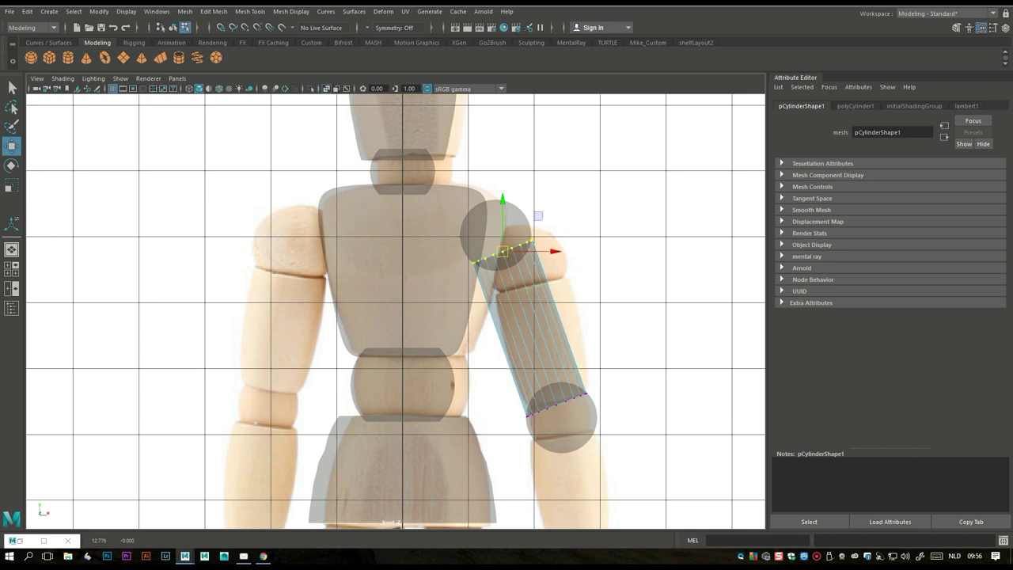
Scale the vertices of the upper-arm cylinder's elbow end slightly inward to taper it
{"action": "double_click", "coordinate": [556, 404]}
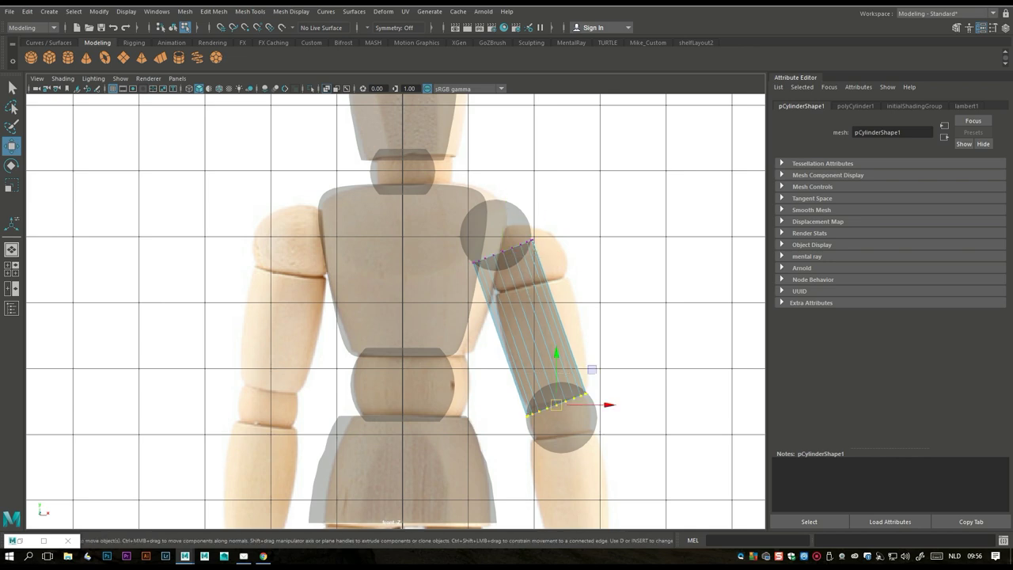
{"action": "key", "text": "r"}
{"action": "mouse_move", "coordinate": [556, 404]}
{"action": "left_mouse_down"}
{"action": "mouse_move", "coordinate": [543, 404]}
{"action": "mouse_move", "coordinate": [554, 405]}
{"action": "left_mouse_up"}
{"action": "key", "text": "w"}
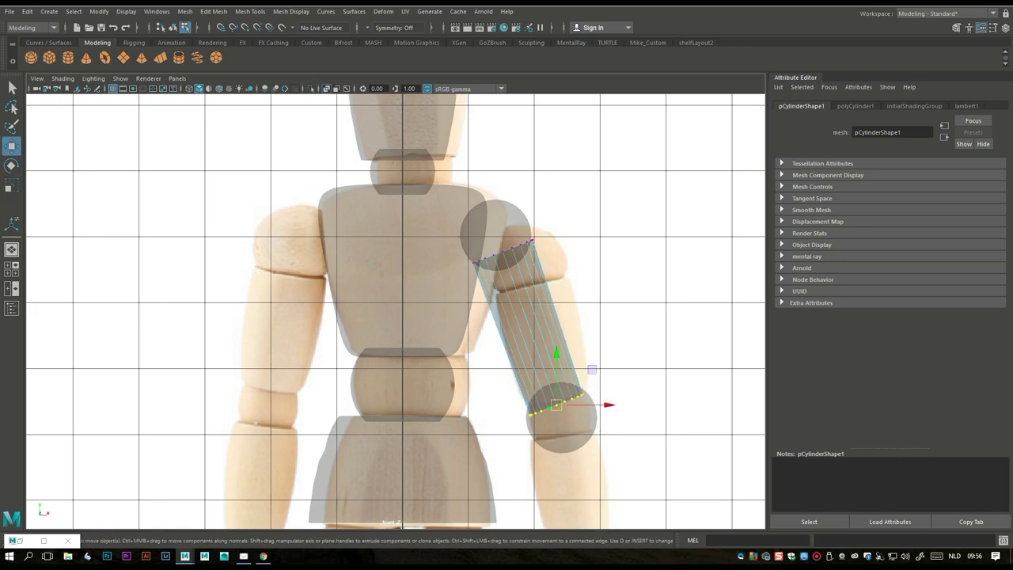
Return to object mode and scale the elbow sphere down to fit the end of the upper arm
{"action": "right_click_drag", "start_coordinate": [562, 417], "coordinate": [538, 417]}
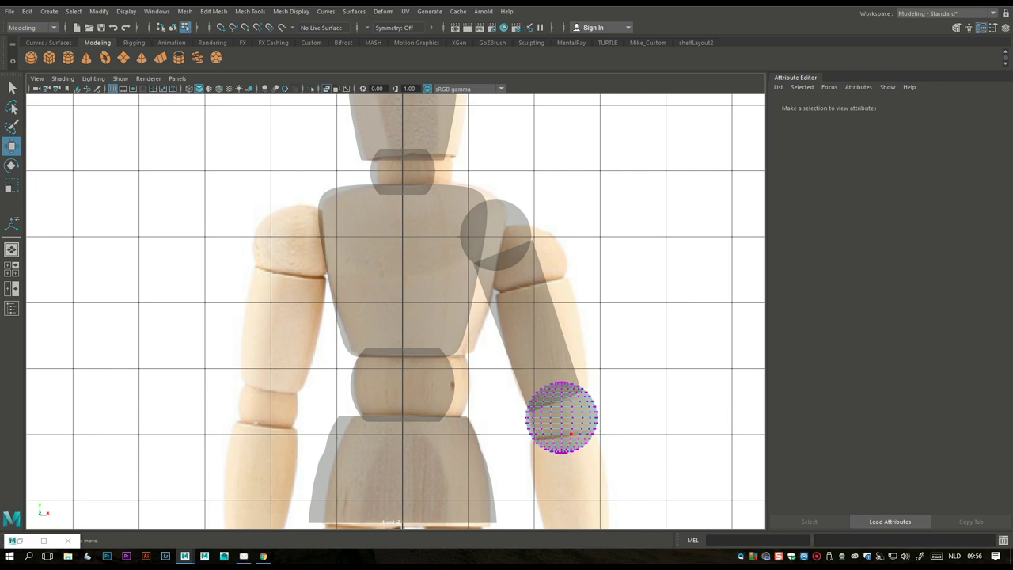
{"action": "right_click_drag", "start_coordinate": [563, 241], "coordinate": [625, 223]}
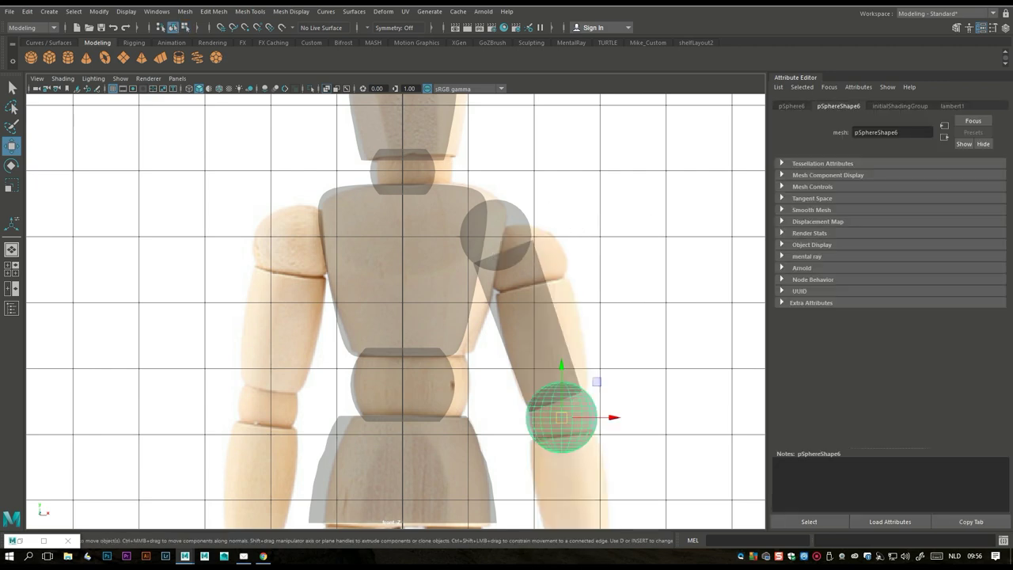
{"action": "key", "text": "r"}
{"action": "left_click_drag", "start_coordinate": [561, 417], "coordinate": [548, 417]}
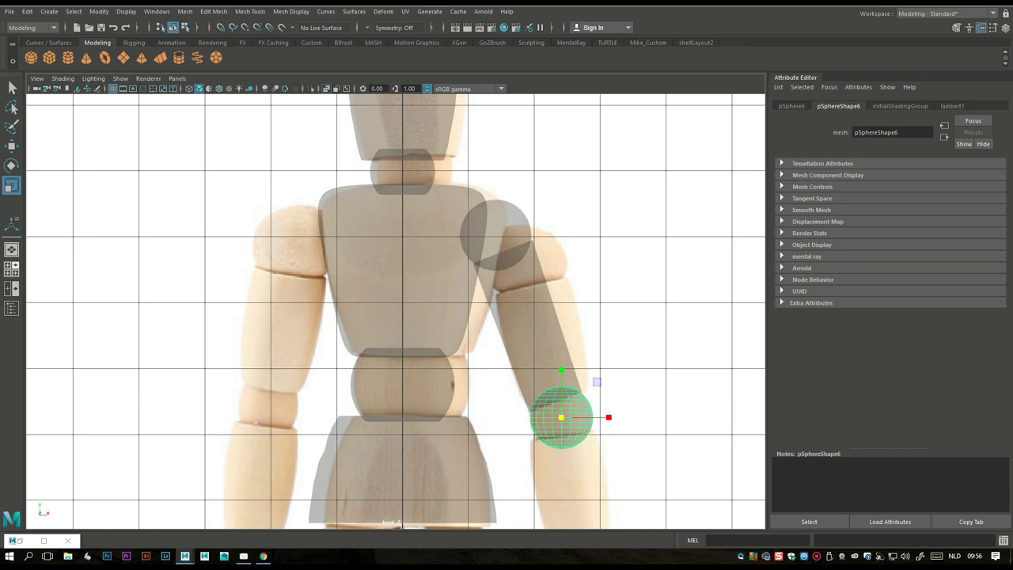
Insert multiple evenly spaced edge loops along the upper-arm cylinder with the Insert Edge Loop tool, adjusting its number of edge loops
{"action": "left_click", "coordinate": [11, 269]}
{"action": "key", "text": "space"}
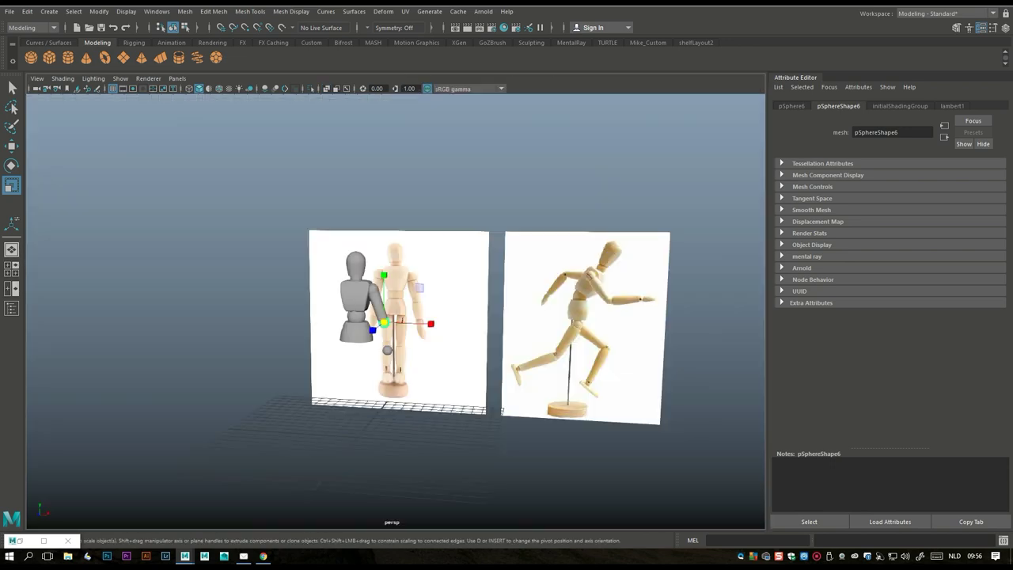
{"action": "scroll", "coordinate": [395, 308], "scroll_direction": "up", "scroll_amount": 5}
{"action": "left_click_drag", "start_coordinate": [395, 309], "coordinate": [578, 309], "text": "alt"}
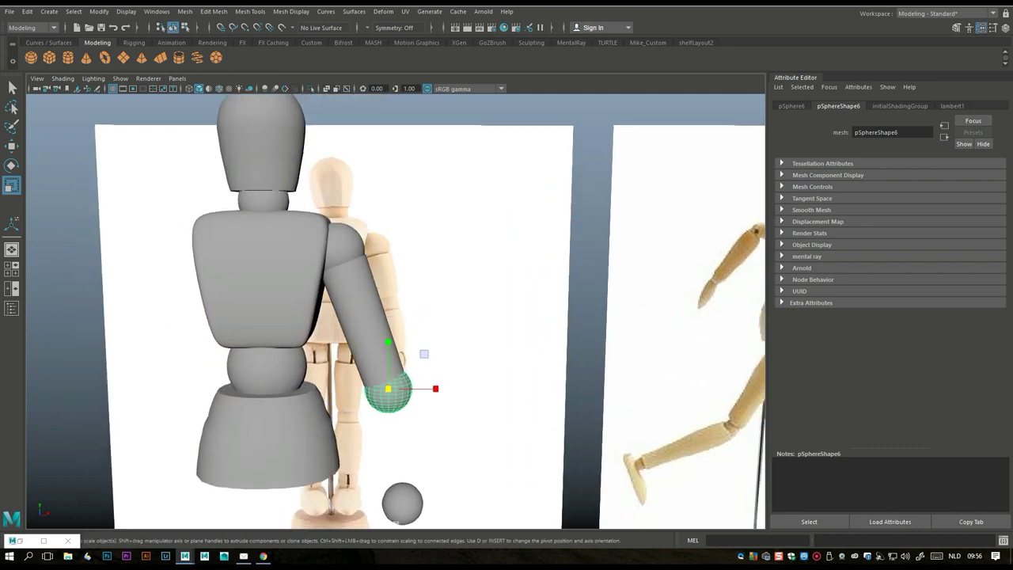
{"action": "left_click", "coordinate": [360, 316]}
{"action": "left_click", "coordinate": [249, 11]}
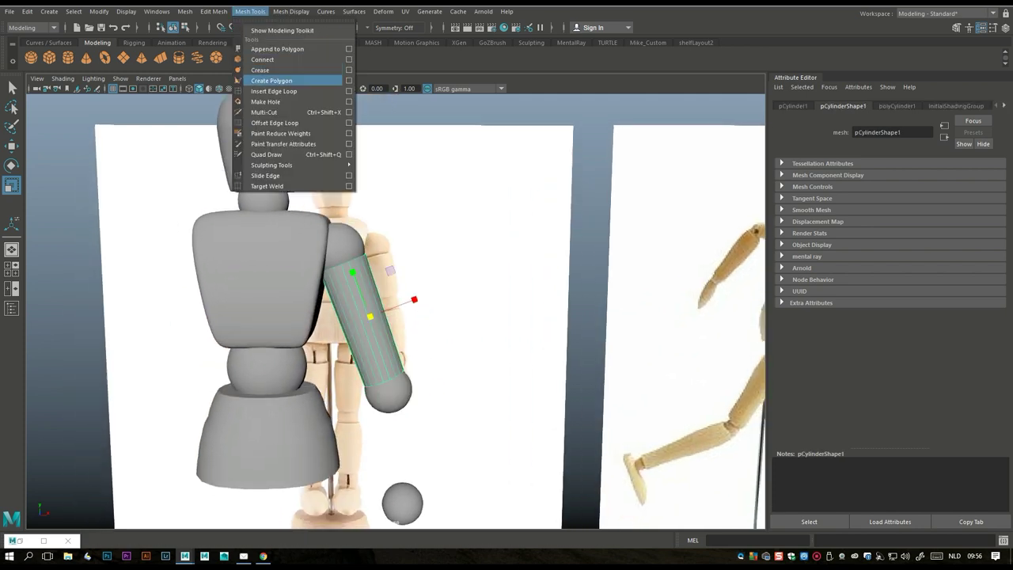
{"action": "left_click", "coordinate": [274, 91]}
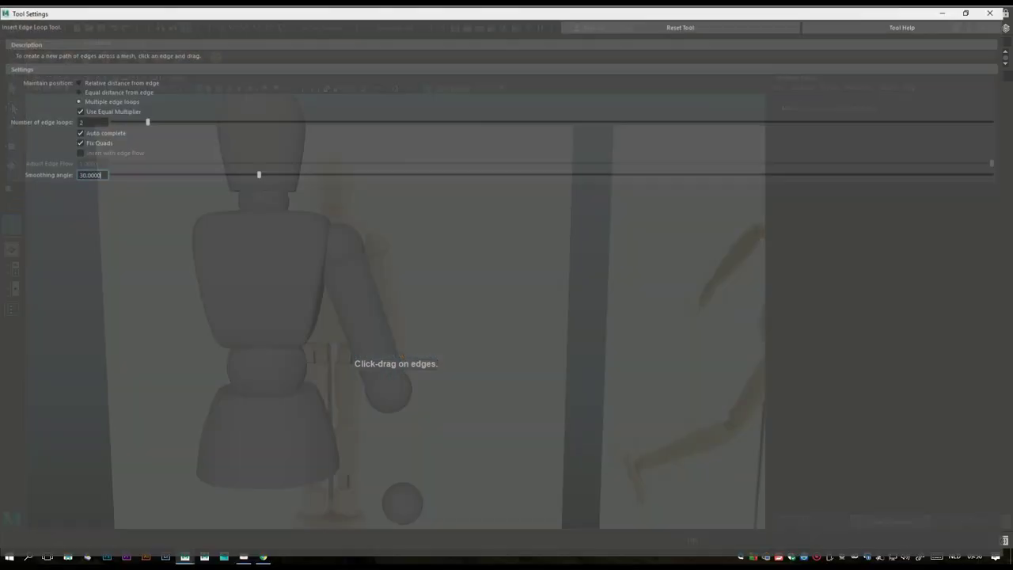
{"action": "double_click", "coordinate": [12, 224]}
{"action": "left_click", "coordinate": [80, 79]}
{"action": "left_click", "coordinate": [80, 89]}
{"action": "left_click", "coordinate": [91, 109]}
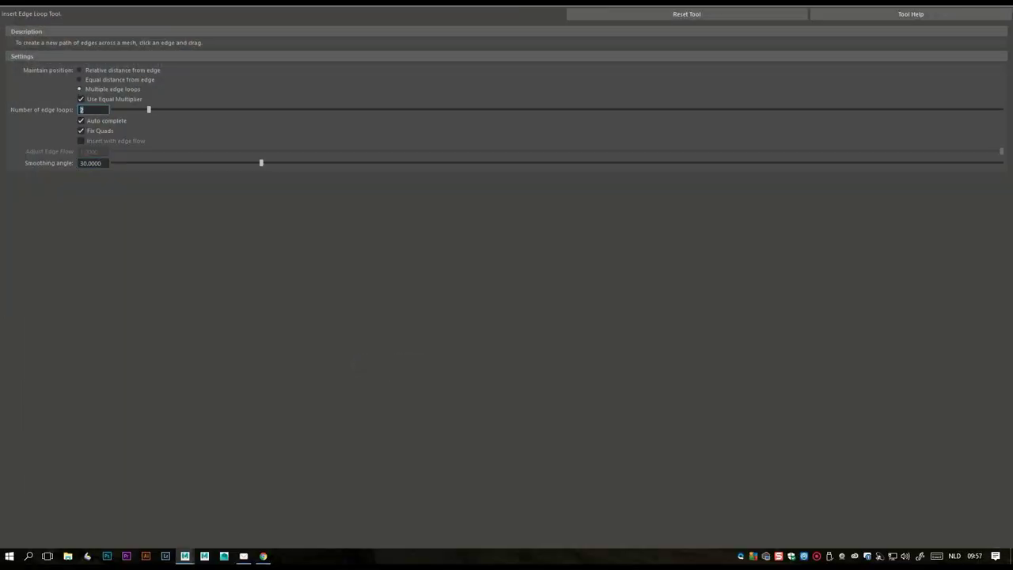
{"action": "left_click", "coordinate": [1004, 2]}
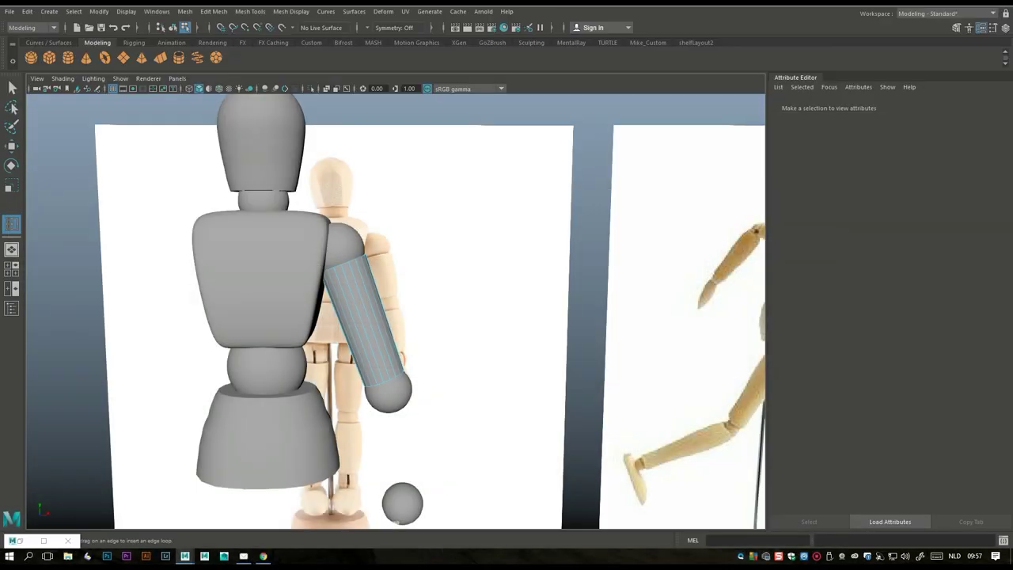
{"action": "left_click", "coordinate": [365, 276]}
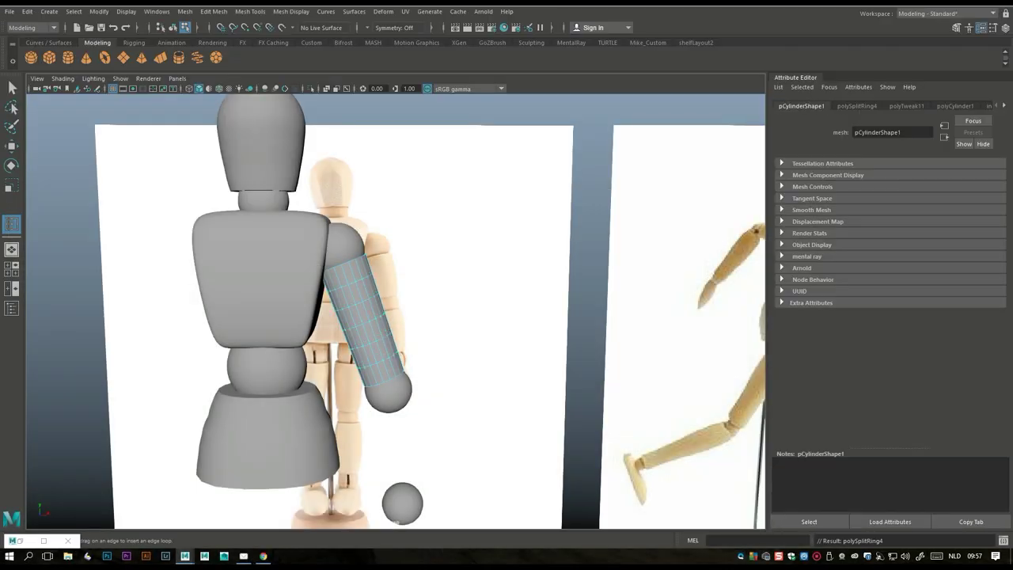
Select the upper-arm cylinder's edge loops one after another and scale them to give the arm a rounded profile
{"action": "key", "text": "q"}
{"action": "right_click_drag", "start_coordinate": [358, 278], "coordinate": [358, 210]}
{"action": "left_click", "coordinate": [345, 262]}
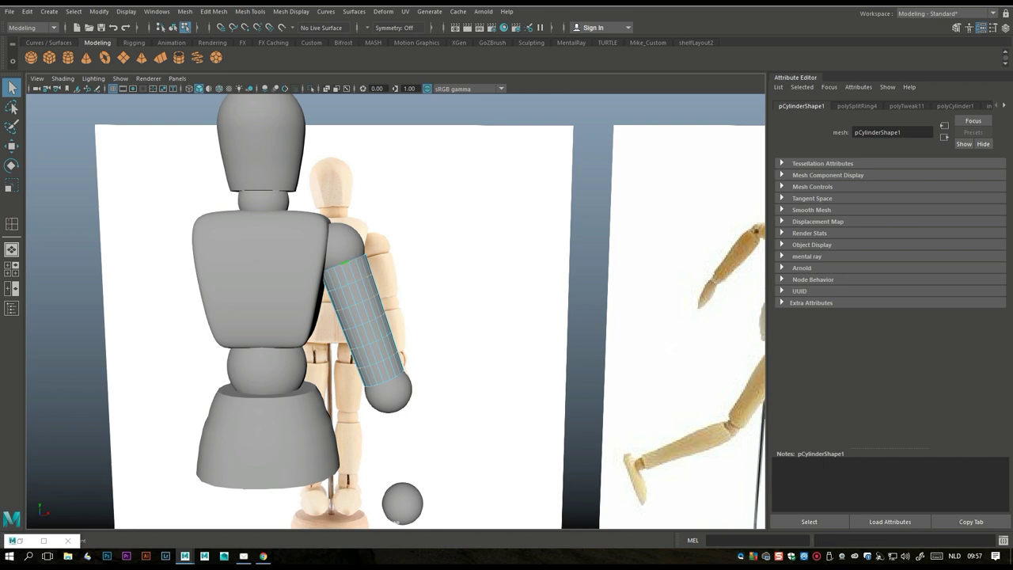
{"action": "key", "text": "r"}
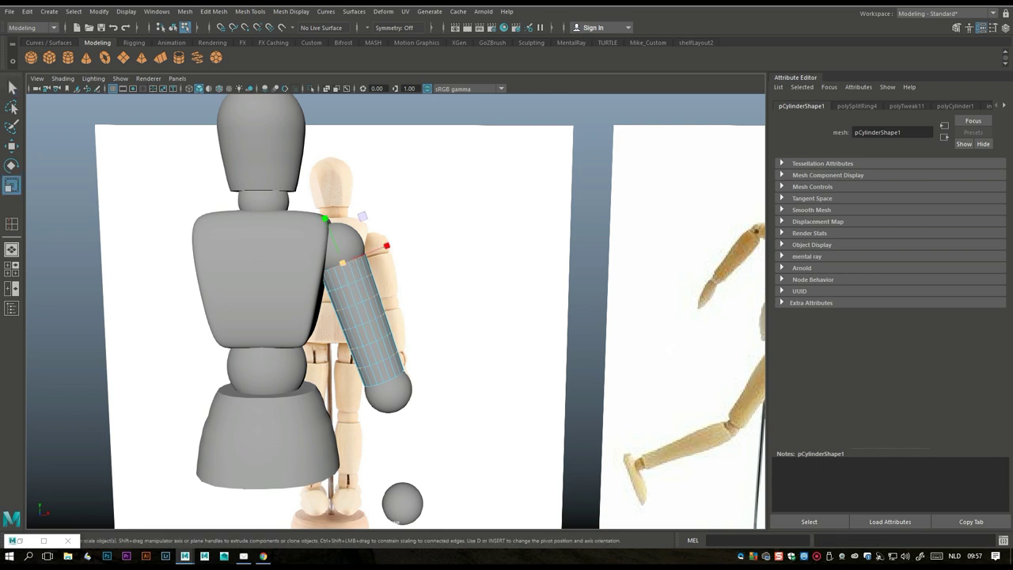
{"action": "left_click_drag", "start_coordinate": [342, 262], "coordinate": [356, 301]}
{"action": "left_click_drag", "start_coordinate": [356, 302], "coordinate": [363, 321]}
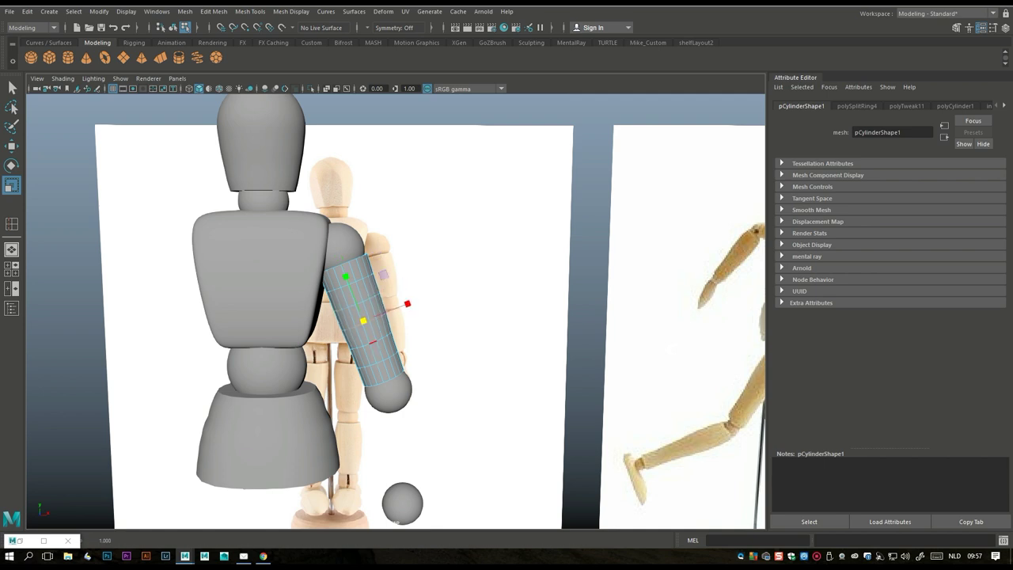
{"action": "left_click_drag", "start_coordinate": [363, 321], "coordinate": [370, 339]}
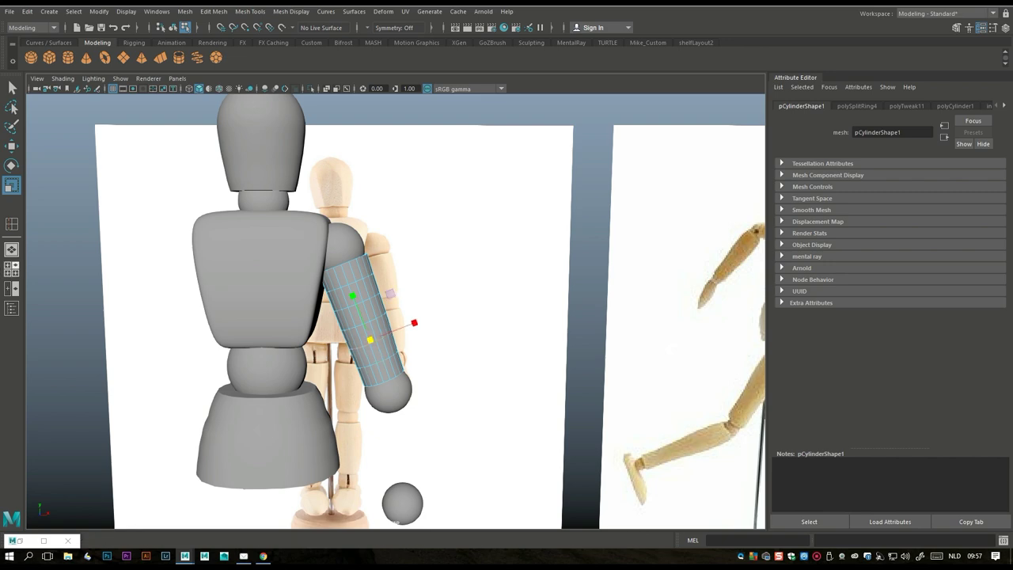
{"action": "scroll", "coordinate": [395, 308], "scroll_direction": "up", "scroll_amount": 10}
{"action": "scroll", "coordinate": [418, 332], "scroll_direction": "down", "scroll_amount": 3}
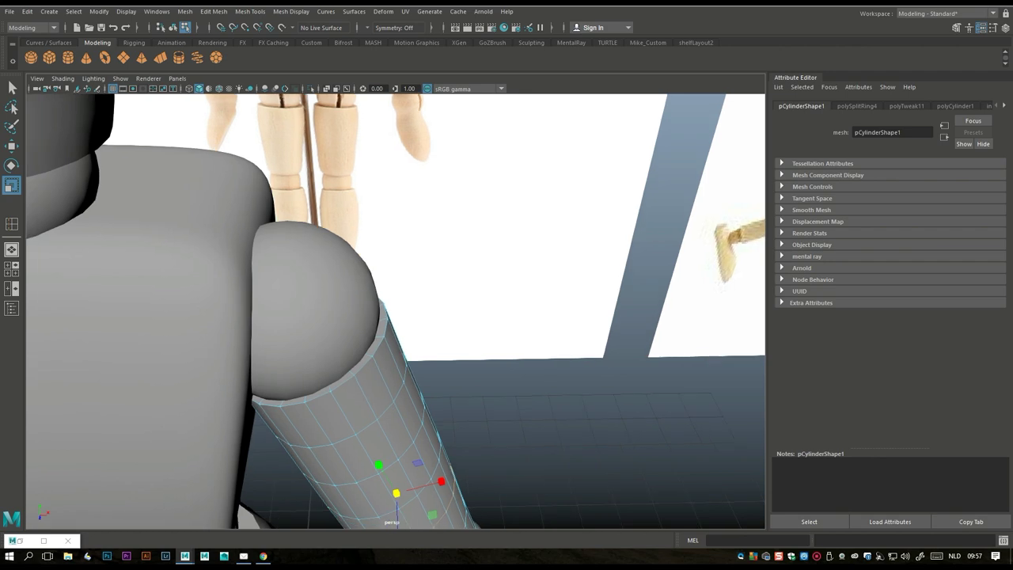
{"action": "scroll", "coordinate": [418, 332], "scroll_direction": "up", "scroll_amount": 4}
{"action": "left_click_drag", "start_coordinate": [395, 308], "coordinate": [364, 288], "text": "alt"}
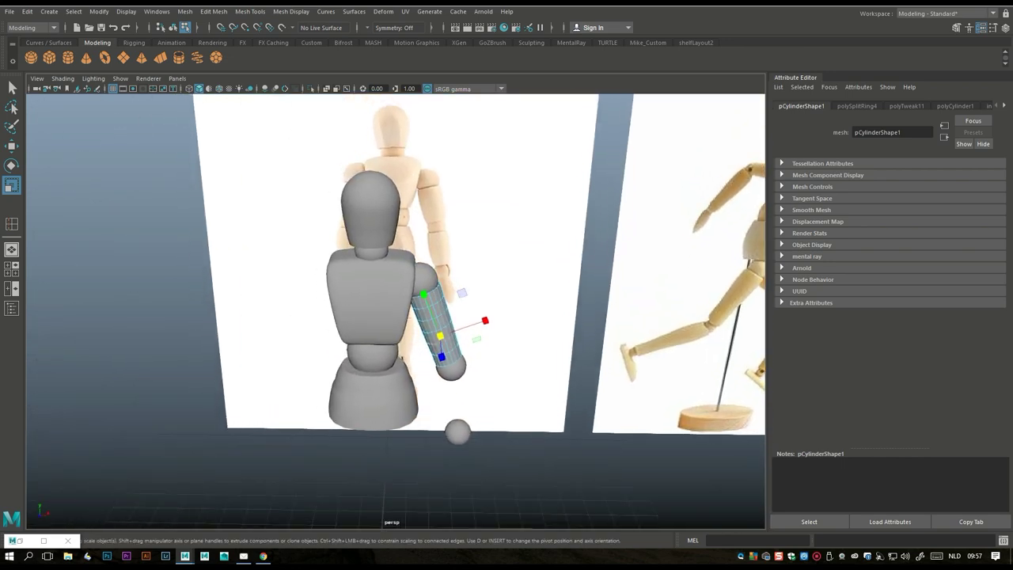
{"action": "scroll", "coordinate": [396, 309], "scroll_direction": "down", "scroll_amount": 3}
{"action": "scroll", "coordinate": [395, 308], "scroll_direction": "up", "scroll_amount": 3}
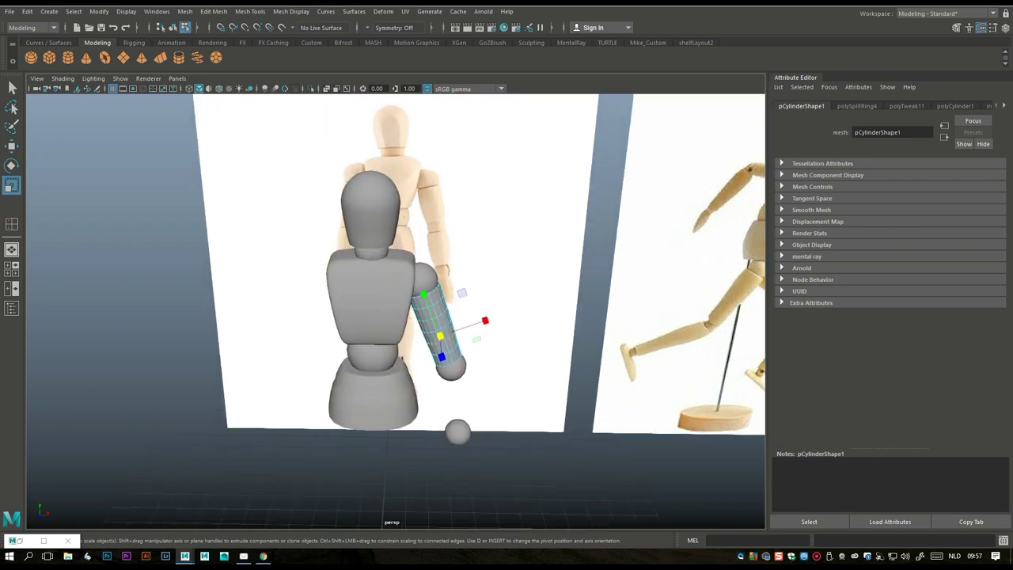
Return to object mode, duplicate the upper-arm cylinder and move the copy down below the elbow
{"action": "left_click_drag", "start_coordinate": [380, 309], "coordinate": [419, 289], "text": "alt"}
{"action": "right_click_drag", "start_coordinate": [399, 241], "coordinate": [453, 226]}
{"action": "key", "text": "ctrl+d"}
{"action": "key", "text": "w"}
{"action": "left_click_drag", "start_coordinate": [403, 309], "coordinate": [404, 402]}
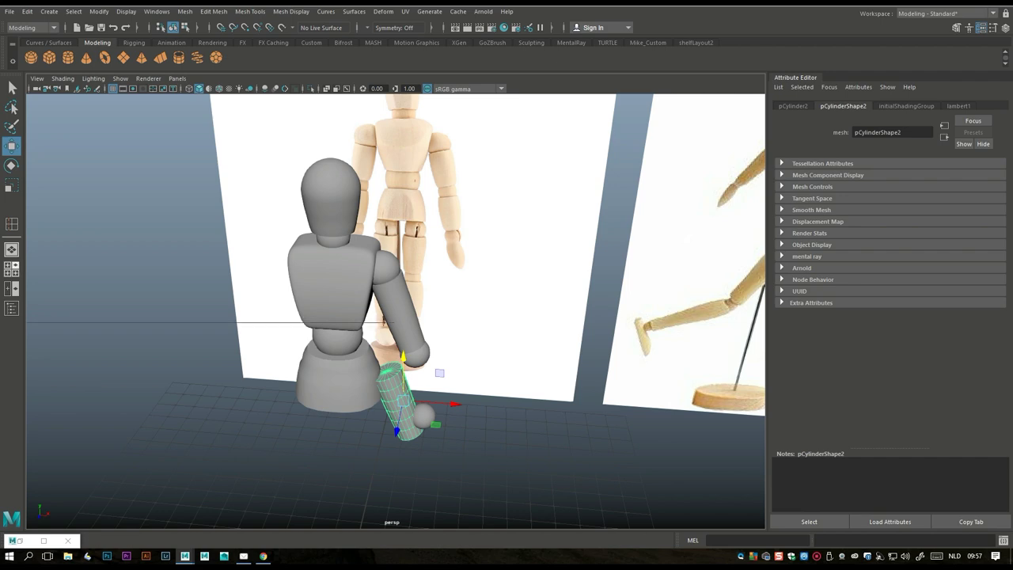
Move and rotate the duplicated cylinder in the front view so it lines up with the reference forearm
{"action": "key", "text": "space"}
{"action": "key", "text": "space"}
{"action": "middle_click_drag", "start_coordinate": [424, 388], "coordinate": [412, 327], "text": "alt"}
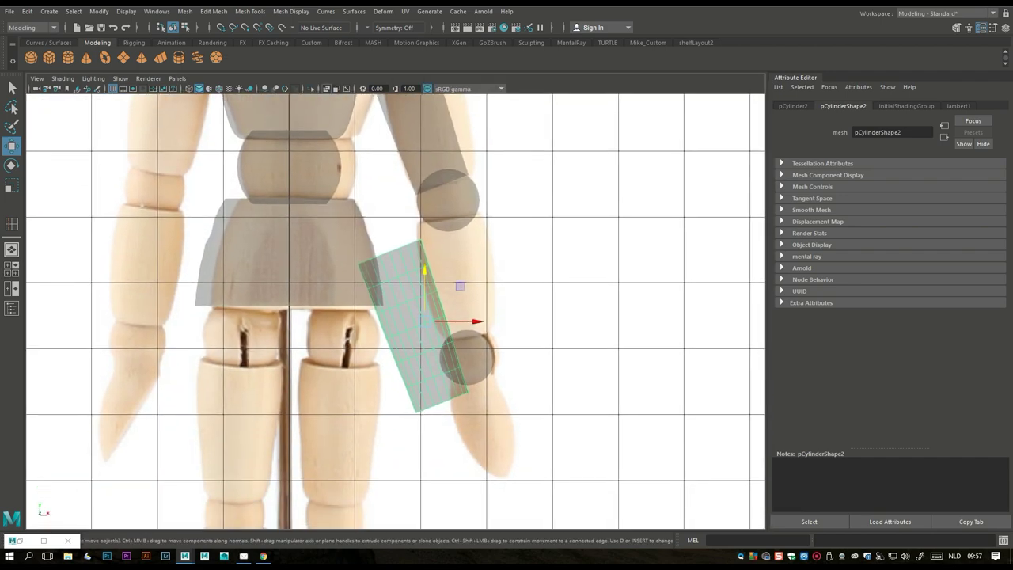
{"action": "left_click_drag", "start_coordinate": [424, 320], "coordinate": [534, 316]}
{"action": "key", "text": "e"}
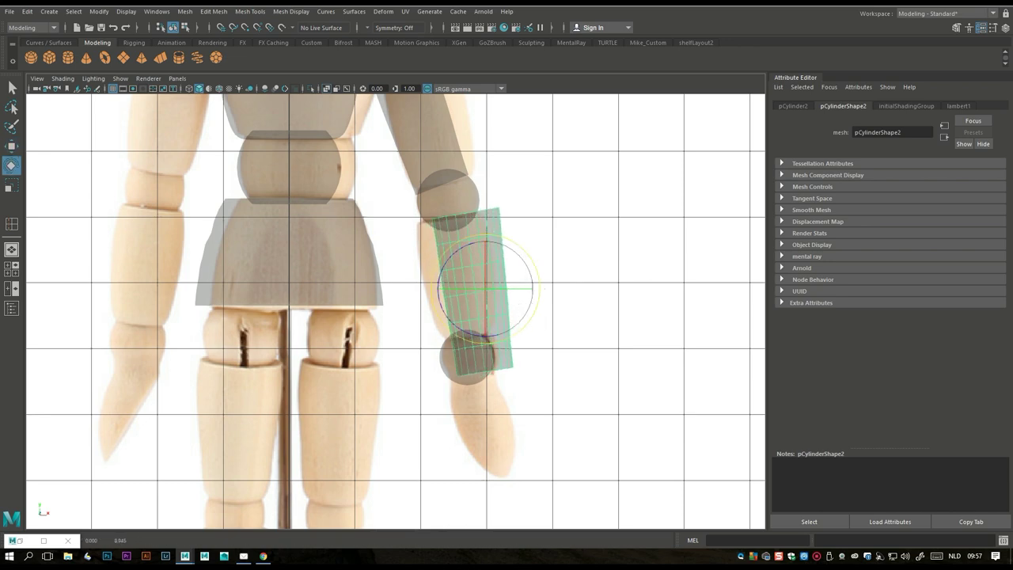
{"action": "key", "text": "w"}
{"action": "left_click_drag", "start_coordinate": [485, 288], "coordinate": [470, 297]}
Shorten the forearm cylinder along its length and position it between the elbow and wrist spheres
{"action": "key", "text": "r"}
{"action": "left_click_drag", "start_coordinate": [463, 247], "coordinate": [462, 253]}
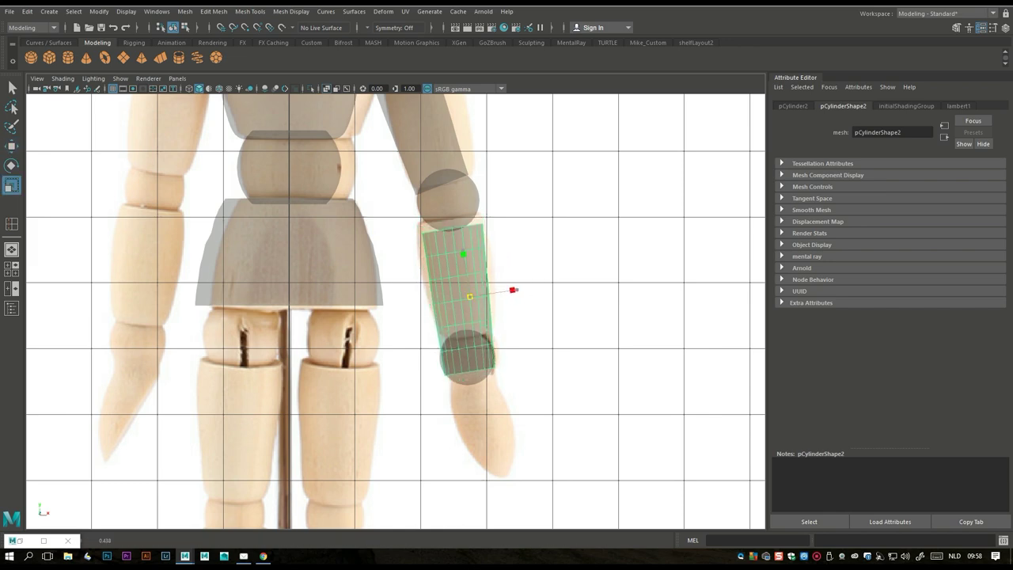
{"action": "key", "text": "w"}
{"action": "left_click_drag", "start_coordinate": [470, 296], "coordinate": [469, 286]}
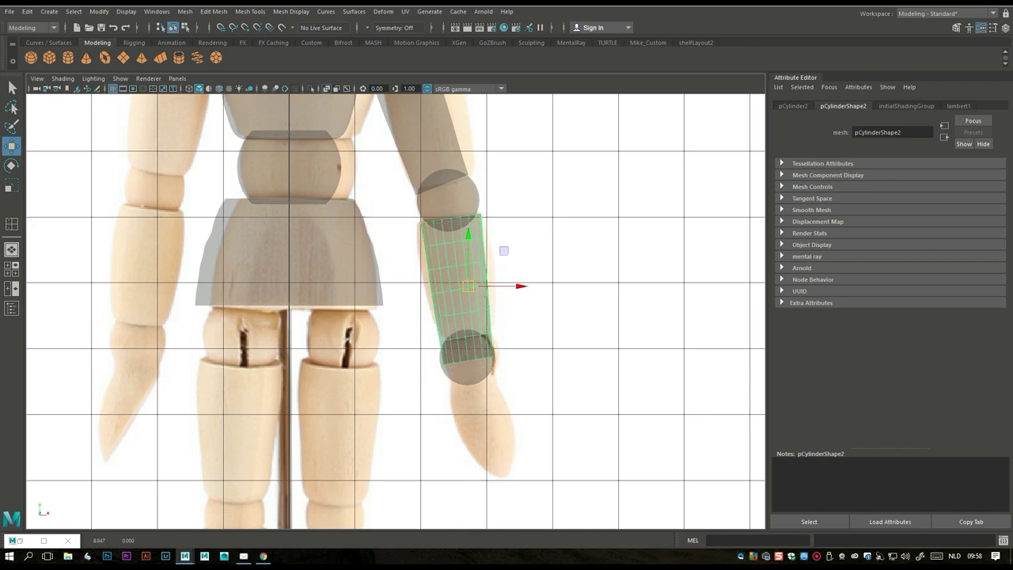
{"action": "key", "text": "r"}
{"action": "left_click_drag", "start_coordinate": [460, 238], "coordinate": [461, 242]}
{"action": "key", "text": "w"}
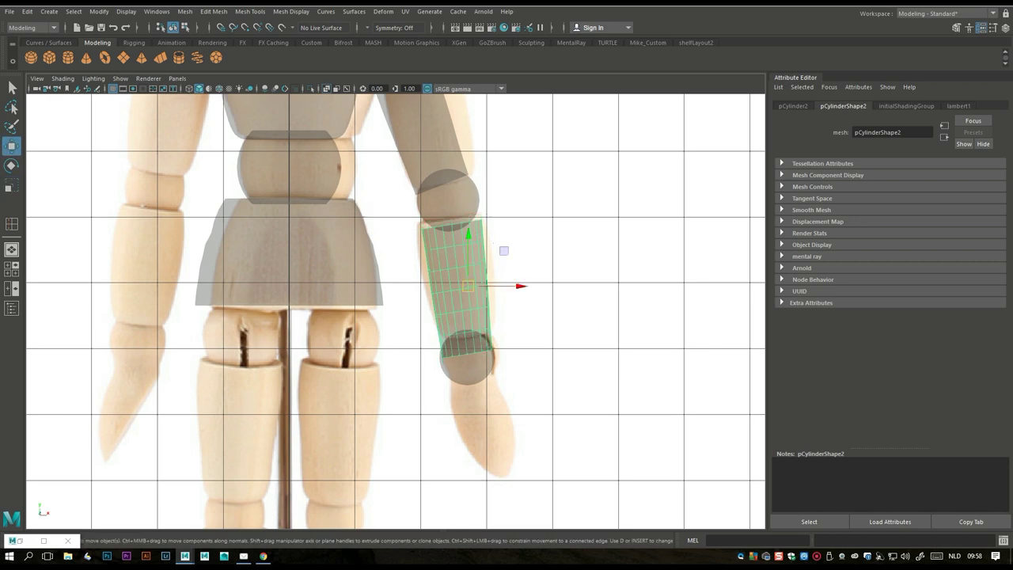
{"action": "left_click_drag", "start_coordinate": [519, 286], "coordinate": [516, 285]}
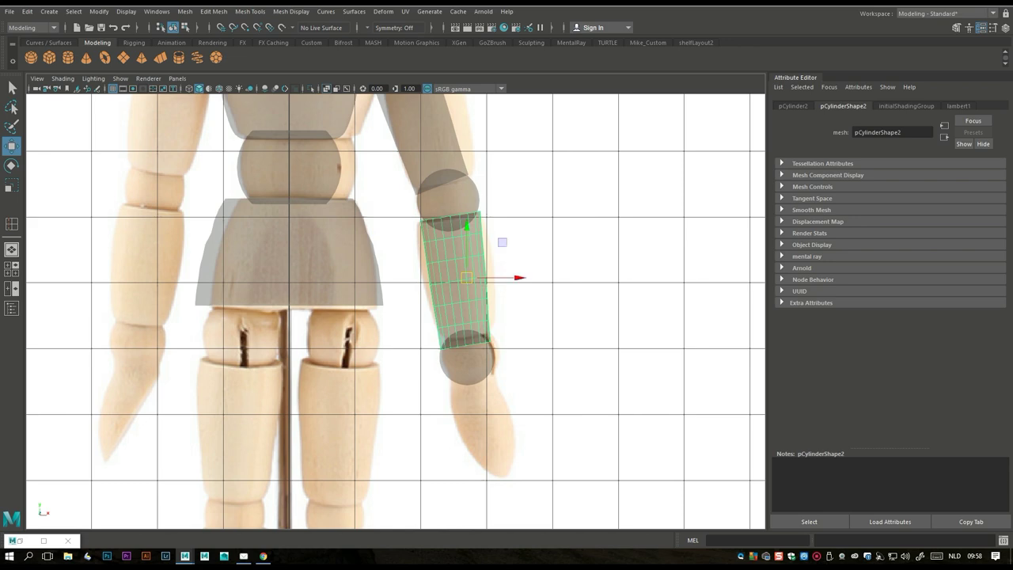
{"action": "key", "text": "space"}
{"action": "key", "text": "space"}
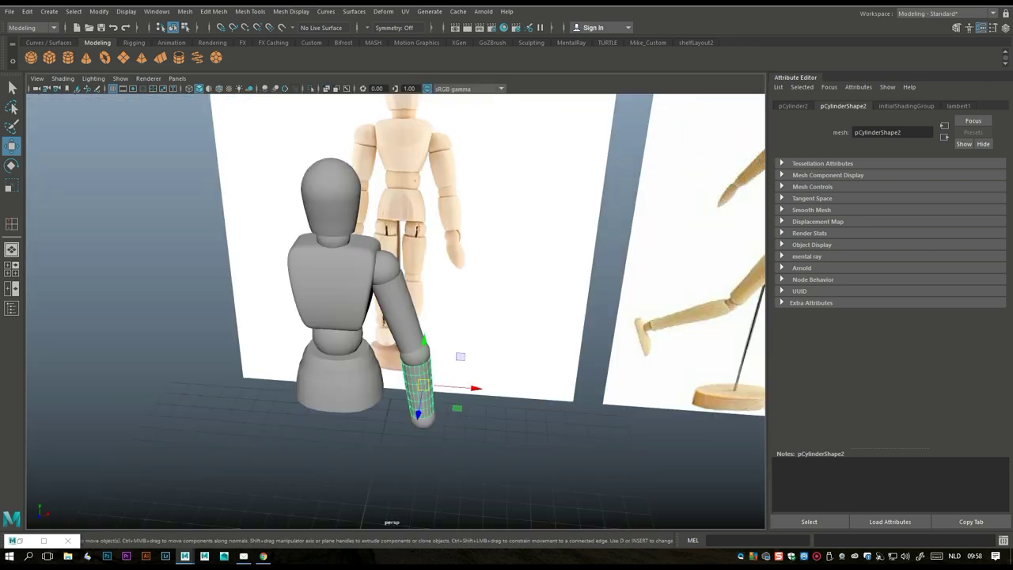
Select the forearm cylinder's edge loops one after another and scale them to taper it toward the wrist sphere
{"action": "left_click", "coordinate": [158, 459]}
{"action": "left_click_drag", "start_coordinate": [395, 316], "coordinate": [412, 261], "text": "alt"}
{"action": "scroll", "coordinate": [395, 309], "scroll_direction": "up", "scroll_amount": 5}
{"action": "left_click", "coordinate": [419, 245]}
{"action": "right_click", "coordinate": [425, 238]}
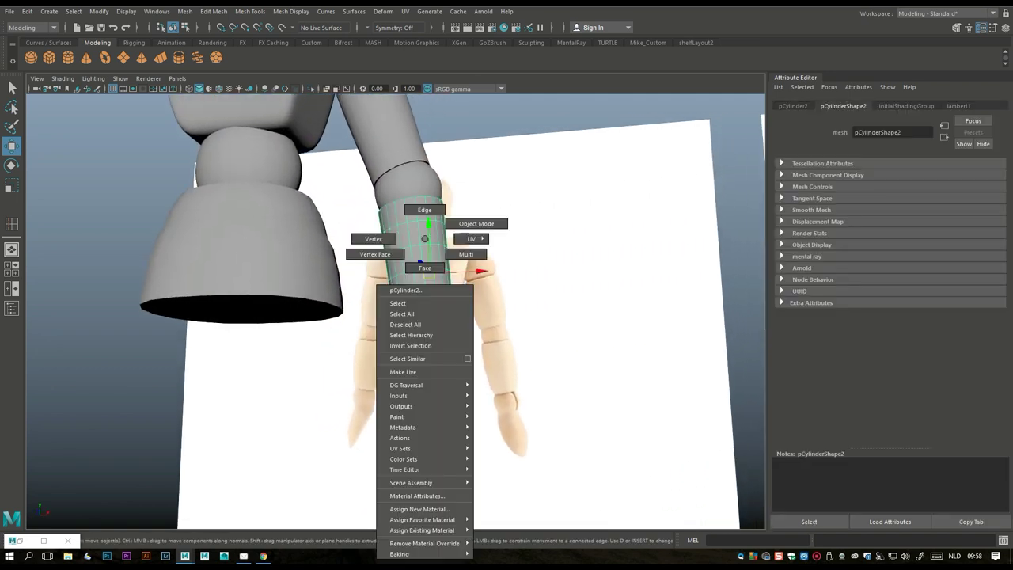
{"action": "left_click", "coordinate": [425, 210]}
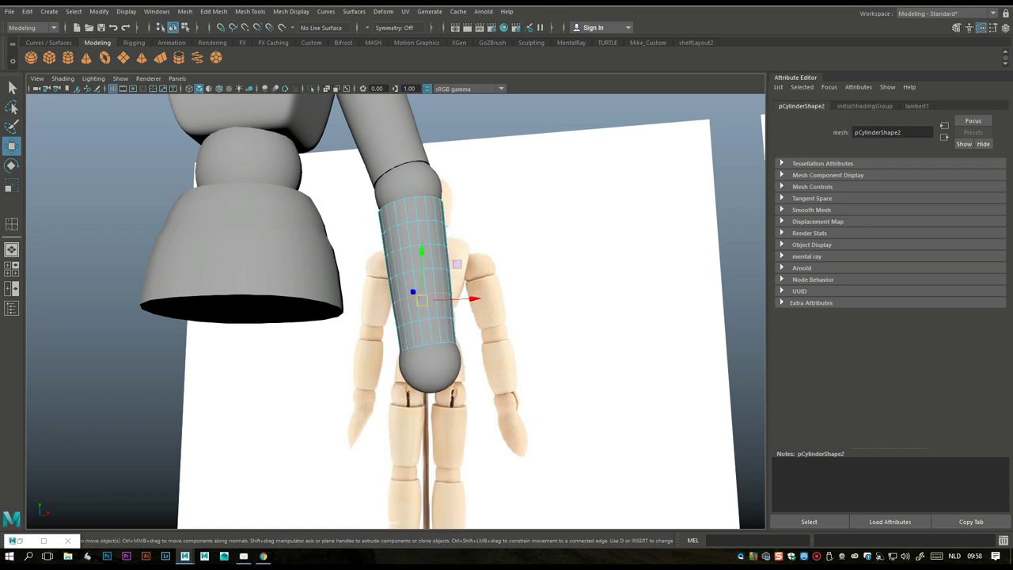
{"action": "left_click", "coordinate": [427, 344]}
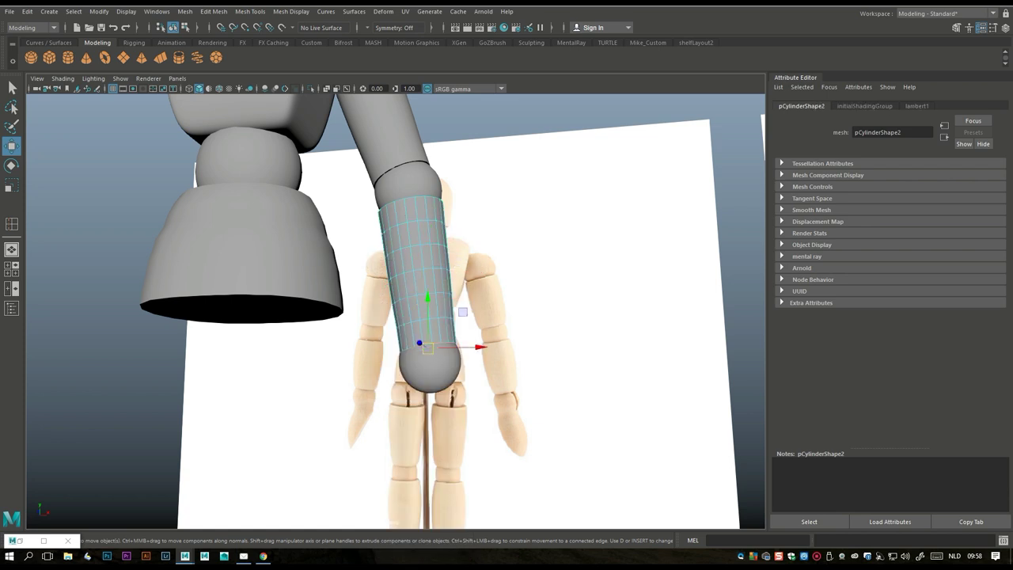
{"action": "key", "text": "r"}
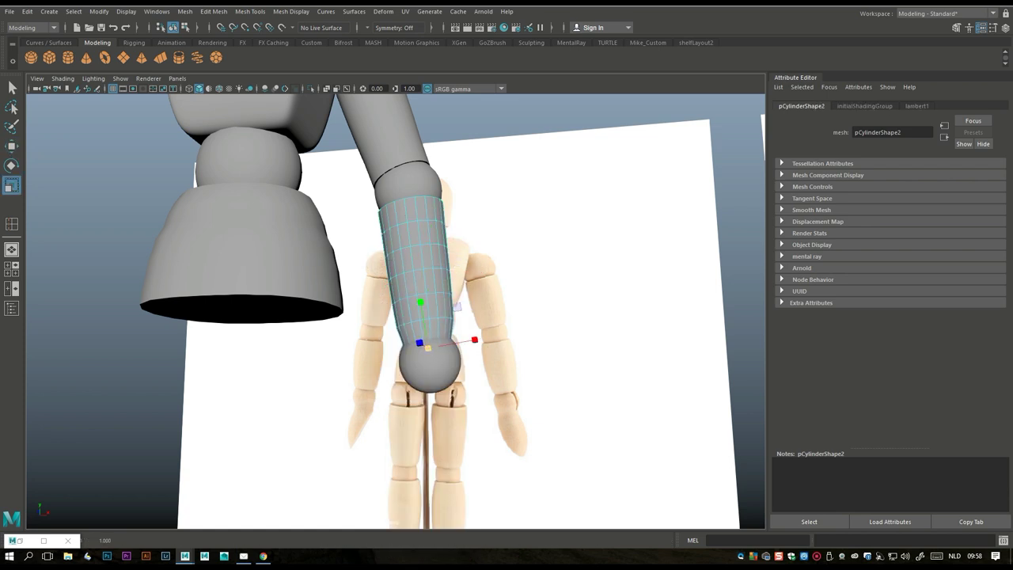
{"action": "left_click_drag", "start_coordinate": [457, 306], "coordinate": [463, 244]}
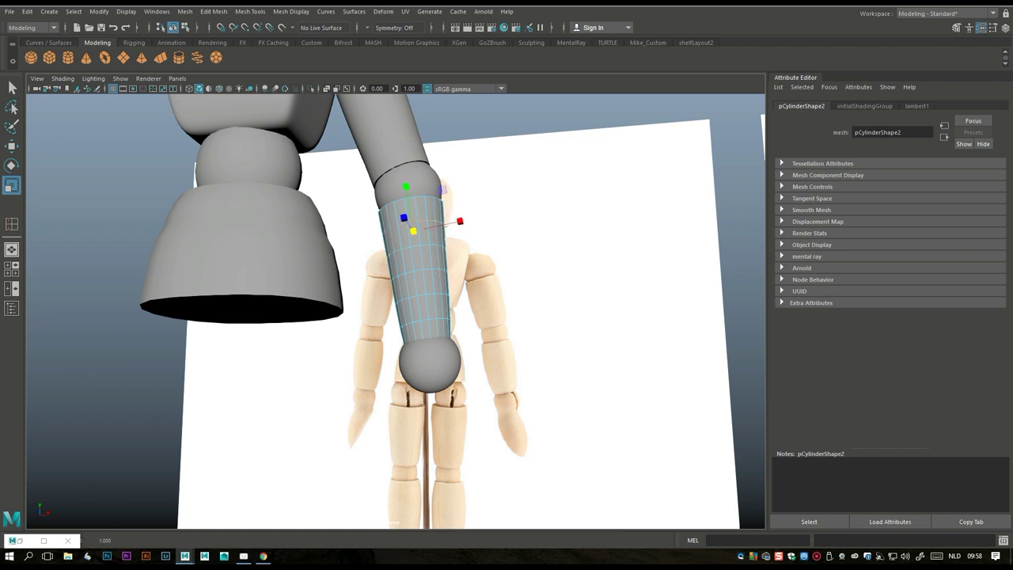
Create a polygon cube at the grid origin for the hand and scale it into a larger, elongated box
{"action": "key", "text": "space"}
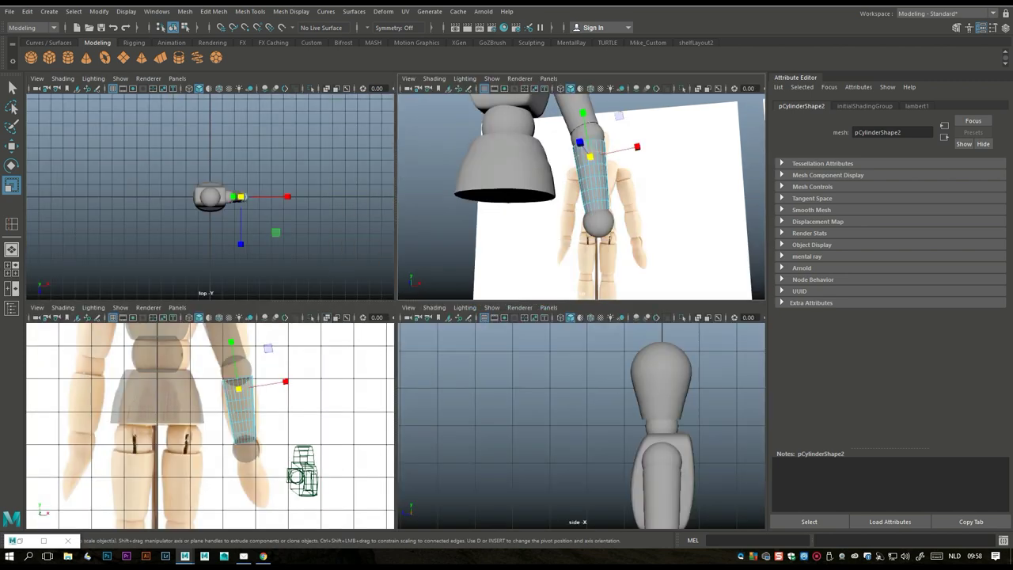
{"action": "key", "text": "space"}
{"action": "left_click_drag", "start_coordinate": [396, 317], "coordinate": [316, 310], "text": "alt"}
{"action": "scroll", "coordinate": [396, 308], "scroll_direction": "up", "scroll_amount": 3}
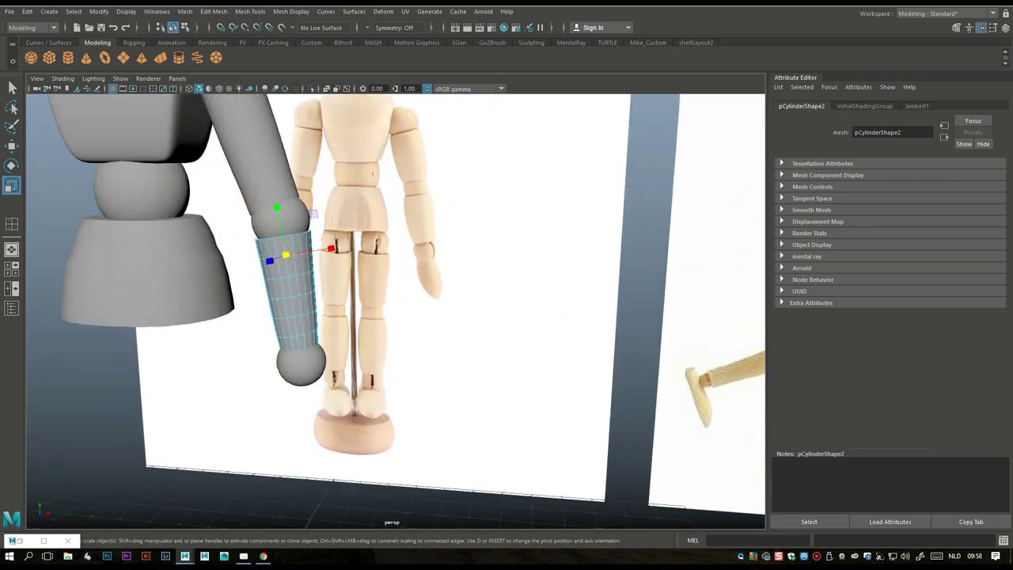
{"action": "scroll", "coordinate": [396, 309], "scroll_direction": "down", "scroll_amount": 3}
{"action": "scroll", "coordinate": [396, 308], "scroll_direction": "up", "scroll_amount": 1}
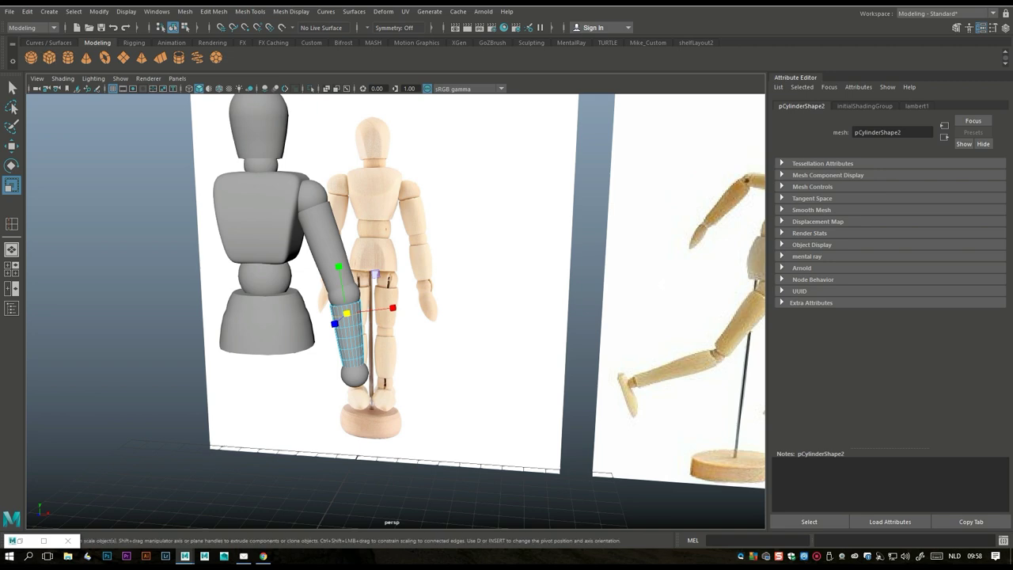
{"action": "left_click", "coordinate": [49, 57]}
{"action": "scroll", "coordinate": [396, 308], "scroll_direction": "down", "scroll_amount": 3}
{"action": "middle_click_drag", "start_coordinate": [395, 341], "coordinate": [395, 273], "text": "alt"}
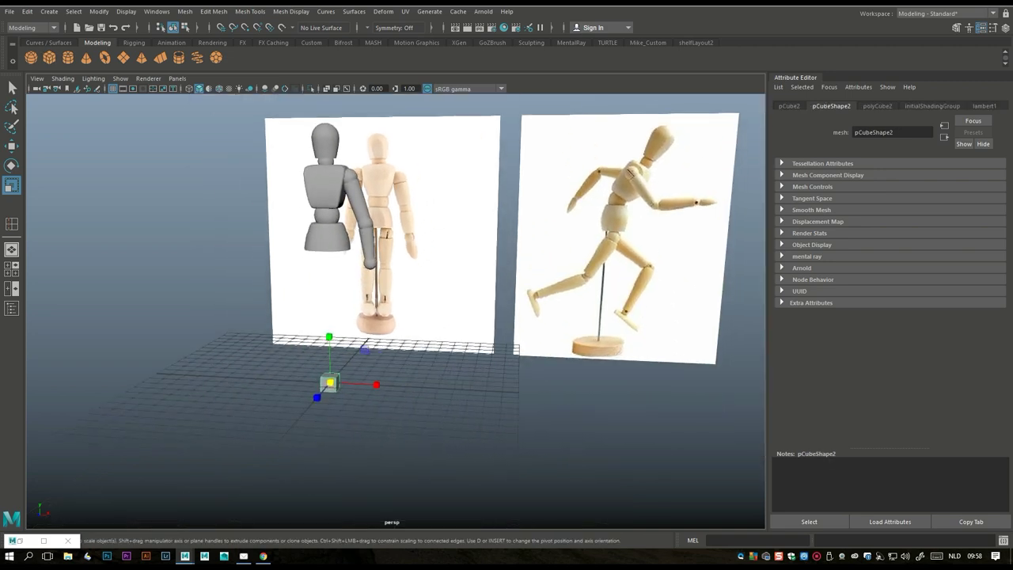
{"action": "scroll", "coordinate": [396, 308], "scroll_direction": "up", "scroll_amount": 3}
{"action": "mouse_move", "coordinate": [330, 430]}
{"action": "left_mouse_down"}
{"action": "mouse_move", "coordinate": [420, 438]}
{"action": "mouse_move", "coordinate": [333, 433]}
{"action": "left_mouse_up"}
{"action": "left_click_drag", "start_coordinate": [379, 317], "coordinate": [554, 292], "text": "alt"}
Insert five evenly spaced lengthwise edge loops into the hand box with the Insert Edge Loop tool
{"action": "left_click", "coordinate": [250, 11]}
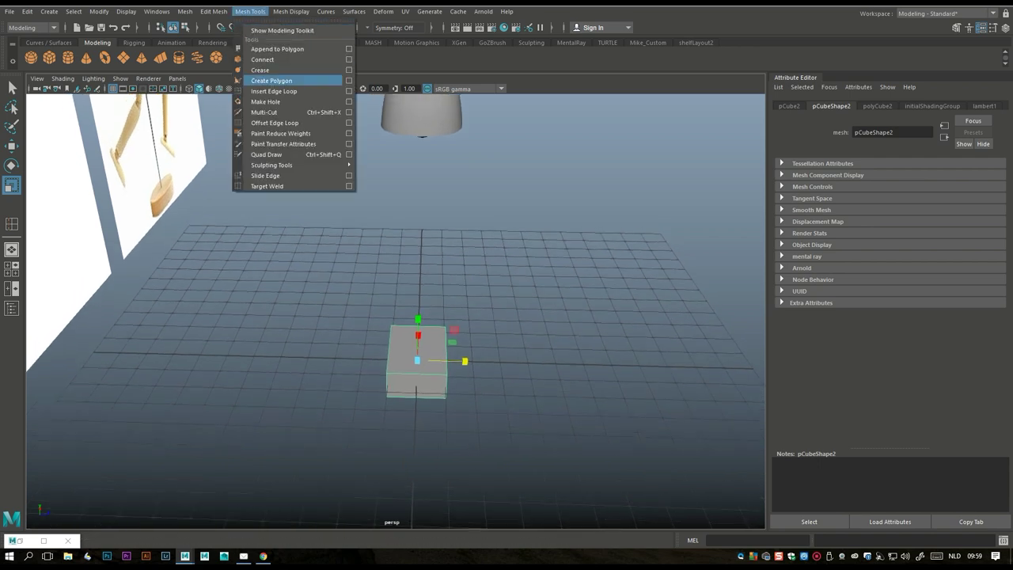
{"action": "left_click", "coordinate": [269, 91]}
{"action": "left_click", "coordinate": [417, 326]}
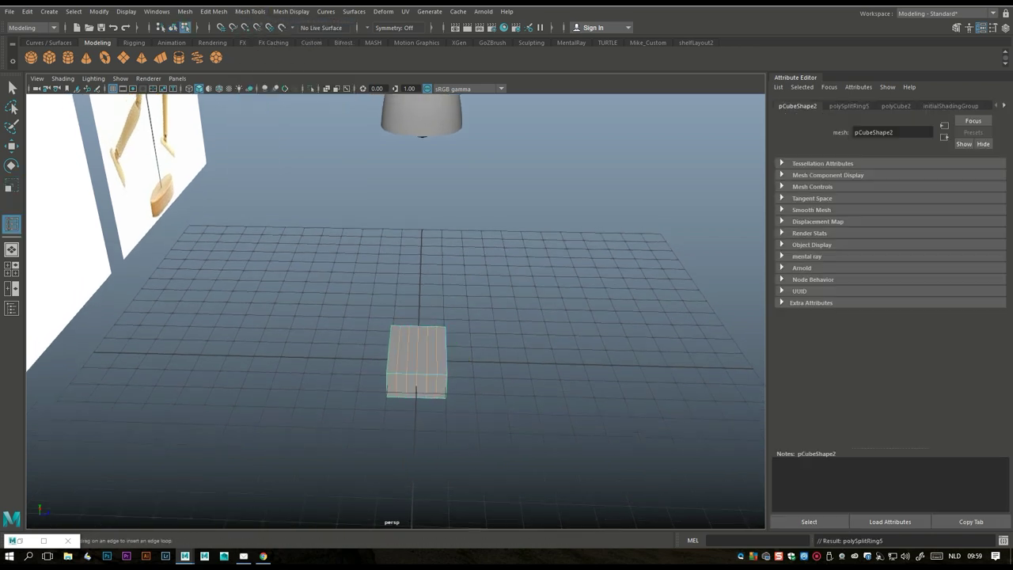
Return the hand box to object mode and move it along X in the top view, clear of the mannequin
{"action": "left_click", "coordinate": [11, 269]}
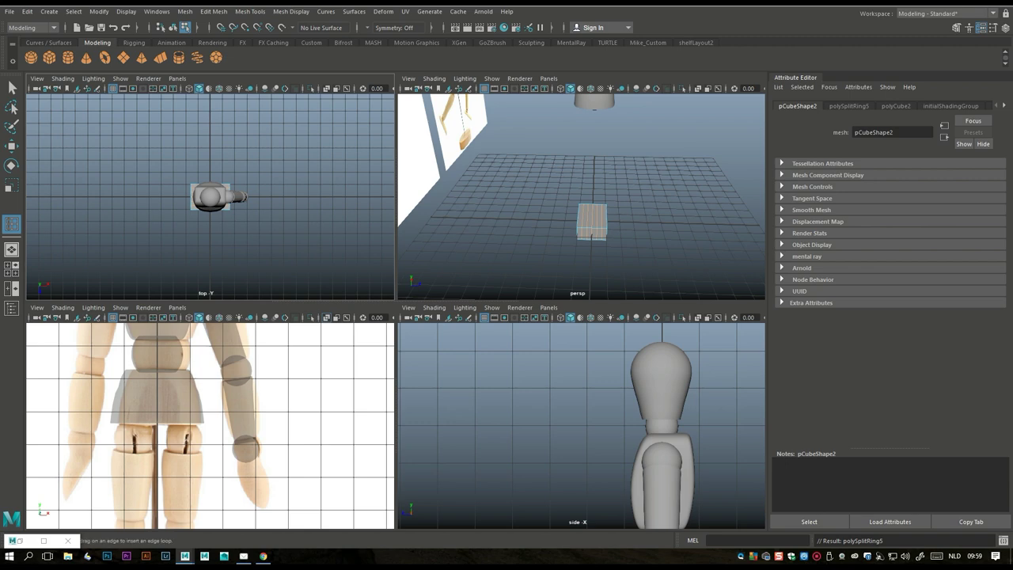
{"action": "key", "text": "space"}
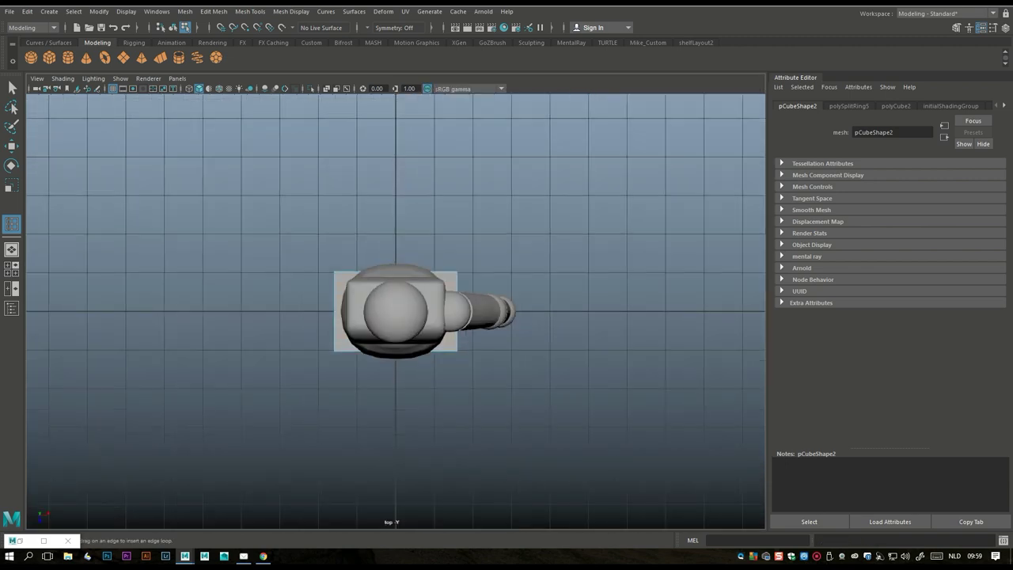
{"action": "right_click_drag", "start_coordinate": [449, 241], "coordinate": [502, 222]}
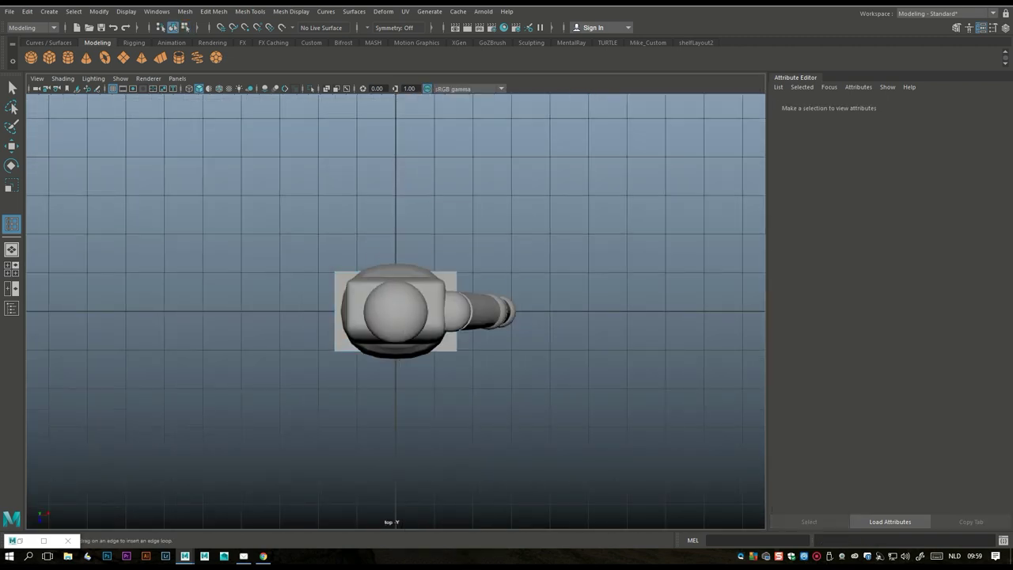
{"action": "key", "text": "w"}
{"action": "left_click_drag", "start_coordinate": [439, 311], "coordinate": [674, 311]}
{"action": "middle_click_drag", "start_coordinate": [631, 311], "coordinate": [403, 284], "text": "alt"}
{"action": "scroll", "coordinate": [390, 302], "scroll_direction": "up", "scroll_amount": 2}
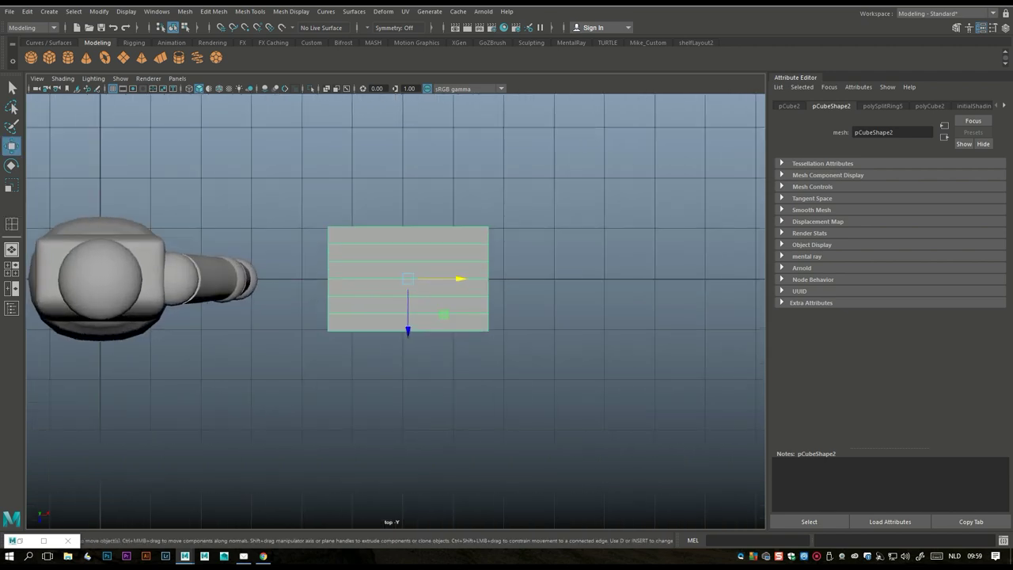
Pull the vertices at the hand box's outer end into a rounded tip and scale the opposite end's vertices narrower
{"action": "right_click_drag", "start_coordinate": [463, 244], "coordinate": [419, 238]}
{"action": "left_click_drag", "start_coordinate": [531, 322], "coordinate": [556, 279]}
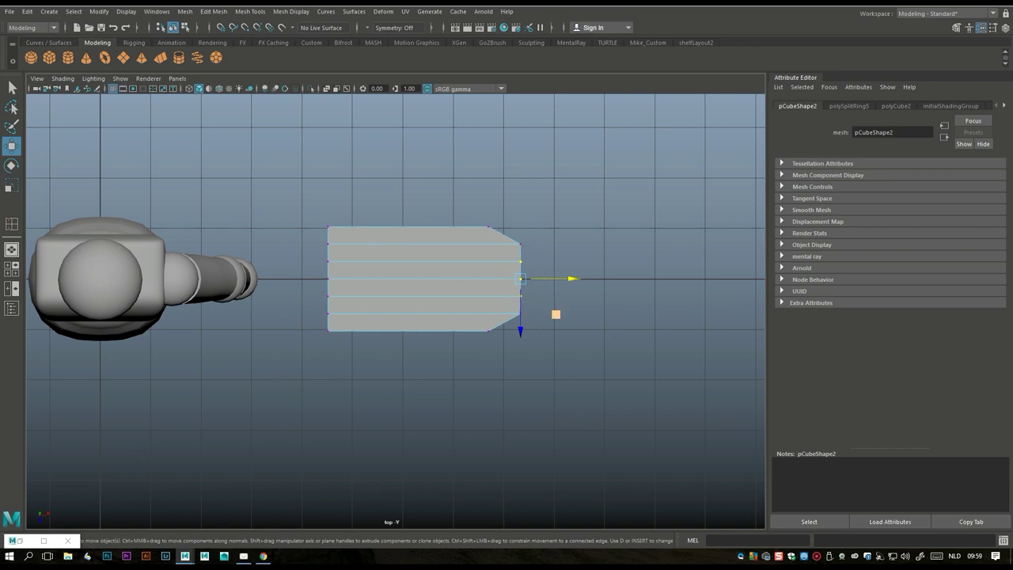
{"action": "mouse_move", "coordinate": [554, 278]}
{"action": "left_mouse_down"}
{"action": "mouse_move", "coordinate": [569, 278]}
{"action": "mouse_move", "coordinate": [541, 279]}
{"action": "left_mouse_up"}
{"action": "left_click_drag", "start_coordinate": [297, 210], "coordinate": [327, 305]}
{"action": "key", "text": "r"}
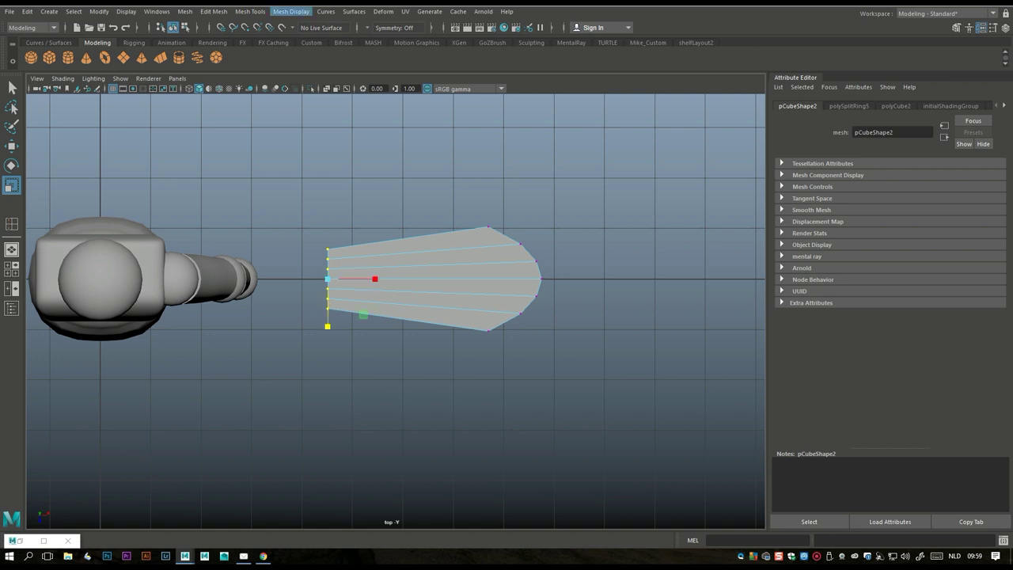
Insert five evenly spaced edge loops across the width of the hand shape
{"action": "left_click", "coordinate": [290, 11]}
{"action": "mouse_move", "coordinate": [250, 11]}
{"action": "left_click", "coordinate": [274, 91]}
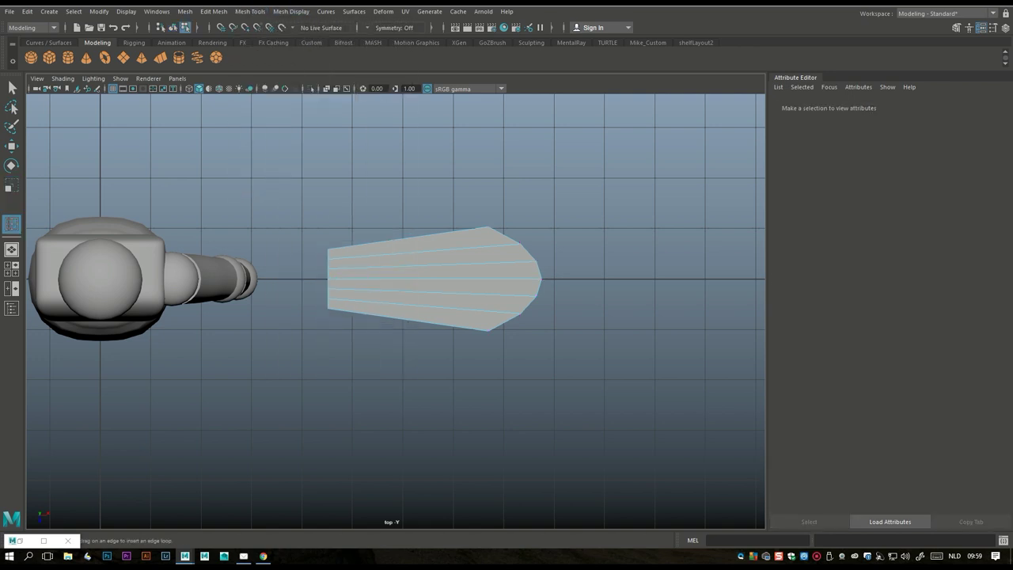
{"action": "left_click", "coordinate": [432, 264]}
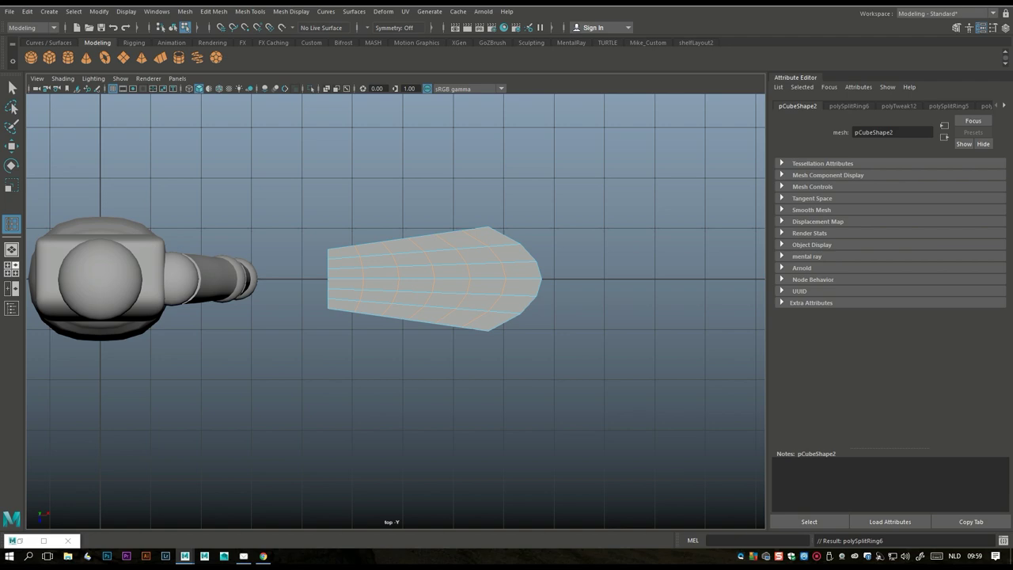
Return the hand shape to object mode in the perspective view and scale its height down to flatten it
{"action": "key", "text": "space"}
{"action": "key", "text": "space"}
{"action": "left_click_drag", "start_coordinate": [396, 301], "coordinate": [538, 284], "text": "alt"}
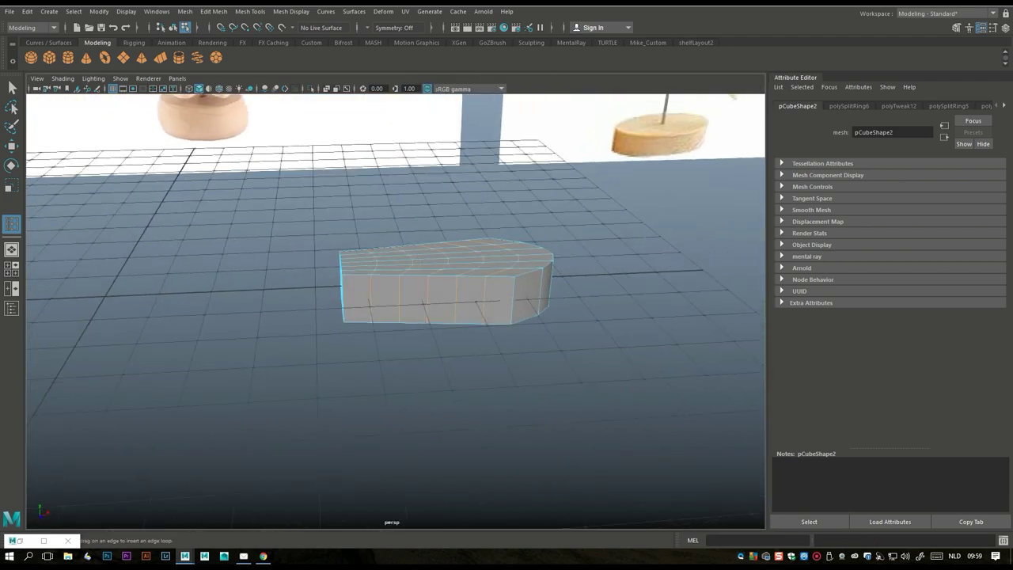
{"action": "key", "text": "q"}
{"action": "right_click", "coordinate": [500, 238]}
{"action": "left_click", "coordinate": [551, 223]}
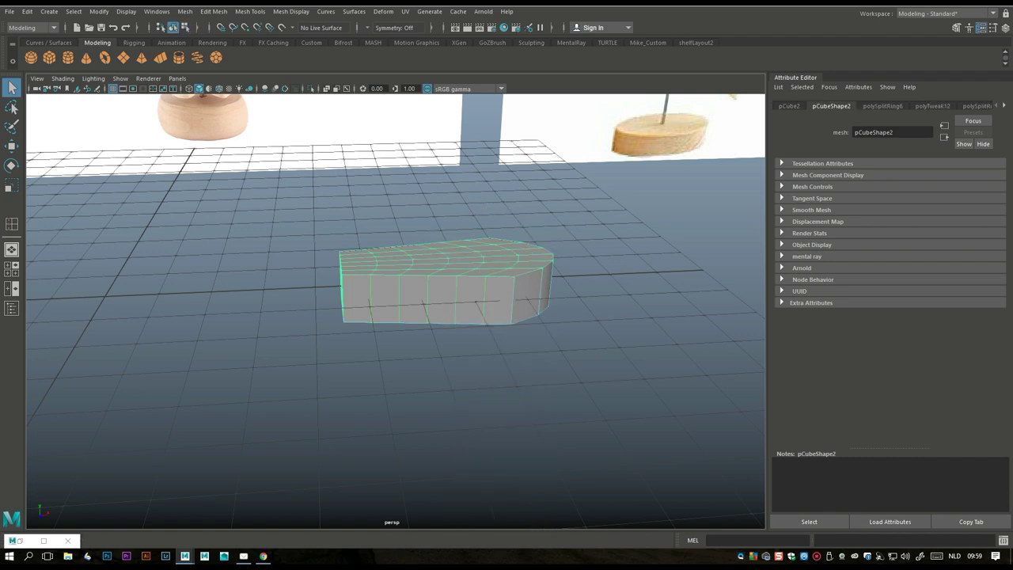
{"action": "key", "text": "r"}
{"action": "left_click_drag", "start_coordinate": [422, 237], "coordinate": [420, 266]}
{"action": "left_click_drag", "start_coordinate": [396, 356], "coordinate": [412, 352], "text": "alt"}
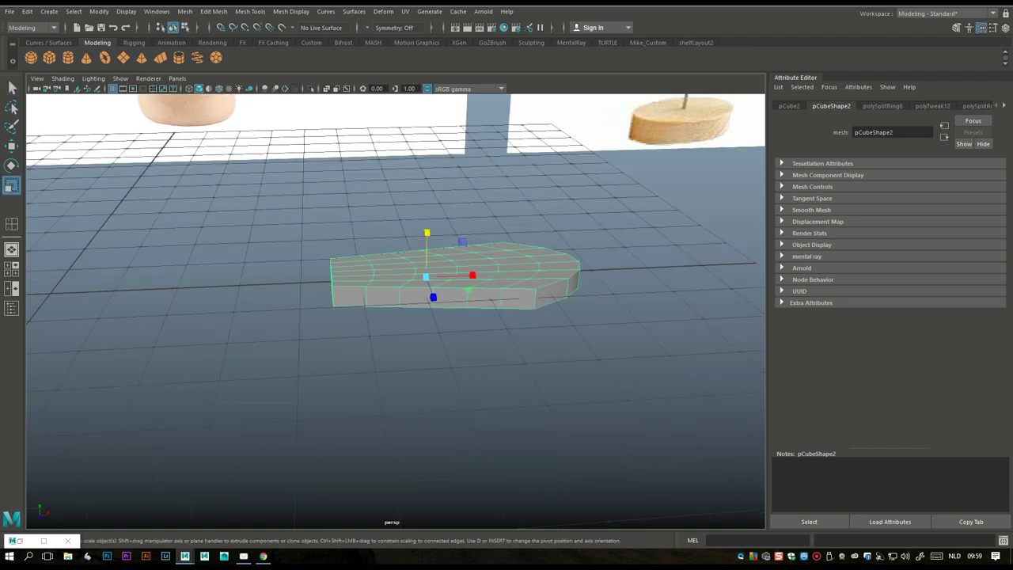
Select the vertices at the hand's narrow wrist end and scale them down vertically
{"action": "right_click_drag", "start_coordinate": [316, 255], "coordinate": [279, 252]}
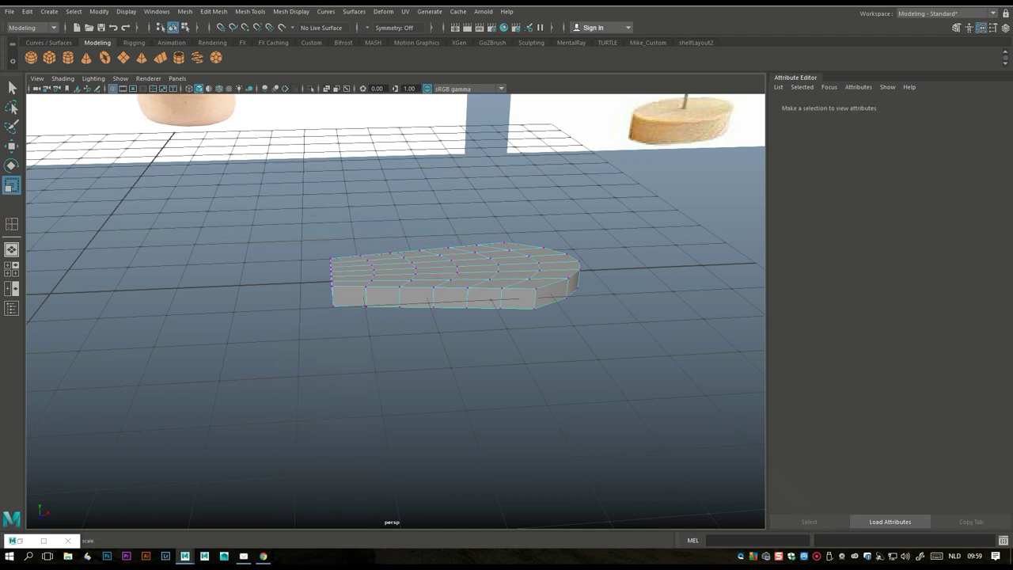
{"action": "left_click_drag", "start_coordinate": [350, 349], "coordinate": [350, 348]}
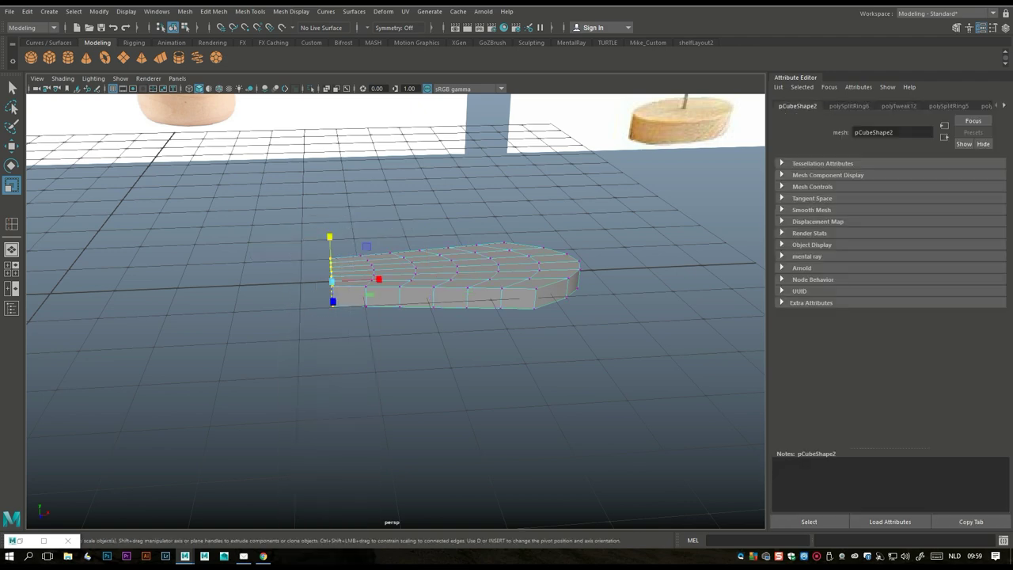
{"action": "left_click_drag", "start_coordinate": [329, 236], "coordinate": [330, 247]}
Examine the flattened hand and its tapered wrist end from the side, front and perspective views
{"action": "left_click", "coordinate": [12, 269]}
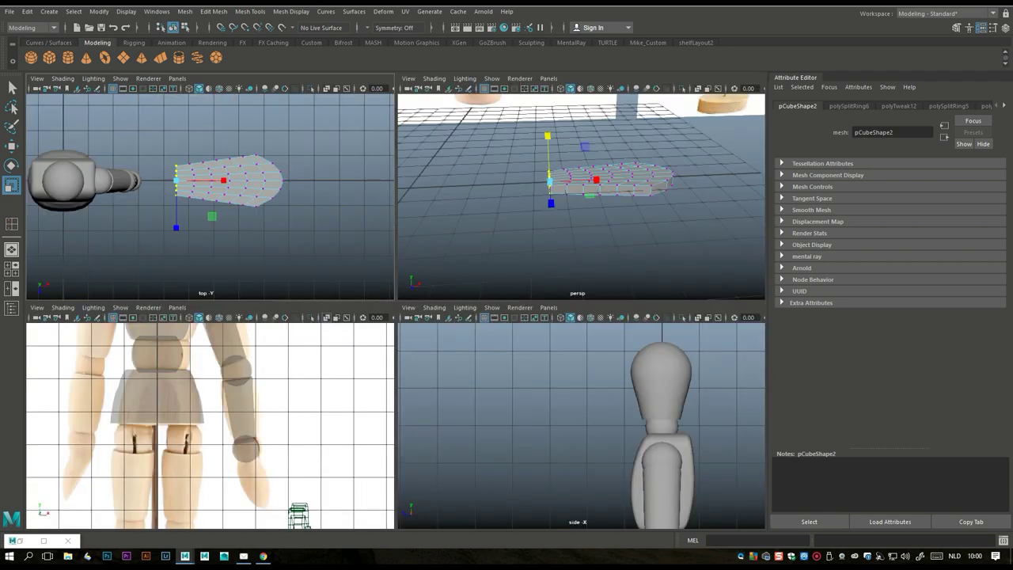
{"action": "scroll", "coordinate": [582, 426], "scroll_direction": "down", "scroll_amount": 3}
{"action": "key", "text": "space"}
{"action": "key", "text": "f"}
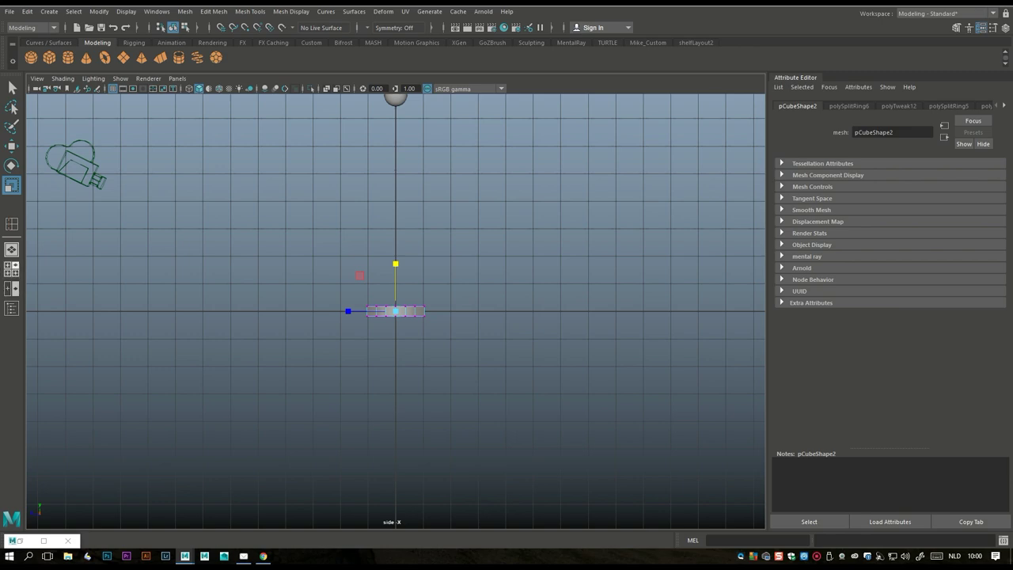
{"action": "left_click", "coordinate": [12, 269]}
{"action": "key", "text": "space"}
{"action": "key", "text": "f"}
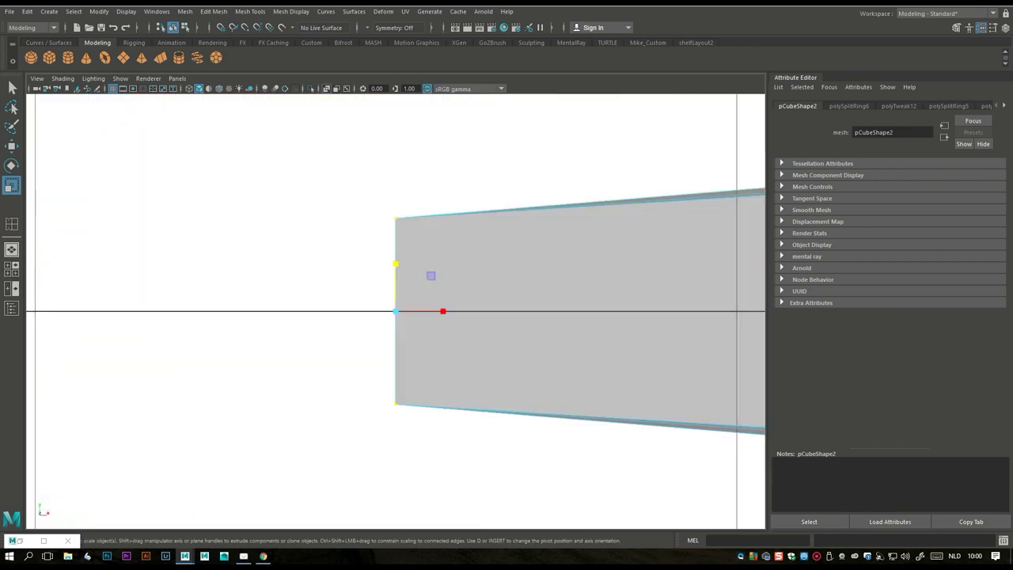
{"action": "scroll", "coordinate": [396, 309], "scroll_direction": "down", "scroll_amount": 3}
{"action": "key", "text": "f"}
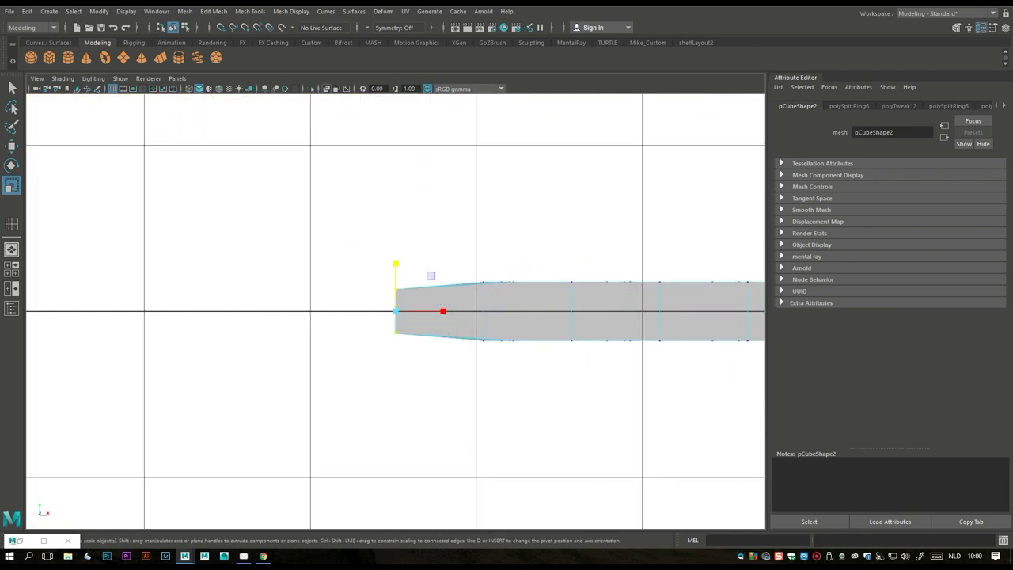
{"action": "scroll", "coordinate": [396, 309], "scroll_direction": "down", "scroll_amount": 3}
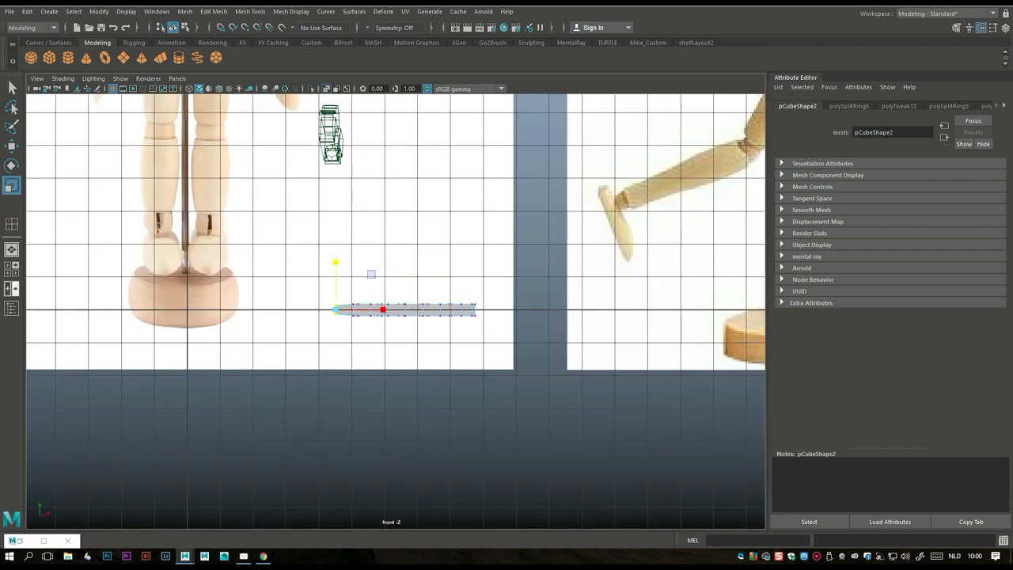
{"action": "left_click", "coordinate": [12, 269]}
{"action": "key", "text": "space"}
{"action": "scroll", "coordinate": [396, 308], "scroll_direction": "up", "scroll_amount": 3}
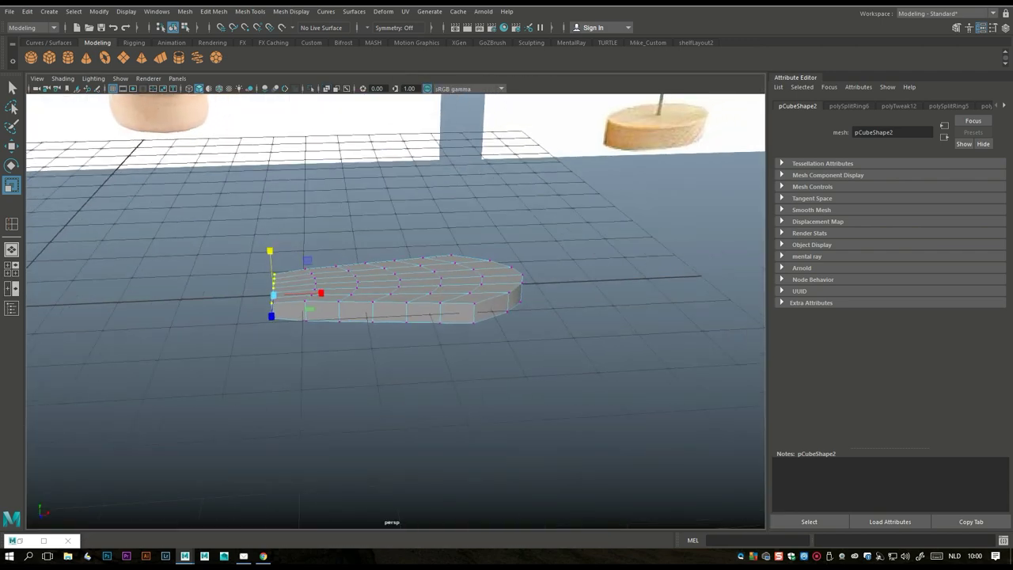
Raise the two upper crosswise edge rows nearest the hand's rounded tip to start a bulge along the top surface
{"action": "right_click_drag", "start_coordinate": [457, 261], "coordinate": [456, 210]}
{"action": "double_click", "coordinate": [395, 348]}
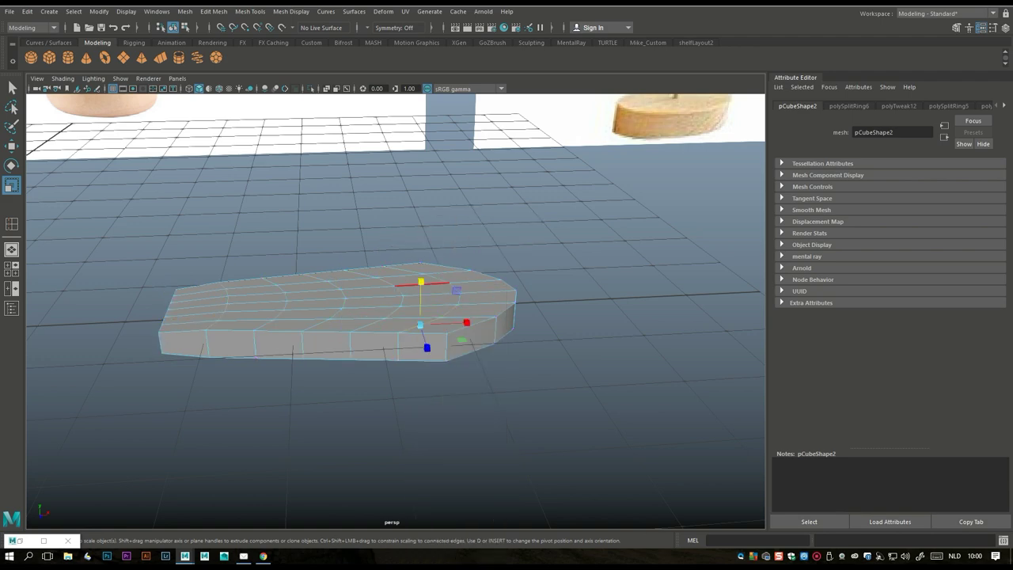
{"action": "double_click", "coordinate": [425, 294]}
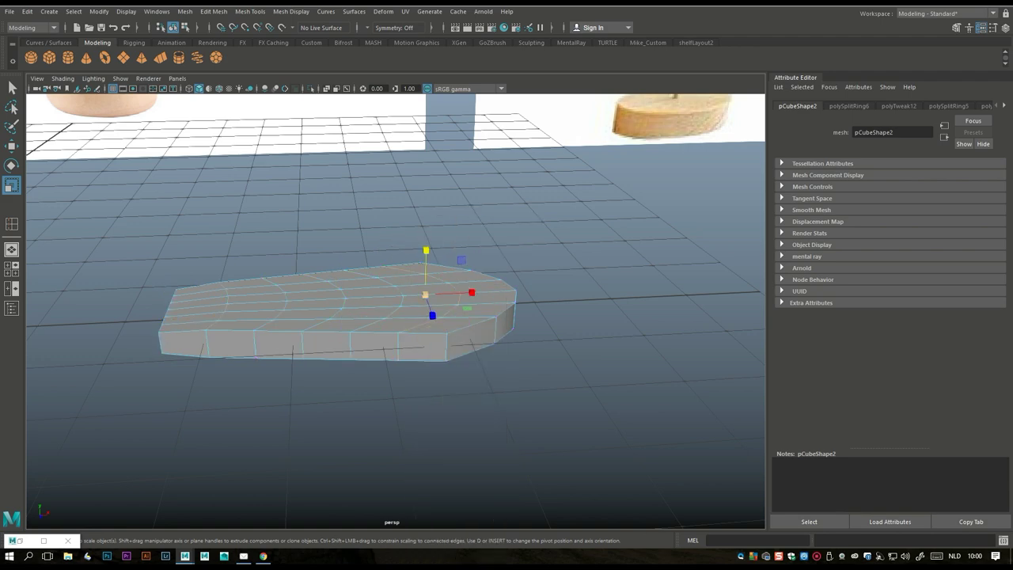
{"action": "key", "text": "w"}
{"action": "left_click_drag", "start_coordinate": [426, 252], "coordinate": [426, 243]}
{"action": "left_click", "coordinate": [367, 324]}
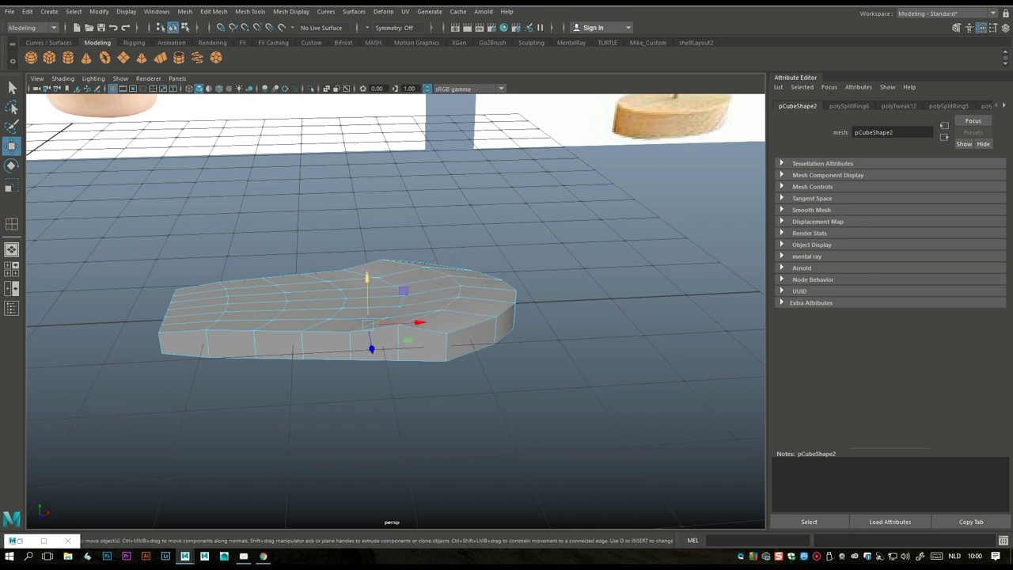
{"action": "left_click", "coordinate": [375, 295]}
{"action": "left_click_drag", "start_coordinate": [375, 265], "coordinate": [374, 250]}
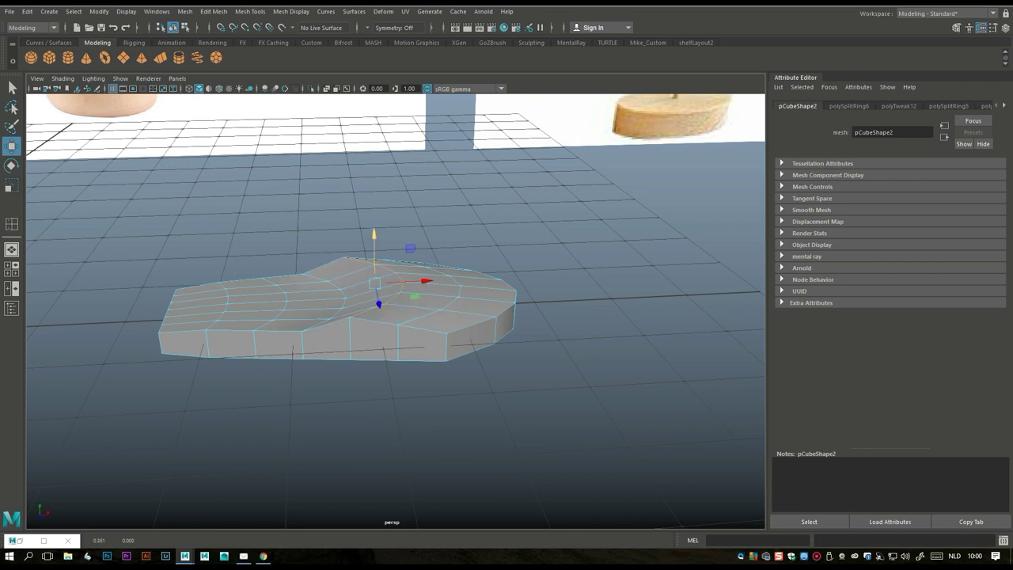
Raise the next two upper crosswise edge rows toward the wrist by decreasing amounts to form a smooth slope
{"action": "left_click", "coordinate": [335, 285]}
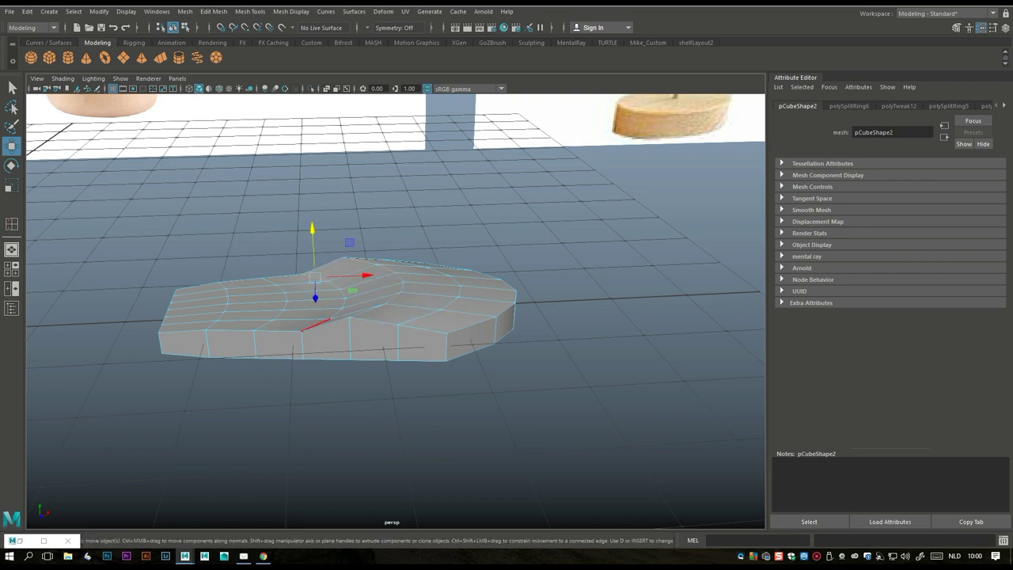
{"action": "left_click", "coordinate": [316, 325], "text": "shift"}
{"action": "left_click_drag", "start_coordinate": [321, 251], "coordinate": [321, 239]}
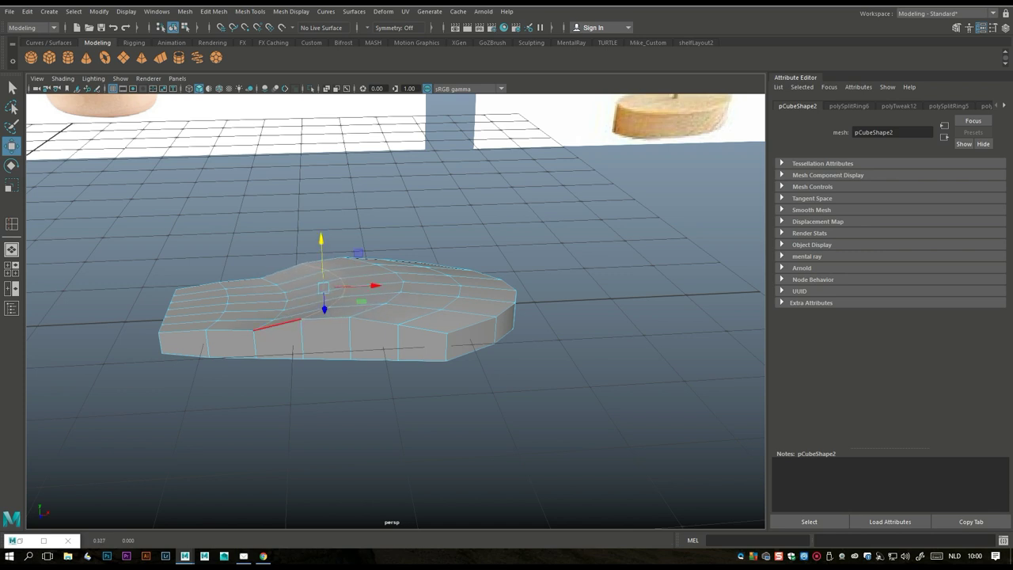
{"action": "left_click", "coordinate": [263, 324]}
{"action": "left_click", "coordinate": [271, 295]}
{"action": "left_click_drag", "start_coordinate": [268, 251], "coordinate": [268, 247]}
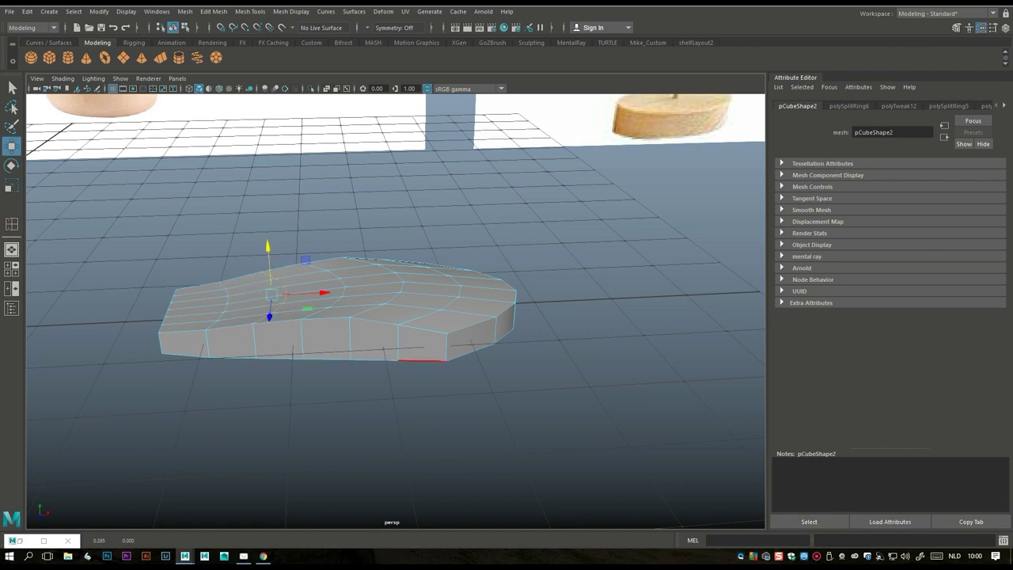
Select the upper border edges along both long sides of the hand and turn on soft selection
{"action": "left_click", "coordinate": [421, 360]}
{"action": "left_click", "coordinate": [182, 331], "text": "shift"}
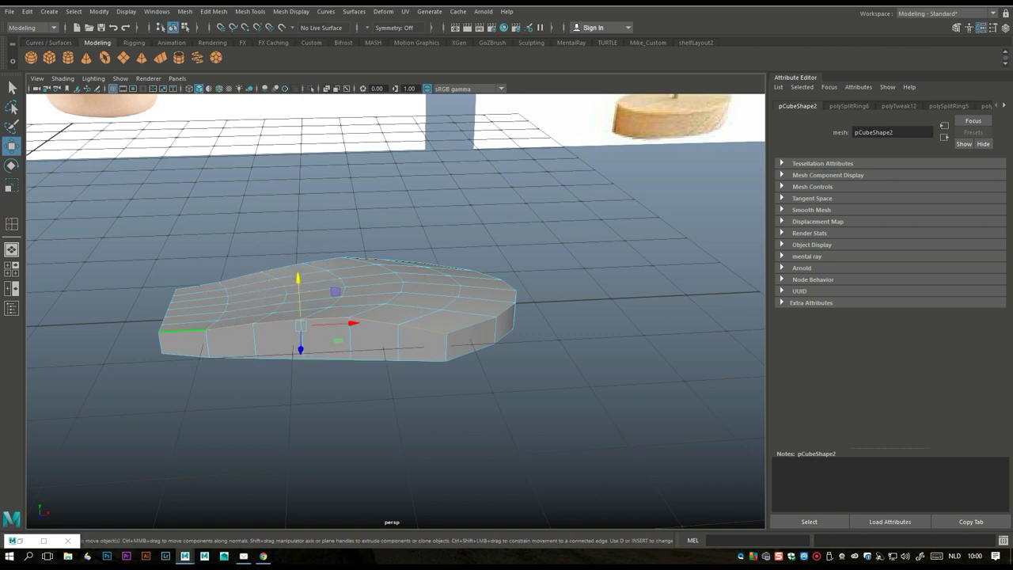
{"action": "left_click_drag", "start_coordinate": [332, 158], "coordinate": [368, 123], "text": "alt"}
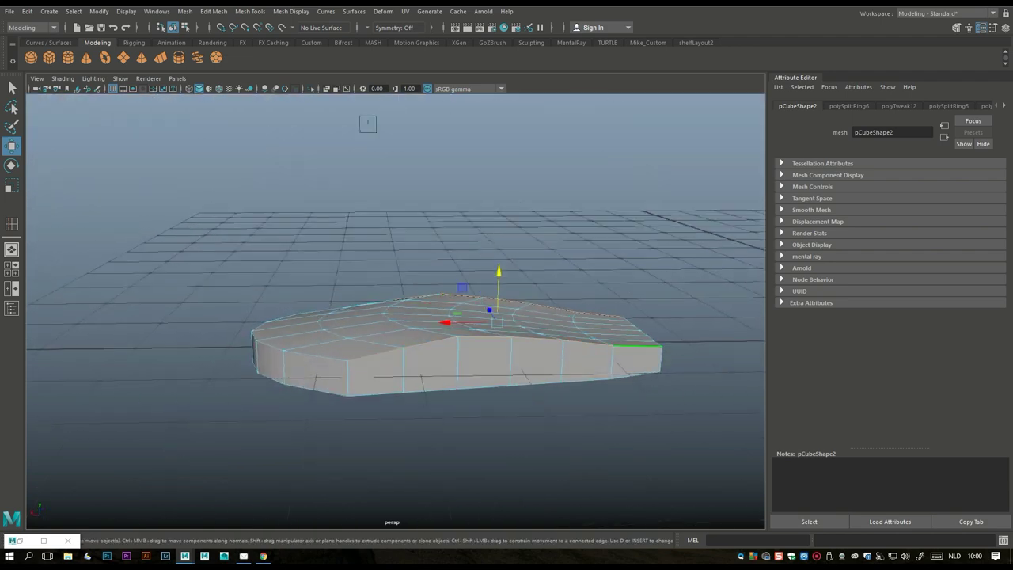
{"action": "key", "text": "b"}
{"action": "left_click_drag", "start_coordinate": [368, 123], "coordinate": [35, 130], "text": "alt"}
{"action": "left_click_drag", "start_coordinate": [331, 348], "coordinate": [249, 348]}
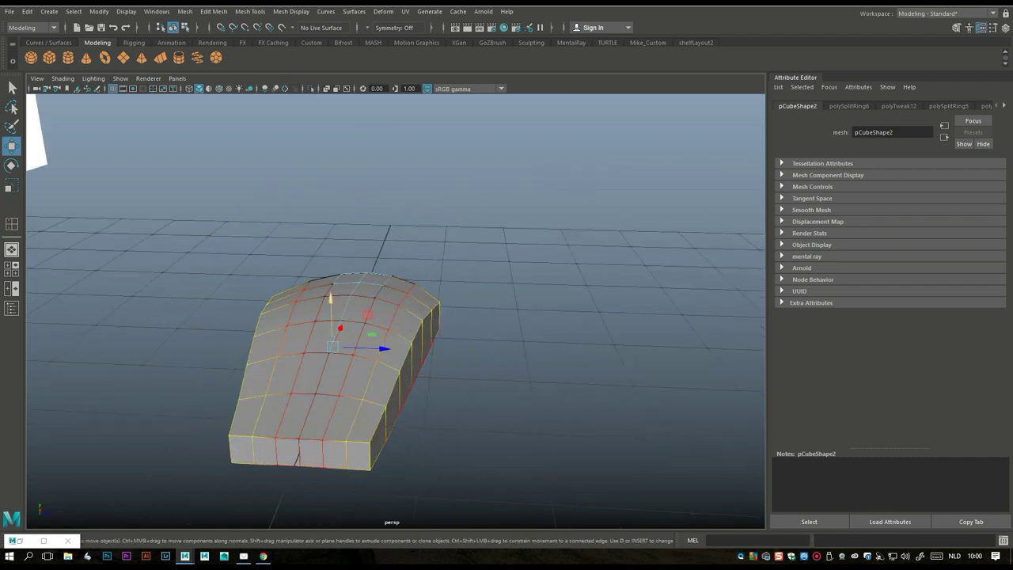
{"action": "left_click_drag", "start_coordinate": [331, 316], "coordinate": [330, 330]}
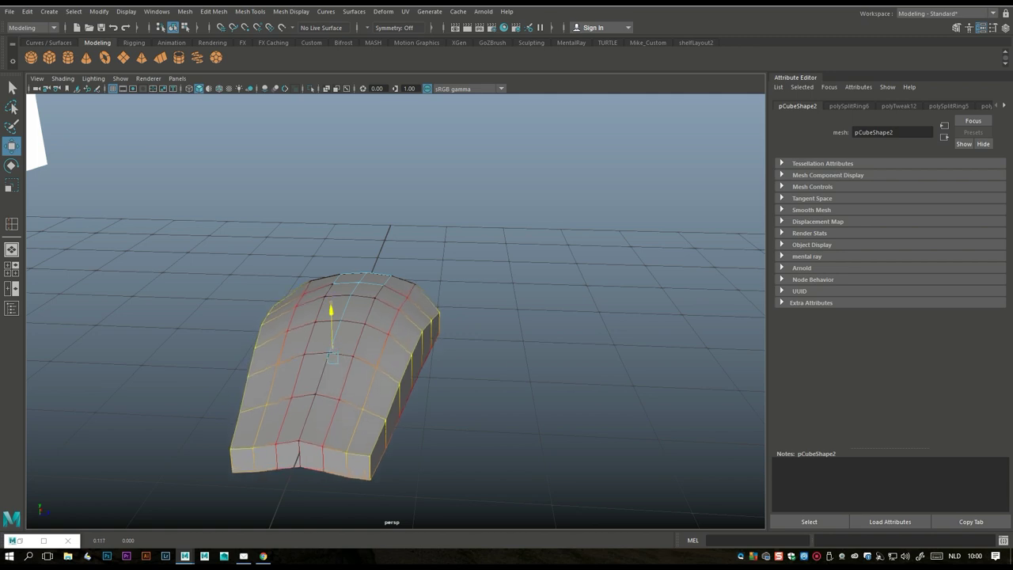
{"action": "key", "text": "ctrl+z"}
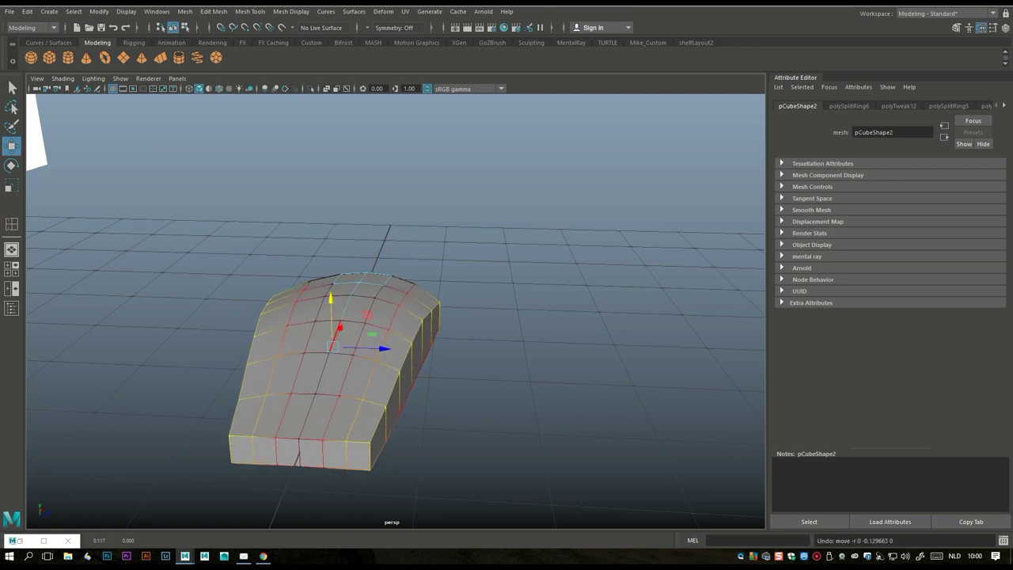
Lower the hand's side edges slightly with a smaller soft selection falloff, and return the mesh to object mode
{"action": "left_click_drag", "start_coordinate": [332, 345], "coordinate": [291, 345]}
{"action": "left_click_drag", "start_coordinate": [330, 299], "coordinate": [331, 316]}
{"action": "left_click", "coordinate": [554, 411]}
{"action": "scroll", "coordinate": [395, 308], "scroll_direction": "down", "scroll_amount": 3}
{"action": "left_click_drag", "start_coordinate": [396, 309], "coordinate": [429, 238], "text": "alt"}
{"action": "right_click", "coordinate": [430, 238]}
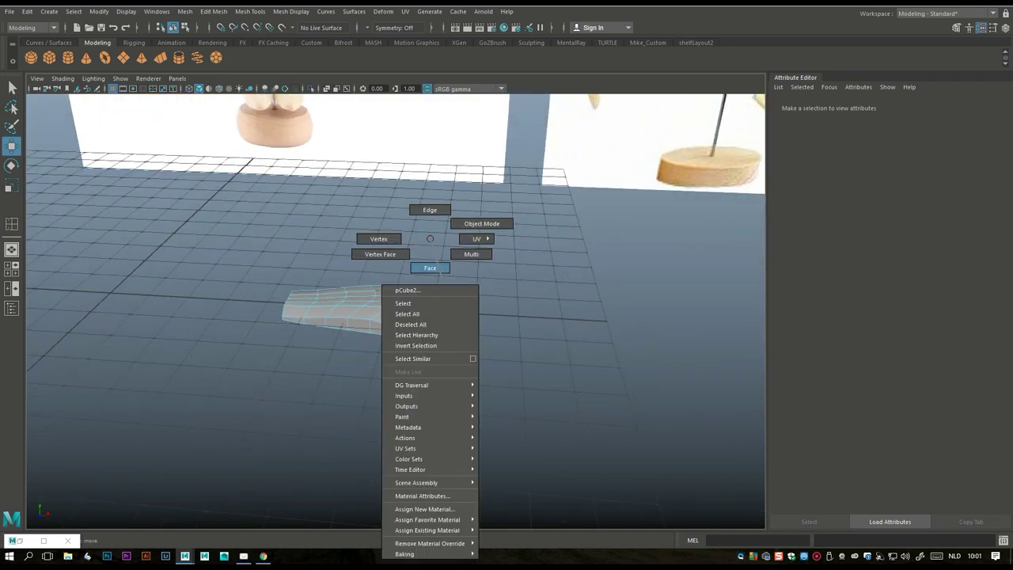
{"action": "left_click", "coordinate": [481, 223]}
Move the hand up beside the reference hand and rotate it in the front view so its tip points downward
{"action": "scroll", "coordinate": [387, 310], "scroll_direction": "down", "scroll_amount": 5}
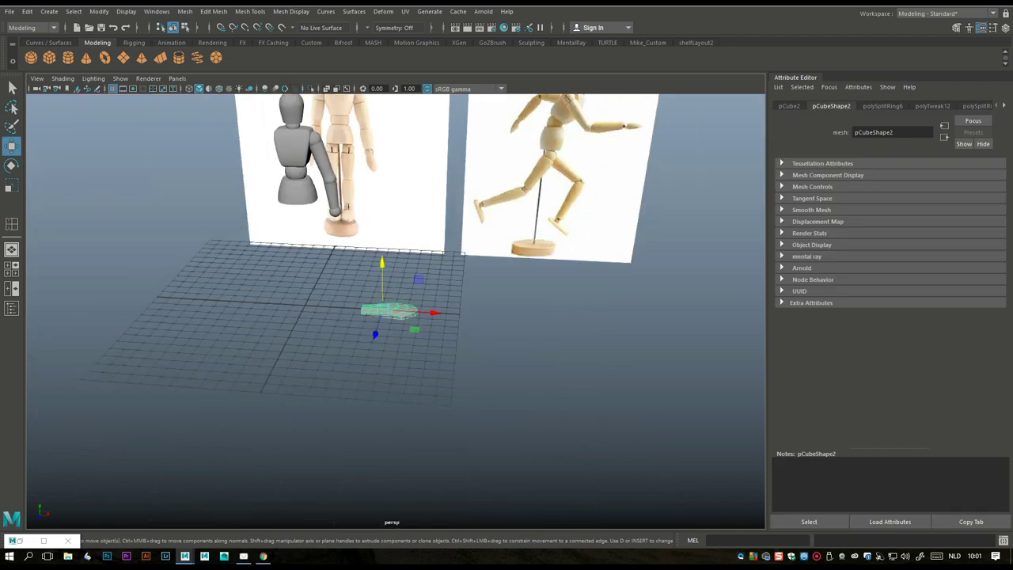
{"action": "scroll", "coordinate": [388, 310], "scroll_direction": "down", "scroll_amount": 2}
{"action": "left_click_drag", "start_coordinate": [383, 265], "coordinate": [383, 204]}
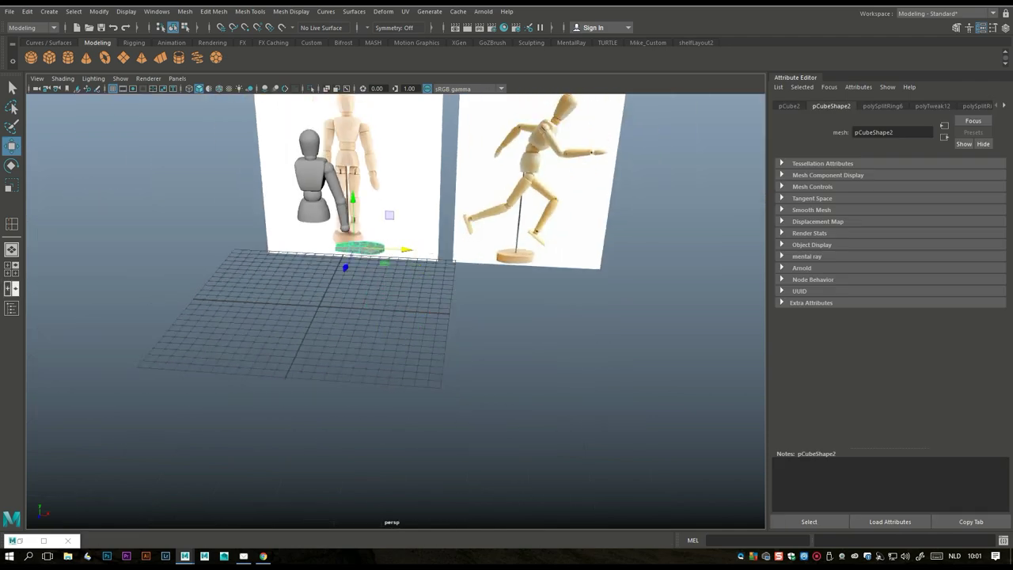
{"action": "left_click", "coordinate": [12, 268]}
{"action": "key", "text": "space"}
{"action": "scroll", "coordinate": [396, 309], "scroll_direction": "down", "scroll_amount": 2}
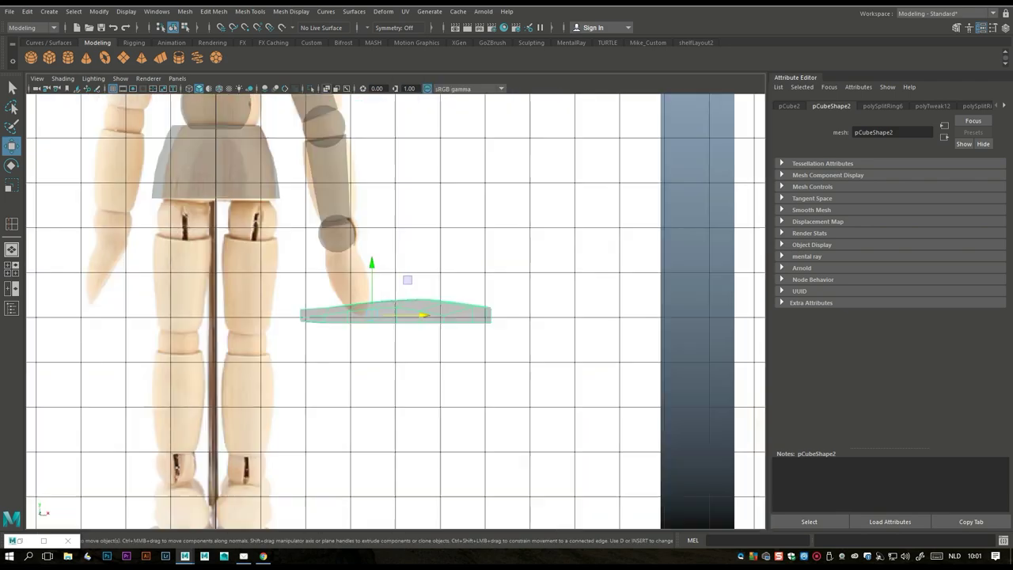
{"action": "key", "text": "e"}
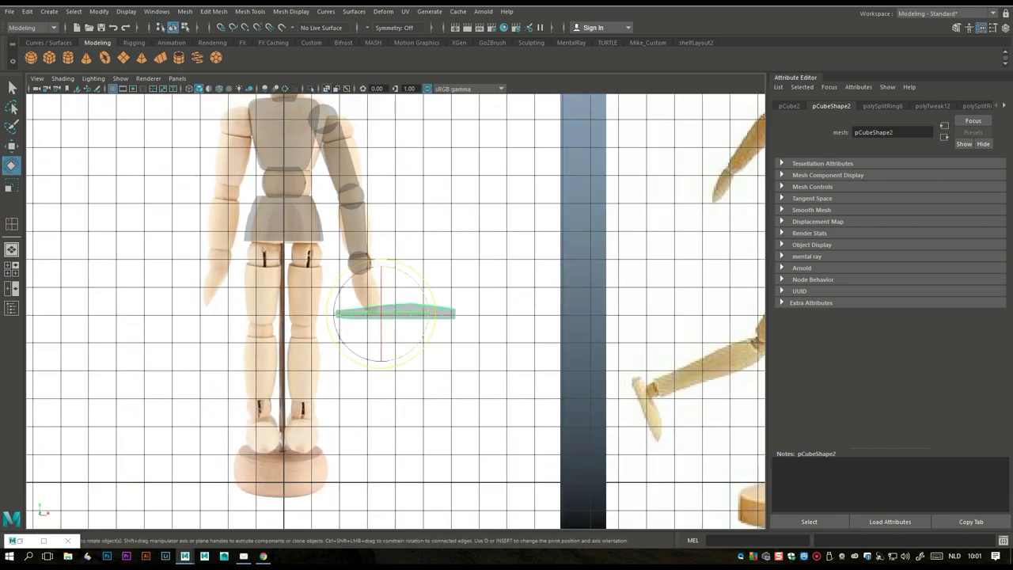
{"action": "left_click_drag", "start_coordinate": [428, 288], "coordinate": [417, 353]}
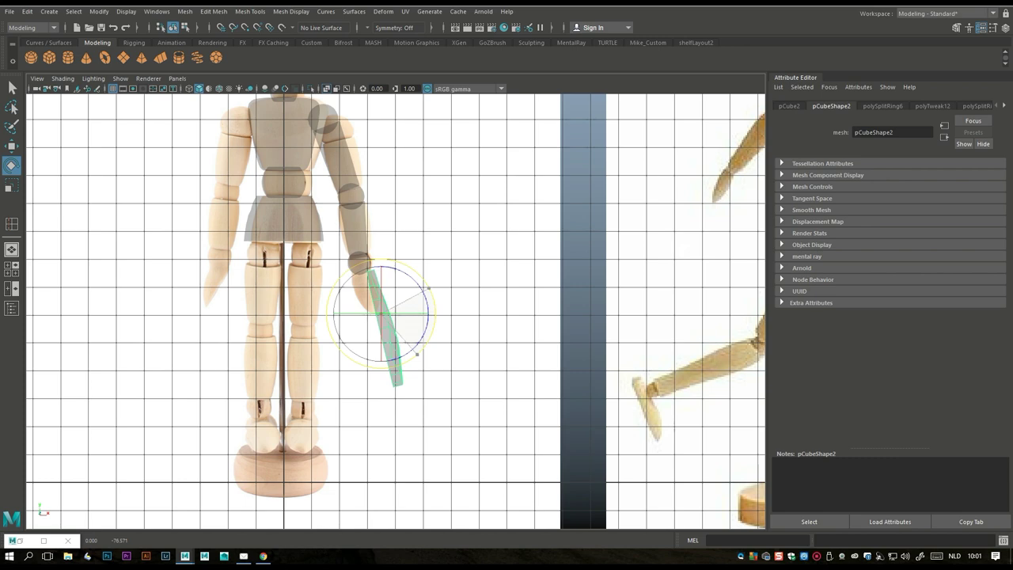
Scale the whole hand down to about the reference hand's length and increase its thickness
{"action": "key", "text": "r"}
{"action": "left_click_drag", "start_coordinate": [381, 313], "coordinate": [390, 356]}
{"action": "scroll", "coordinate": [391, 313], "scroll_direction": "up", "scroll_amount": 5}
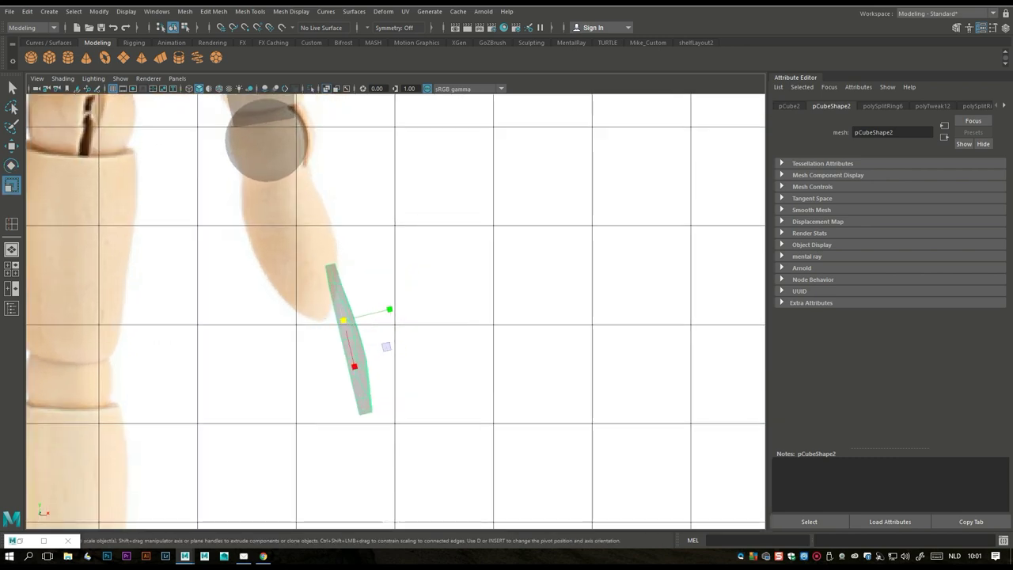
{"action": "left_click_drag", "start_coordinate": [389, 309], "coordinate": [429, 297]}
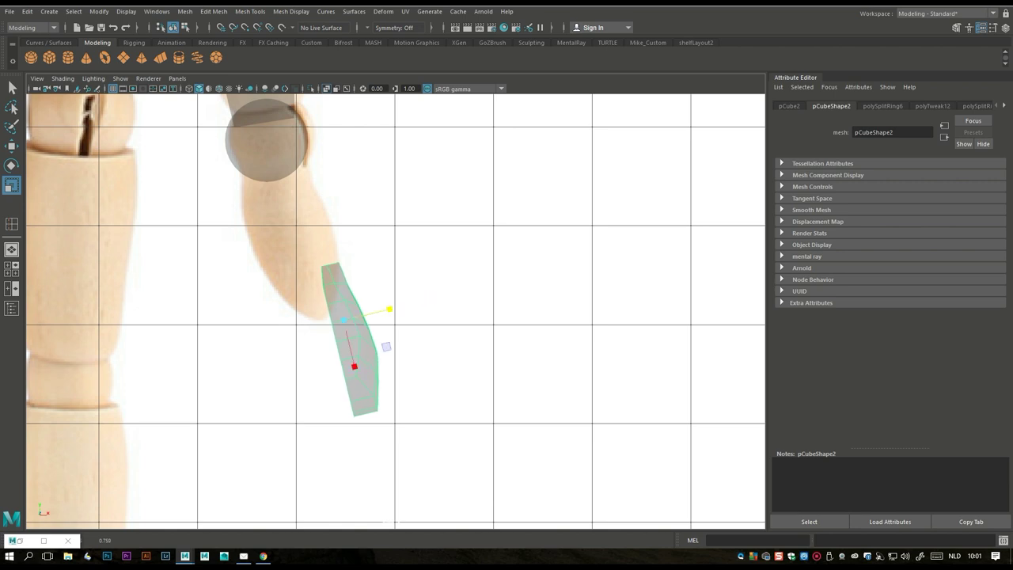
Move the hand over the reference hand and rotate its broad face toward the front, with the wrist end against the wrist ball
{"action": "key", "text": "w"}
{"action": "left_click_drag", "start_coordinate": [343, 319], "coordinate": [252, 240]}
{"action": "key", "text": "e"}
{"action": "left_click_drag", "start_coordinate": [328, 282], "coordinate": [342, 267]}
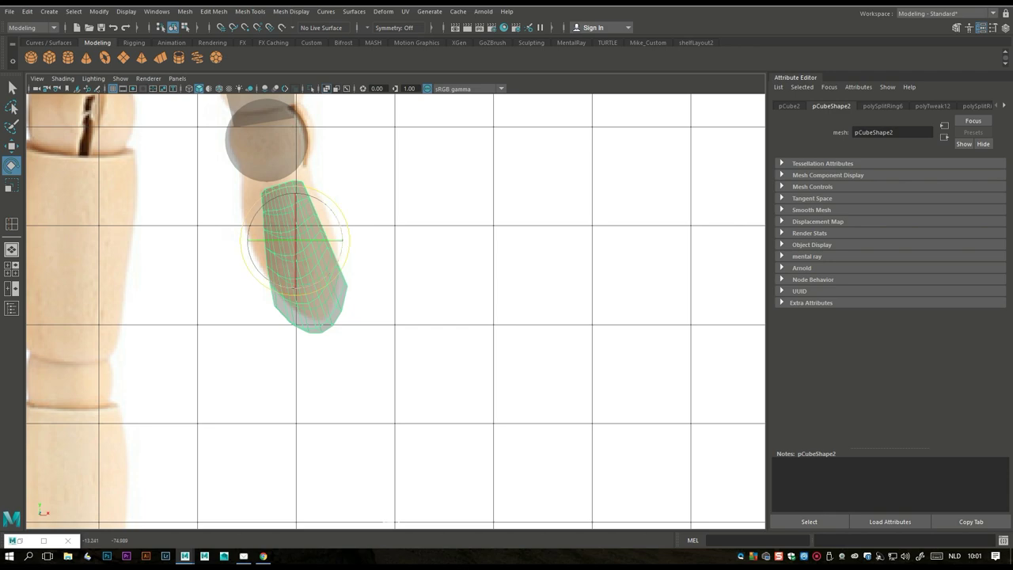
{"action": "key", "text": "w"}
{"action": "left_click_drag", "start_coordinate": [294, 239], "coordinate": [289, 228]}
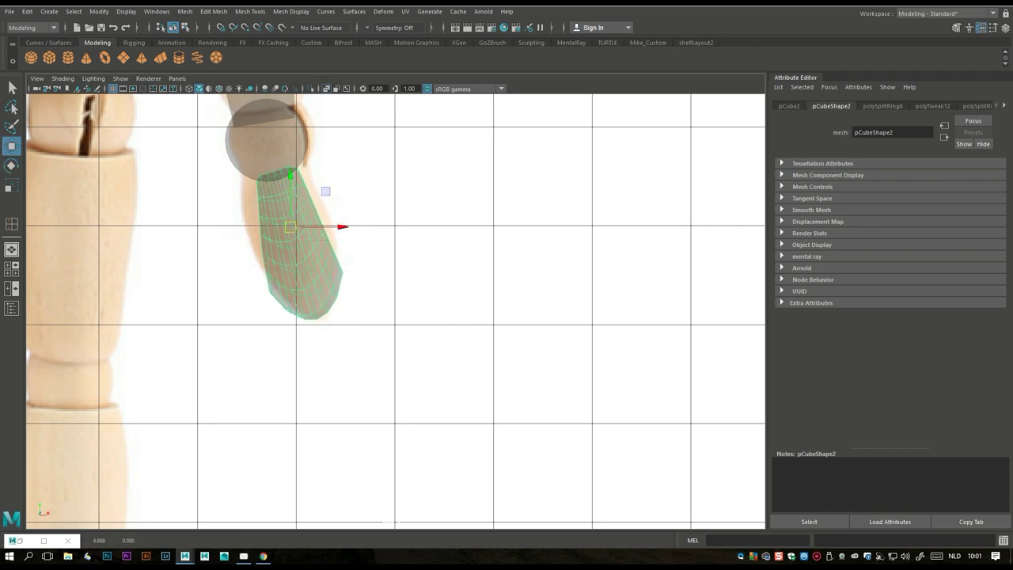
Shift the hand in depth in the perspective view to center its wrist end under the wrist ball
{"action": "key", "text": "space"}
{"action": "key", "text": "space"}
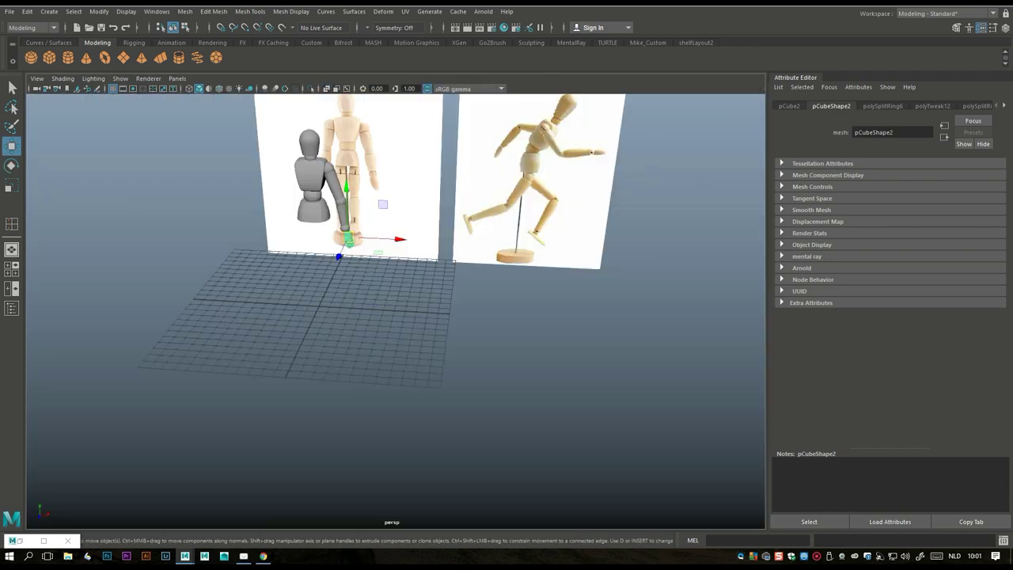
{"action": "key", "text": "f"}
{"action": "left_click_drag", "start_coordinate": [396, 316], "coordinate": [443, 285], "text": "alt"}
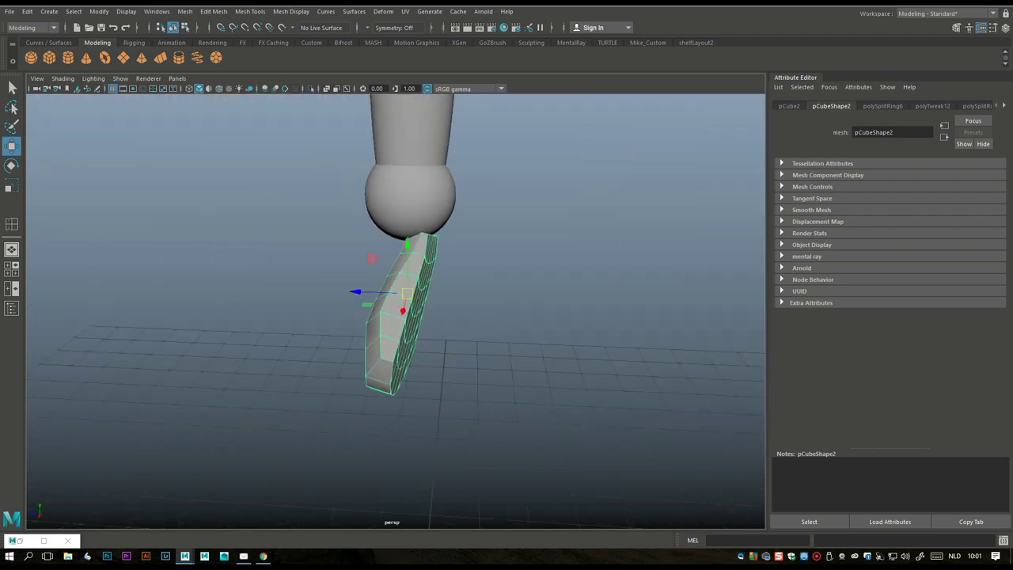
{"action": "left_click_drag", "start_coordinate": [373, 291], "coordinate": [354, 292]}
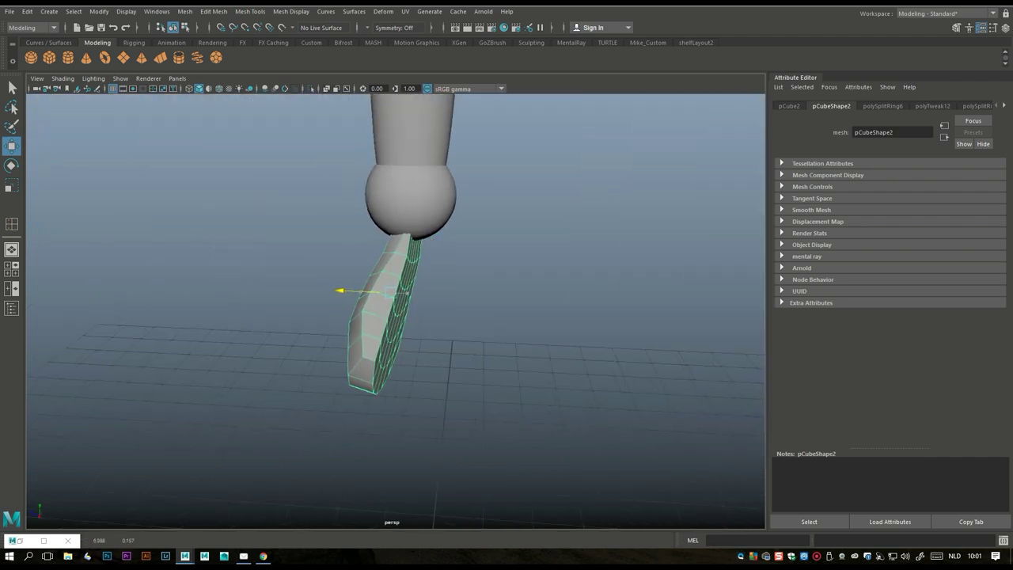
Scale the hand wider, undo the last scaling, and return to the front view with the Move tool active
{"action": "left_click_drag", "start_coordinate": [395, 317], "coordinate": [494, 304], "text": "alt"}
{"action": "scroll", "coordinate": [396, 308], "scroll_direction": "up", "scroll_amount": 5}
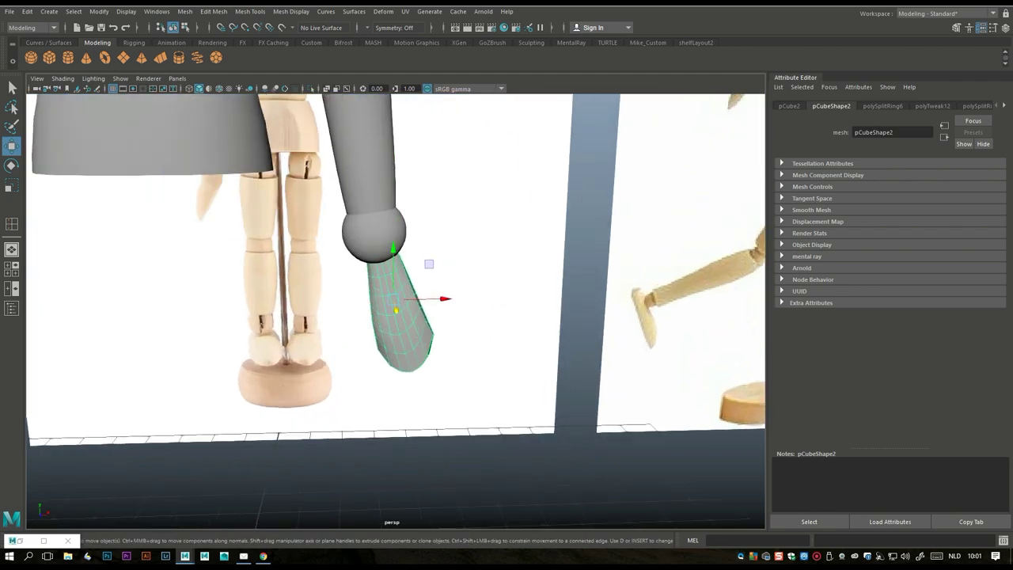
{"action": "key", "text": "r"}
{"action": "left_click_drag", "start_coordinate": [405, 349], "coordinate": [411, 364]}
{"action": "key", "text": "ctrl+z"}
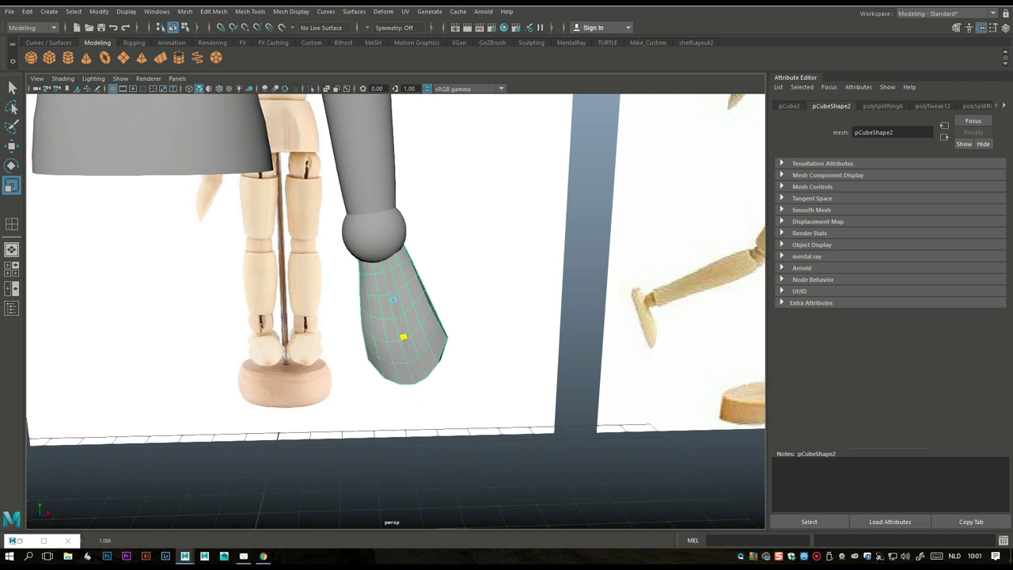
{"action": "key", "text": "space"}
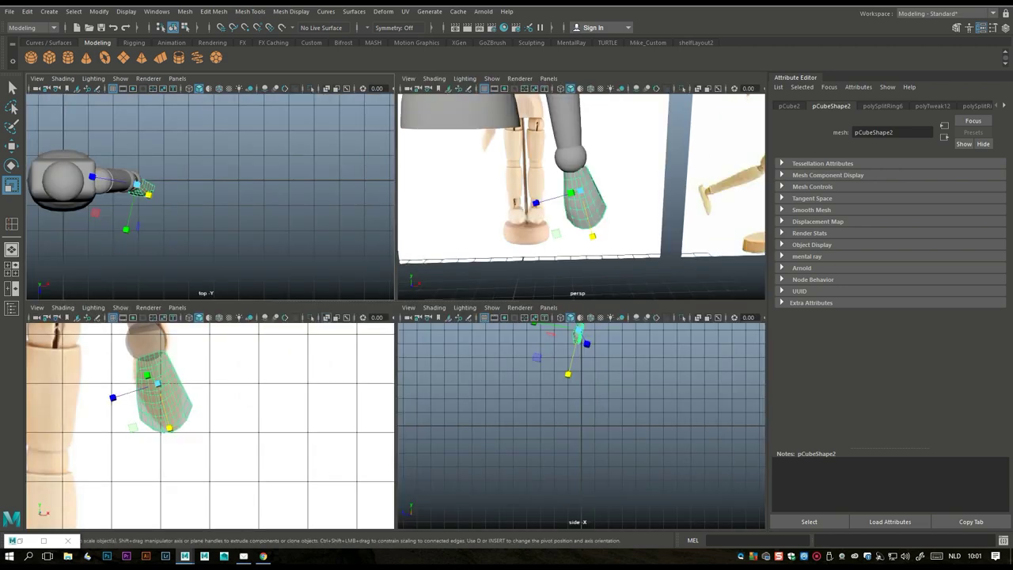
{"action": "key", "text": "space"}
{"action": "key", "text": "w"}
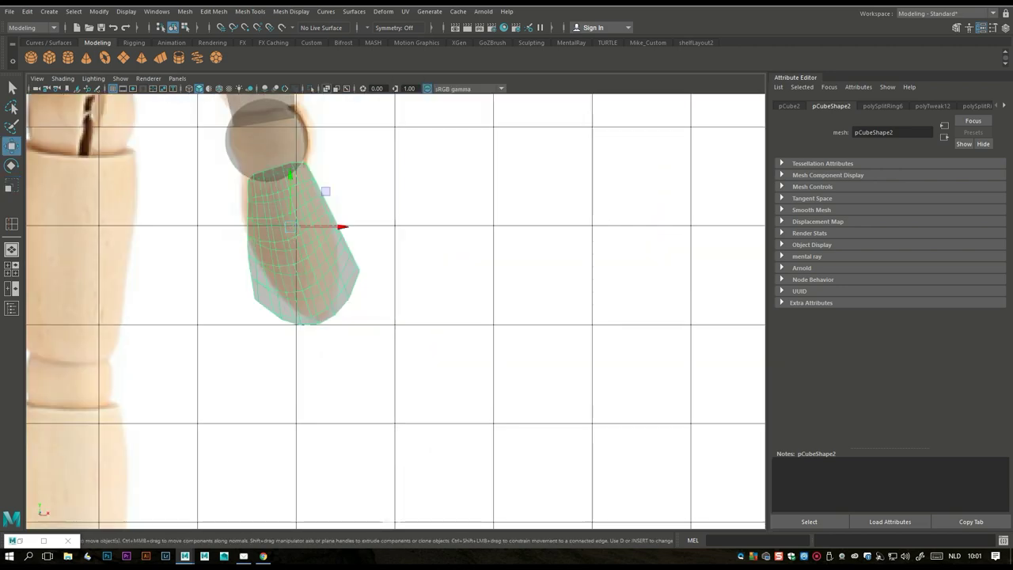
Shift the hand slightly up and inward in the front view so its wrist end sits in the wrist ball
{"action": "left_click_drag", "start_coordinate": [289, 227], "coordinate": [283, 223]}
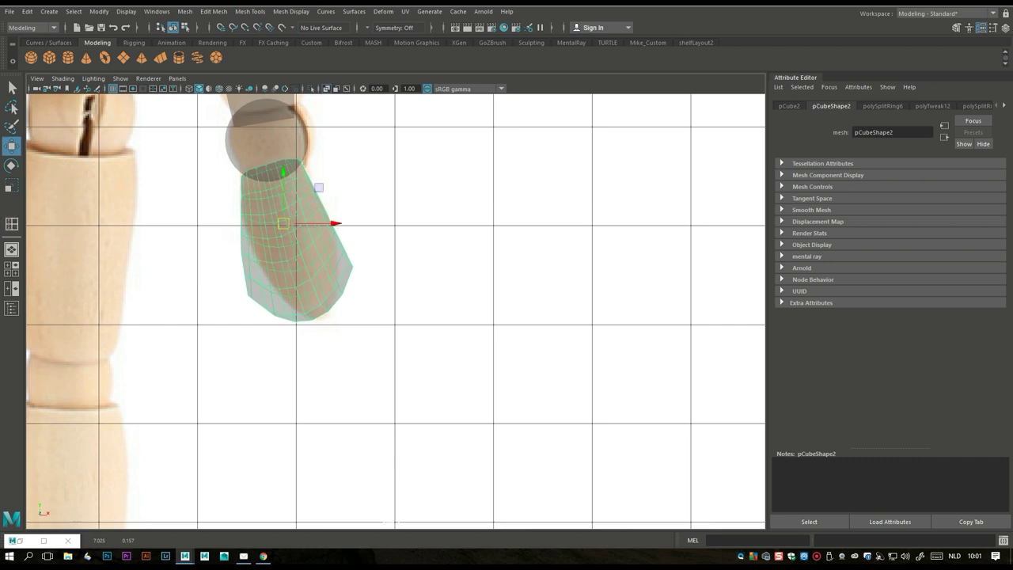
{"action": "key", "text": "space"}
{"action": "key", "text": "space"}
Combine the shoulder ball, upper arm, elbow ball, forearm, wrist ball and hand into one mesh and center its pivot
{"action": "left_click_drag", "start_coordinate": [396, 300], "coordinate": [443, 300], "text": "alt"}
{"action": "right_click_drag", "start_coordinate": [443, 300], "coordinate": [395, 316], "text": "alt"}
{"action": "left_click_drag", "start_coordinate": [396, 301], "coordinate": [443, 301], "text": "alt"}
{"action": "left_click", "coordinate": [464, 241]}
{"action": "left_click", "coordinate": [473, 276]}
{"action": "left_click", "coordinate": [466, 301]}
{"action": "left_click", "coordinate": [484, 317]}
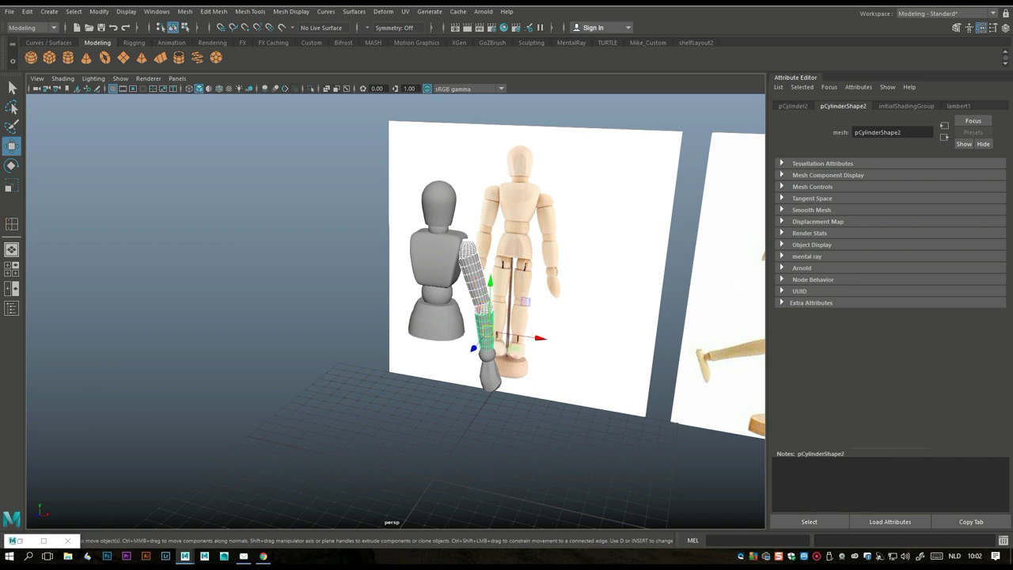
{"action": "left_click", "coordinate": [488, 370]}
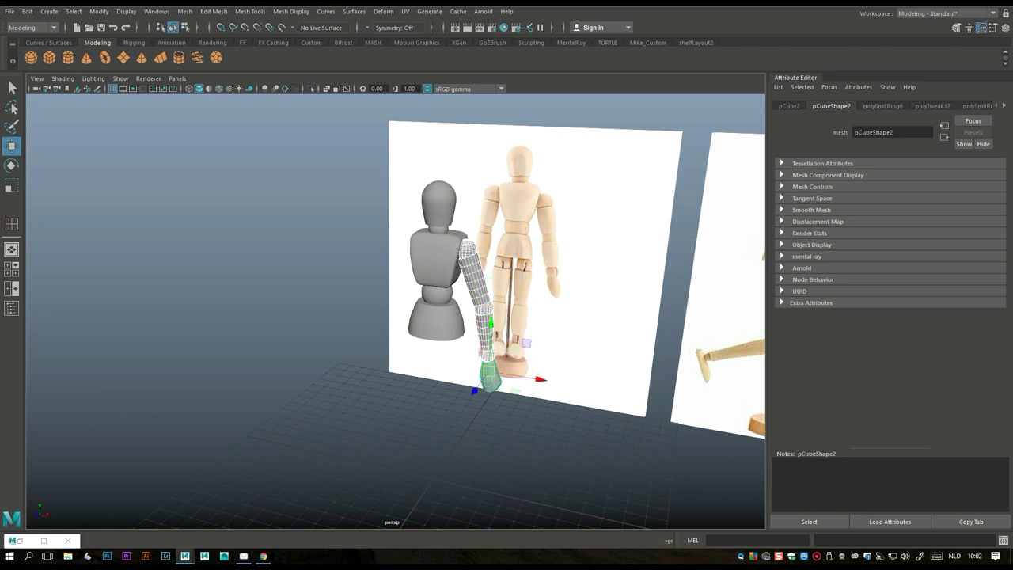
{"action": "left_click", "coordinate": [184, 11]}
{"action": "left_click", "coordinate": [184, 11]}
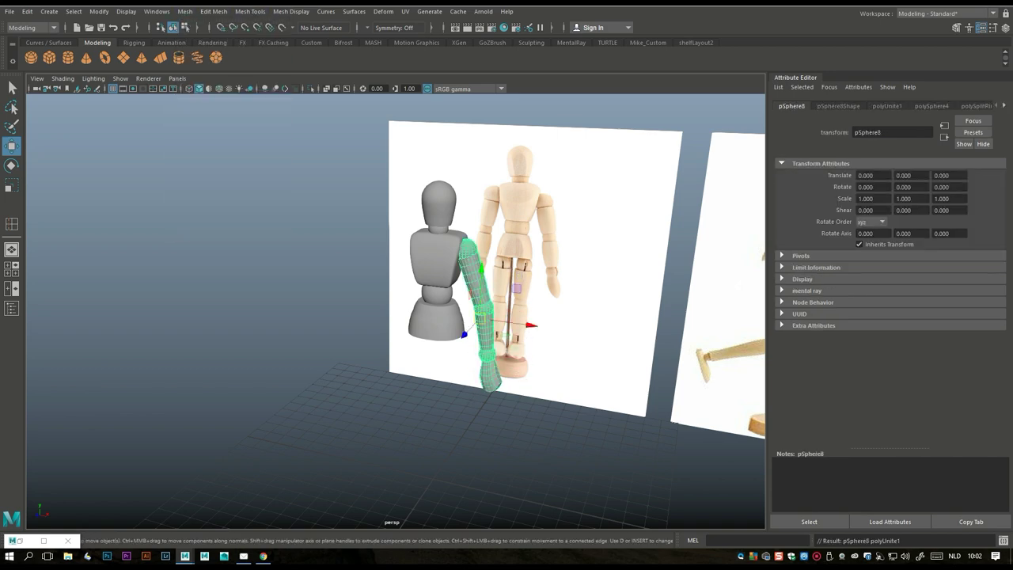
{"action": "left_click", "coordinate": [99, 11]}
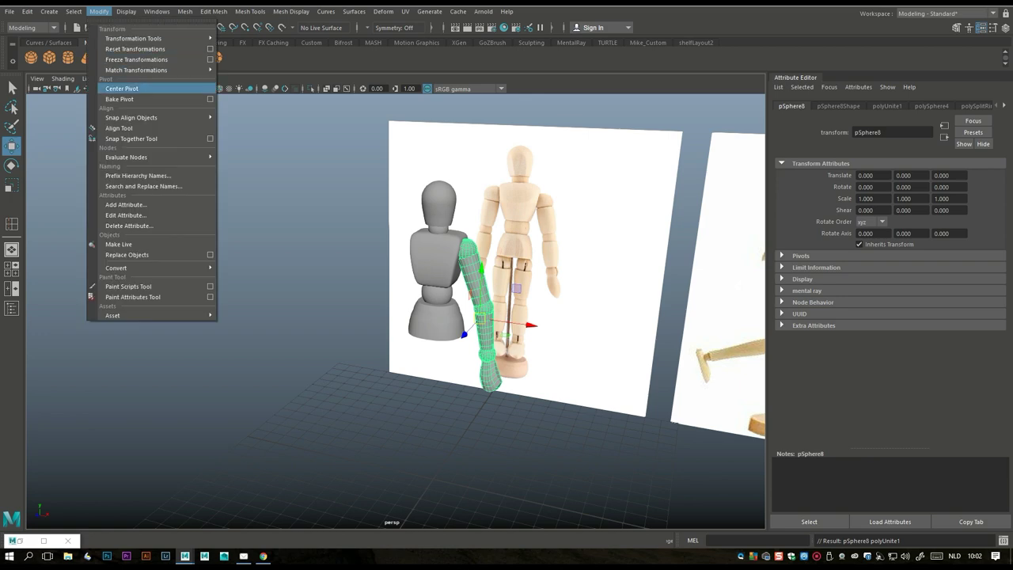
{"action": "left_click", "coordinate": [121, 88]}
Duplicate the arm as an instance with an X scale of -1 and move it to the opposite side of the torso
{"action": "left_click", "coordinate": [27, 11]}
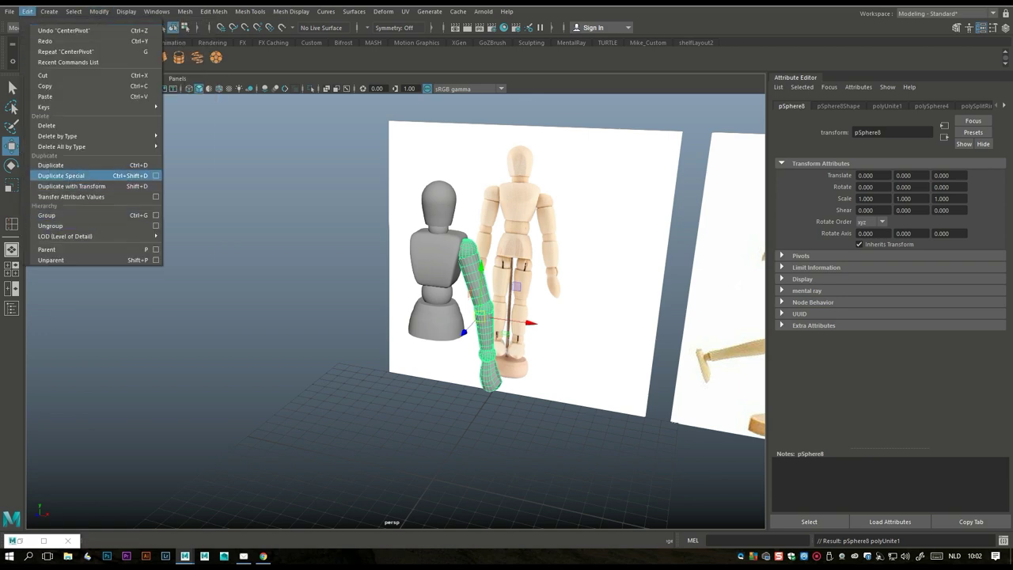
{"action": "left_click", "coordinate": [156, 175]}
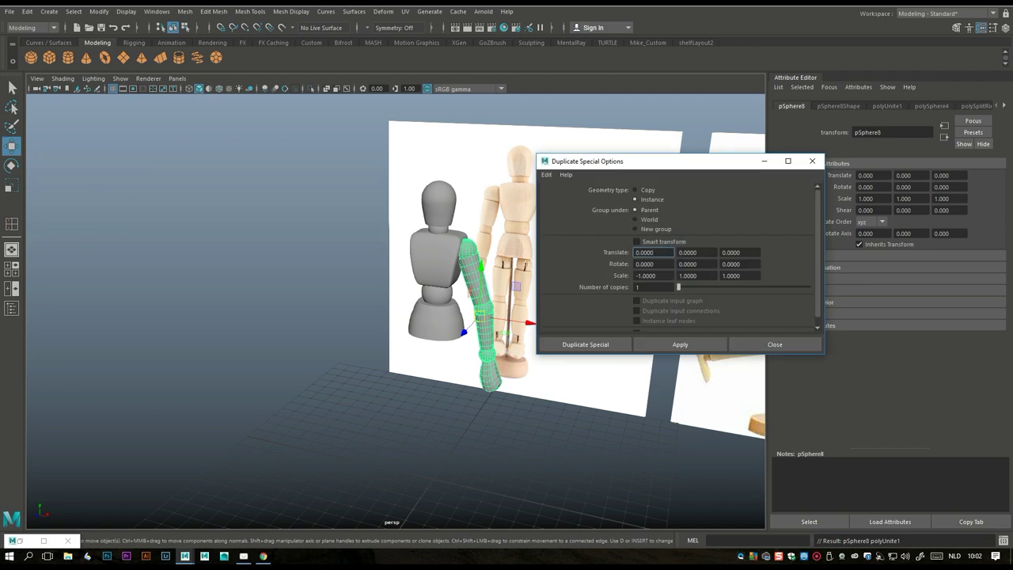
{"action": "left_click", "coordinate": [585, 344]}
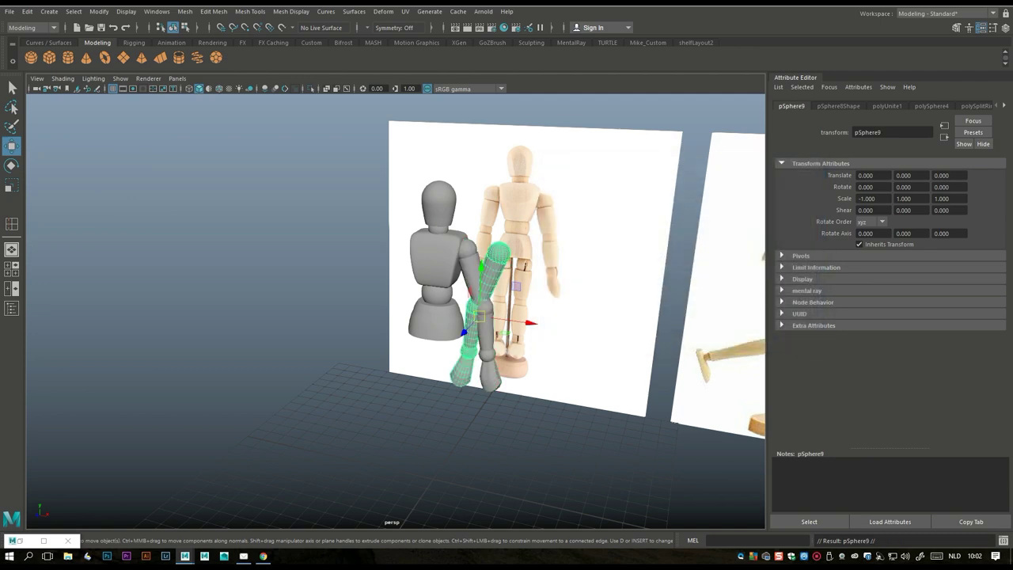
{"action": "left_click_drag", "start_coordinate": [481, 316], "coordinate": [387, 312]}
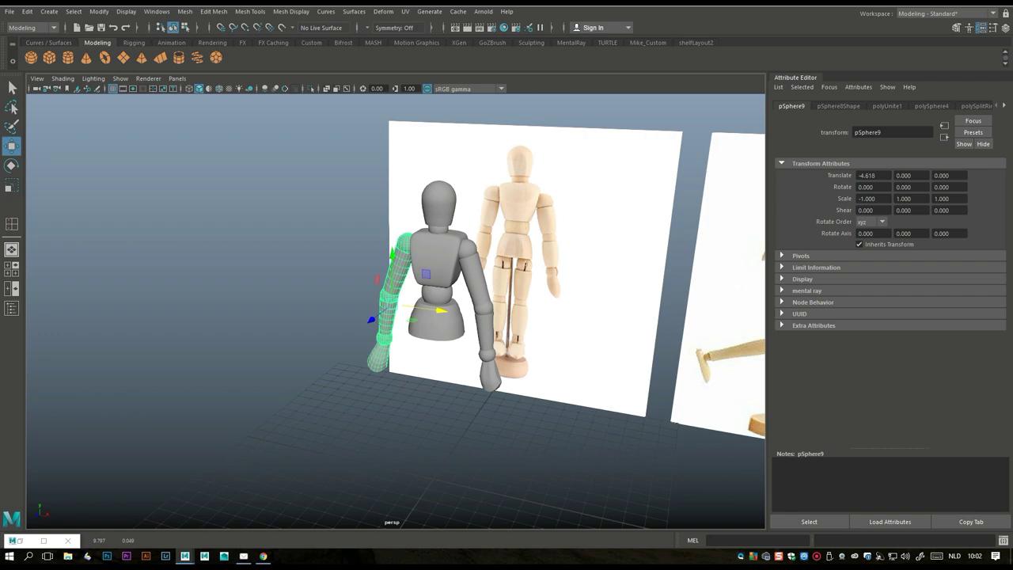
Align the mirrored arm's shoulder with the torso in the front view by setting its X translation to about -4.408
{"action": "key", "text": "space"}
{"action": "key", "text": "space"}
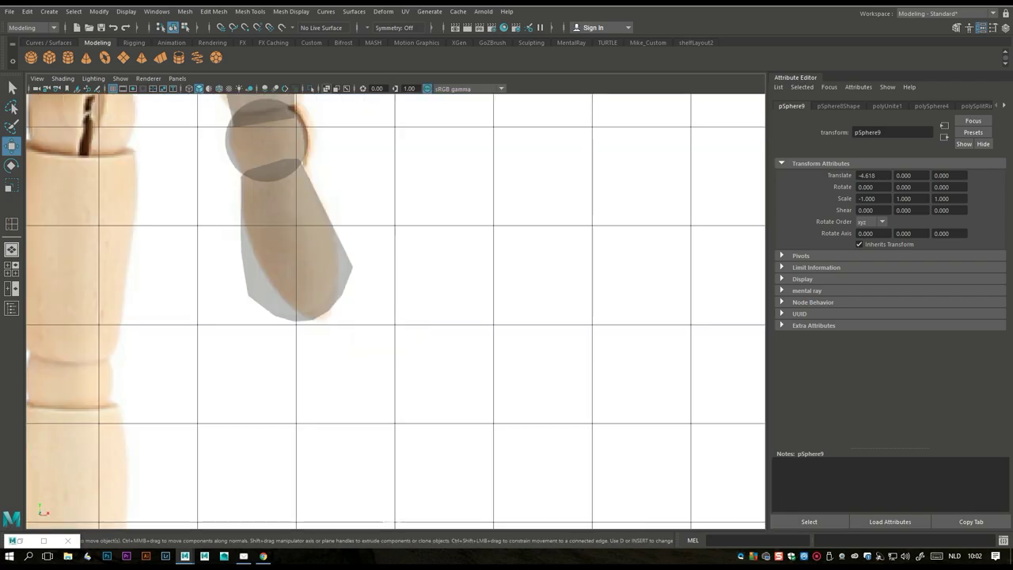
{"action": "scroll", "coordinate": [396, 308], "scroll_direction": "down", "scroll_amount": 4}
{"action": "scroll", "coordinate": [396, 308], "scroll_direction": "up", "scroll_amount": 3}
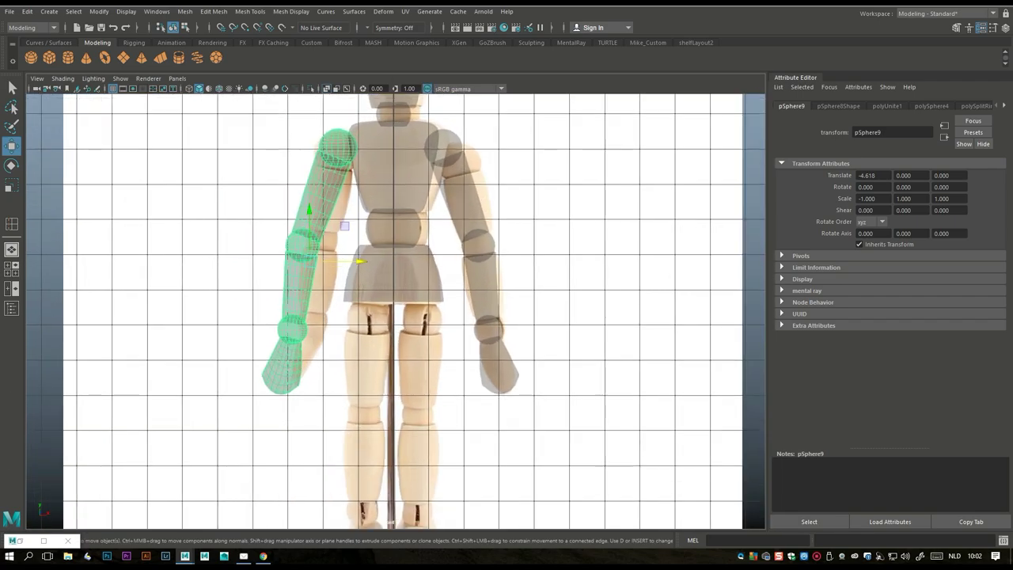
{"action": "left_click_drag", "start_coordinate": [356, 261], "coordinate": [364, 261]}
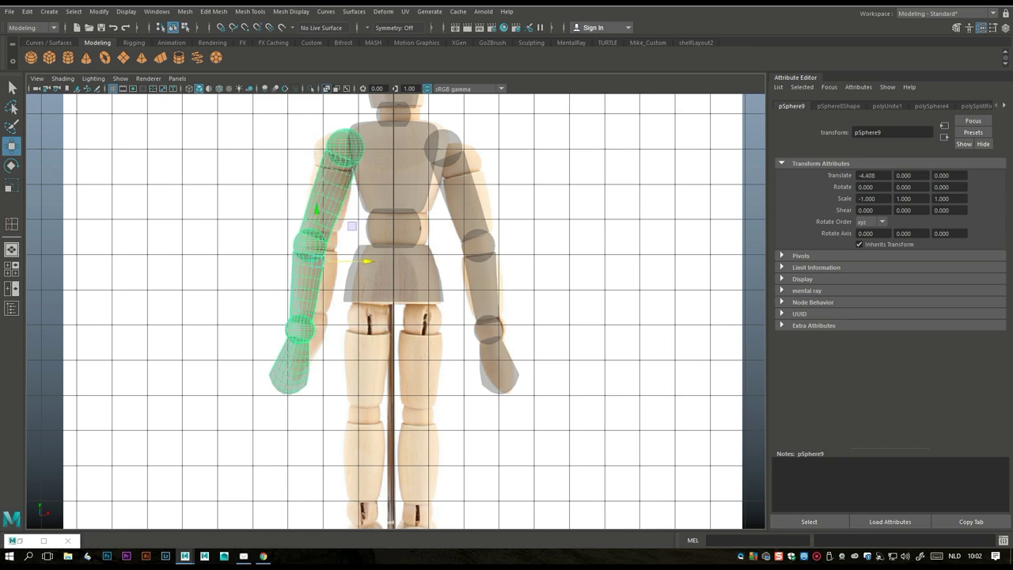
Separate the original combined arm back into its individual pieces
{"action": "left_click", "coordinate": [12, 269]}
{"action": "left_click", "coordinate": [12, 249]}
{"action": "left_click_drag", "start_coordinate": [396, 316], "coordinate": [348, 317], "text": "alt"}
{"action": "scroll", "coordinate": [395, 317], "scroll_direction": "up", "scroll_amount": 2}
{"action": "scroll", "coordinate": [395, 316], "scroll_direction": "up", "scroll_amount": 4}
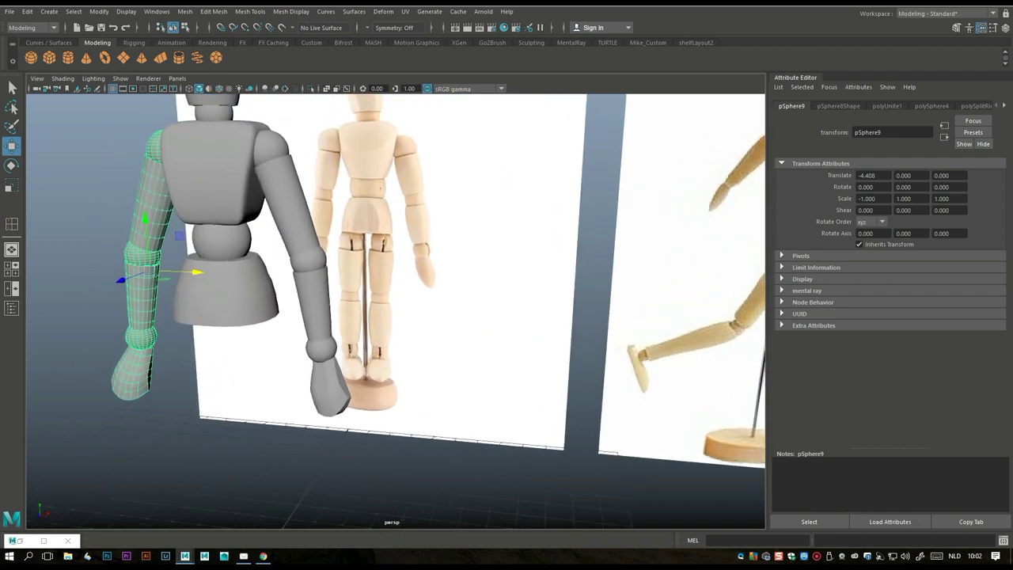
{"action": "middle_click_drag", "start_coordinate": [396, 317], "coordinate": [400, 315], "text": "alt"}
{"action": "left_click", "coordinate": [304, 238]}
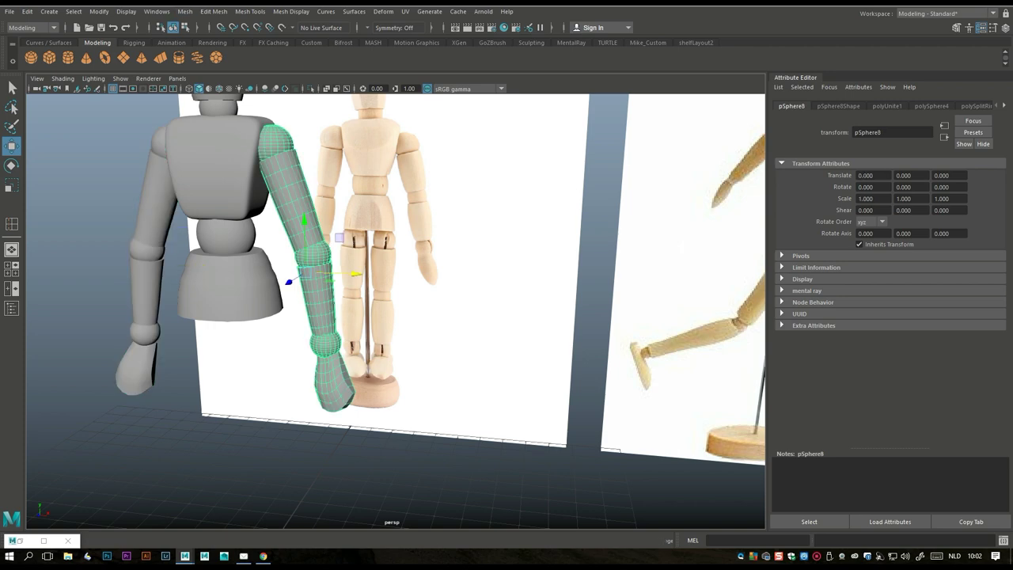
{"action": "left_click", "coordinate": [185, 11]}
{"action": "left_click", "coordinate": [209, 59]}
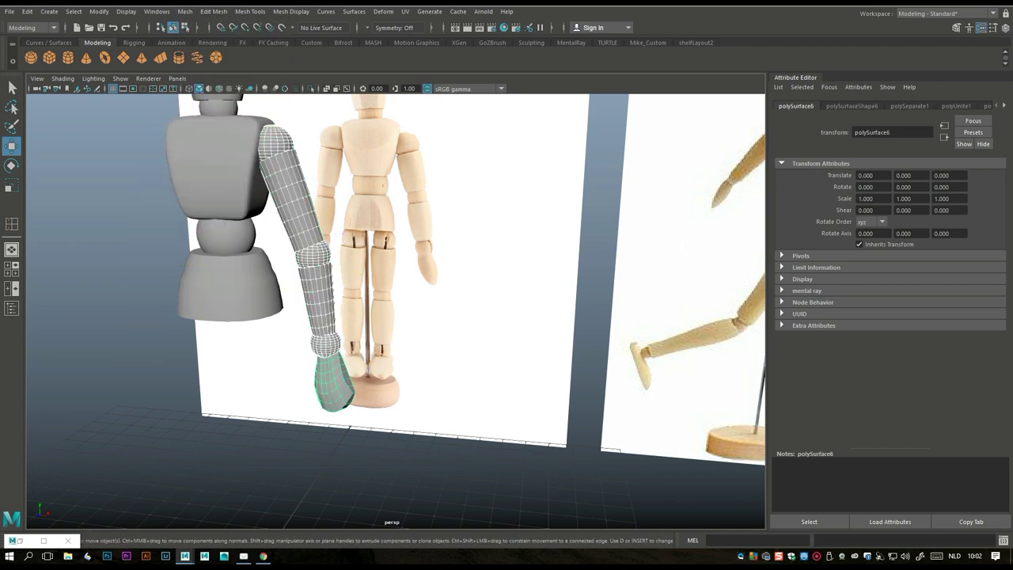
Combine the upper arm, shoulder ball and elbow ball into one mesh
{"action": "left_click", "coordinate": [292, 197]}
{"action": "left_click", "coordinate": [275, 140], "text": "shift"}
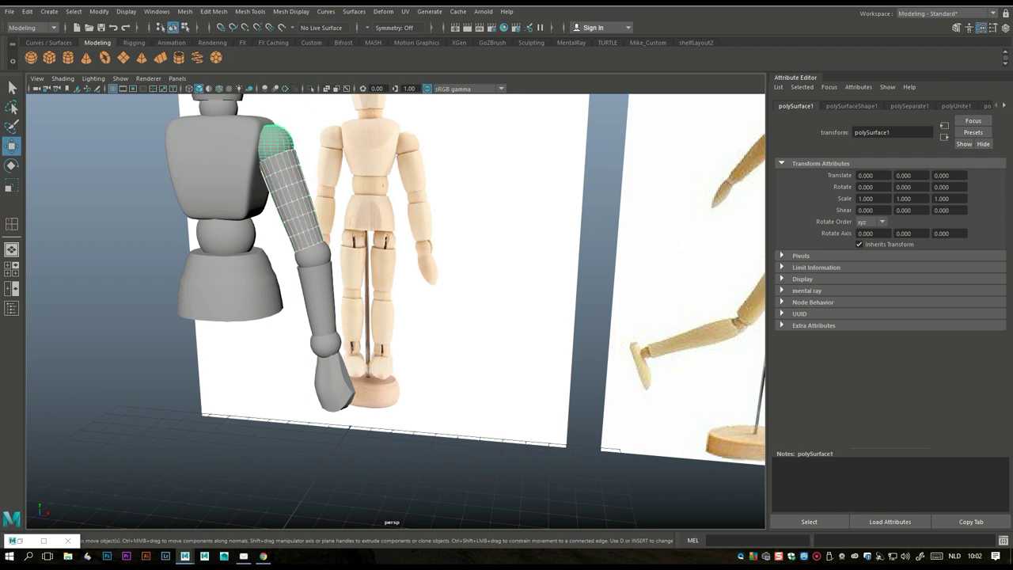
{"action": "left_click", "coordinate": [313, 253], "text": "shift"}
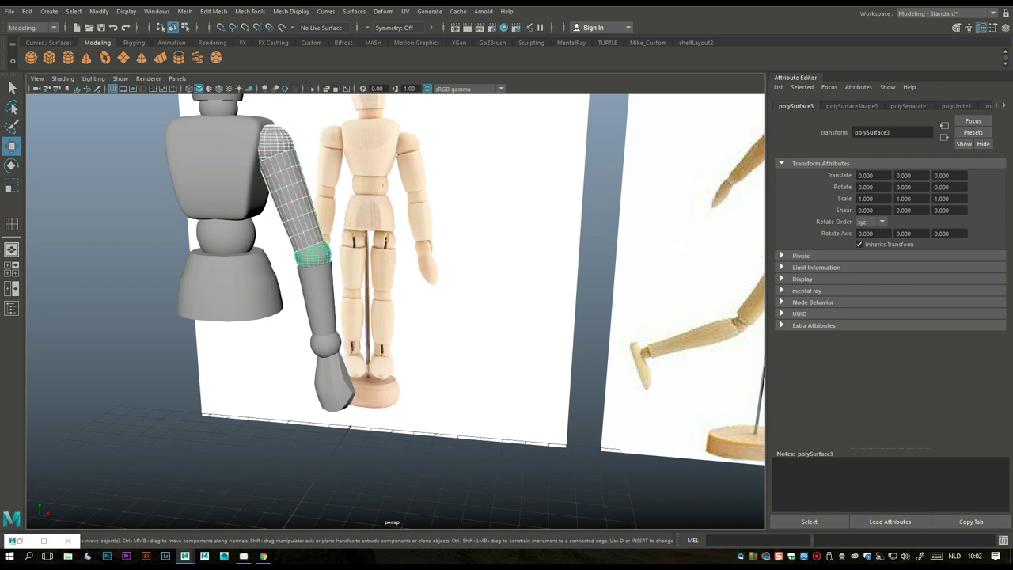
{"action": "left_click", "coordinate": [184, 11]}
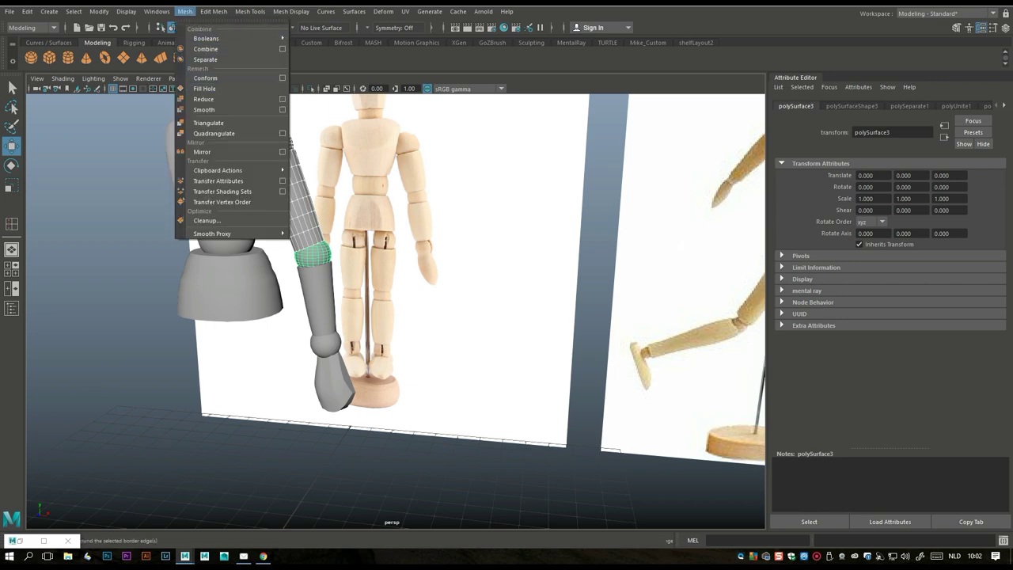
{"action": "left_click", "coordinate": [207, 48]}
Duplicate the combined upper arm and move the copy about 5.254 units down and 0.78 units inward, next to the reference thigh
{"action": "key", "text": "ctrl+d"}
{"action": "left_click_drag", "start_coordinate": [290, 147], "coordinate": [295, 342]}
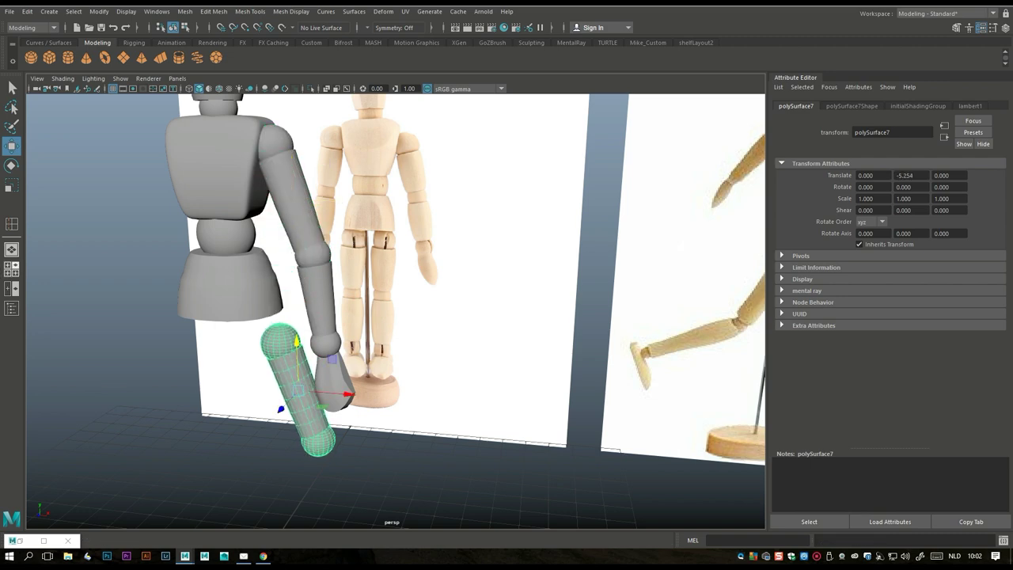
{"action": "left_click", "coordinate": [11, 269]}
{"action": "key", "text": "space"}
{"action": "middle_click_drag", "start_coordinate": [507, 381], "coordinate": [510, 339], "text": "alt"}
{"action": "left_click_drag", "start_coordinate": [507, 338], "coordinate": [484, 338]}
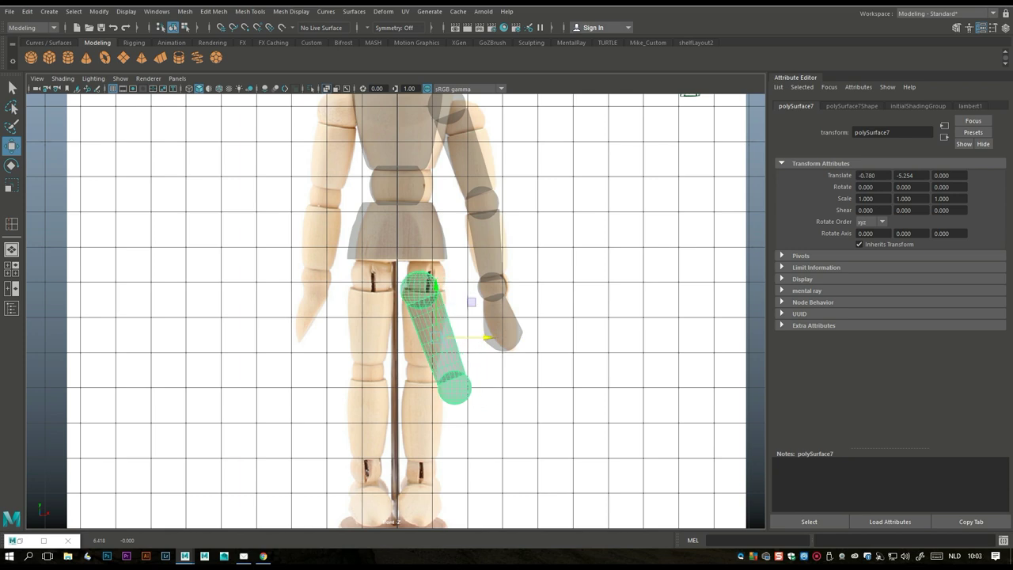
Rotate the copy about -23 degrees around Z to stand upright and place it over the reference thigh
{"action": "key", "text": "e"}
{"action": "left_click_drag", "start_coordinate": [465, 294], "coordinate": [472, 298]}
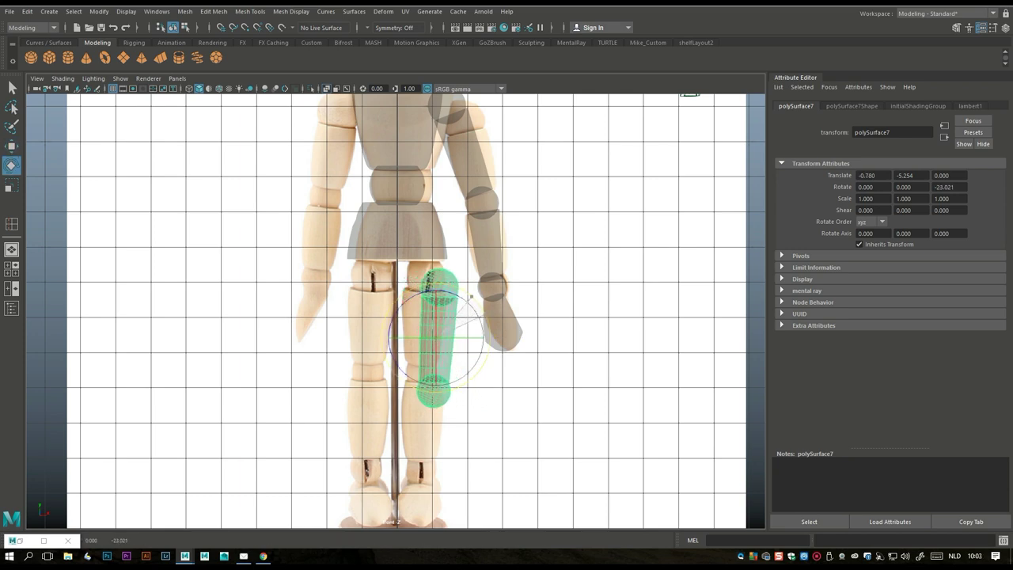
{"action": "key", "text": "w"}
{"action": "left_click_drag", "start_coordinate": [434, 337], "coordinate": [421, 325]}
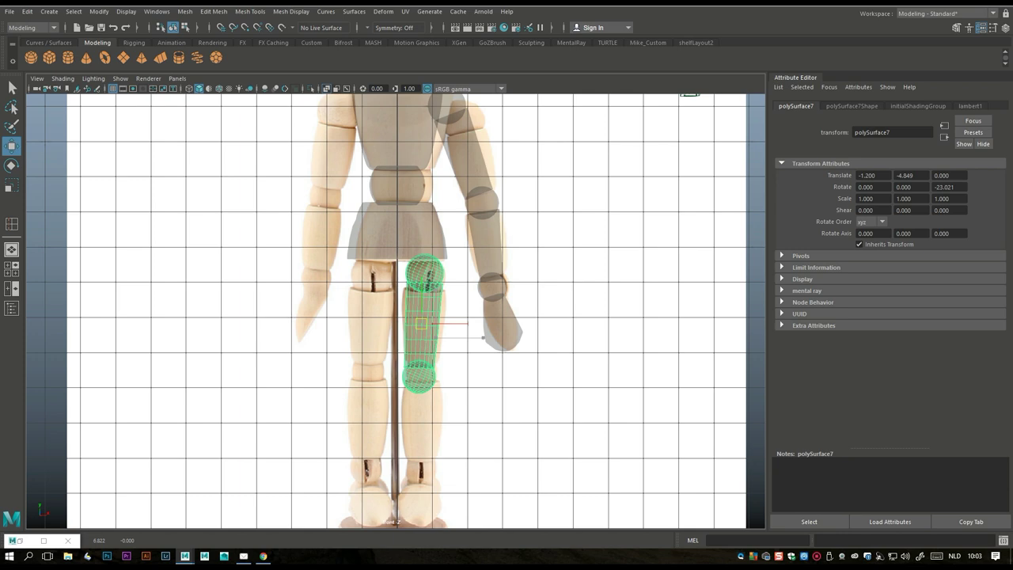
Duplicate the forearm, move the copy about 5.372 units down, and center its pivot
{"action": "left_click", "coordinate": [485, 244]}
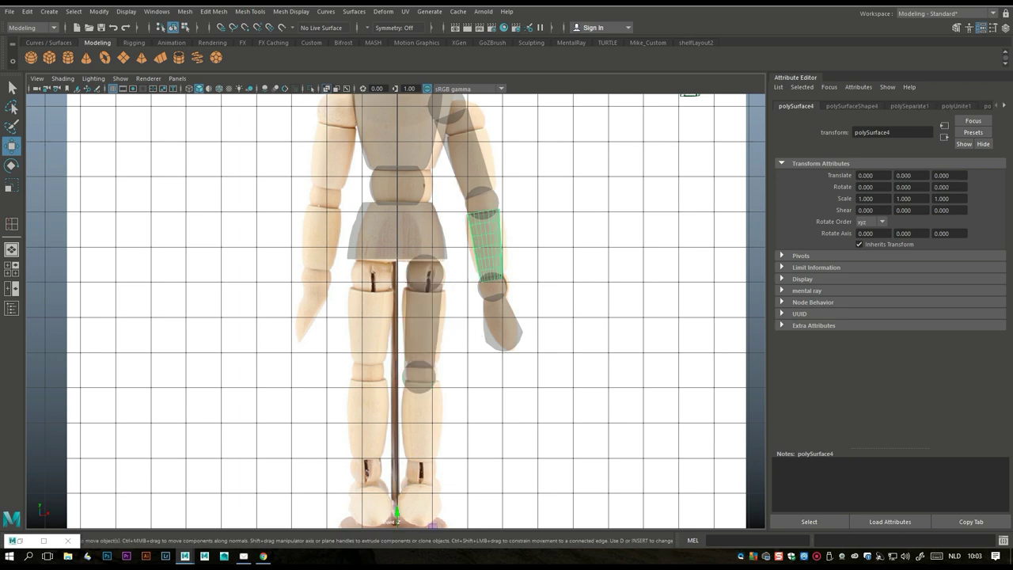
{"action": "key", "text": "ctrl+d"}
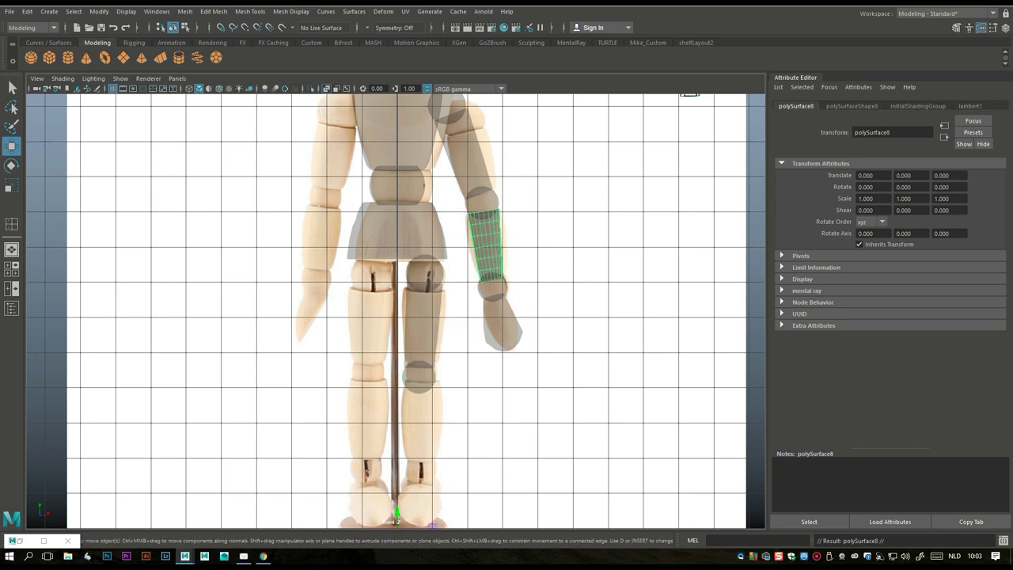
{"action": "scroll", "coordinate": [396, 309], "scroll_direction": "down", "scroll_amount": 10}
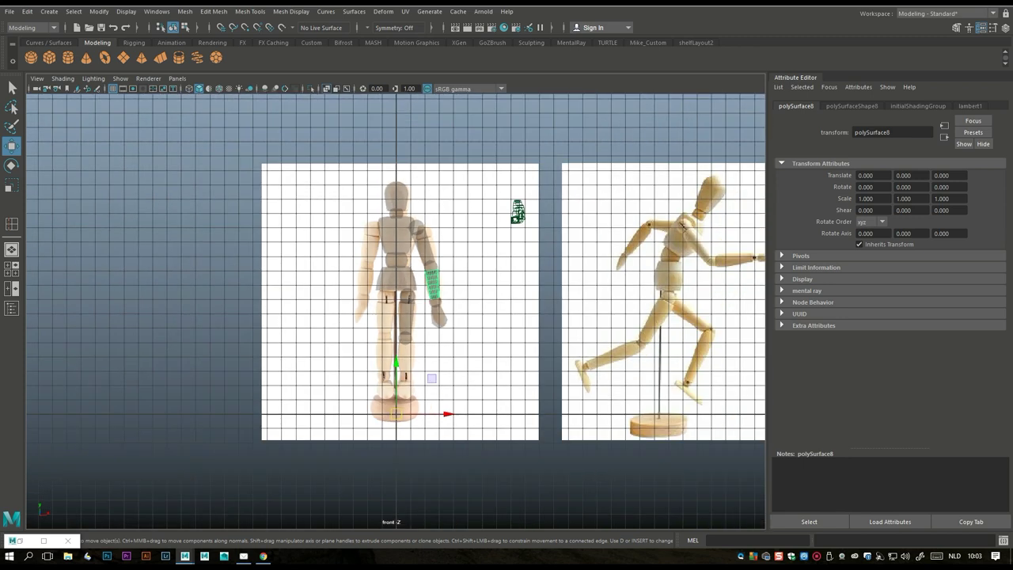
{"action": "left_click_drag", "start_coordinate": [396, 356], "coordinate": [396, 409]}
{"action": "scroll", "coordinate": [394, 310], "scroll_direction": "up", "scroll_amount": 3}
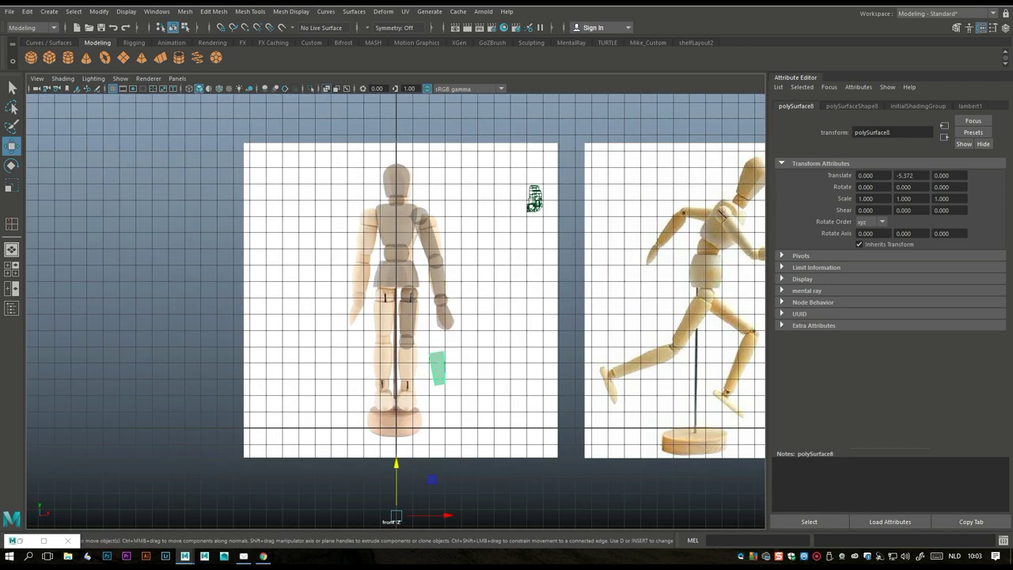
{"action": "left_click", "coordinate": [99, 11]}
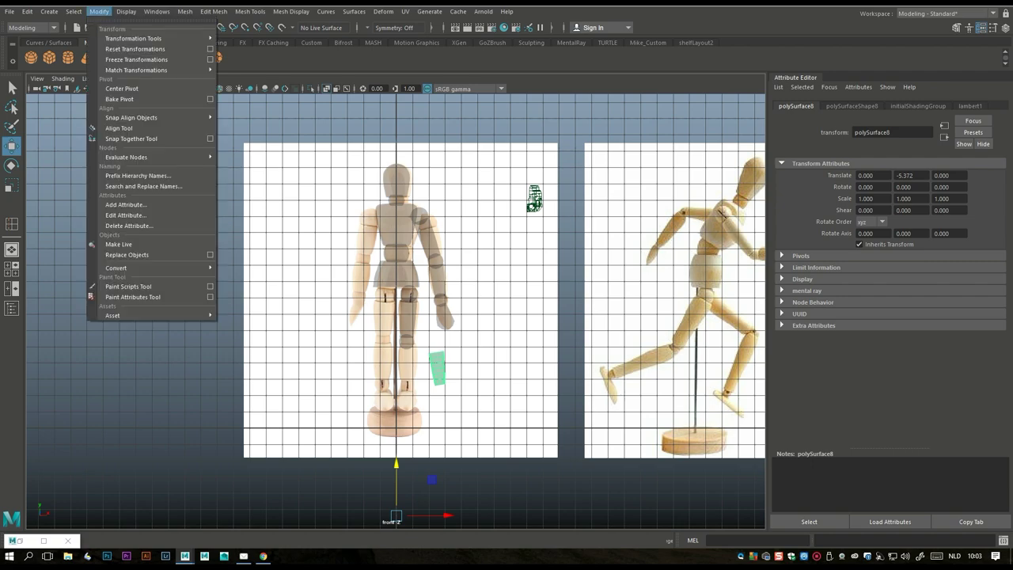
{"action": "left_click", "coordinate": [119, 90]}
{"action": "scroll", "coordinate": [385, 309], "scroll_direction": "up", "scroll_amount": 1}
{"action": "scroll", "coordinate": [404, 325], "scroll_direction": "up", "scroll_amount": 3}
{"action": "middle_click_drag", "start_coordinate": [404, 325], "coordinate": [341, 200], "text": "alt"}
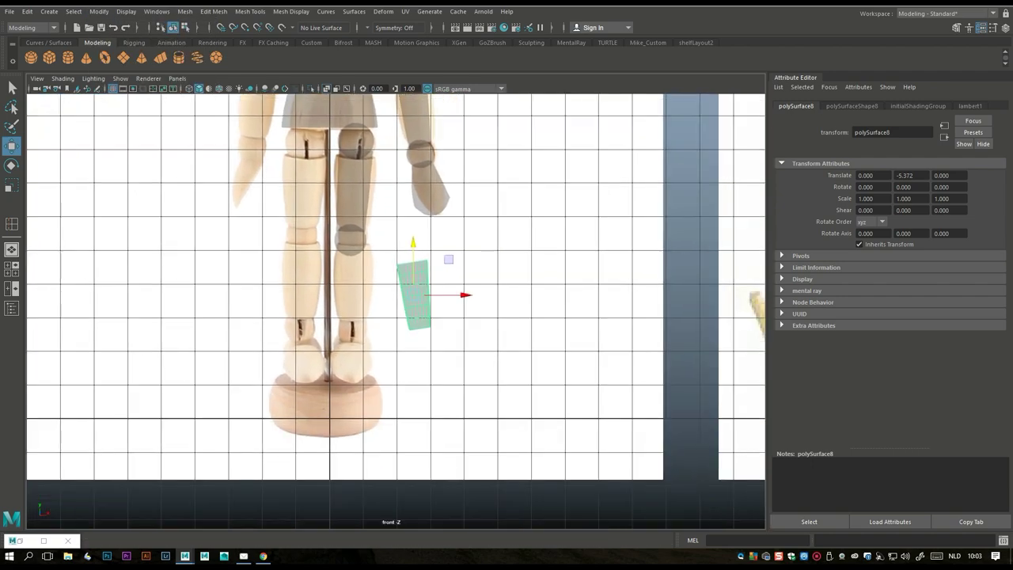
Fit the forearm copy over the reference lower leg, rotated about -7.172 degrees in Z and scaled to about 1.233, 1.386, 1.233
{"action": "left_click_drag", "start_coordinate": [464, 294], "coordinate": [398, 296]}
{"action": "key", "text": "e"}
{"action": "key", "text": "w"}
{"action": "key", "text": "r"}
{"action": "left_click_drag", "start_coordinate": [357, 246], "coordinate": [351, 251]}
{"action": "key", "text": "w"}
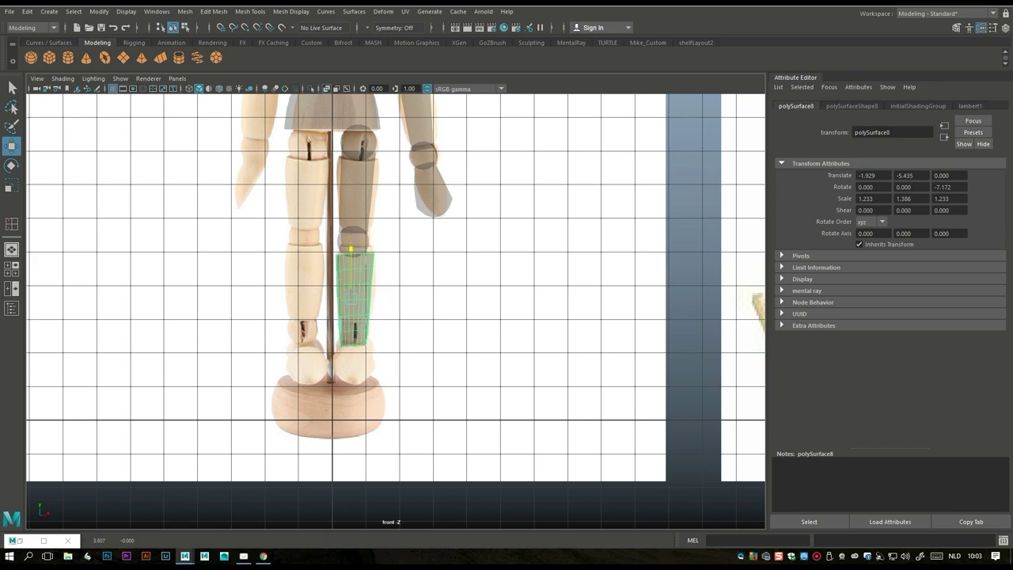
Scale the edge loop at the lower leg's upper end inward to taper the rim below the knee ball, and return to object mode
{"action": "scroll", "coordinate": [394, 308], "scroll_direction": "up", "scroll_amount": 5}
{"action": "middle_click_drag", "start_coordinate": [394, 308], "coordinate": [483, 342], "text": "alt"}
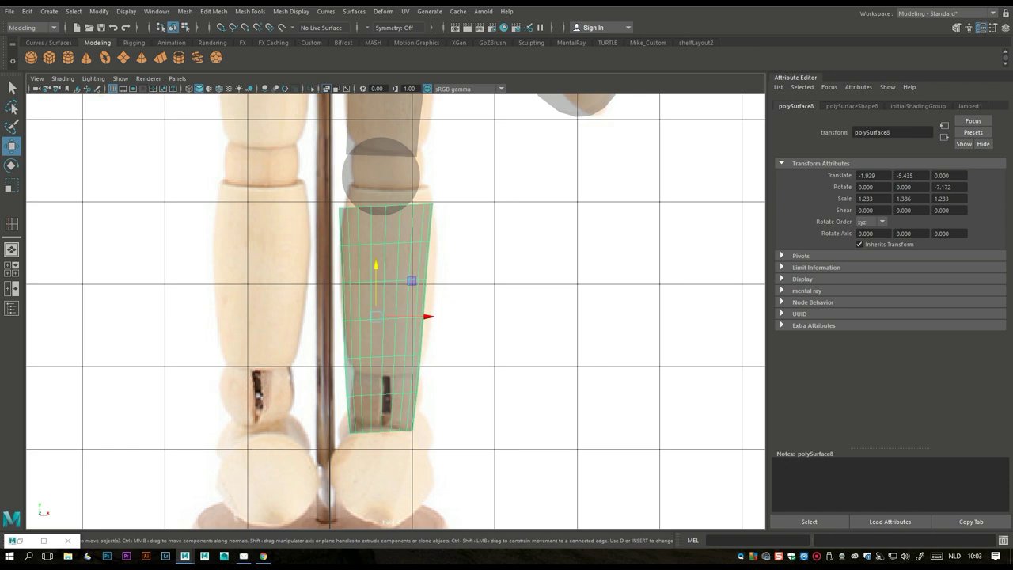
{"action": "left_click", "coordinate": [11, 269]}
{"action": "left_click", "coordinate": [11, 249]}
{"action": "left_click_drag", "start_coordinate": [395, 309], "coordinate": [316, 364], "text": "alt"}
{"action": "scroll", "coordinate": [317, 364], "scroll_direction": "up", "scroll_amount": 5}
{"action": "left_click_drag", "start_coordinate": [396, 308], "coordinate": [332, 292], "text": "alt"}
{"action": "scroll", "coordinate": [395, 309], "scroll_direction": "up", "scroll_amount": 3}
{"action": "right_click_drag", "start_coordinate": [328, 235], "coordinate": [324, 205]}
{"action": "left_click", "coordinate": [329, 234]}
{"action": "left_click_drag", "start_coordinate": [396, 309], "coordinate": [395, 336], "text": "alt"}
{"action": "key", "text": "r"}
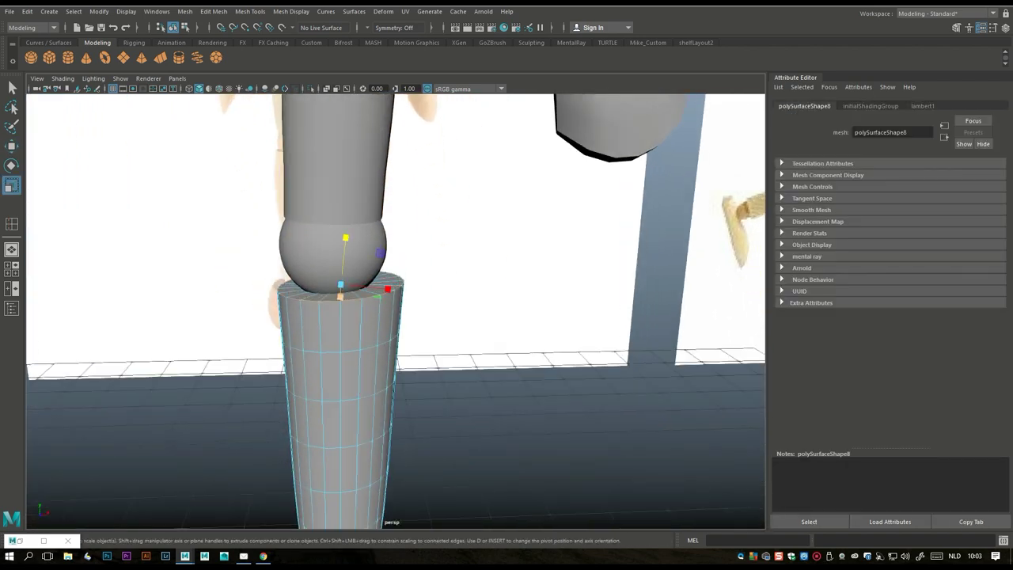
{"action": "left_click_drag", "start_coordinate": [340, 284], "coordinate": [366, 284]}
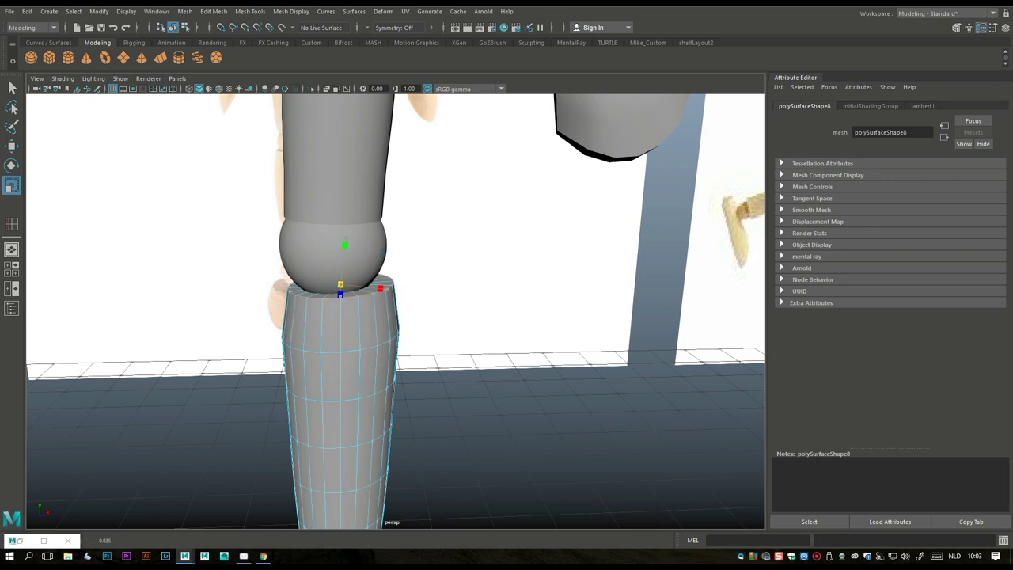
{"action": "right_click", "coordinate": [352, 238]}
{"action": "left_click", "coordinate": [404, 223]}
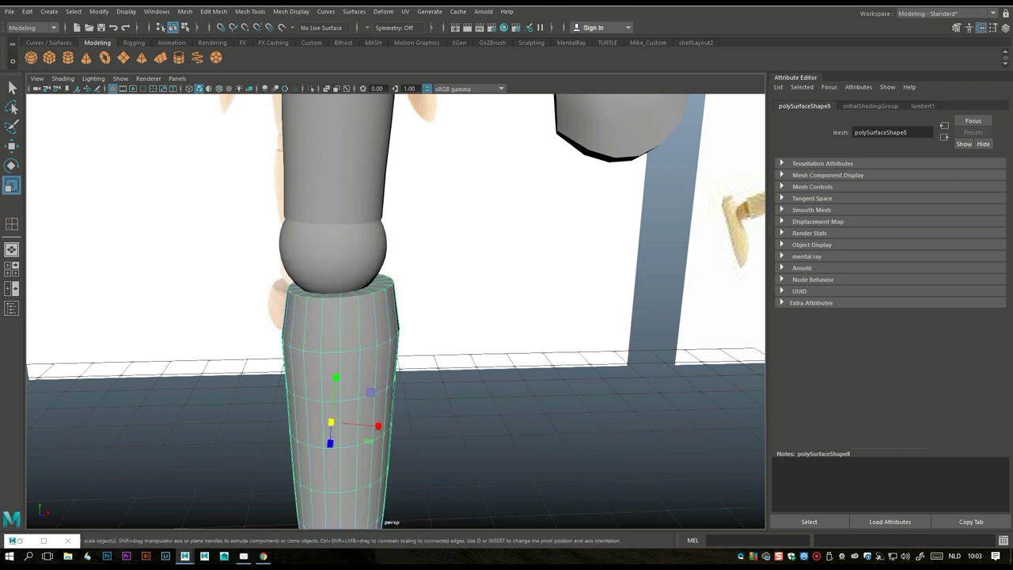
Move the lower leg up and slightly inward against the knee ball, to about X -1.984 and Y -5.331
{"action": "key", "text": "w"}
{"action": "left_click_drag", "start_coordinate": [330, 388], "coordinate": [330, 378]}
{"action": "left_click_drag", "start_coordinate": [382, 411], "coordinate": [377, 411]}
{"action": "scroll", "coordinate": [376, 410], "scroll_direction": "down", "scroll_amount": 3}
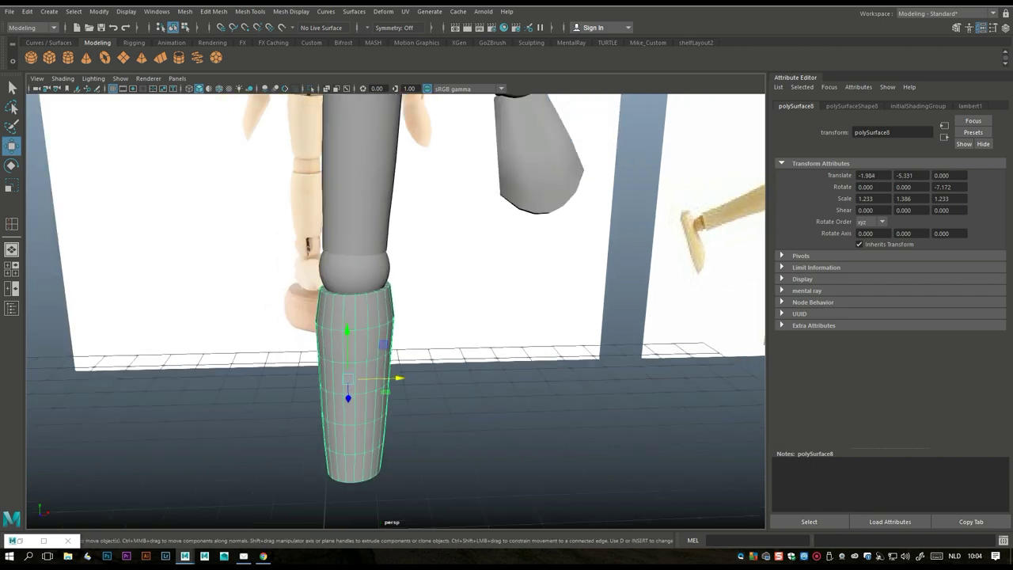
{"action": "scroll", "coordinate": [395, 309], "scroll_direction": "down", "scroll_amount": 4}
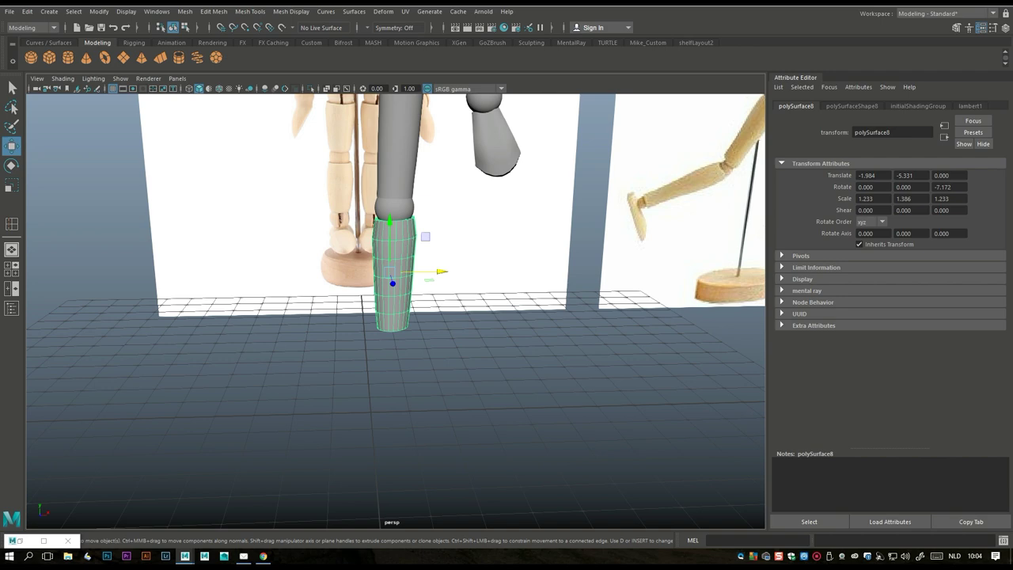
Center the wrist ball's pivot, duplicate the ball, and move the copy down to Y -5.772
{"action": "left_click", "coordinate": [399, 158]}
{"action": "scroll", "coordinate": [396, 308], "scroll_direction": "down", "scroll_amount": 5}
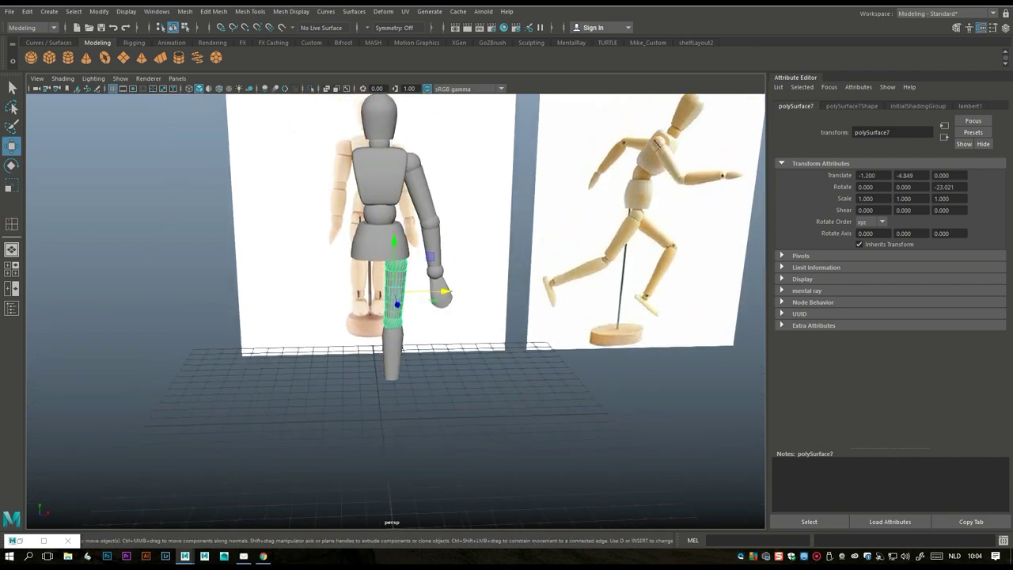
{"action": "left_click", "coordinate": [435, 272]}
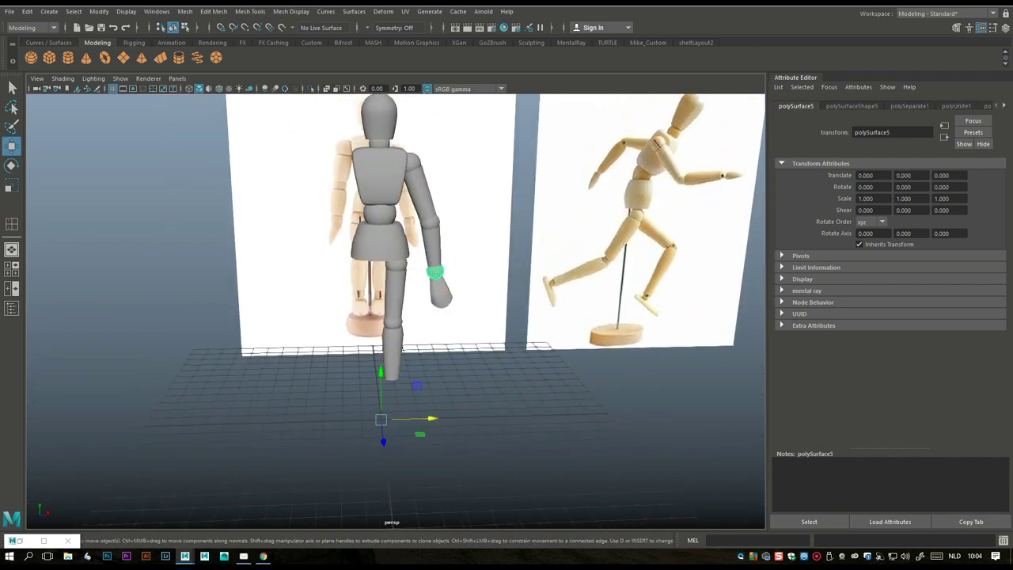
{"action": "left_click", "coordinate": [99, 11]}
{"action": "mouse_move", "coordinate": [142, 69]}
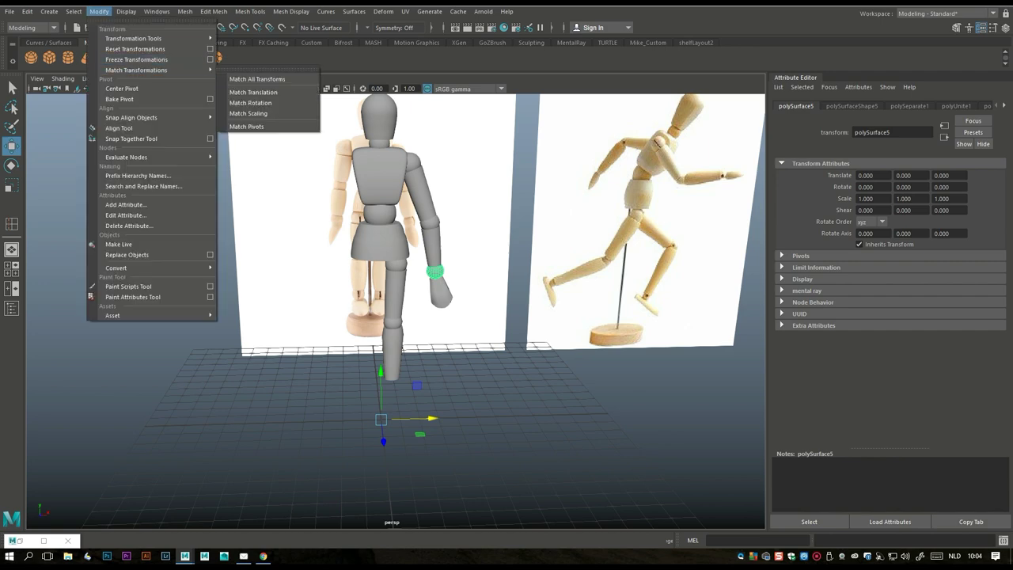
{"action": "left_click", "coordinate": [122, 88]}
{"action": "key", "text": "ctrl+d"}
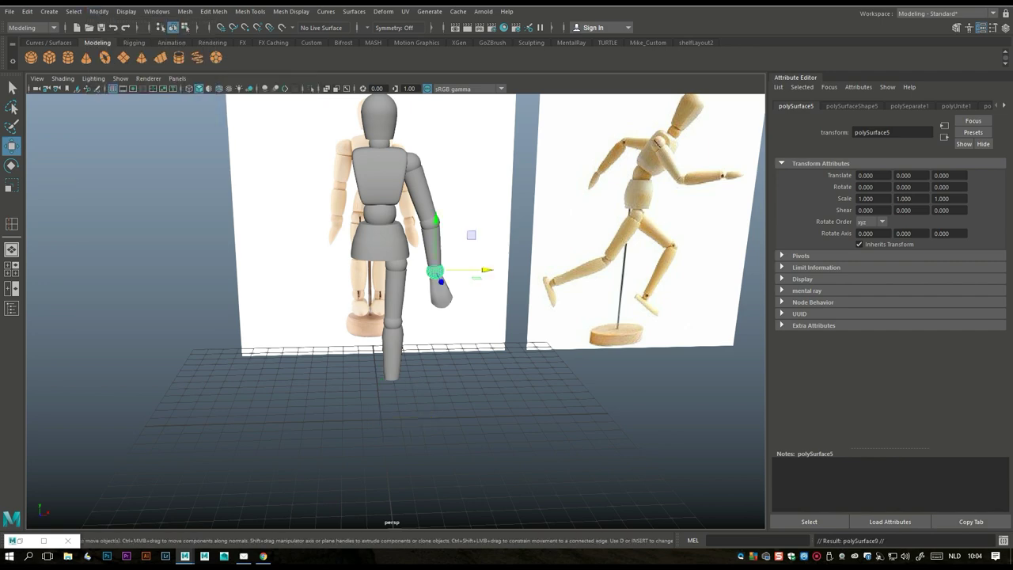
{"action": "left_click_drag", "start_coordinate": [435, 272], "coordinate": [433, 381]}
Place the ball copy at the lower end of the leg, at X -2.061, and scale it uniformly to 1.289
{"action": "key", "text": "space"}
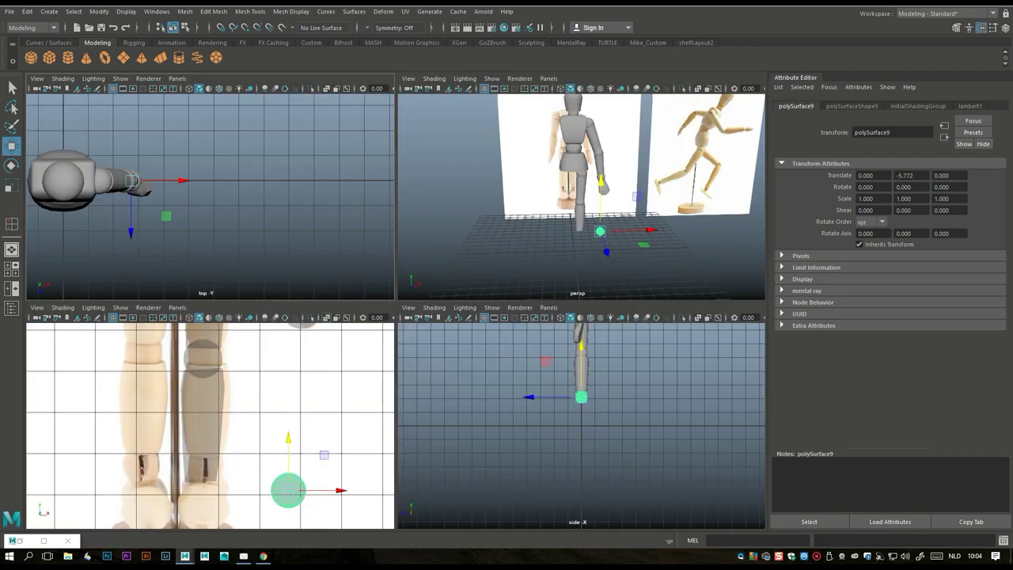
{"action": "key", "text": "space"}
{"action": "middle_click_drag", "start_coordinate": [475, 395], "coordinate": [466, 282], "text": "alt"}
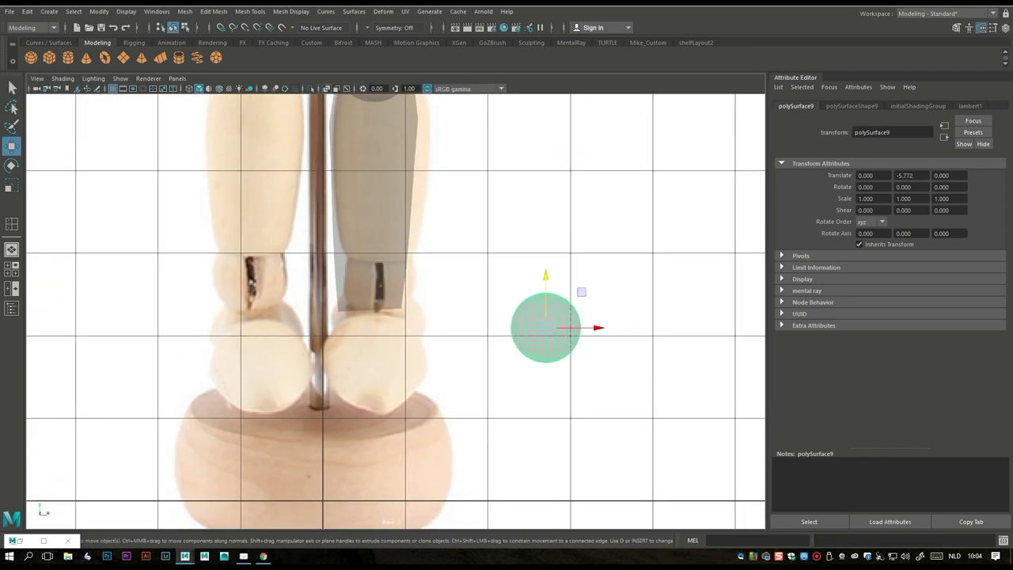
{"action": "left_click_drag", "start_coordinate": [593, 327], "coordinate": [399, 325]}
{"action": "key", "text": "r"}
{"action": "left_click", "coordinate": [12, 269]}
Separate the combined upper-leg mesh into its hip ball, thigh and knee ball
{"action": "key", "text": "space"}
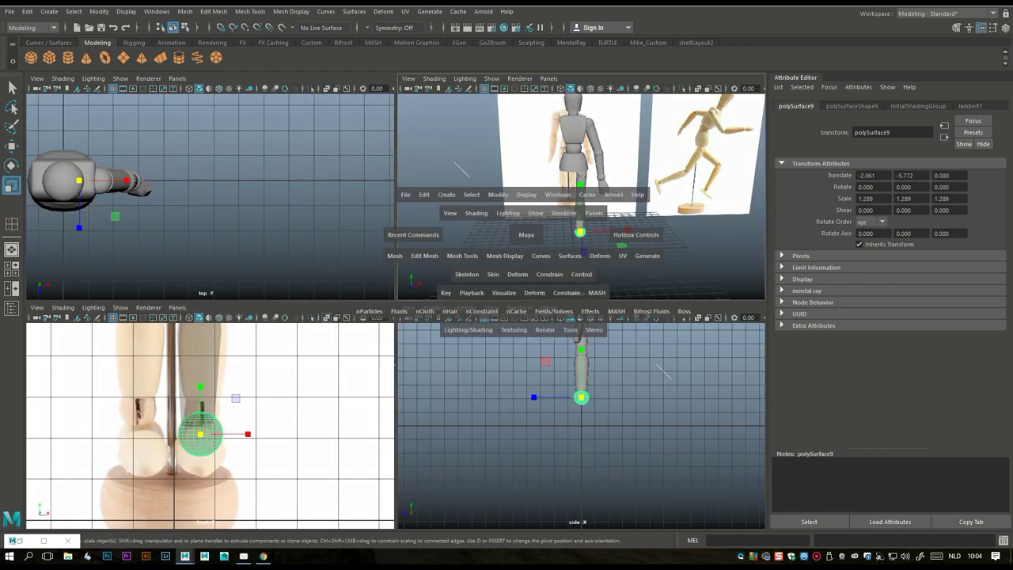
{"action": "scroll", "coordinate": [506, 316], "scroll_direction": "up", "scroll_amount": 3}
{"action": "left_click_drag", "start_coordinate": [474, 317], "coordinate": [428, 317], "text": "alt"}
{"action": "scroll", "coordinate": [395, 317], "scroll_direction": "up", "scroll_amount": 3}
{"action": "left_click", "coordinate": [344, 316]}
{"action": "middle_click_drag", "start_coordinate": [427, 316], "coordinate": [435, 322], "text": "alt"}
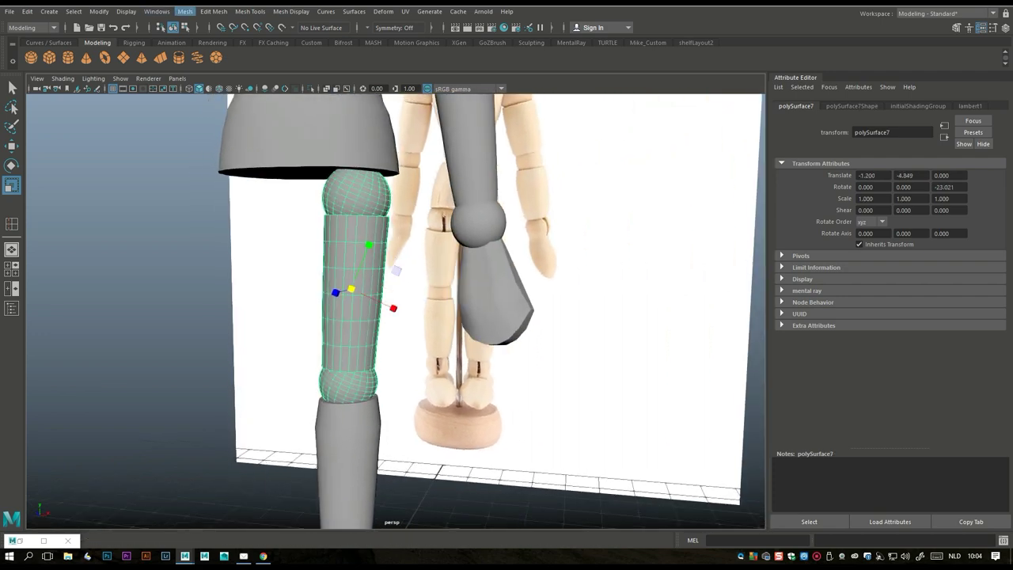
{"action": "left_click", "coordinate": [184, 11]}
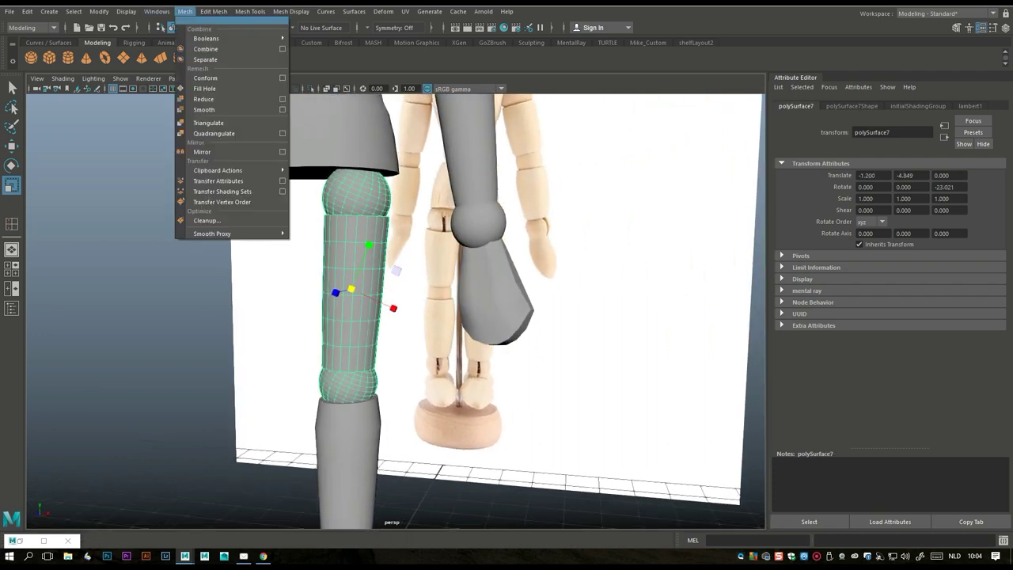
{"action": "left_click", "coordinate": [214, 61]}
Scale the thigh's top two edge loops outward to widen it below the hip ball
{"action": "scroll", "coordinate": [396, 317], "scroll_direction": "up", "scroll_amount": 2}
{"action": "scroll", "coordinate": [340, 237], "scroll_direction": "up", "scroll_amount": 2}
{"action": "right_click_drag", "start_coordinate": [346, 175], "coordinate": [340, 133]}
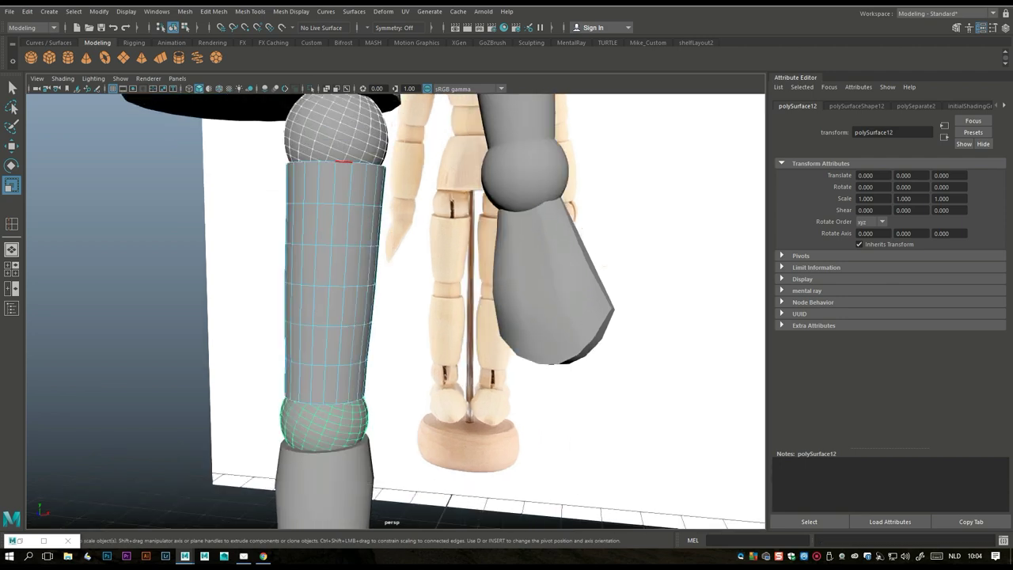
{"action": "double_click", "coordinate": [349, 164]}
{"action": "left_click_drag", "start_coordinate": [336, 166], "coordinate": [356, 165]}
{"action": "double_click", "coordinate": [340, 204]}
{"action": "left_click_drag", "start_coordinate": [335, 205], "coordinate": [347, 205]}
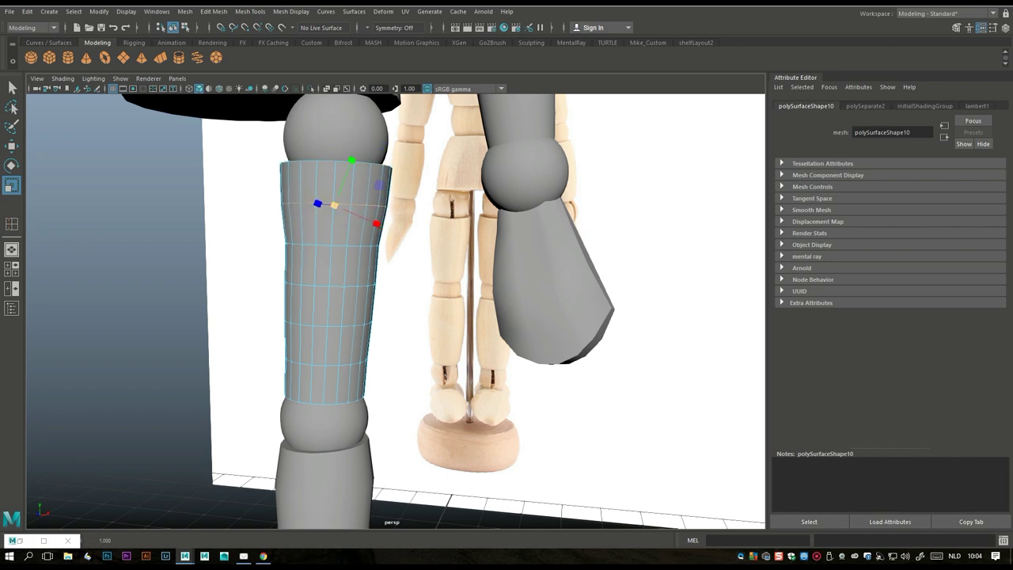
Scale the thigh's middle edge loops outward and refine the second loop for an even taper toward the knee
{"action": "double_click", "coordinate": [323, 245]}
{"action": "left_click_drag", "start_coordinate": [332, 243], "coordinate": [344, 244]}
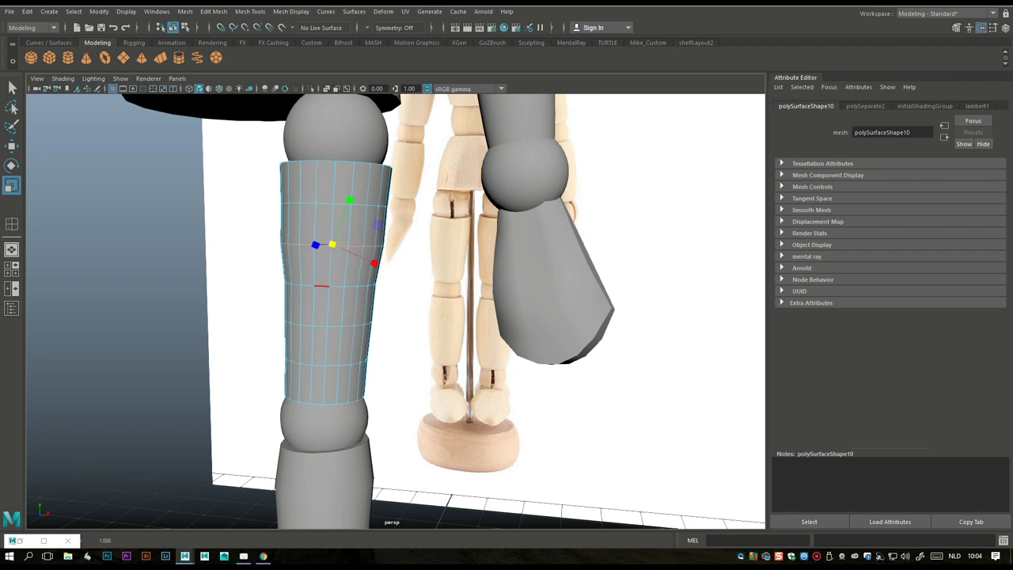
{"action": "double_click", "coordinate": [321, 284]}
{"action": "left_click_drag", "start_coordinate": [330, 283], "coordinate": [325, 366]}
{"action": "double_click", "coordinate": [319, 325]}
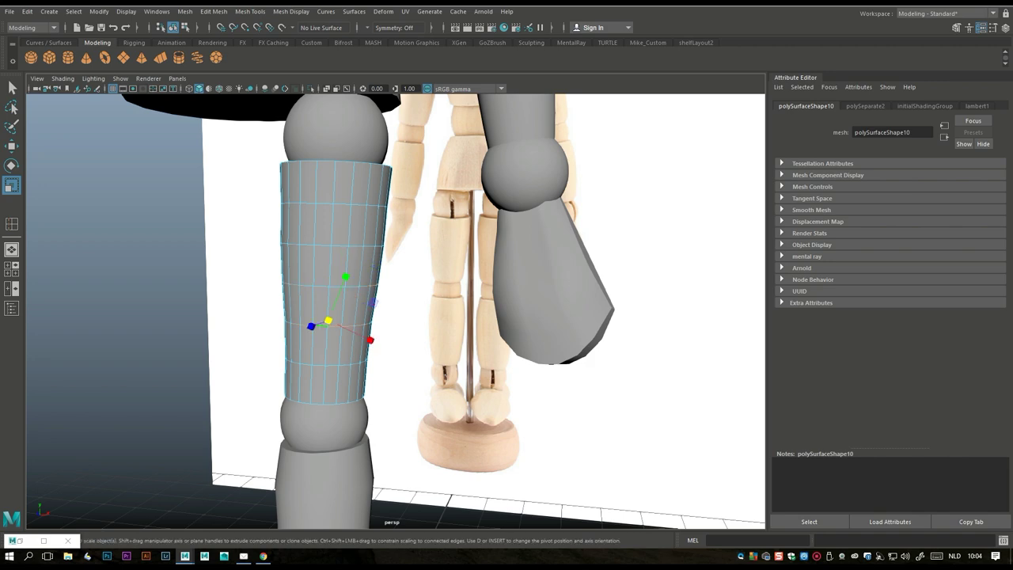
{"action": "left_click", "coordinate": [327, 320]}
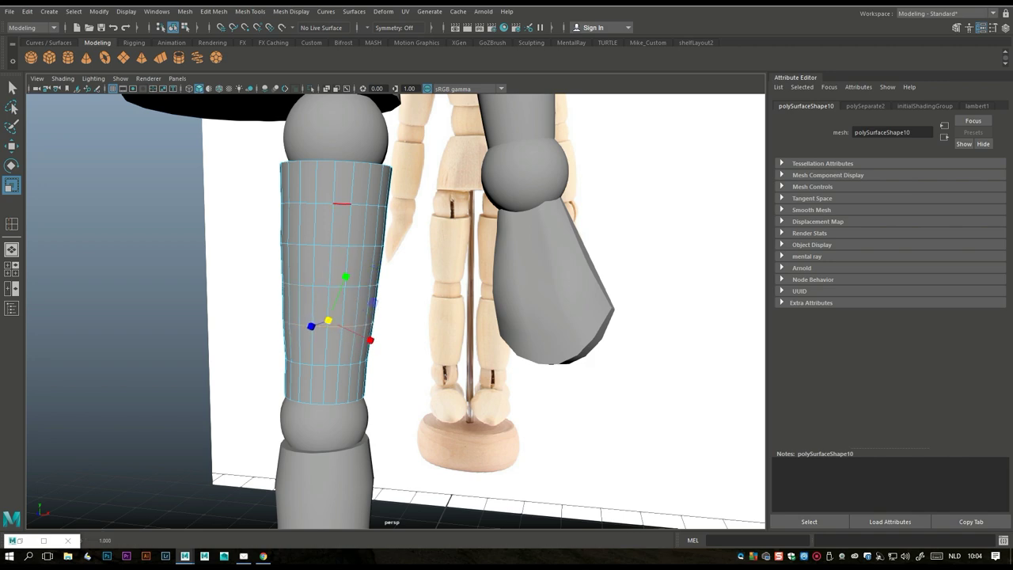
{"action": "double_click", "coordinate": [341, 204]}
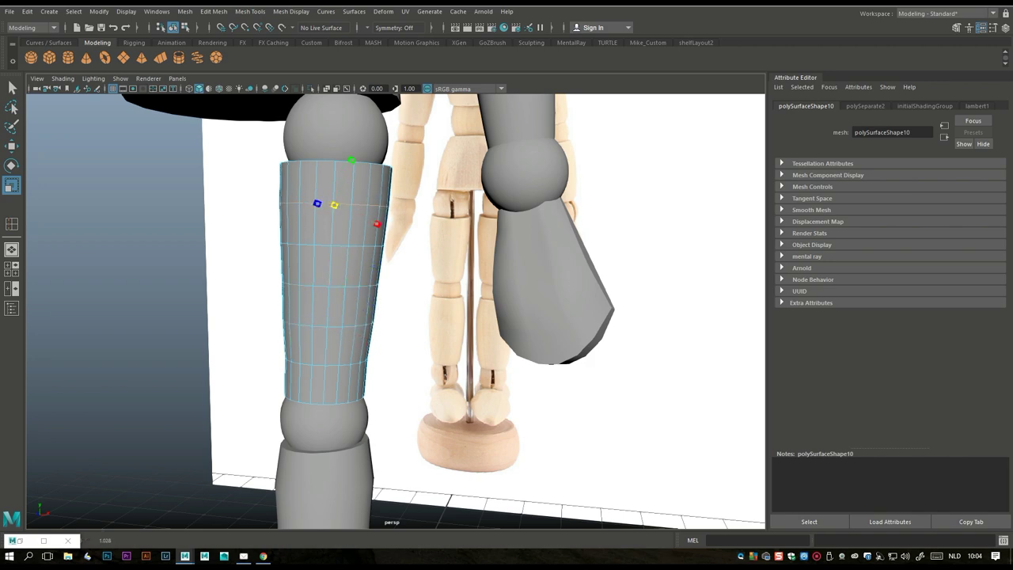
Shift the ankle ball slightly inward under the lower leg, to X -2.164
{"action": "scroll", "coordinate": [396, 309], "scroll_direction": "down", "scroll_amount": 5}
{"action": "left_click_drag", "start_coordinate": [395, 237], "coordinate": [411, 261], "text": "alt"}
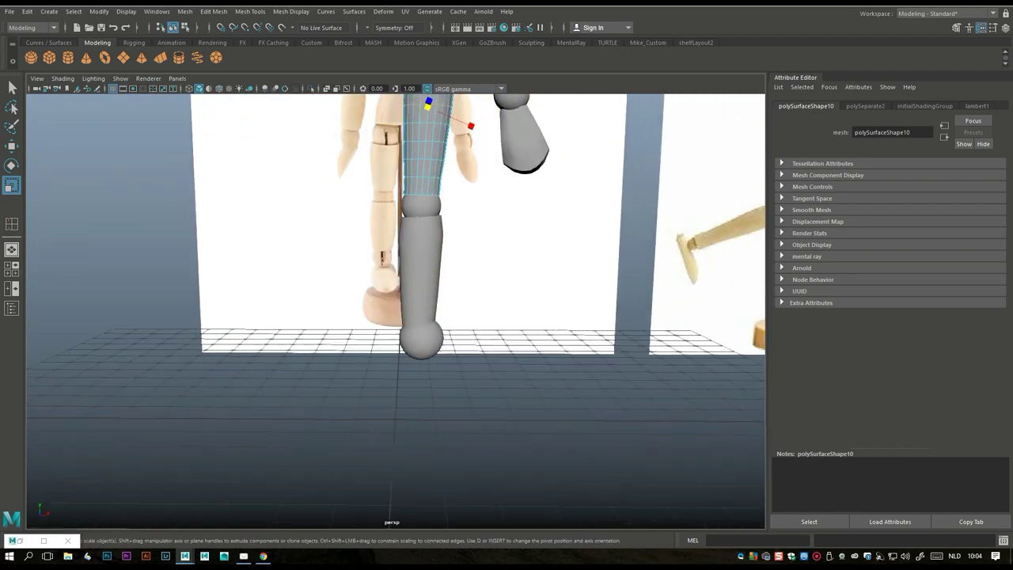
{"action": "left_click", "coordinate": [422, 340]}
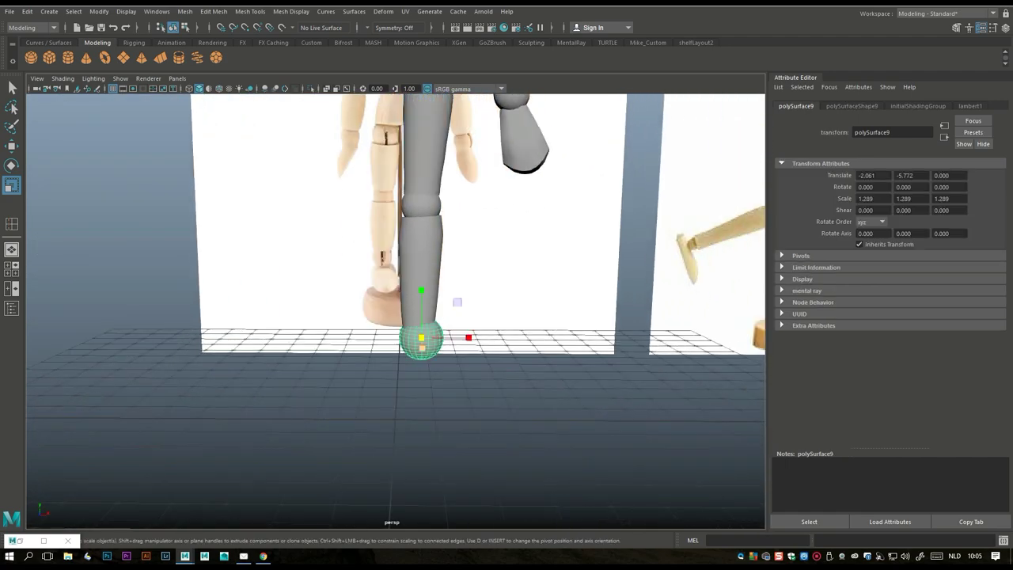
{"action": "key", "text": "w"}
{"action": "left_click_drag", "start_coordinate": [471, 338], "coordinate": [466, 338]}
{"action": "scroll", "coordinate": [466, 338], "scroll_direction": "down", "scroll_amount": 6}
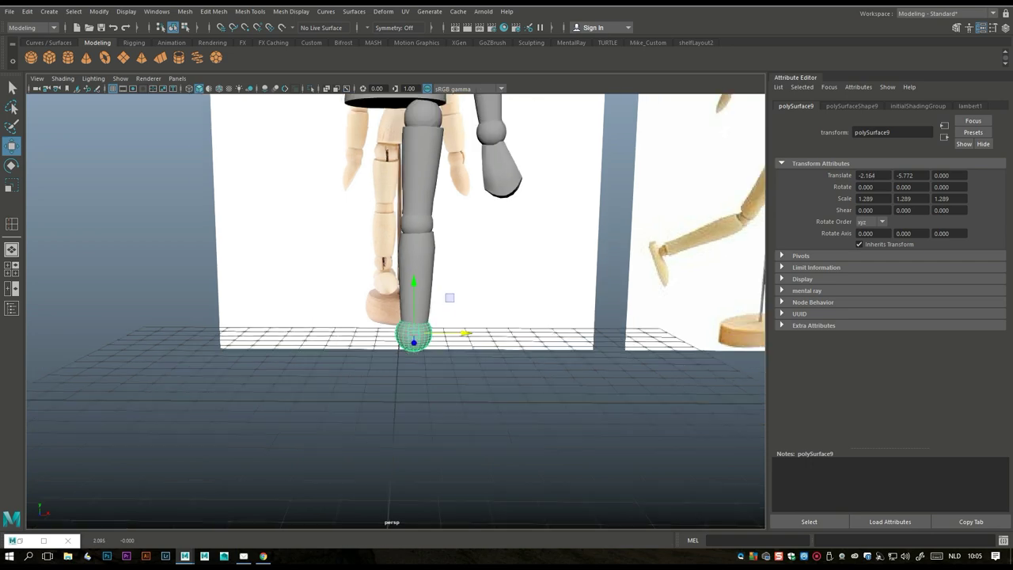
Create a polygon cube beside the leg at X 2.978 and scale it to a flat slab of 2.205, 0.311, 4.452
{"action": "middle_click_drag", "start_coordinate": [467, 338], "coordinate": [380, 353], "text": "alt"}
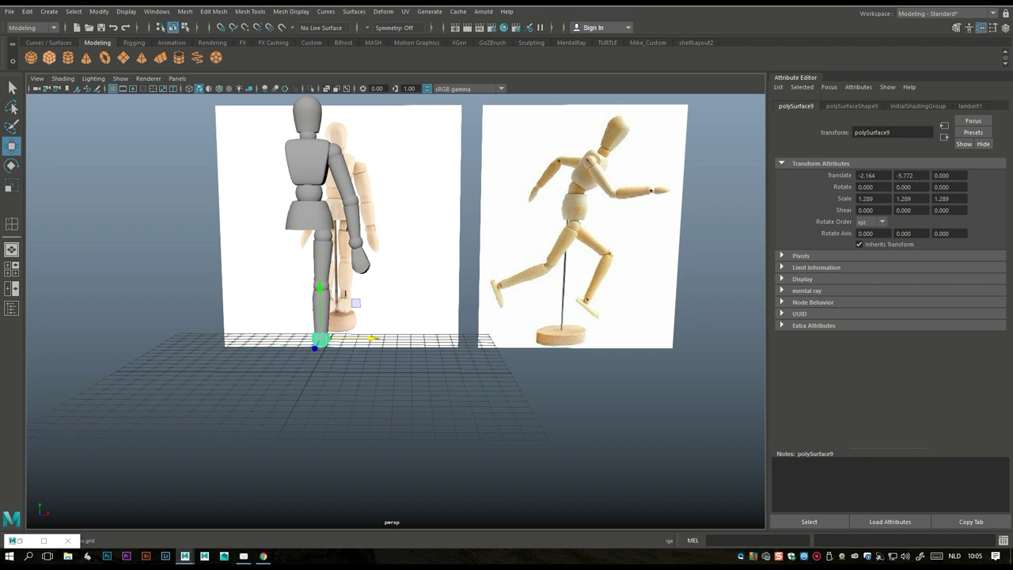
{"action": "left_click", "coordinate": [49, 57]}
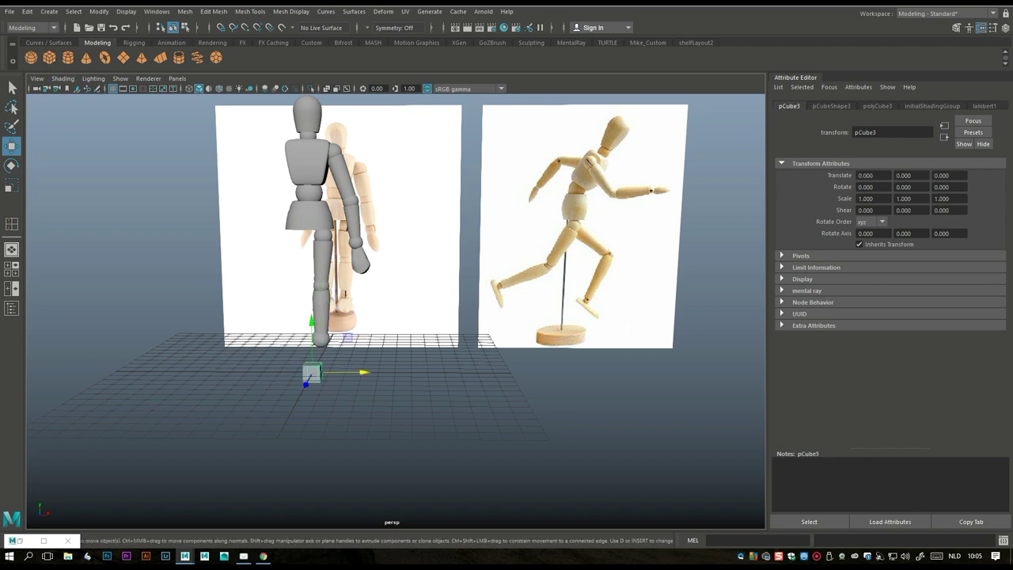
{"action": "left_click_drag", "start_coordinate": [348, 372], "coordinate": [308, 370]}
{"action": "key", "text": "r"}
{"action": "left_click_drag", "start_coordinate": [445, 384], "coordinate": [598, 416]}
{"action": "left_click_drag", "start_coordinate": [402, 333], "coordinate": [316, 354]}
Insert five evenly spaced edge loops running lengthwise along the slab
{"action": "left_click", "coordinate": [213, 11]}
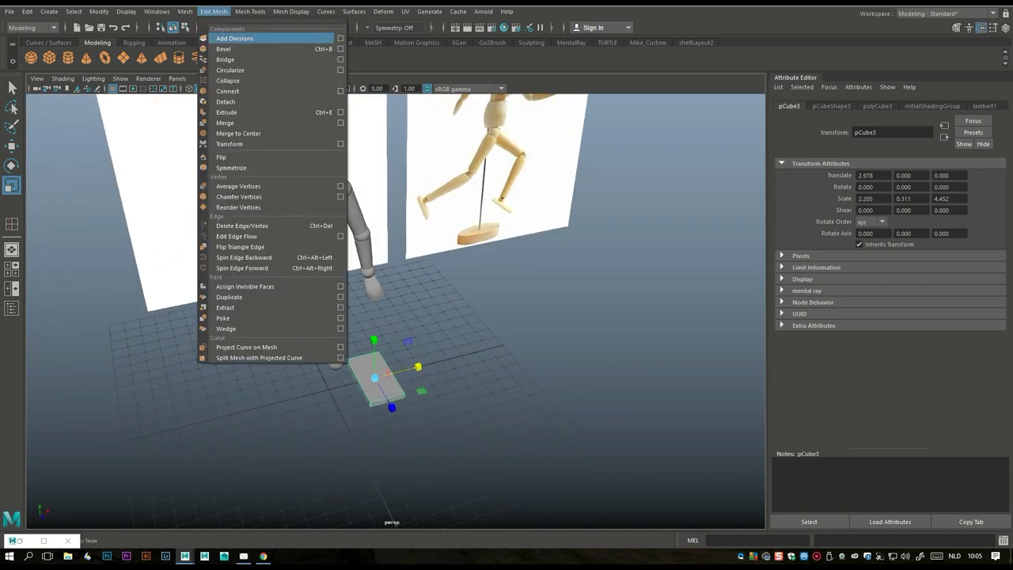
{"action": "left_click", "coordinate": [274, 91]}
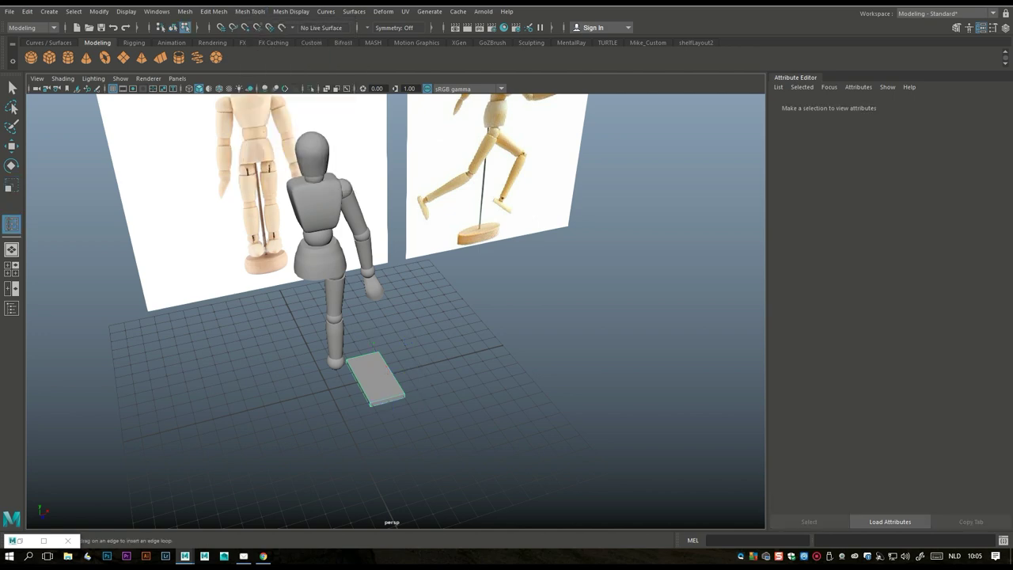
{"action": "left_click", "coordinate": [391, 374]}
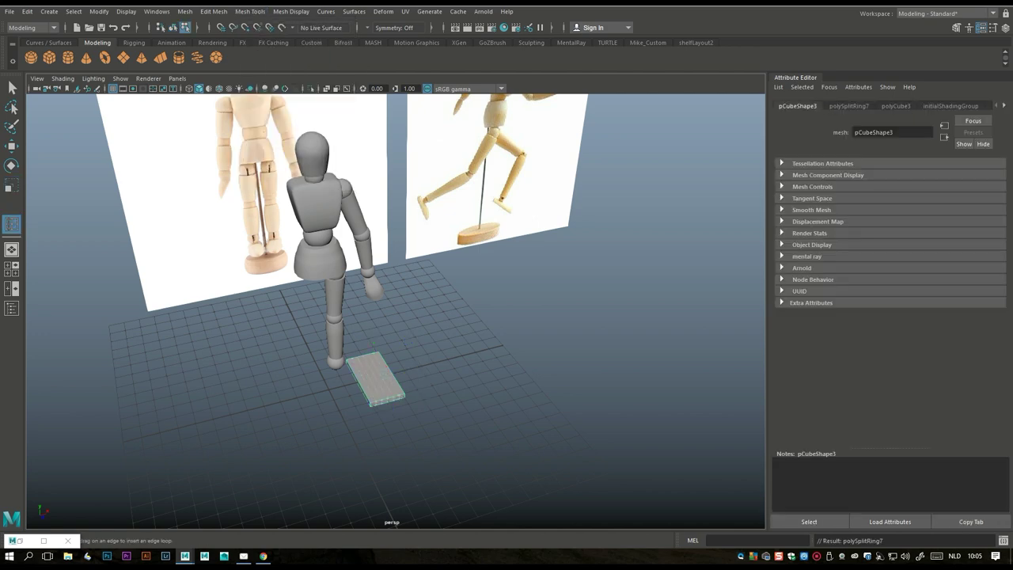
Move the inner vertices at one short end of the slab outward in stages to form a rounded end
{"action": "left_click", "coordinate": [11, 269]}
{"action": "key", "text": "space"}
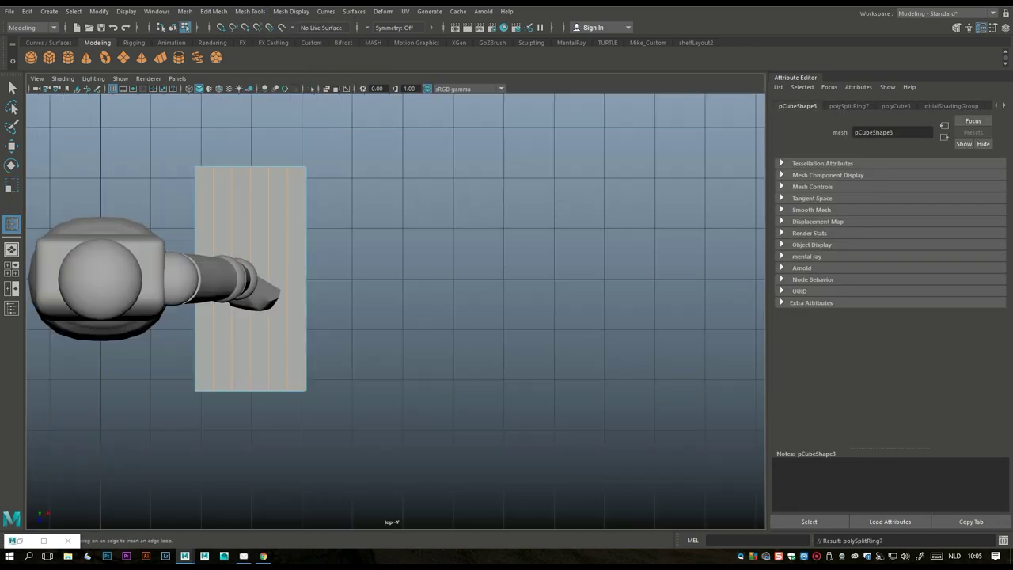
{"action": "scroll", "coordinate": [395, 310], "scroll_direction": "down", "scroll_amount": 3}
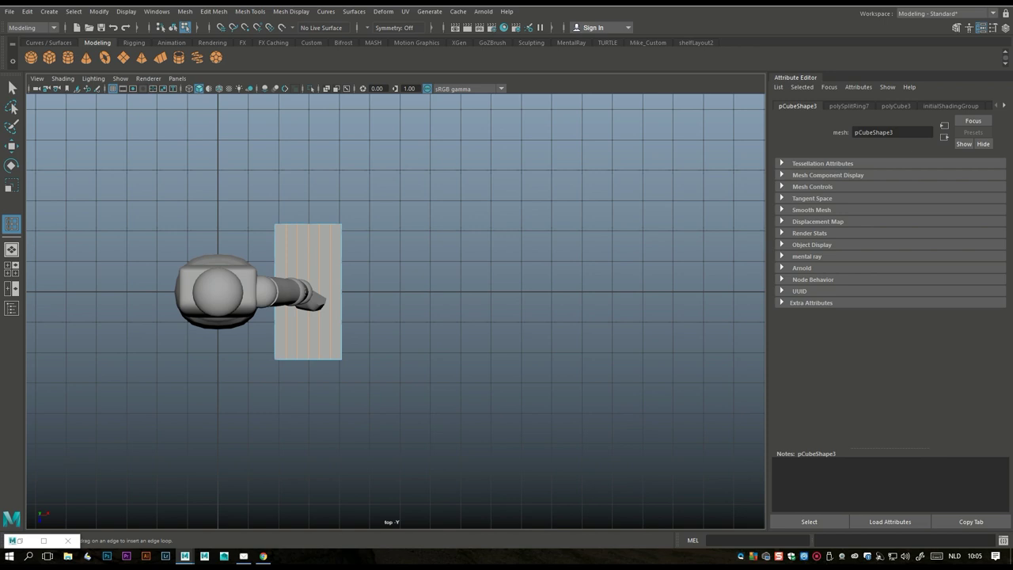
{"action": "right_click_drag", "start_coordinate": [319, 238], "coordinate": [269, 238]}
{"action": "scroll", "coordinate": [396, 310], "scroll_direction": "up", "scroll_amount": 2}
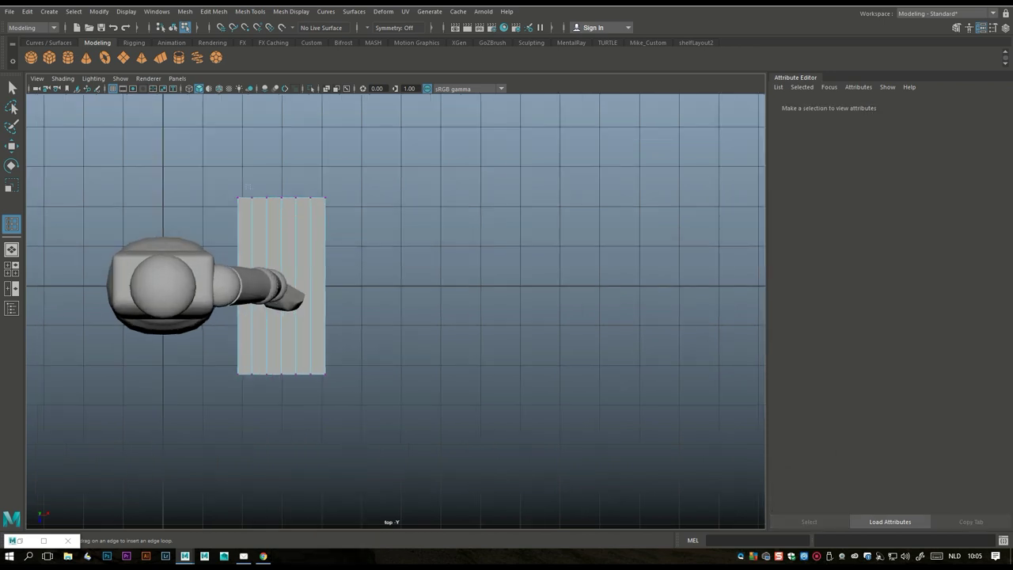
{"action": "key", "text": "F8"}
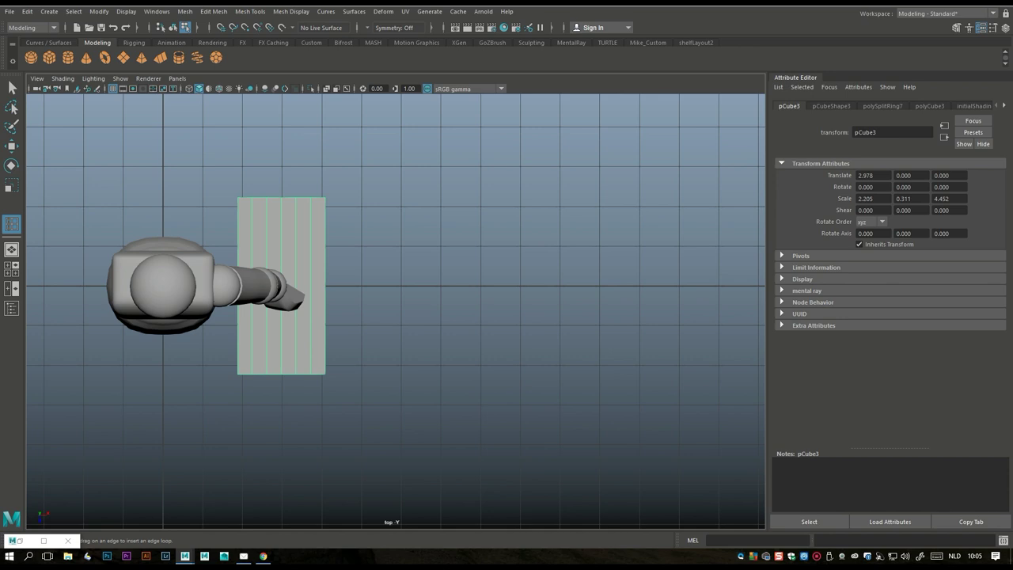
{"action": "key", "text": "q"}
{"action": "right_click_drag", "start_coordinate": [299, 200], "coordinate": [267, 200]}
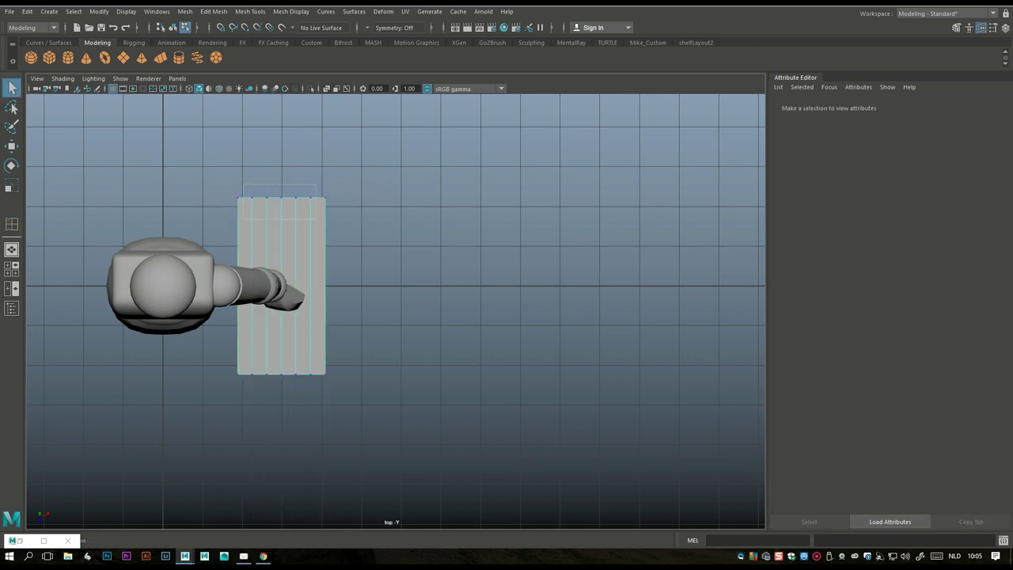
{"action": "left_click_drag", "start_coordinate": [243, 185], "coordinate": [317, 207]}
{"action": "key", "text": "w"}
{"action": "left_click_drag", "start_coordinate": [281, 249], "coordinate": [281, 240]}
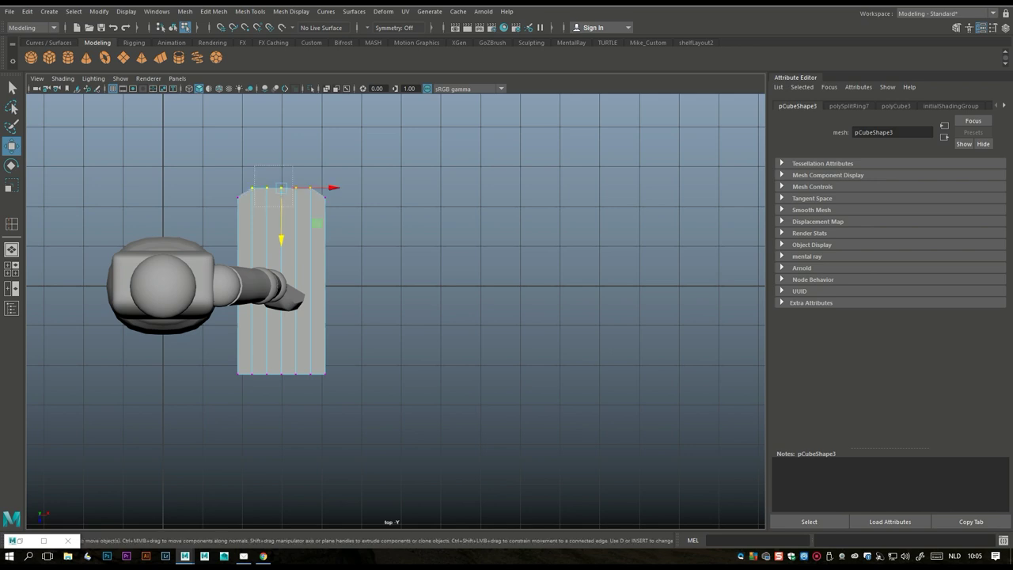
{"action": "left_click_drag", "start_coordinate": [281, 240], "coordinate": [280, 234]}
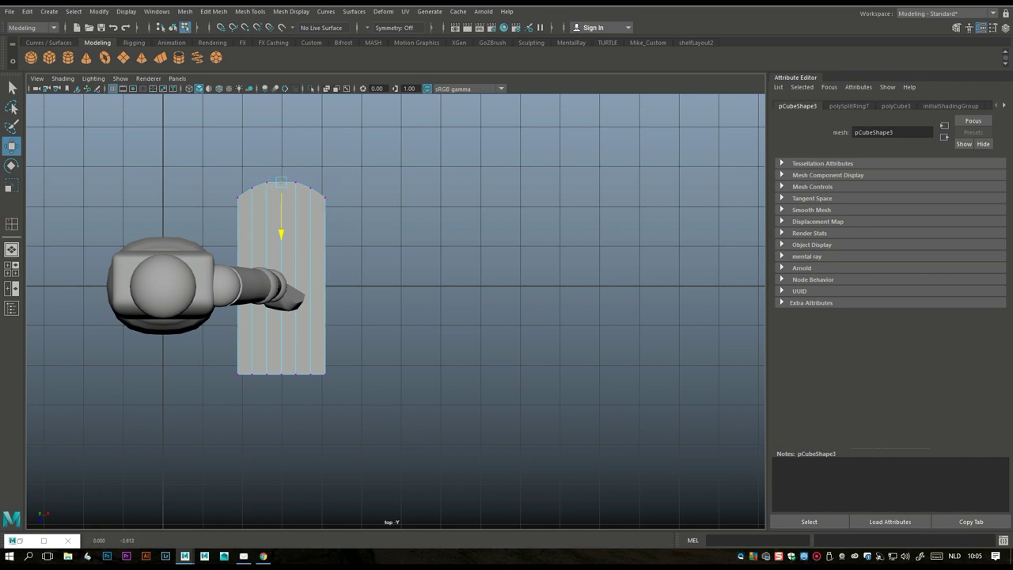
Scale the vertices at the slab's straight end inward in X to roughly half its width
{"action": "left_click_drag", "start_coordinate": [218, 364], "coordinate": [342, 422]}
{"action": "key", "text": "r"}
{"action": "left_click_drag", "start_coordinate": [329, 373], "coordinate": [307, 373]}
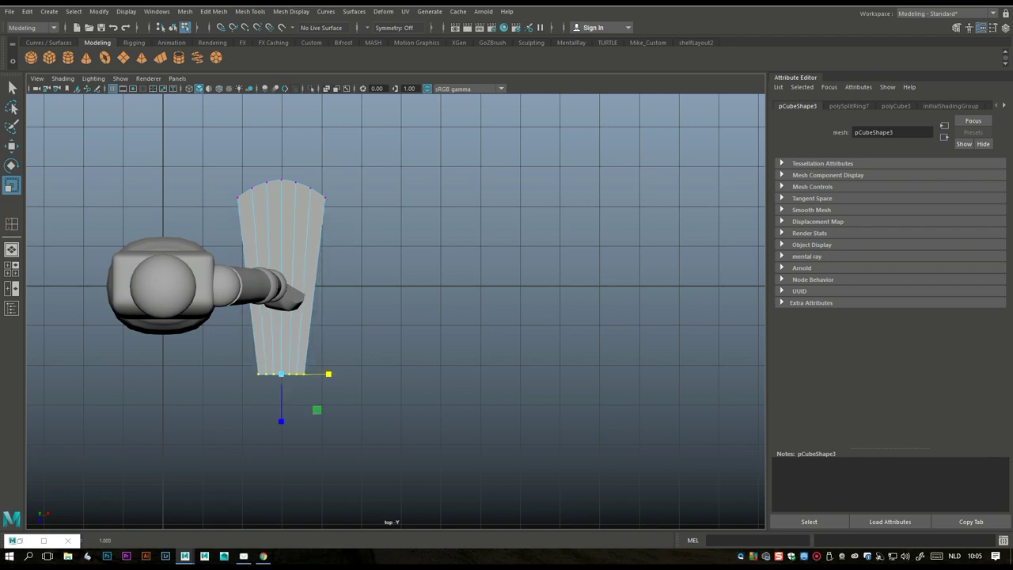
{"action": "left_click", "coordinate": [11, 269]}
{"action": "left_click", "coordinate": [11, 250]}
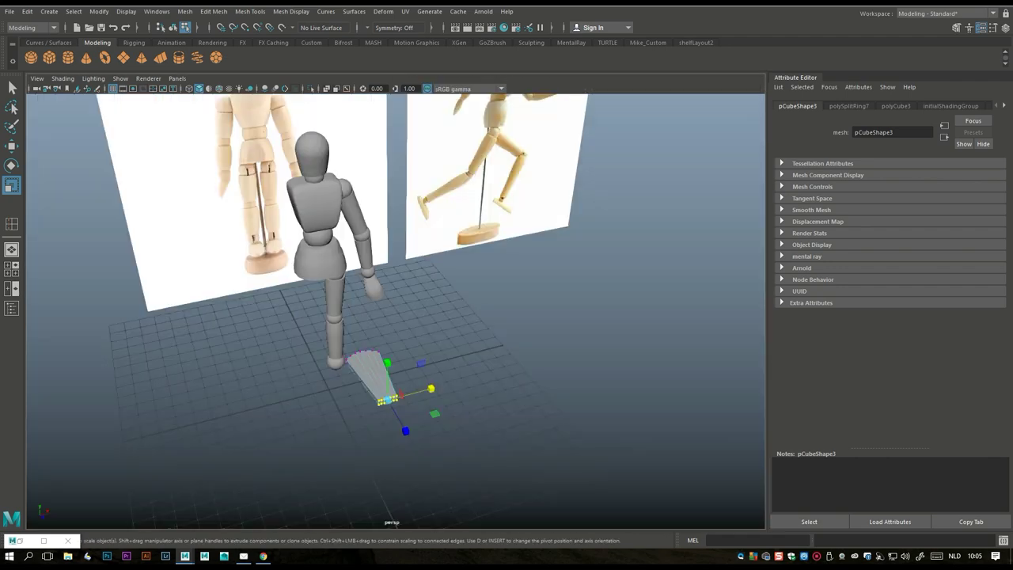
Raise the inner lengthwise edges on the slab's top in stages to form a gently arched upper surface
{"action": "scroll", "coordinate": [396, 308], "scroll_direction": "up", "scroll_amount": 5}
{"action": "left_click_drag", "start_coordinate": [396, 316], "coordinate": [498, 291], "text": "alt"}
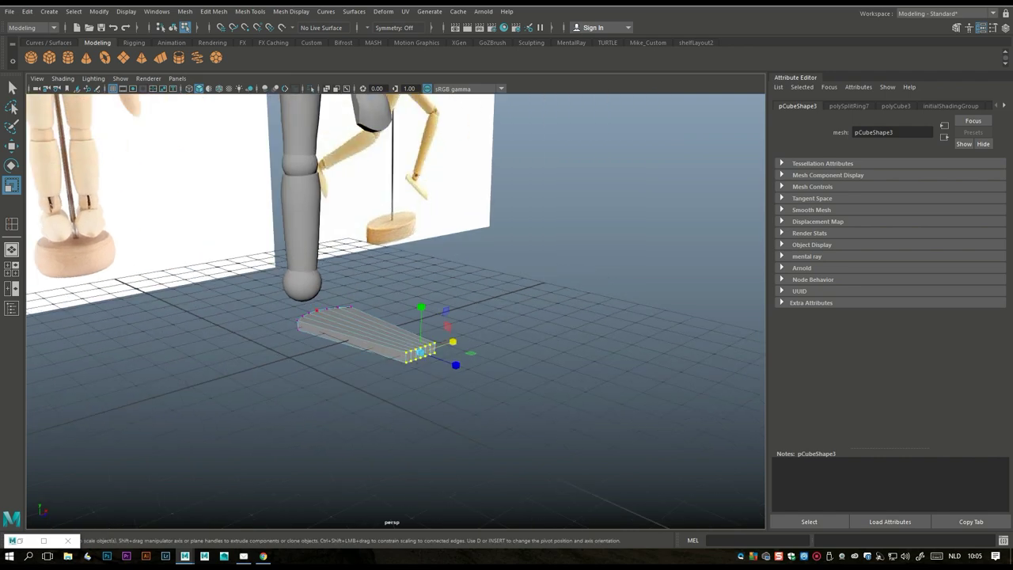
{"action": "right_click_drag", "start_coordinate": [326, 238], "coordinate": [327, 209]}
{"action": "left_click_drag", "start_coordinate": [327, 237], "coordinate": [293, 356], "text": "alt"}
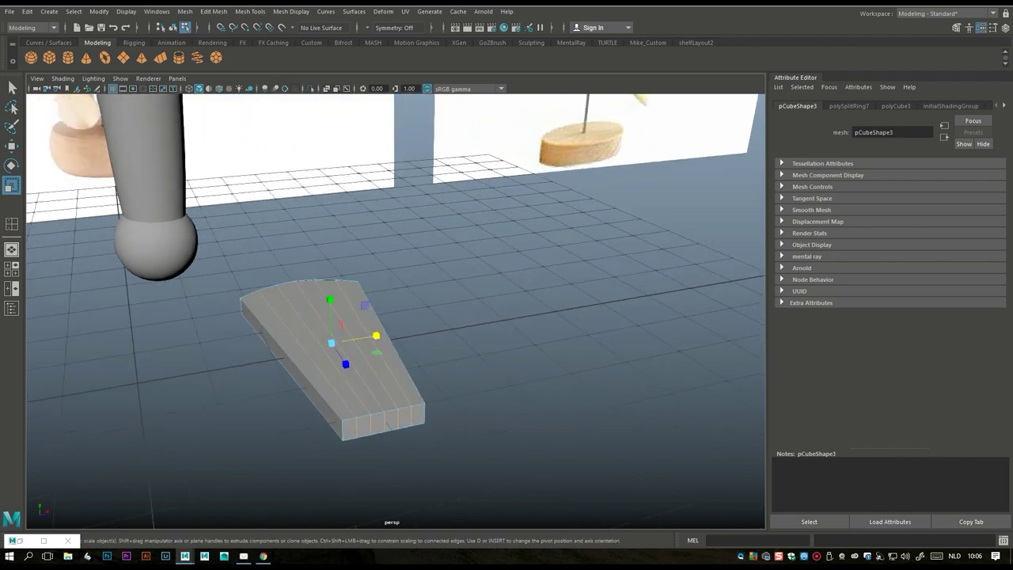
{"action": "left_click", "coordinate": [324, 350]}
{"action": "double_click", "coordinate": [325, 350]}
{"action": "left_click", "coordinate": [356, 345]}
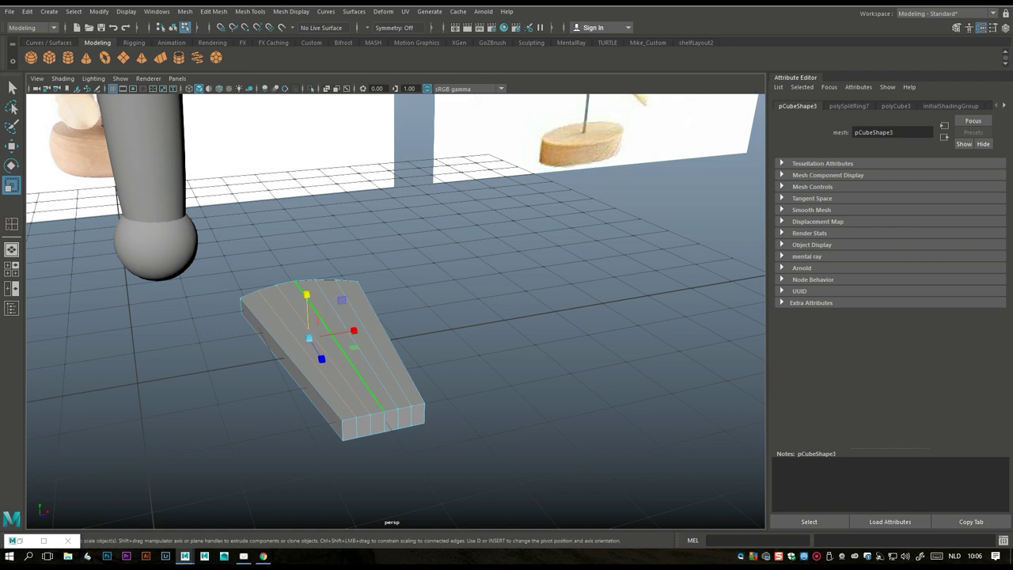
{"action": "left_click", "coordinate": [375, 344]}
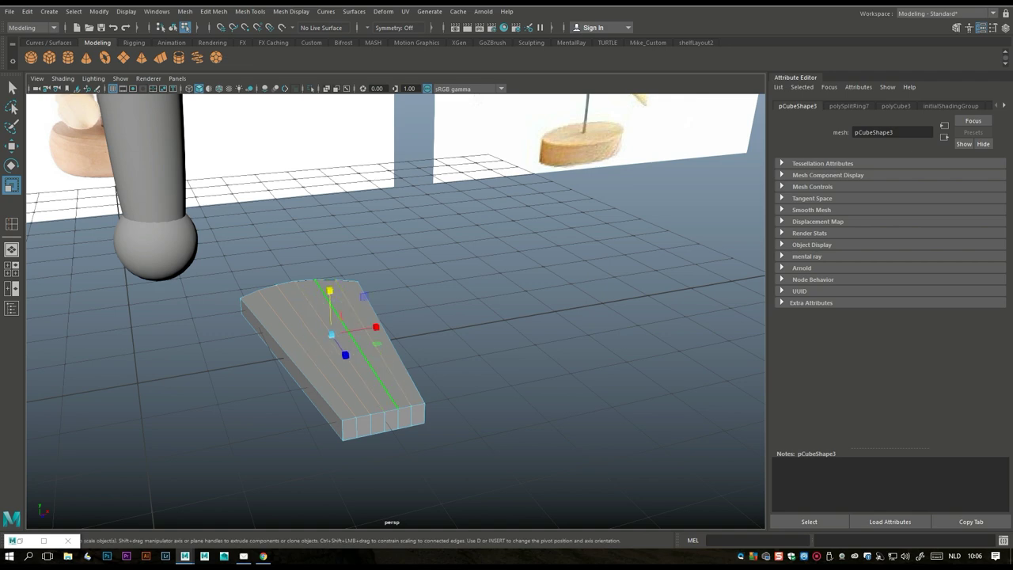
{"action": "key", "text": "w"}
{"action": "left_click", "coordinate": [327, 348]}
{"action": "left_click_drag", "start_coordinate": [362, 324], "coordinate": [378, 321]}
{"action": "left_click_drag", "start_coordinate": [328, 281], "coordinate": [329, 276]}
{"action": "left_click", "coordinate": [554, 443]}
{"action": "left_click_drag", "start_coordinate": [554, 443], "coordinate": [447, 433], "text": "alt"}
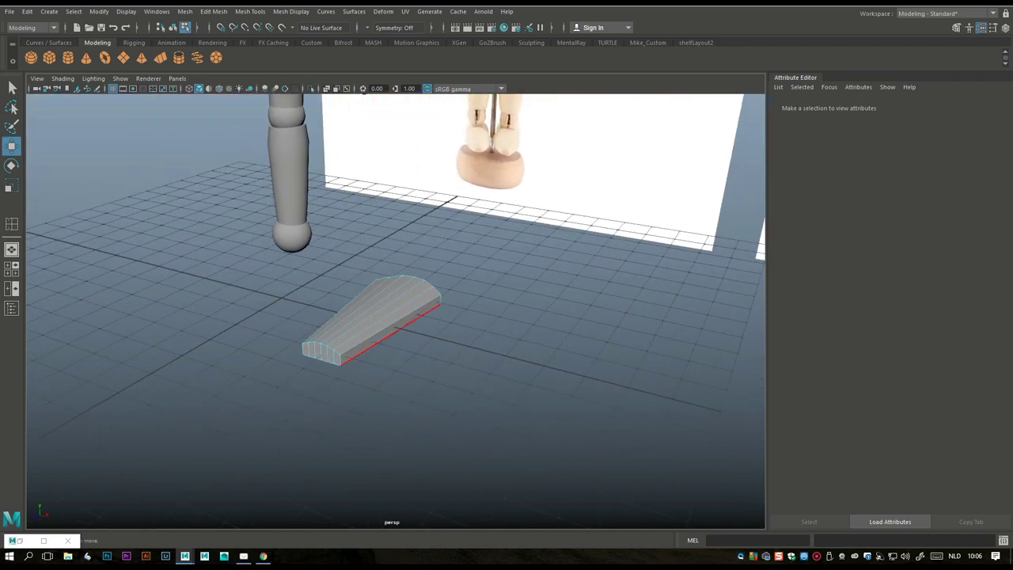
Try smoothing the whole foot slab, and undo it
{"action": "right_click_drag", "start_coordinate": [375, 239], "coordinate": [427, 224]}
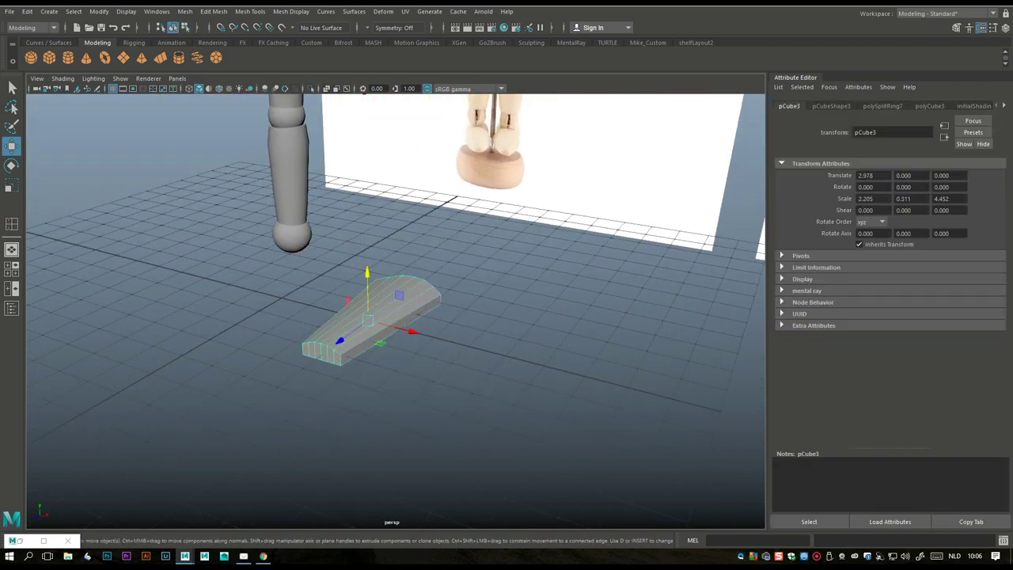
{"action": "left_click", "coordinate": [185, 11]}
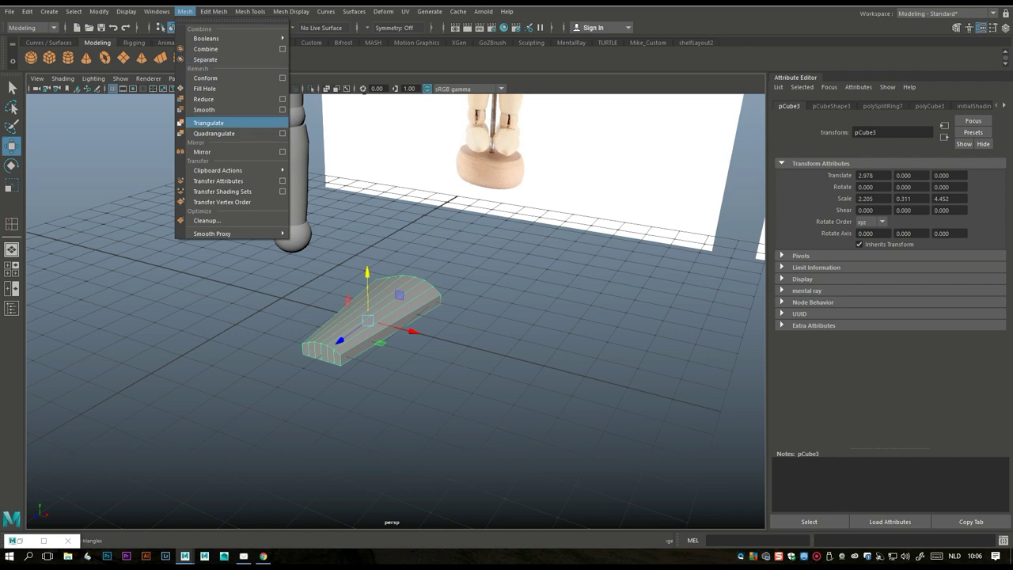
{"action": "left_click", "coordinate": [204, 109]}
{"action": "left_click_drag", "start_coordinate": [396, 316], "coordinate": [348, 269], "text": "alt"}
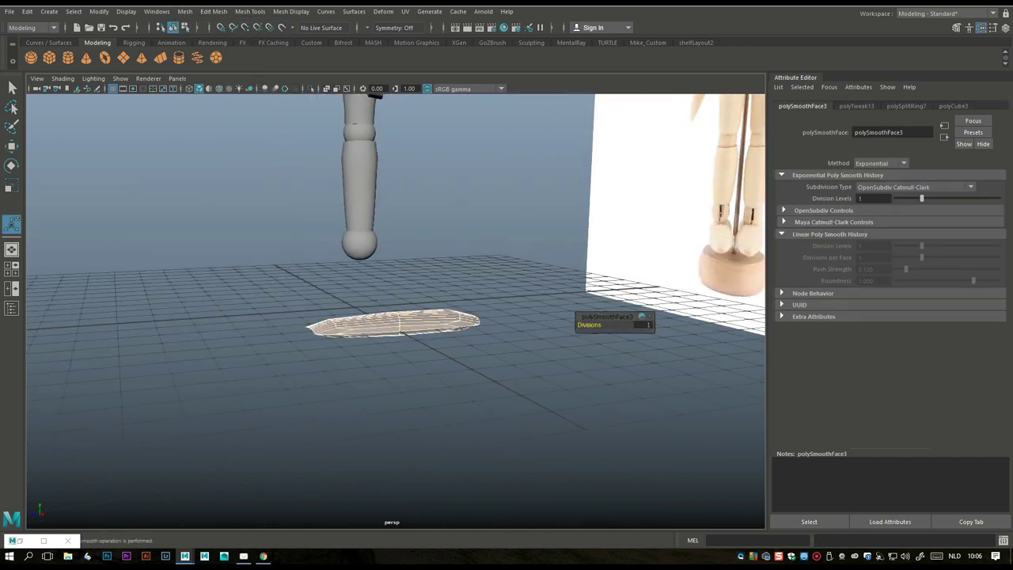
{"action": "key", "text": "ctrl+z"}
Insert supporting edge loops near the slab's short ends and along its sides, keeping them at an equal distance from the edge
{"action": "scroll", "coordinate": [395, 316], "scroll_direction": "up", "scroll_amount": 3}
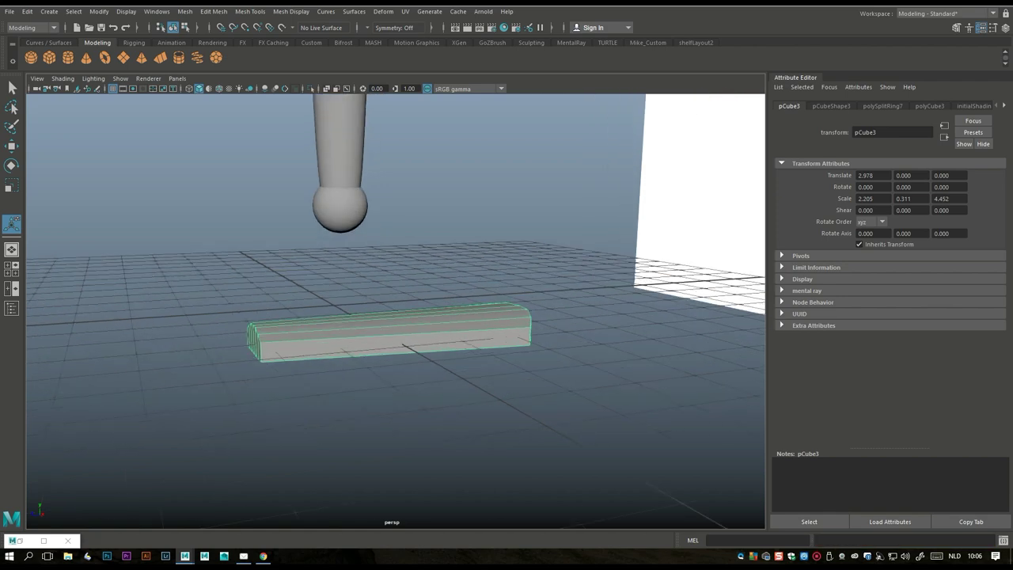
{"action": "left_click", "coordinate": [250, 11]}
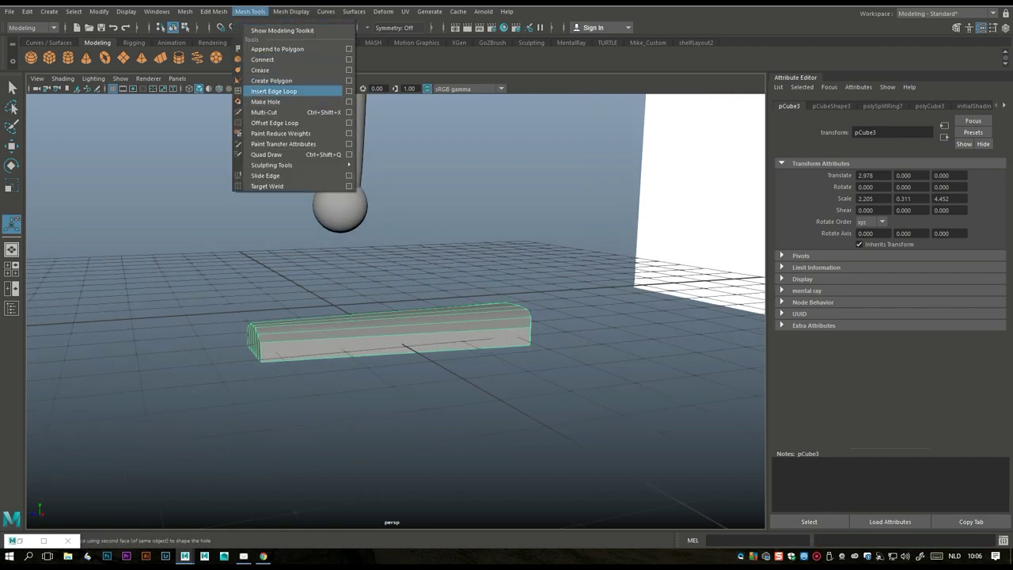
{"action": "left_click", "coordinate": [274, 91]}
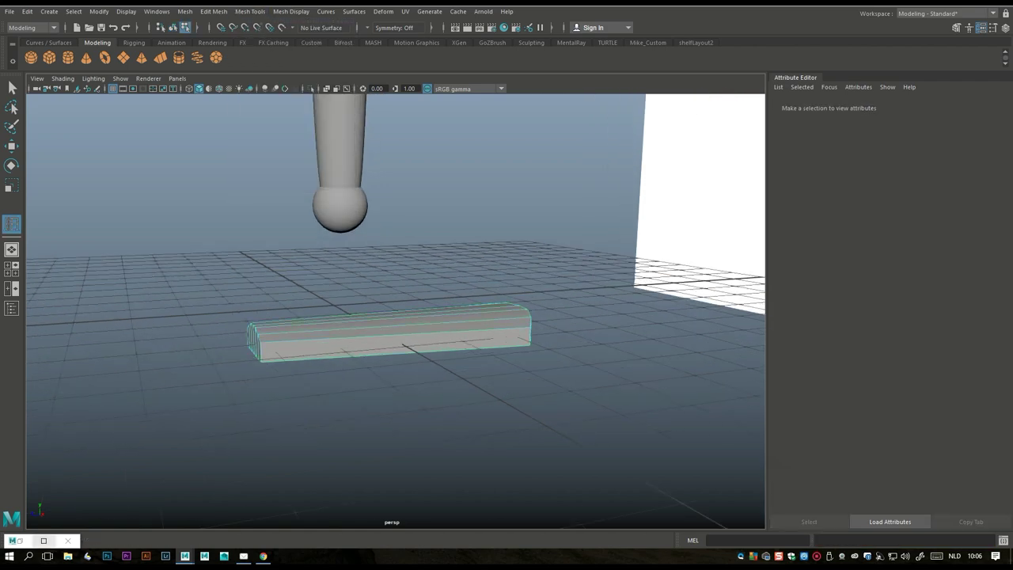
{"action": "double_click", "coordinate": [12, 224]}
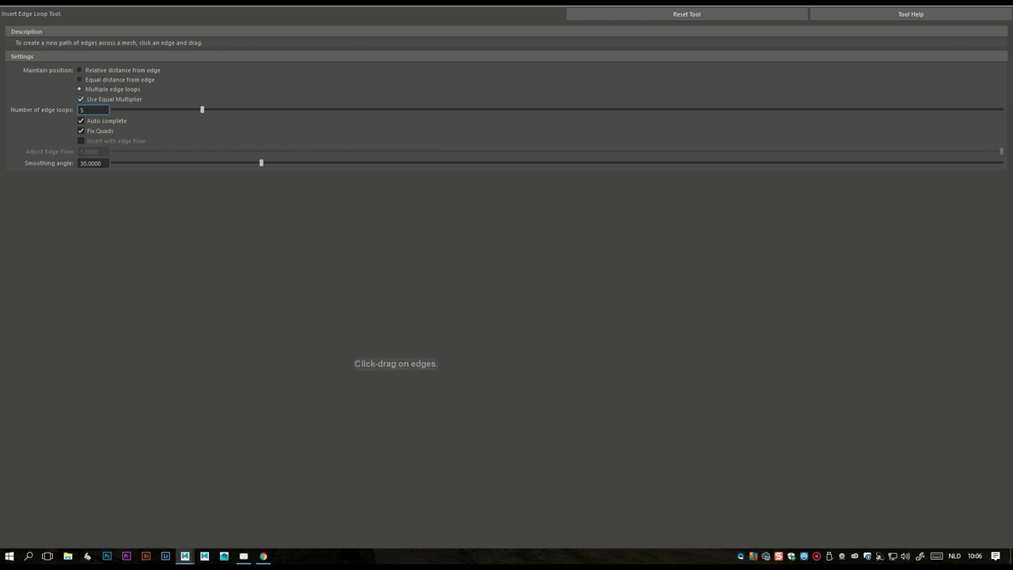
{"action": "left_click", "coordinate": [79, 79]}
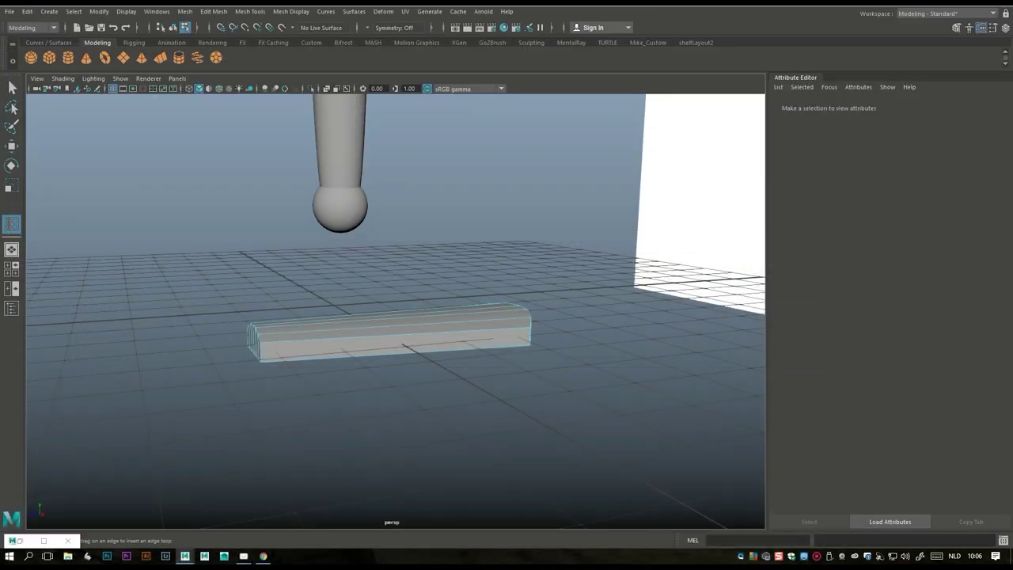
{"action": "left_click", "coordinate": [202, 331]}
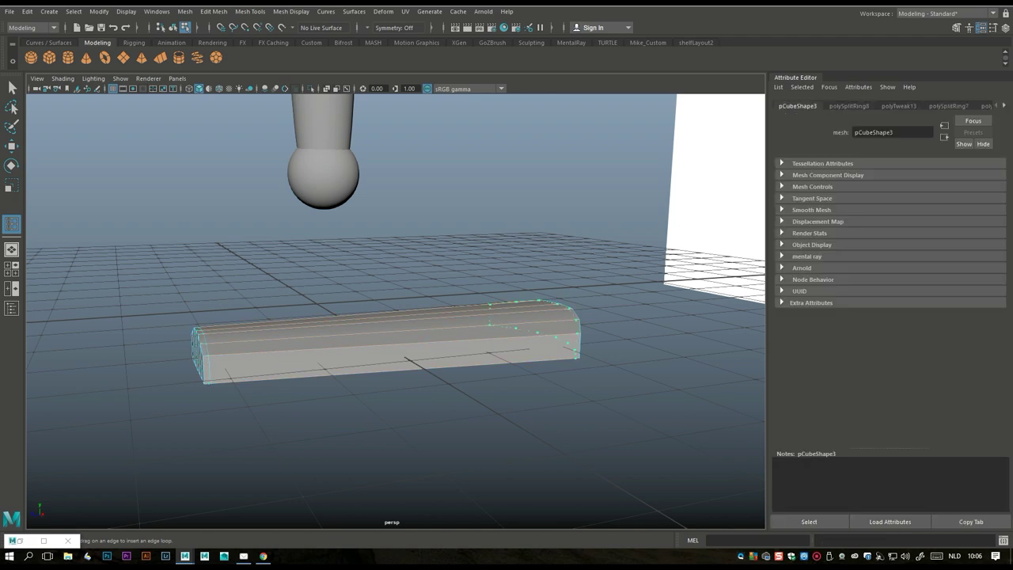
{"action": "left_click_drag", "start_coordinate": [379, 332], "coordinate": [416, 315], "text": "alt"}
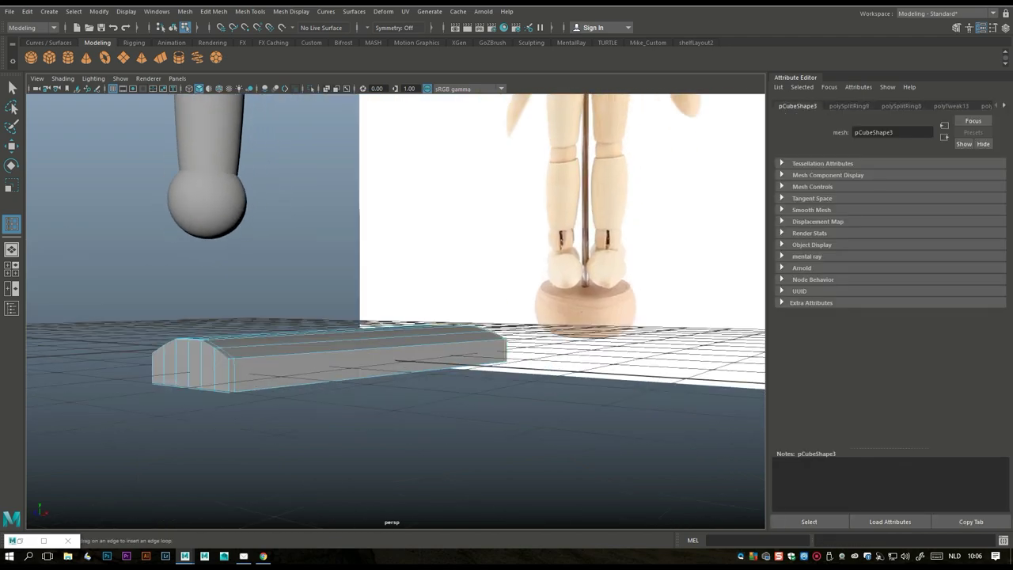
{"action": "left_click", "coordinate": [238, 338]}
{"action": "left_click", "coordinate": [443, 352]}
{"action": "key", "text": "q"}
Smooth the foot mesh as a whole object with one division level
{"action": "right_click", "coordinate": [302, 238]}
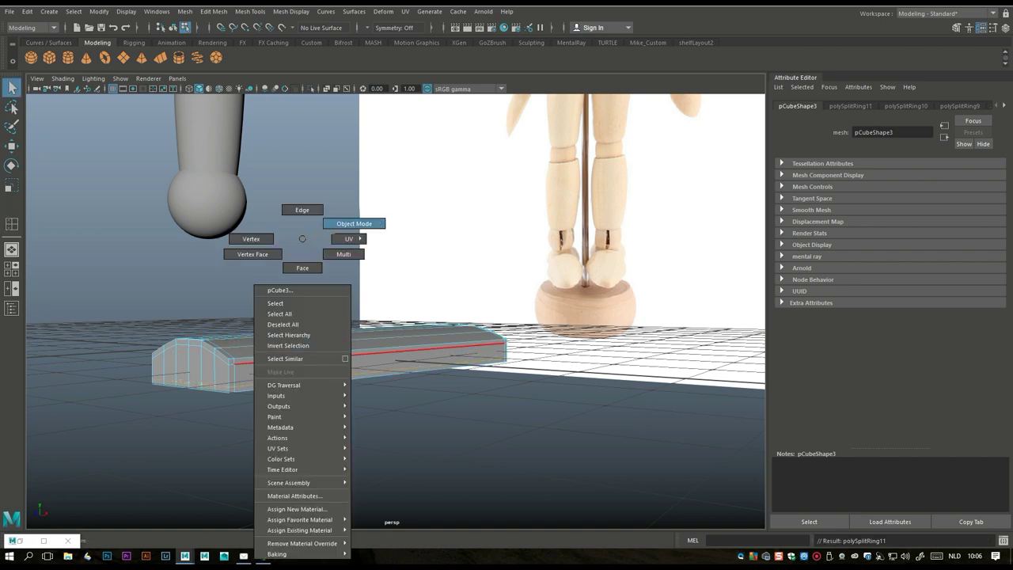
{"action": "left_click", "coordinate": [353, 223]}
{"action": "left_click_drag", "start_coordinate": [396, 316], "coordinate": [332, 388], "text": "alt"}
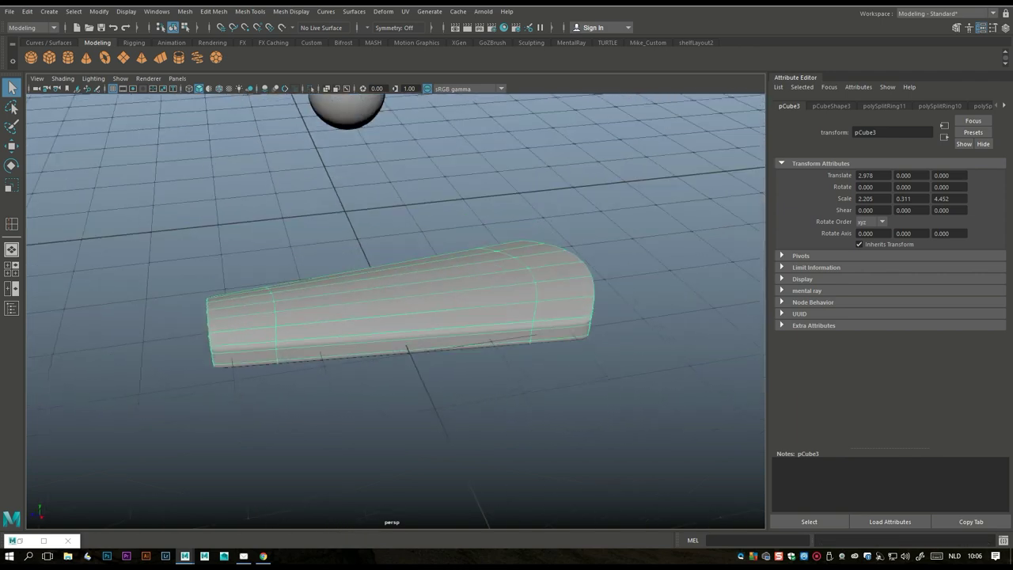
{"action": "left_click", "coordinate": [185, 11]}
{"action": "left_click", "coordinate": [204, 109]}
{"action": "left_click_drag", "start_coordinate": [396, 356], "coordinate": [340, 342], "text": "alt"}
Rotate the foot about its vertical axis so the wide rounded end faces forward, away from the reference images
{"action": "key", "text": "e"}
{"action": "key", "text": "space"}
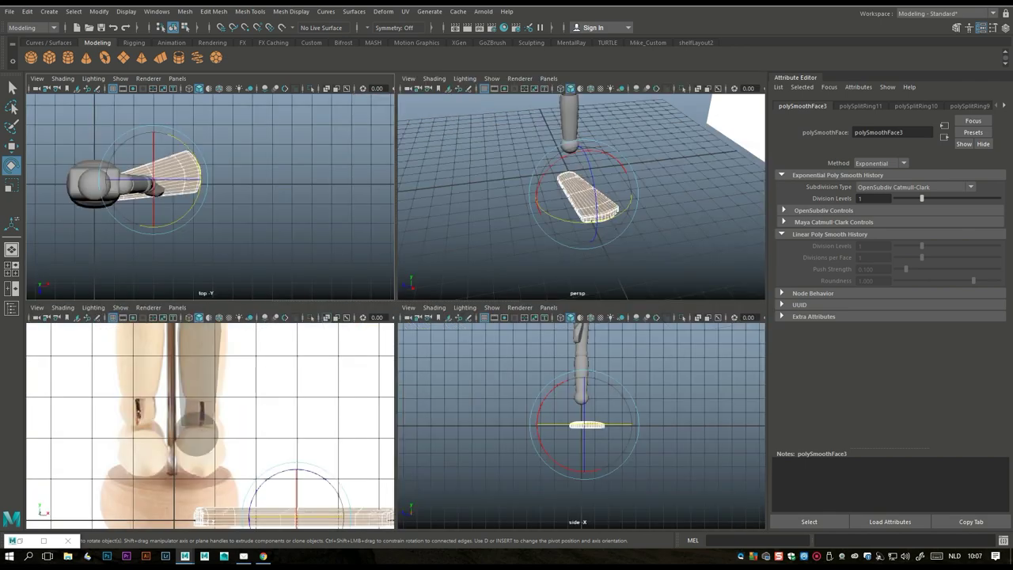
{"action": "key", "text": "space"}
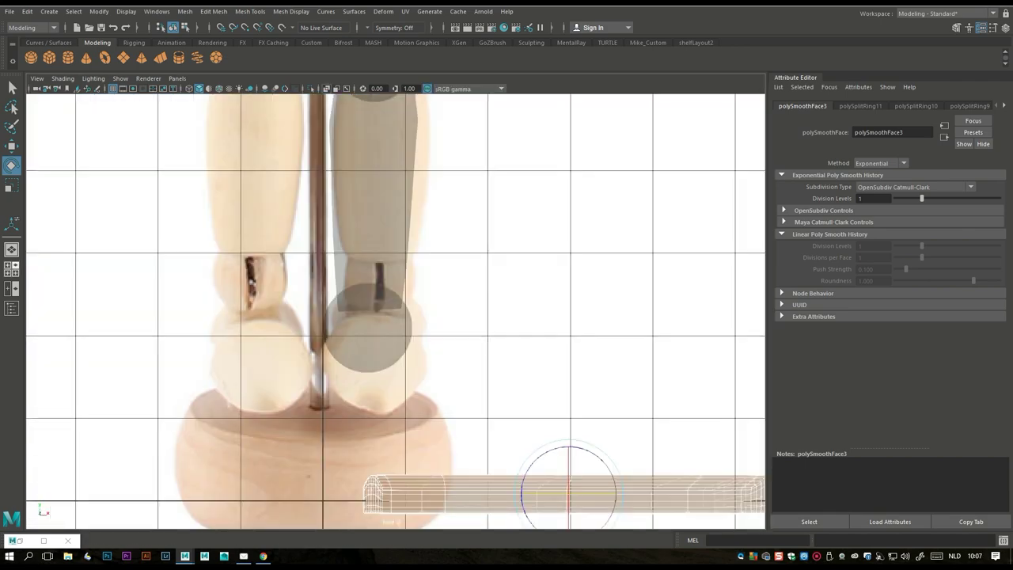
{"action": "key", "text": "space"}
{"action": "key", "text": "space"}
{"action": "left_click_drag", "start_coordinate": [396, 317], "coordinate": [625, 310], "text": "alt"}
{"action": "scroll", "coordinate": [395, 316], "scroll_direction": "up", "scroll_amount": 3}
{"action": "left_click_drag", "start_coordinate": [427, 313], "coordinate": [370, 269]}
Scale the foot uniformly to less than half its size and move it up and sideways beneath the leg
{"action": "key", "text": "r"}
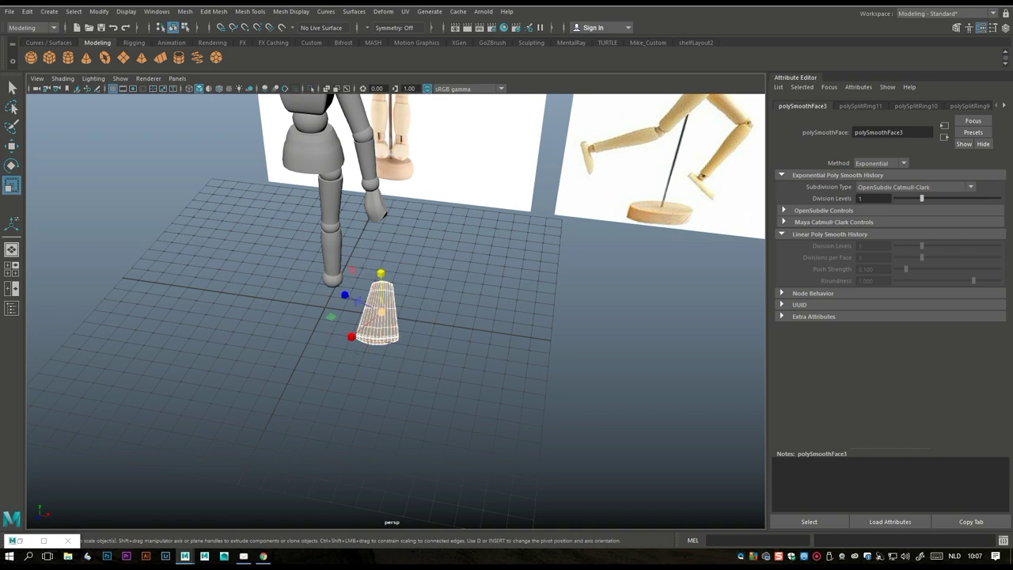
{"action": "left_click_drag", "start_coordinate": [381, 311], "coordinate": [365, 316]}
{"action": "key", "text": "w"}
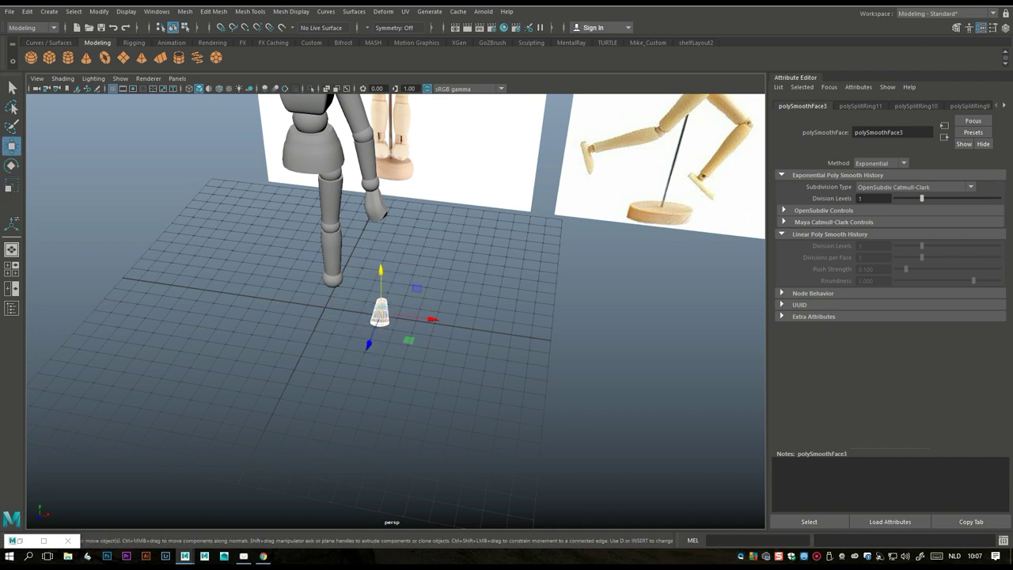
{"action": "left_click_drag", "start_coordinate": [381, 270], "coordinate": [383, 234]}
{"action": "left_click_drag", "start_coordinate": [431, 273], "coordinate": [355, 286]}
Stretch the foot lengthwise and move it forward so its narrow heel end sits beneath the ankle ball
{"action": "key", "text": "r"}
{"action": "left_click_drag", "start_coordinate": [308, 319], "coordinate": [281, 320]}
{"action": "key", "text": "w"}
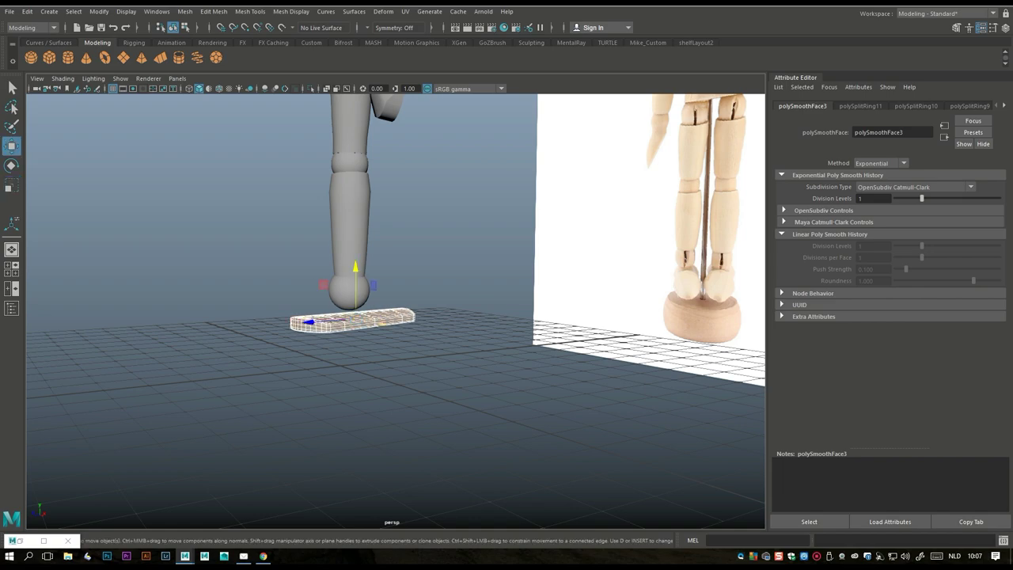
{"action": "left_click_drag", "start_coordinate": [372, 324], "coordinate": [317, 300], "text": "alt"}
{"action": "left_click_drag", "start_coordinate": [255, 336], "coordinate": [237, 346]}
{"action": "left_click_drag", "start_coordinate": [395, 317], "coordinate": [502, 297], "text": "alt"}
{"action": "left_click_drag", "start_coordinate": [381, 247], "coordinate": [261, 257]}
{"action": "left_click_drag", "start_coordinate": [307, 327], "coordinate": [431, 322]}
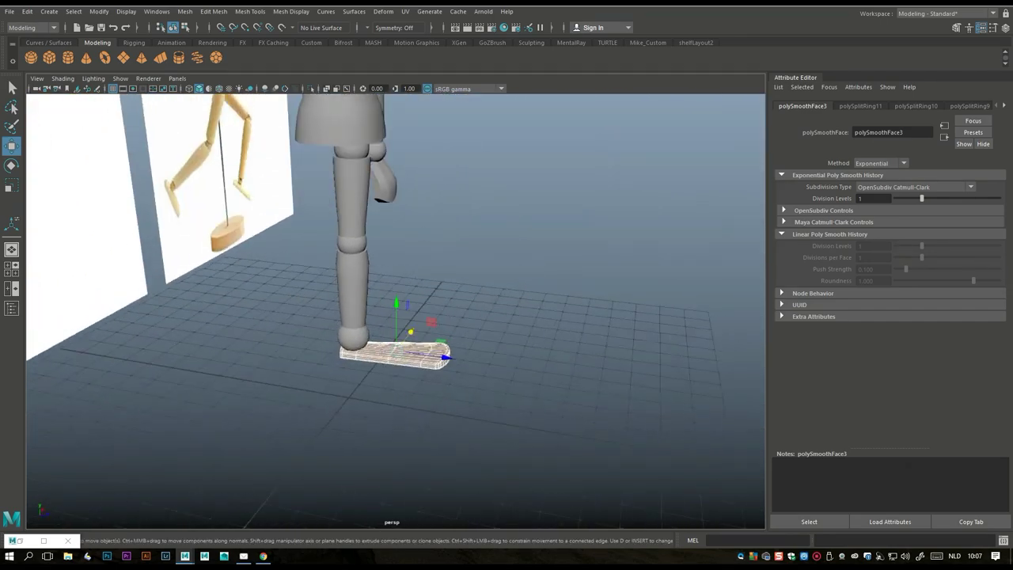
Scale the foot down slightly and slide it back so the heel sits under the ankle ball
{"action": "key", "text": "r"}
{"action": "left_click_drag", "start_coordinate": [396, 349], "coordinate": [378, 351]}
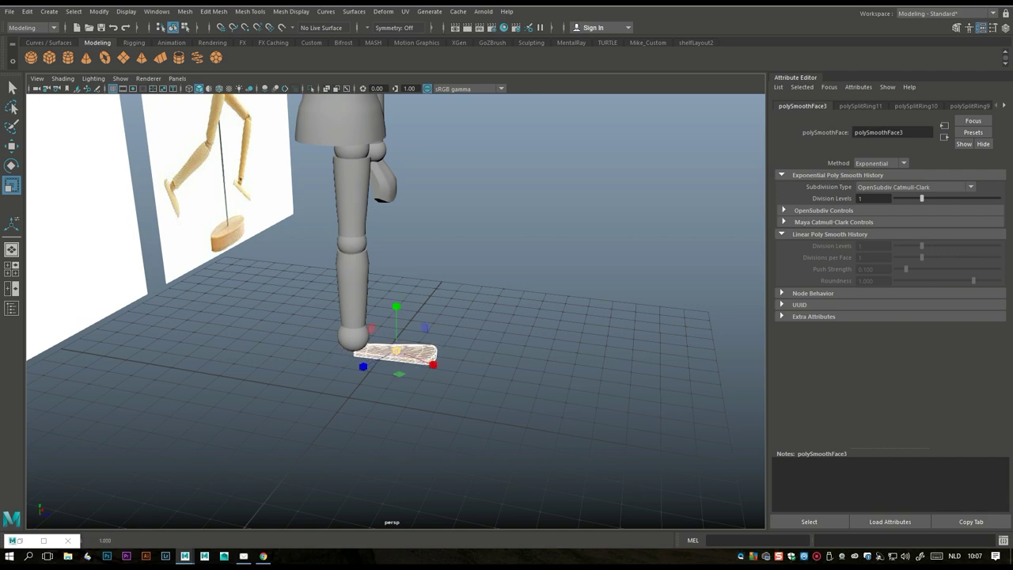
{"action": "key", "text": "w"}
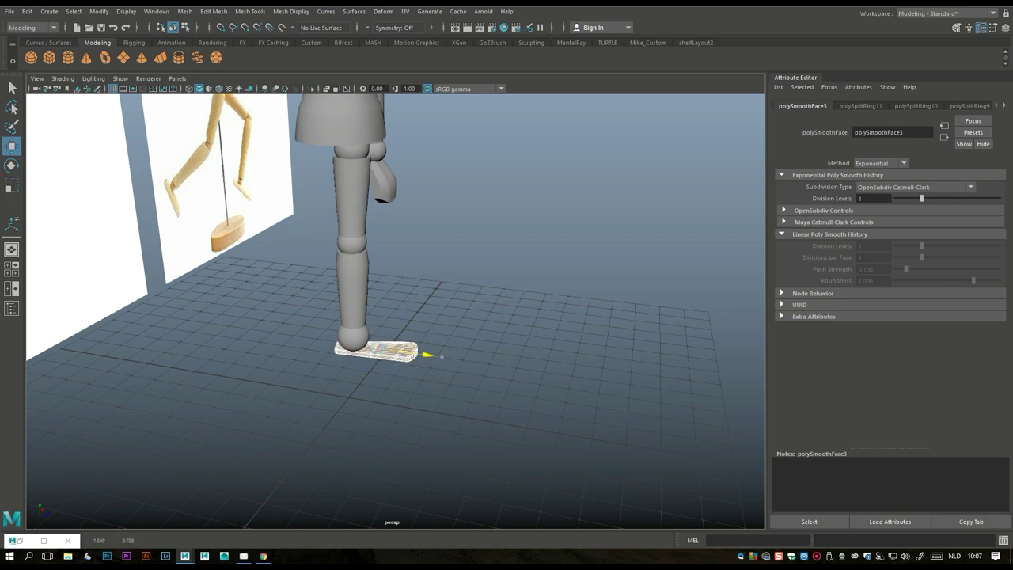
Examine the foot's size and placement and the whole figure's proportions against the reference images
{"action": "scroll", "coordinate": [395, 309], "scroll_direction": "up", "scroll_amount": 2}
{"action": "left_click_drag", "start_coordinate": [396, 316], "coordinate": [320, 316], "text": "alt"}
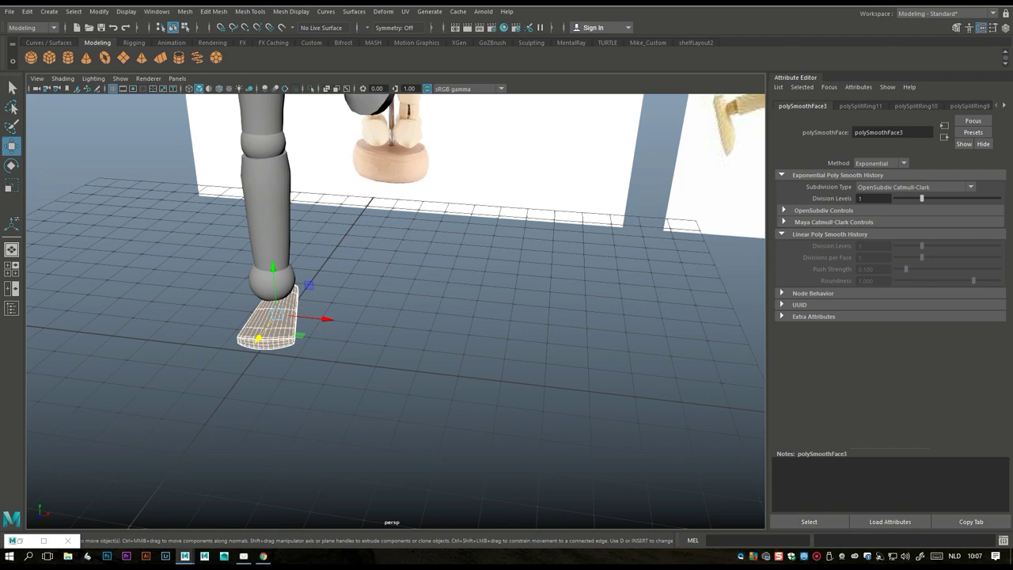
{"action": "scroll", "coordinate": [320, 317], "scroll_direction": "down", "scroll_amount": 5}
{"action": "left_click_drag", "start_coordinate": [320, 317], "coordinate": [392, 261], "text": "alt"}
{"action": "scroll", "coordinate": [353, 275], "scroll_direction": "down", "scroll_amount": 5}
{"action": "scroll", "coordinate": [356, 274], "scroll_direction": "up", "scroll_amount": 3}
{"action": "scroll", "coordinate": [356, 274], "scroll_direction": "up", "scroll_amount": 2}
{"action": "scroll", "coordinate": [395, 254], "scroll_direction": "up", "scroll_amount": 3}
{"action": "scroll", "coordinate": [380, 261], "scroll_direction": "down", "scroll_amount": 3}
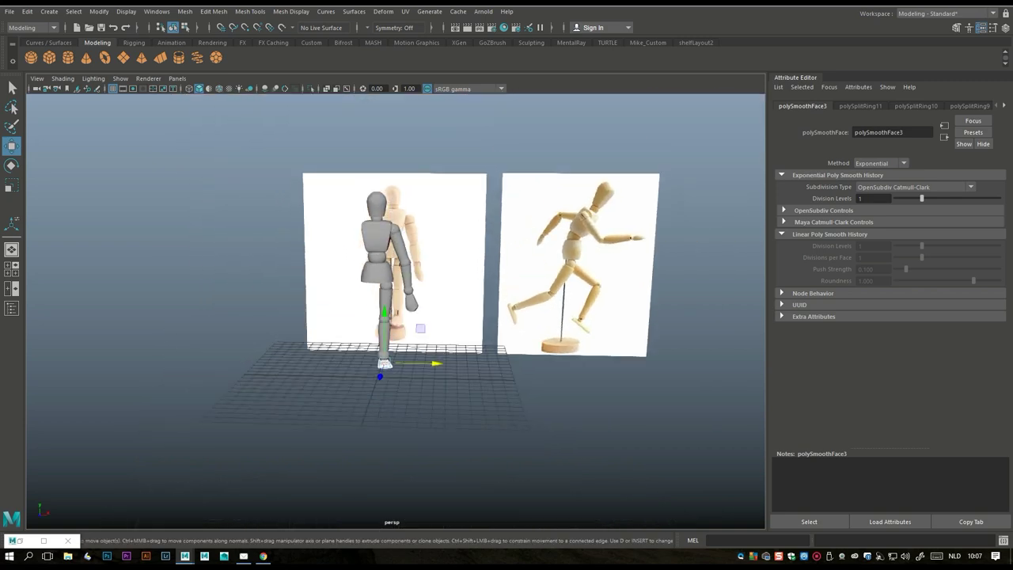
Combine the foot, leg and arm pieces into one mesh and center its pivot
{"action": "left_click", "coordinate": [385, 332]}
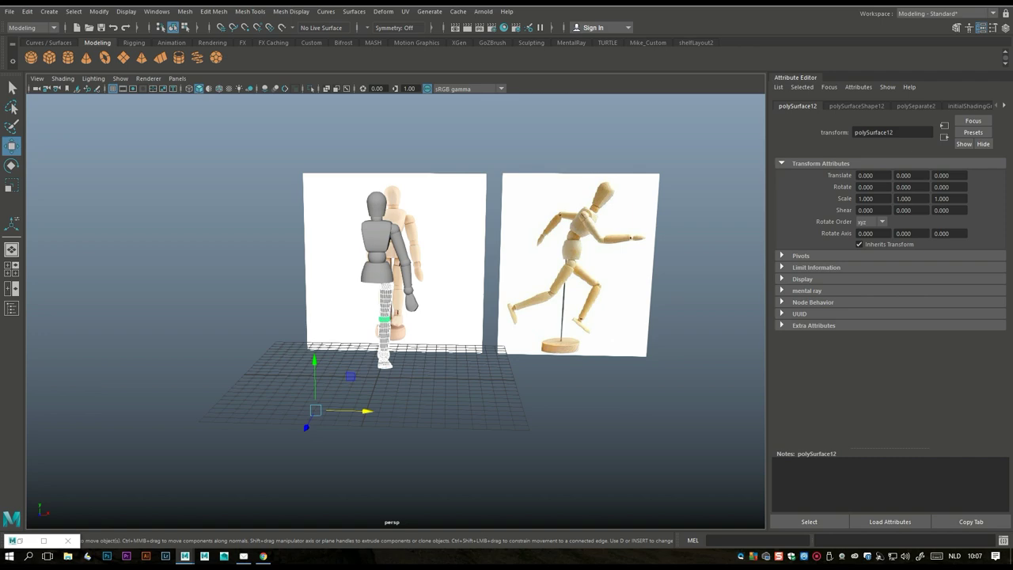
{"action": "left_click", "coordinate": [405, 269]}
{"action": "scroll", "coordinate": [395, 261], "scroll_direction": "up", "scroll_amount": 4}
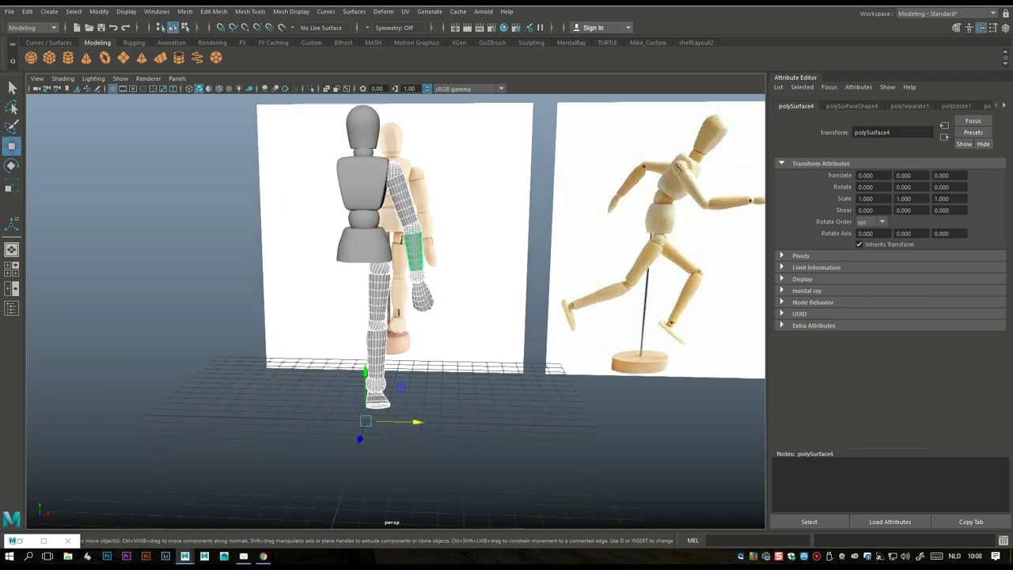
{"action": "scroll", "coordinate": [396, 261], "scroll_direction": "down", "scroll_amount": 3}
{"action": "mouse_move", "coordinate": [396, 261]}
{"action": "left_mouse_down", "text": "alt"}
{"action": "mouse_move", "coordinate": [443, 262]}
{"action": "mouse_move", "coordinate": [403, 261]}
{"action": "left_mouse_up", "text": "alt"}
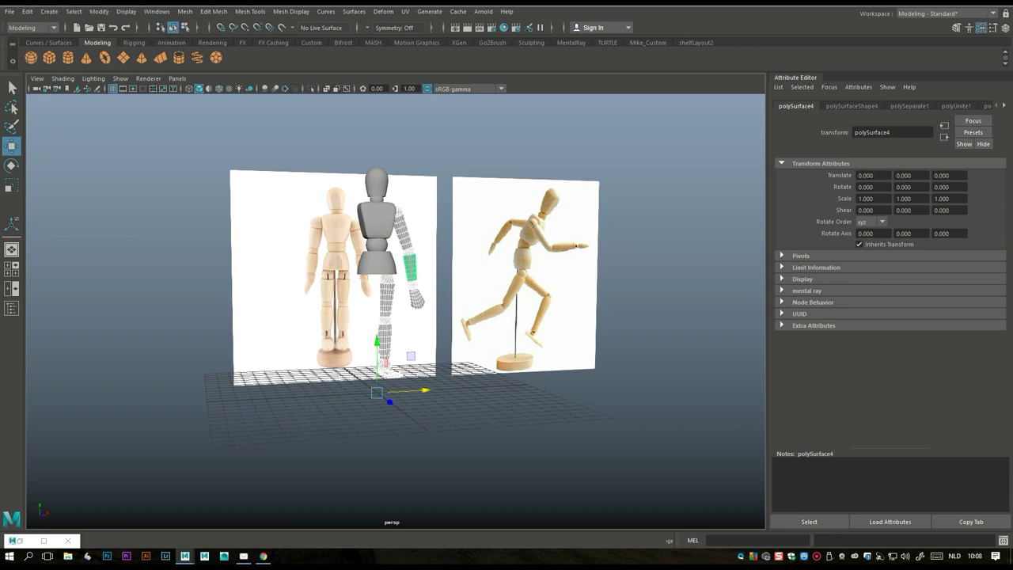
{"action": "left_click", "coordinate": [184, 11]}
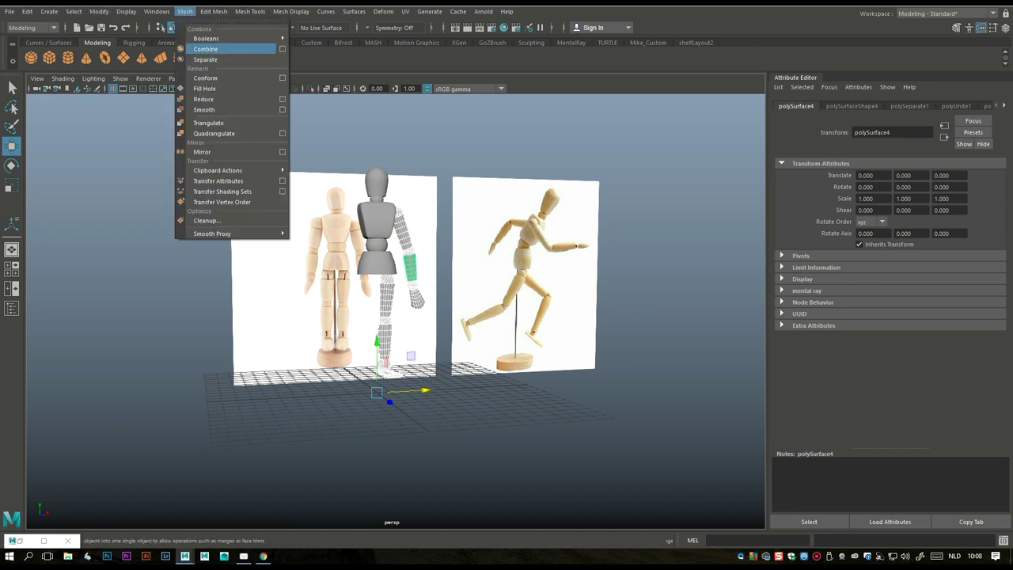
{"action": "left_click", "coordinate": [205, 49]}
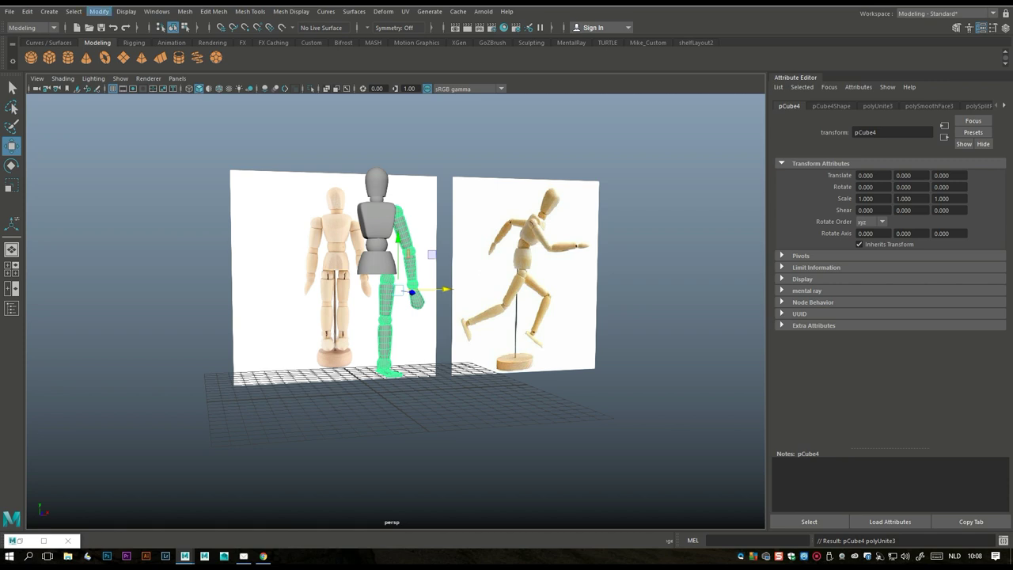
{"action": "left_click", "coordinate": [99, 11]}
{"action": "left_click", "coordinate": [131, 88]}
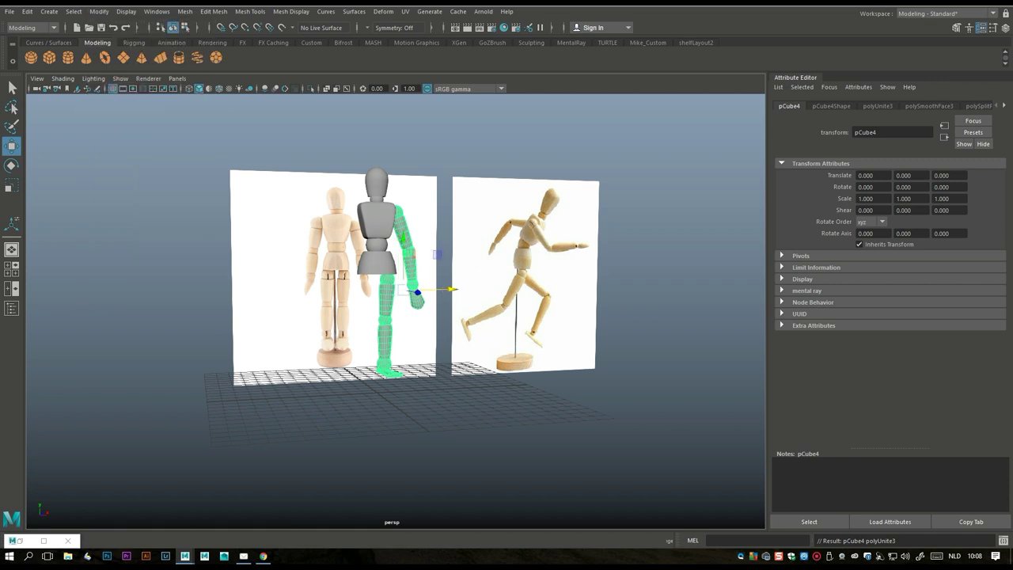
Create a mirrored copy of the combined arm and leg using Duplicate Special with Scale X at -1
{"action": "left_click", "coordinate": [27, 11]}
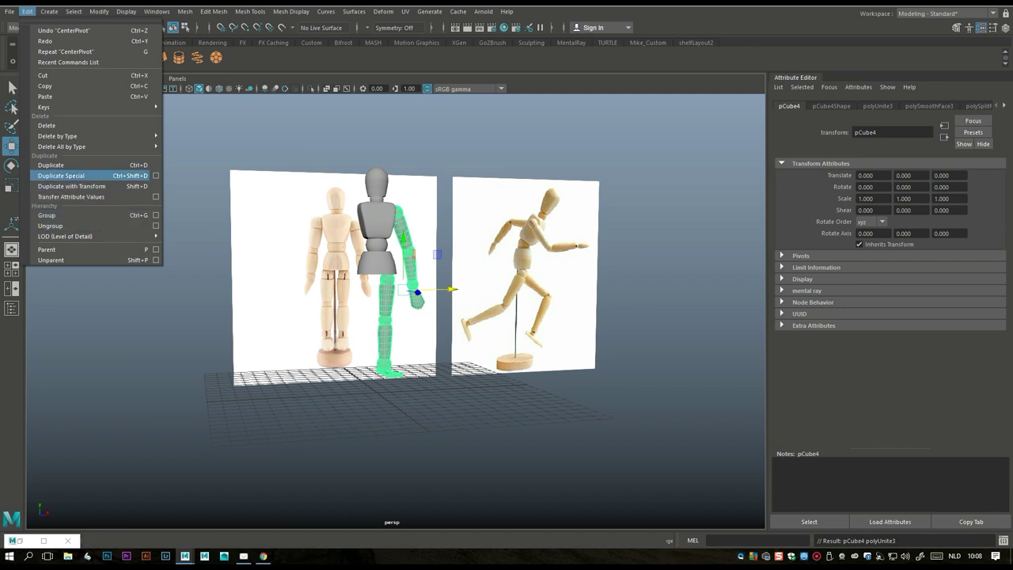
{"action": "left_click", "coordinate": [71, 175]}
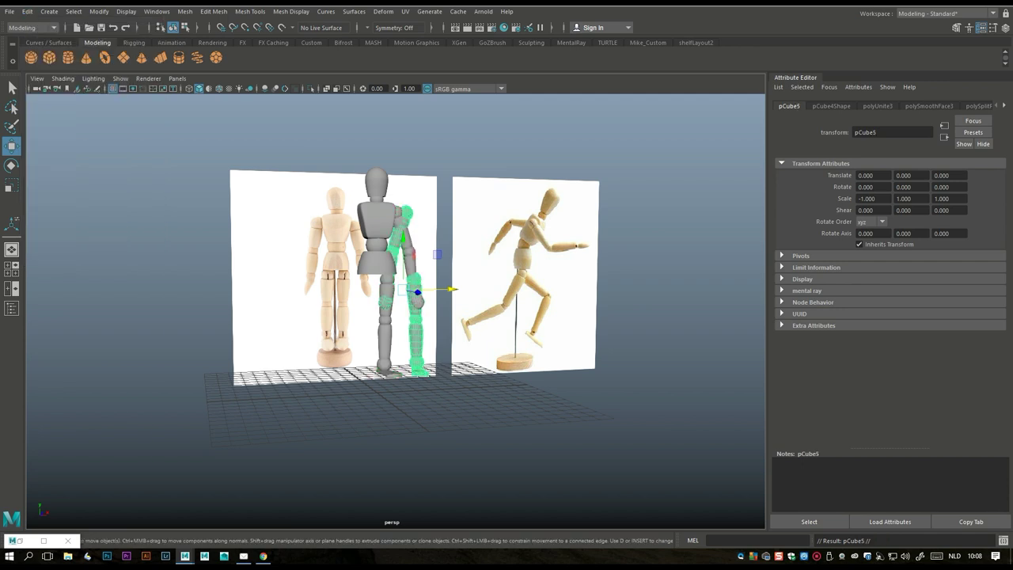
Move the mirrored arm and leg along X to about -3.66, aligning them with the opposite side of the body in the front view
{"action": "left_click_drag", "start_coordinate": [443, 290], "coordinate": [388, 290]}
{"action": "left_click", "coordinate": [11, 269]}
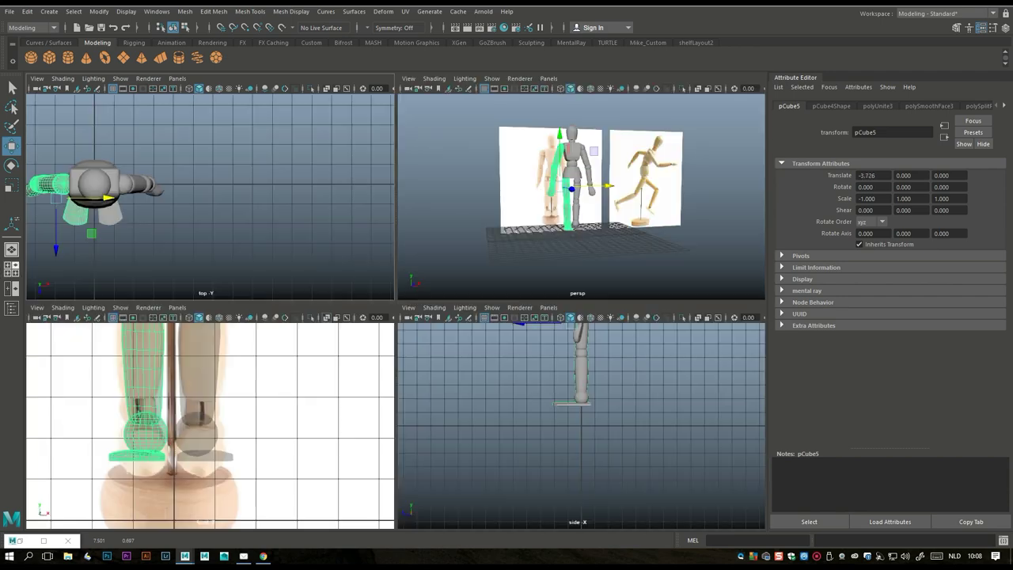
{"action": "key", "text": "space"}
{"action": "scroll", "coordinate": [396, 308], "scroll_direction": "down", "scroll_amount": 5}
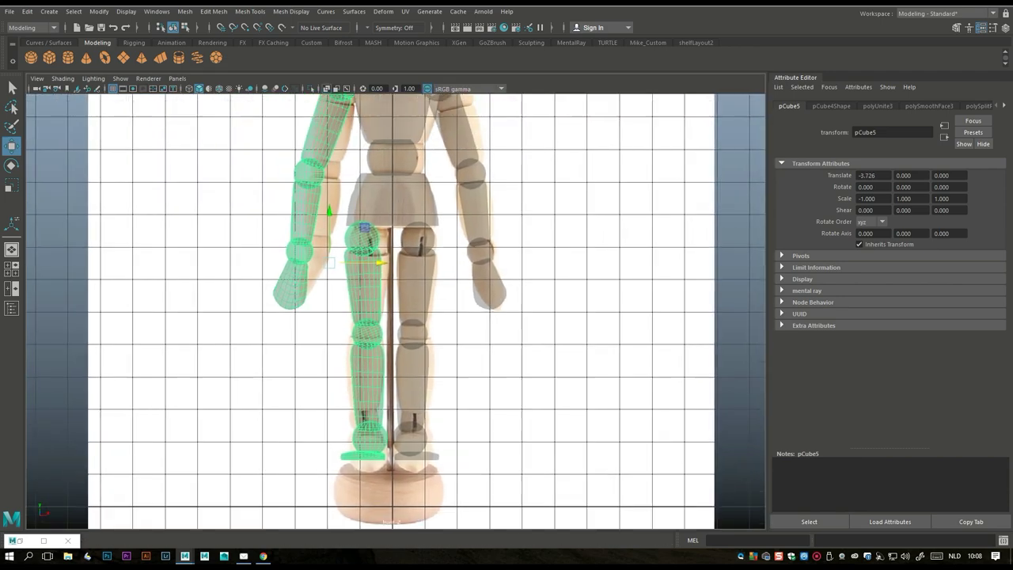
{"action": "scroll", "coordinate": [396, 308], "scroll_direction": "up", "scroll_amount": 3}
{"action": "left_click_drag", "start_coordinate": [393, 331], "coordinate": [392, 331]}
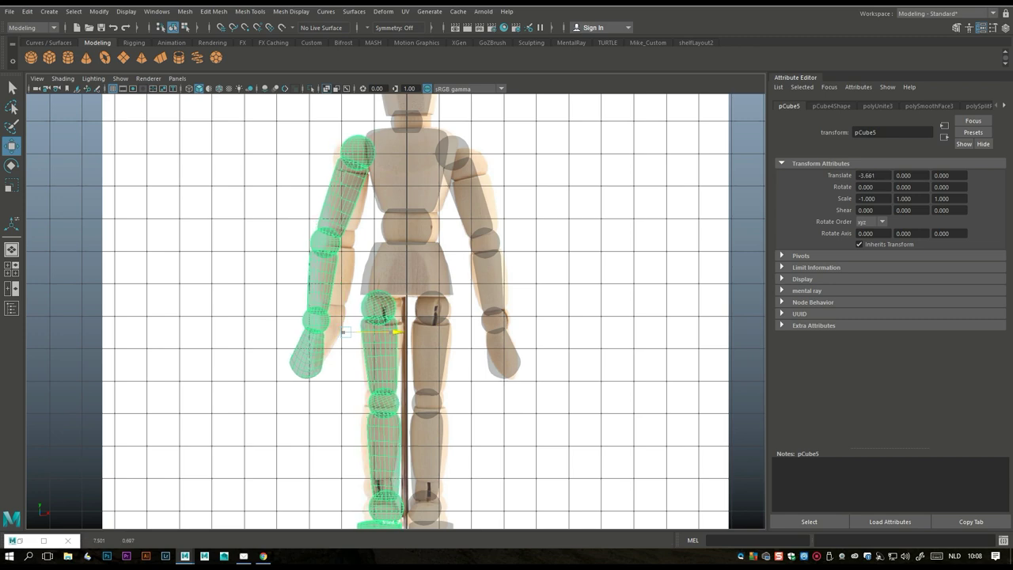
Deselect the mirrored limbs and examine the complete mannequin in perspective against the reference images
{"action": "left_click", "coordinate": [11, 269]}
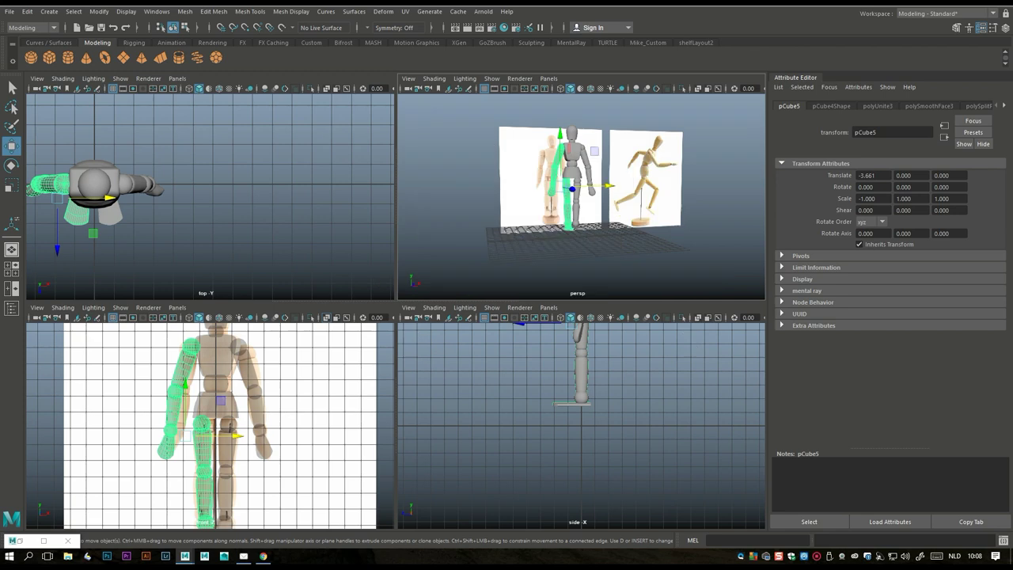
{"action": "left_click", "coordinate": [11, 250]}
{"action": "left_click", "coordinate": [79, 443]}
{"action": "left_click_drag", "start_coordinate": [356, 316], "coordinate": [147, 321], "text": "alt"}
{"action": "scroll", "coordinate": [147, 321], "scroll_direction": "up", "scroll_amount": 3}
{"action": "scroll", "coordinate": [396, 309], "scroll_direction": "down", "scroll_amount": 4}
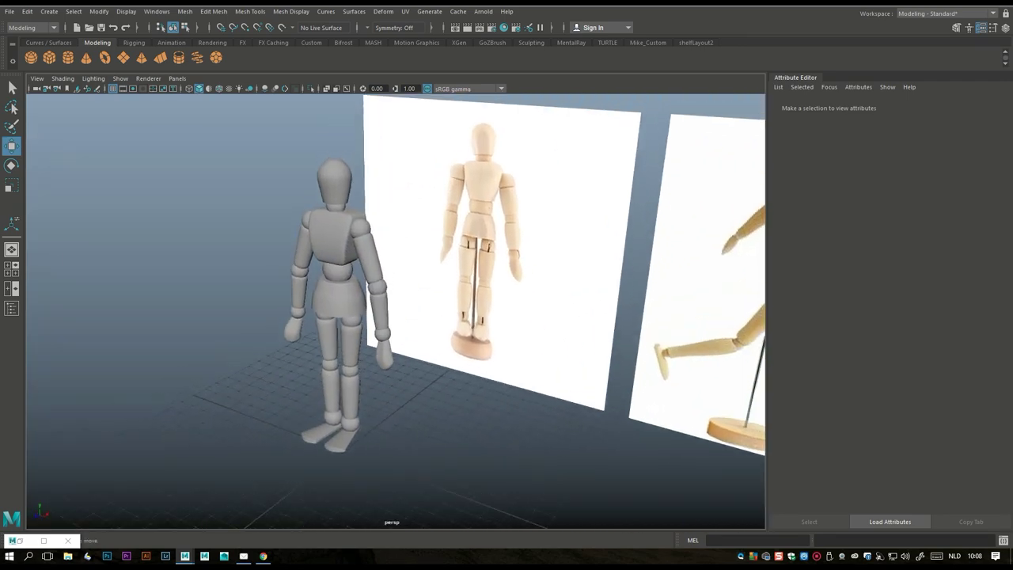
{"action": "mouse_move", "coordinate": [396, 309]}
{"action": "left_mouse_down", "text": "alt"}
{"action": "mouse_move", "coordinate": [372, 308]}
{"action": "mouse_move", "coordinate": [399, 308]}
{"action": "left_mouse_up", "text": "alt"}
{"action": "scroll", "coordinate": [399, 309], "scroll_direction": "down", "scroll_amount": 2}
{"action": "scroll", "coordinate": [399, 308], "scroll_direction": "up", "scroll_amount": 2}
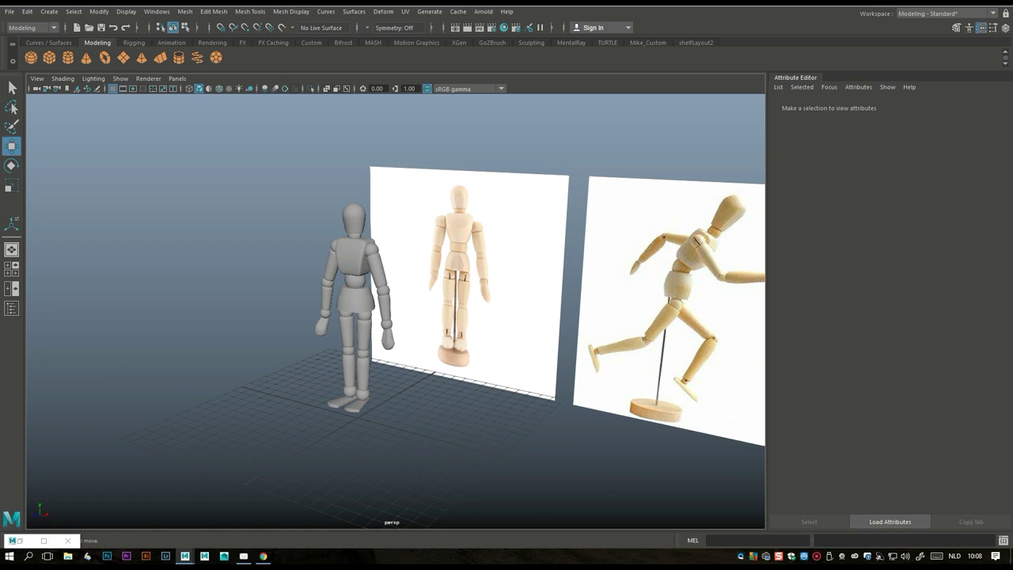
{"action": "scroll", "coordinate": [400, 309], "scroll_direction": "up", "scroll_amount": 2}
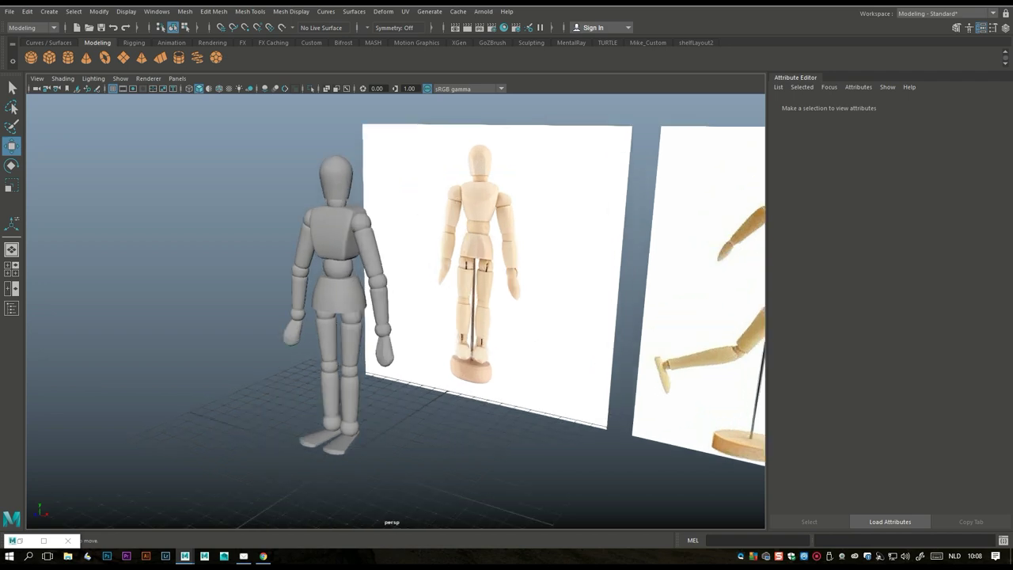